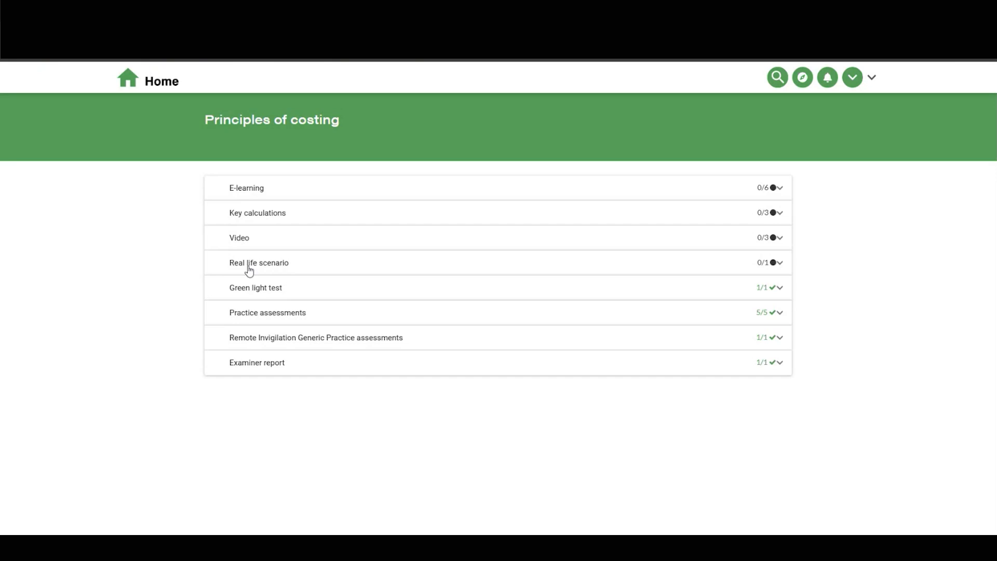
Expand and collapse the E-learning and Key calculations sections to view their contents.
click(254, 191)
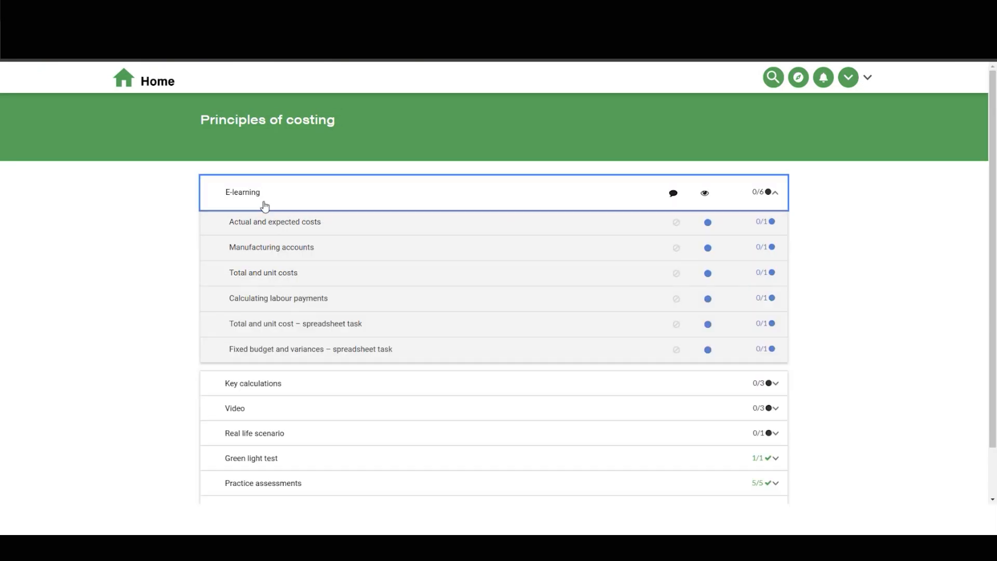
click(252, 194)
click(269, 225)
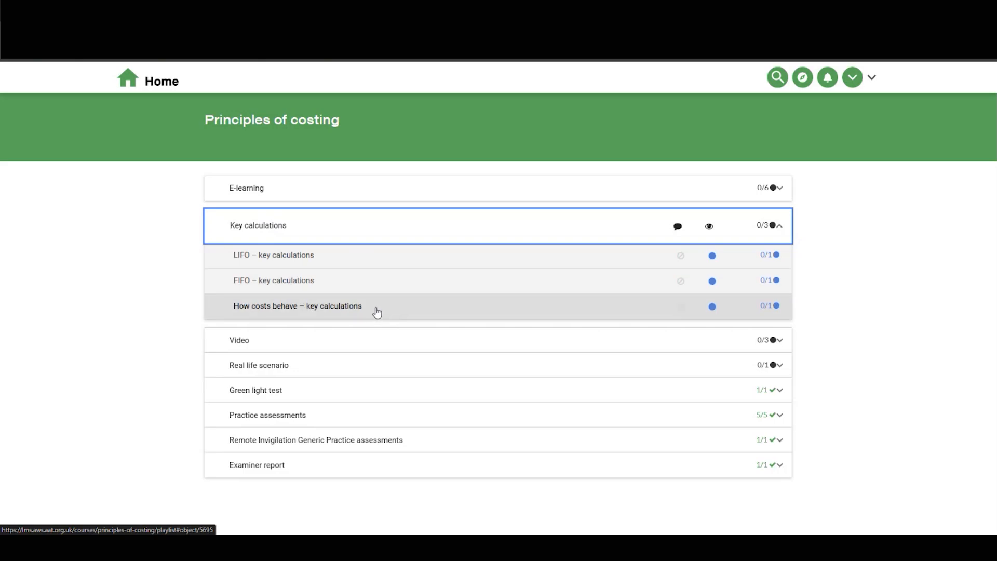
click(237, 231)
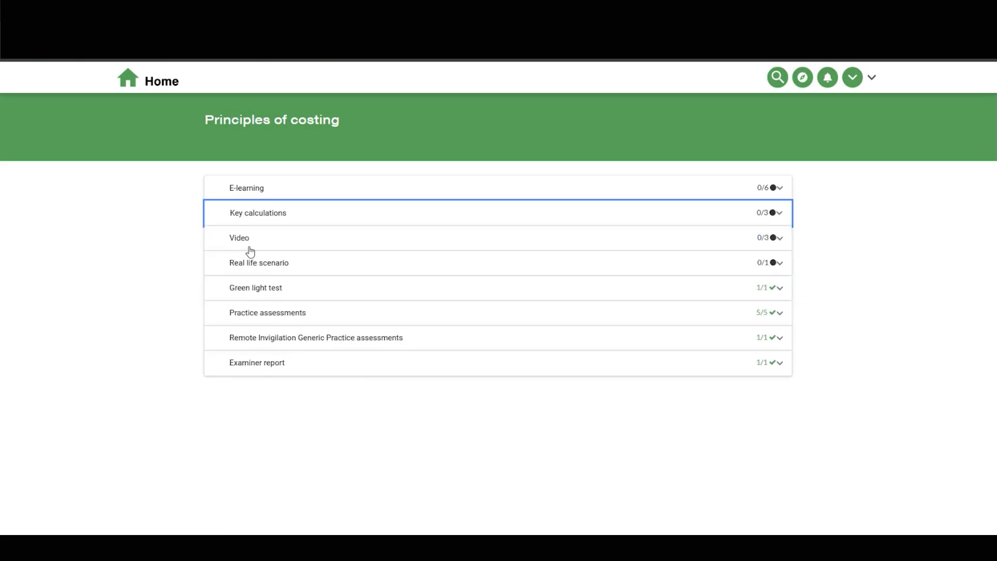
Expand and collapse the Video and Real life scenario sections to view their items.
click(249, 248)
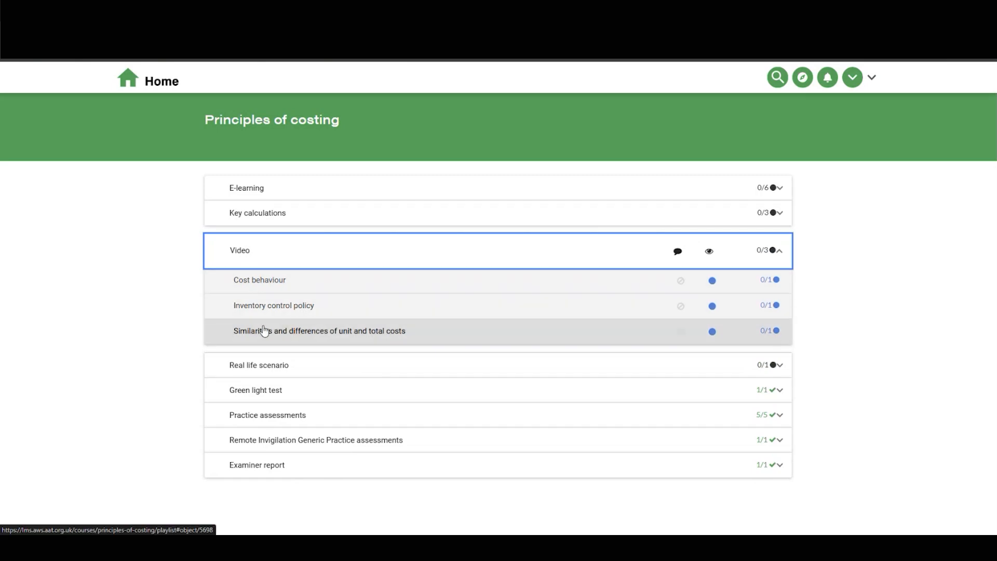
click(243, 254)
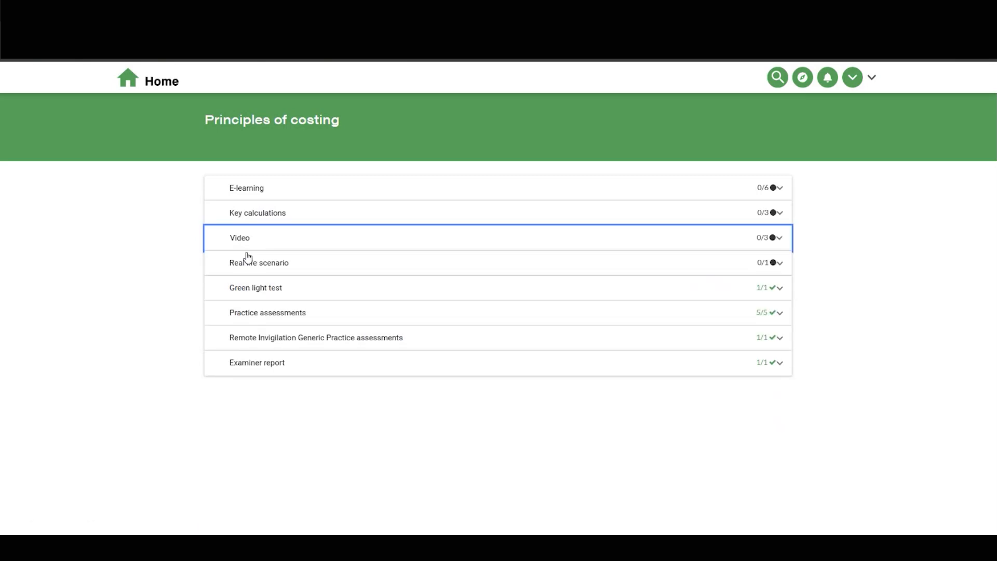
click(270, 269)
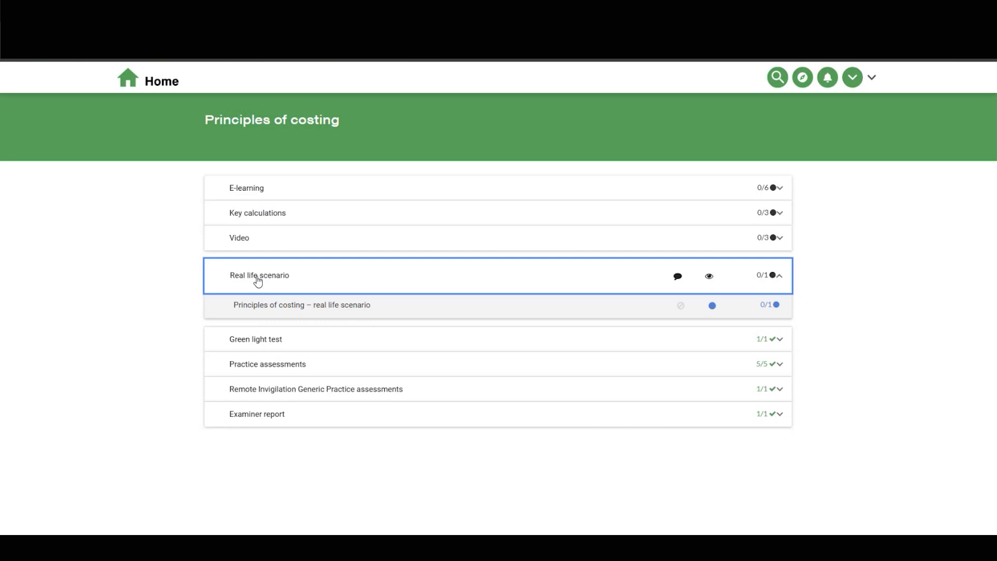
click(257, 281)
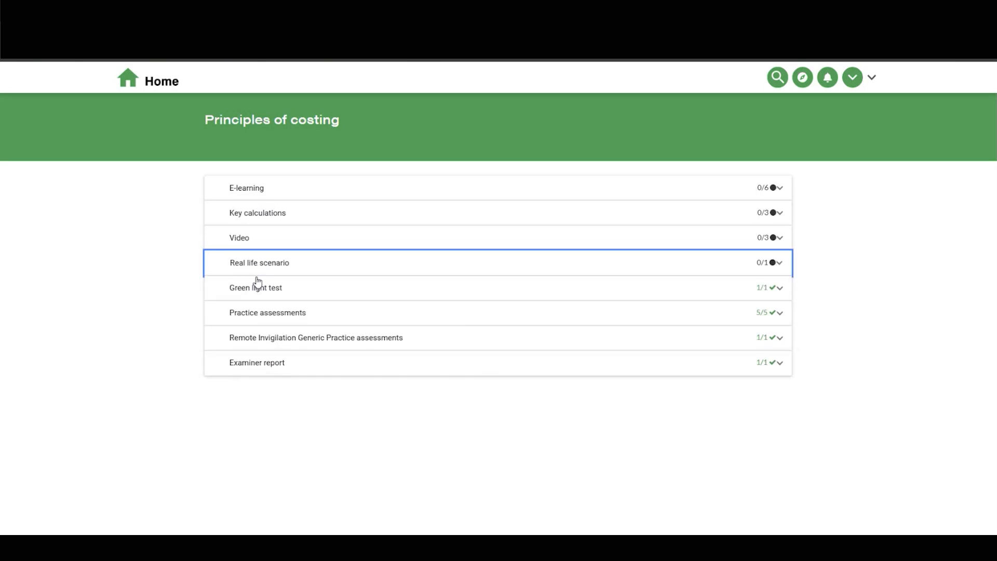
Preview the Principles of costing – green light test dashboard, close it, and inspect the Examiner report section.
click(243, 290)
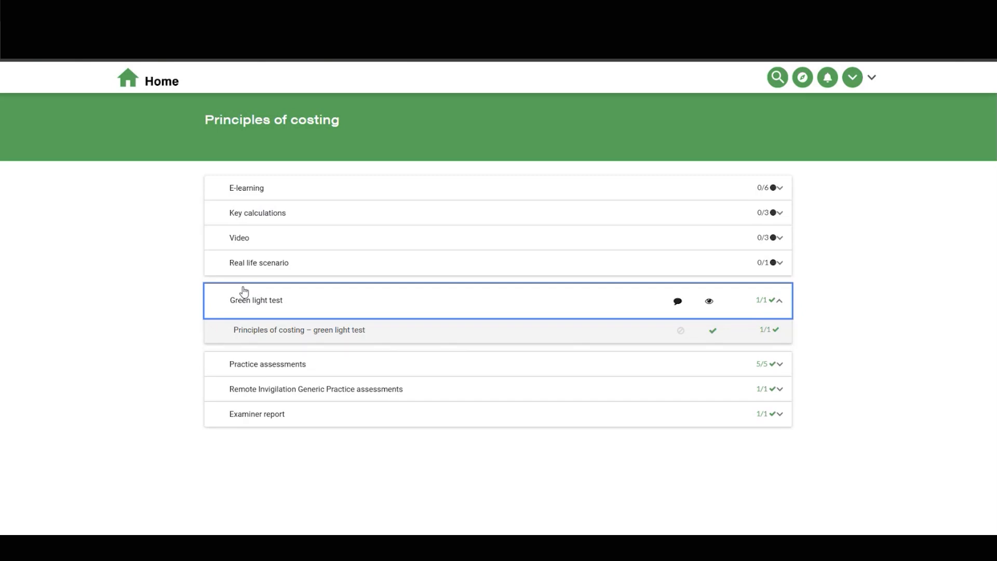
click(246, 332)
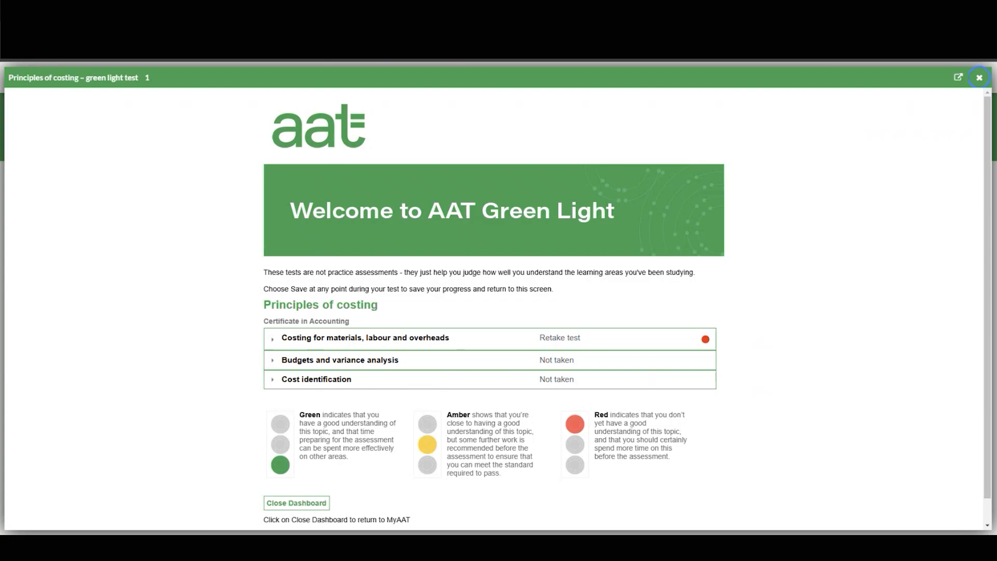
click(979, 77)
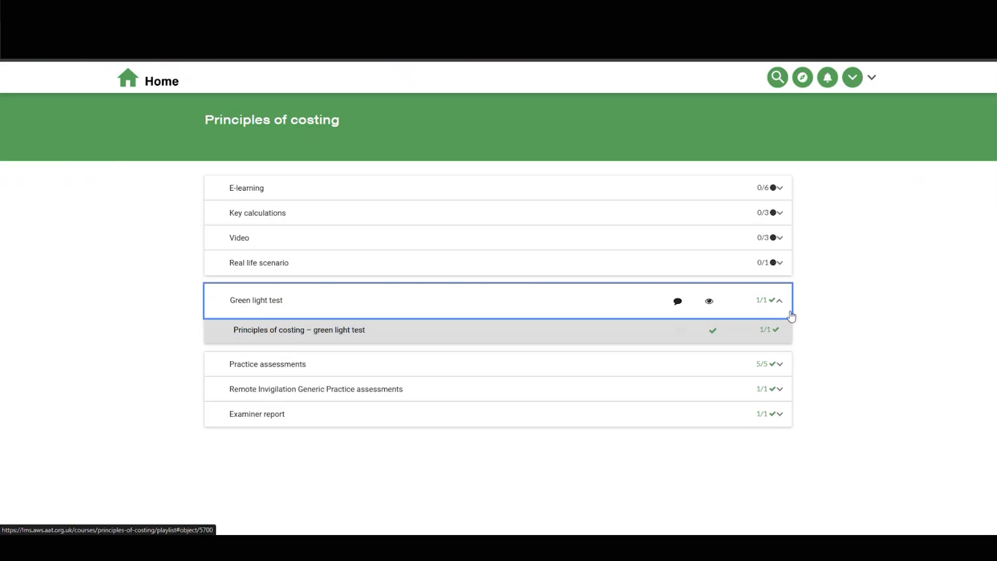
click(759, 306)
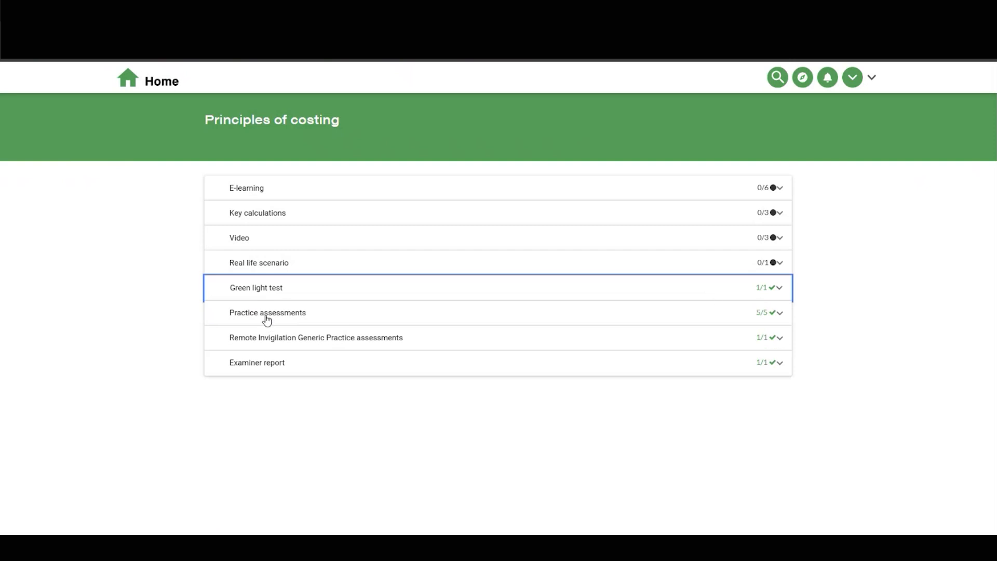
click(265, 372)
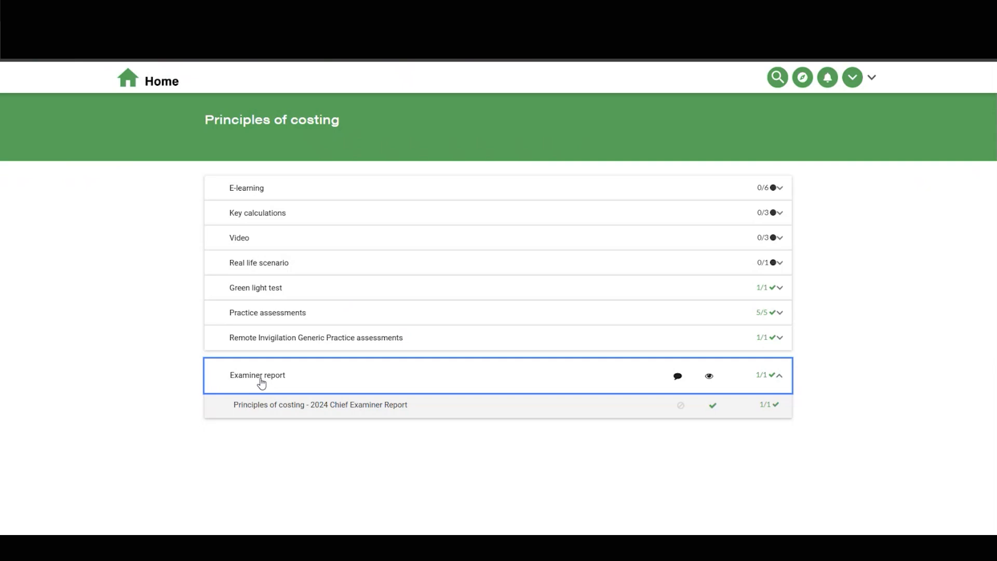
click(261, 383)
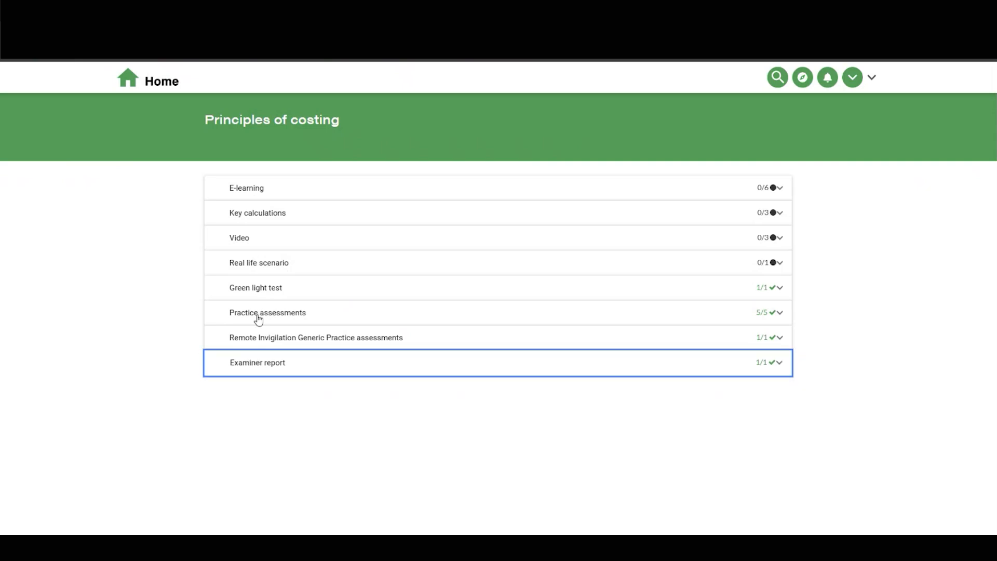
Launch the Remote Invigilation Generic Practice assessment – no break and scroll through its assessment information.
click(237, 340)
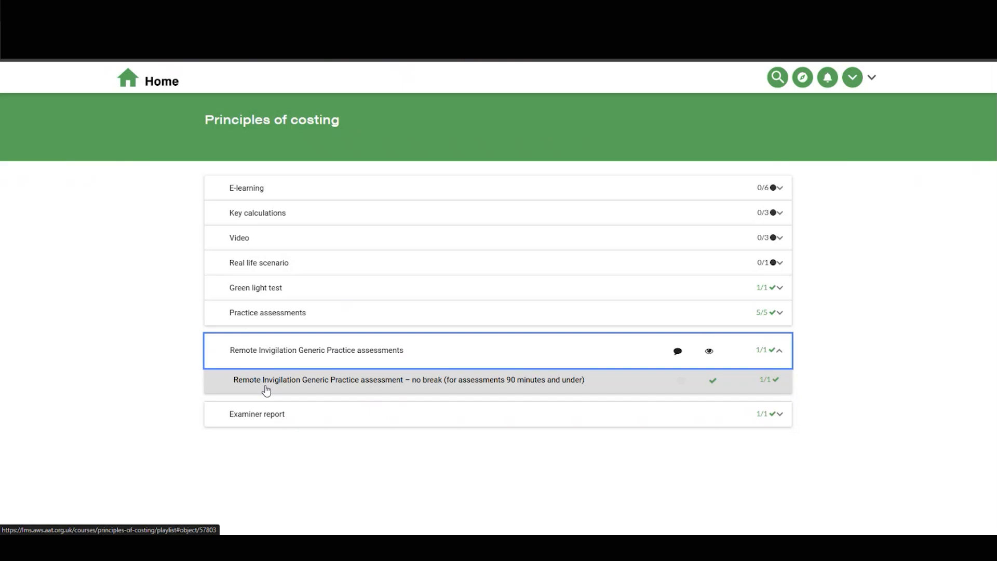
click(267, 391)
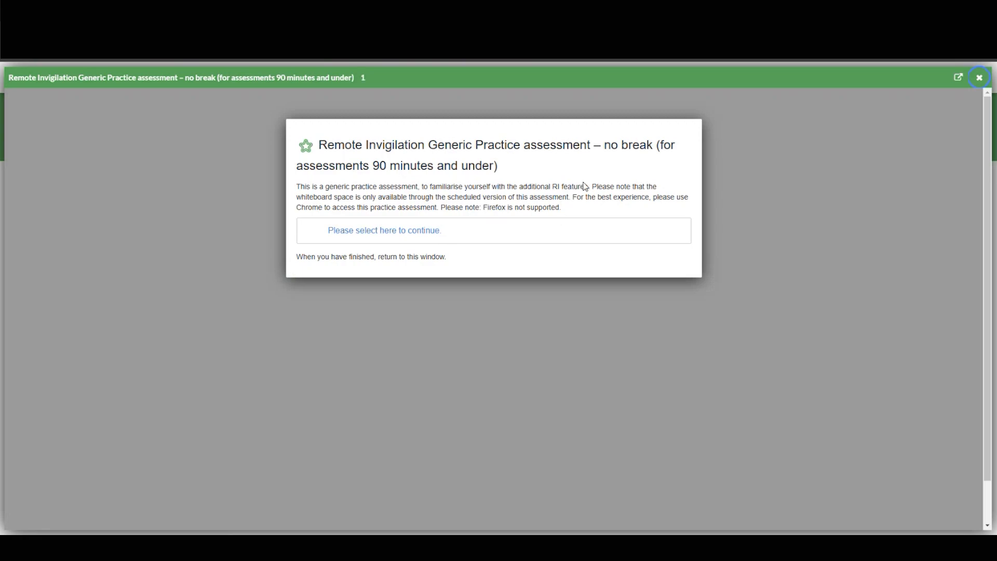
click(383, 232)
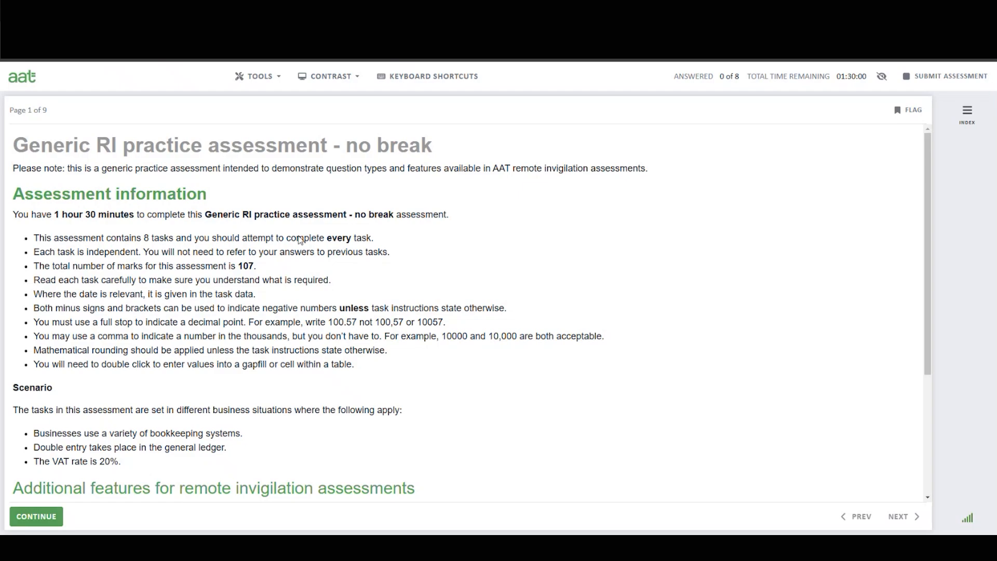
scroll(308, 294, down, 2)
scroll(308, 293, down, 1)
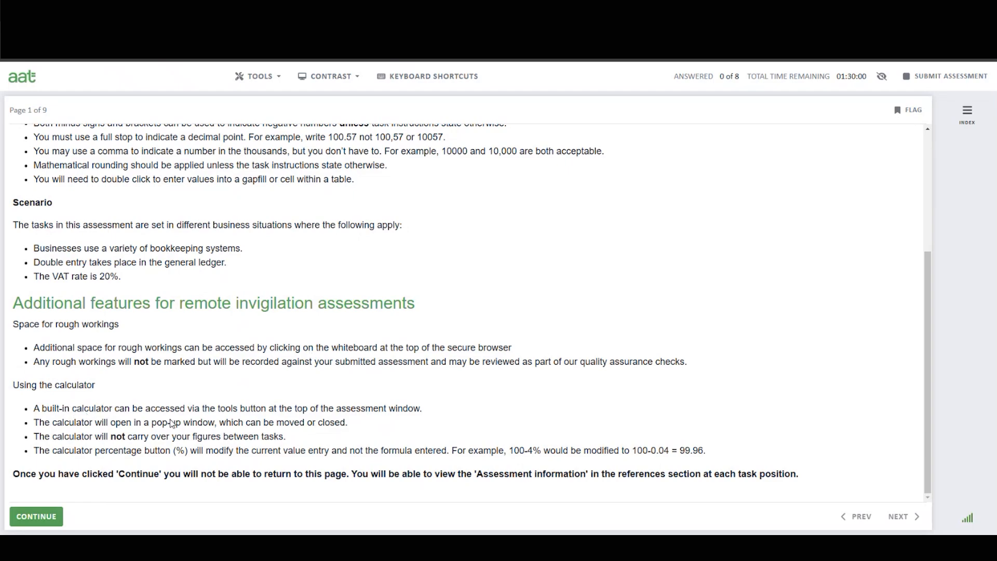
Open the Scientific Calculator and toggle it between its compact and full scientific layouts.
click(261, 80)
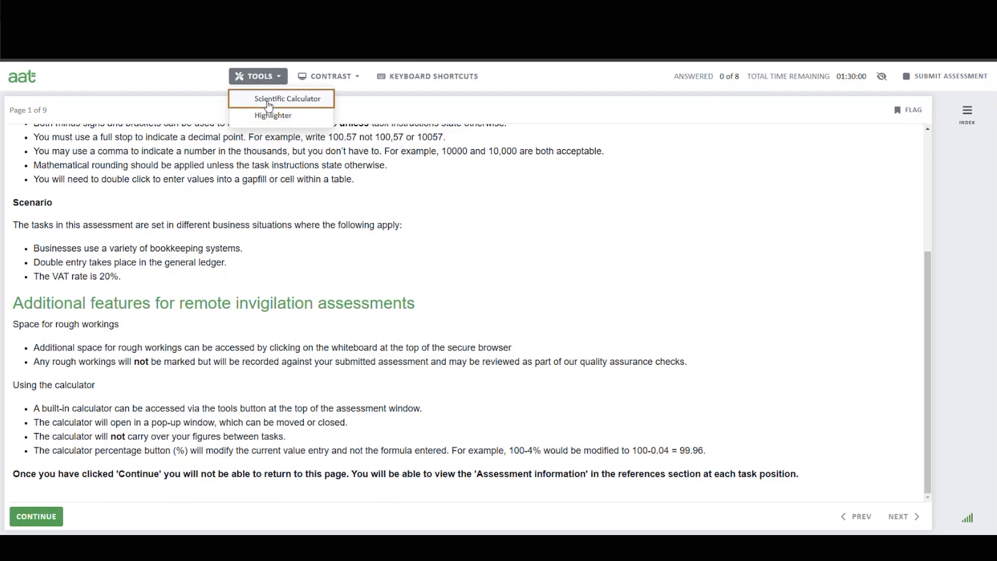
click(267, 103)
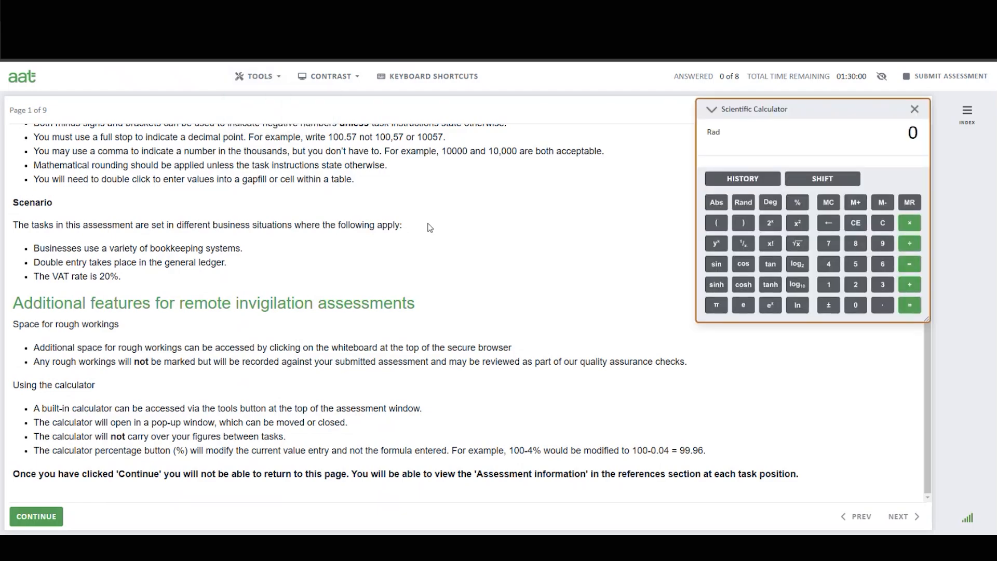
click(711, 111)
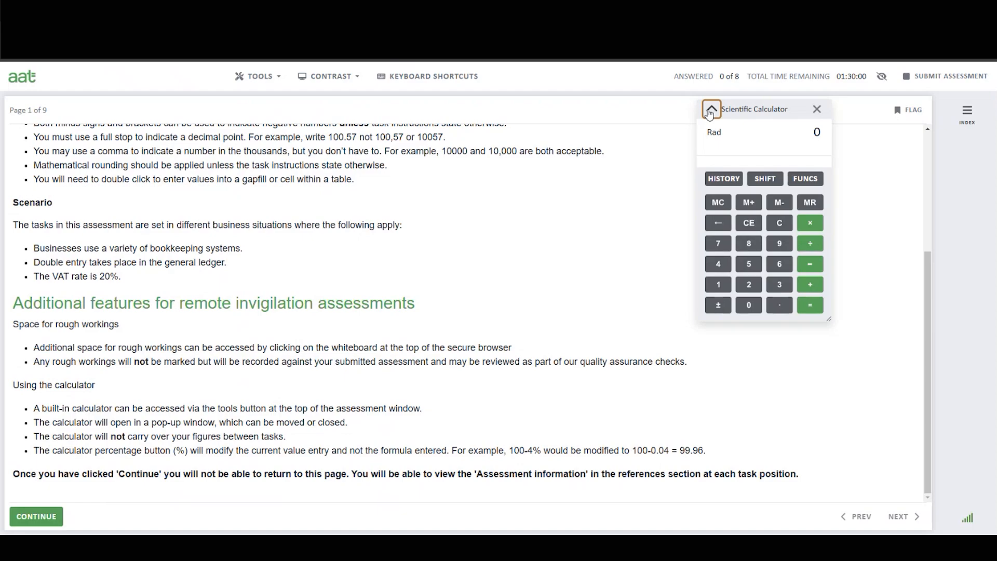
click(711, 110)
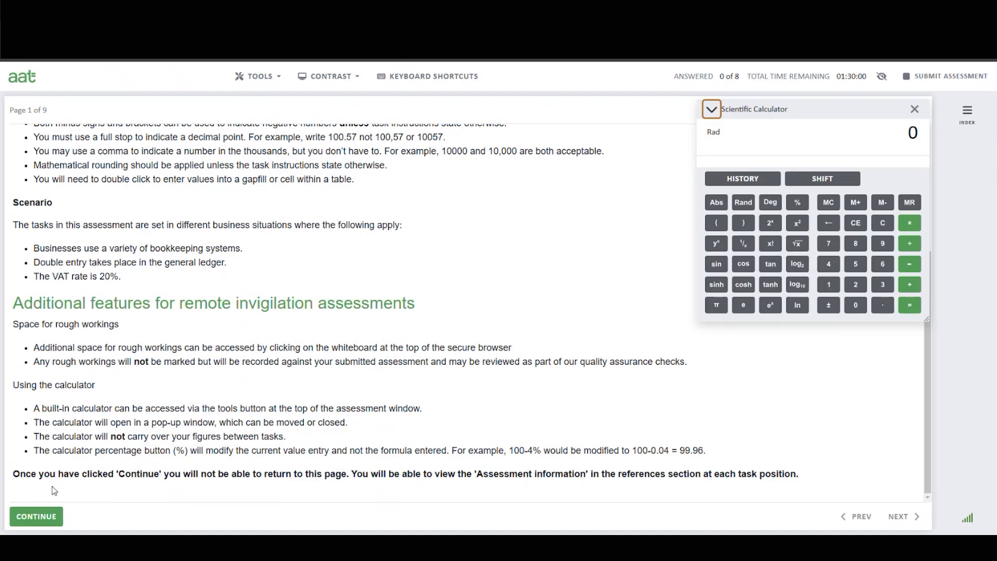
Close the generic assessment and launch Principles of costing – practice assessment 2 from Practice assessments.
click(36, 517)
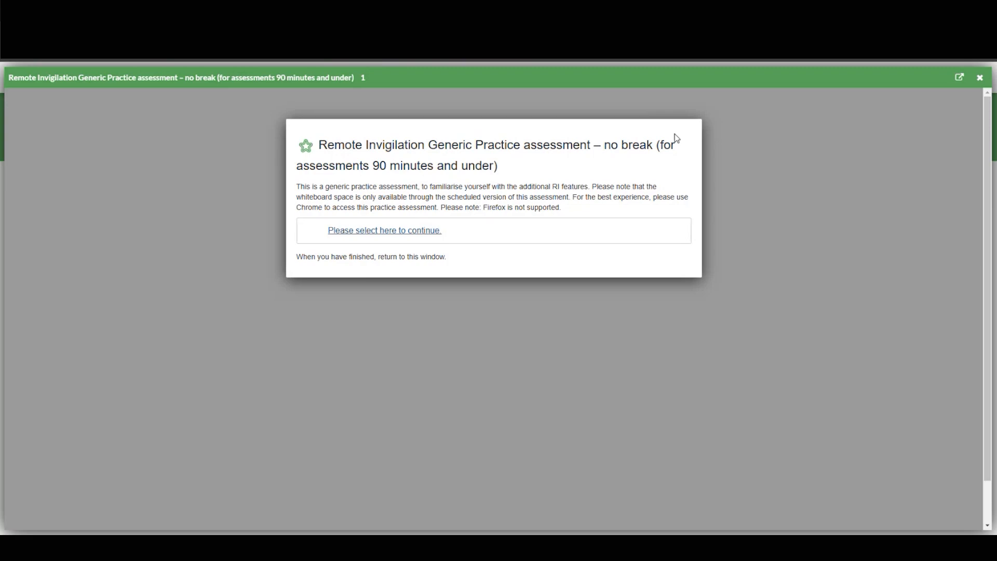
click(981, 78)
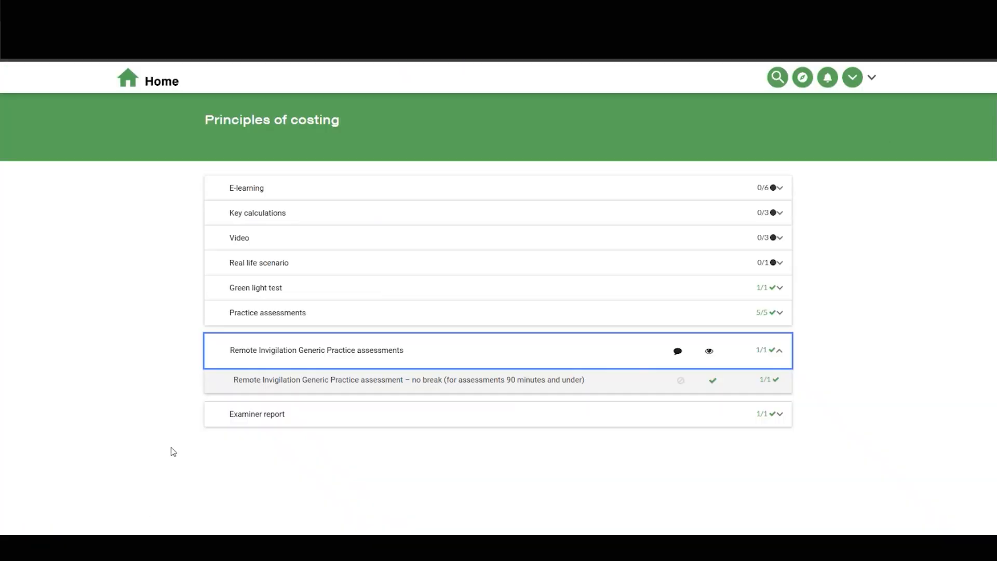
click(259, 318)
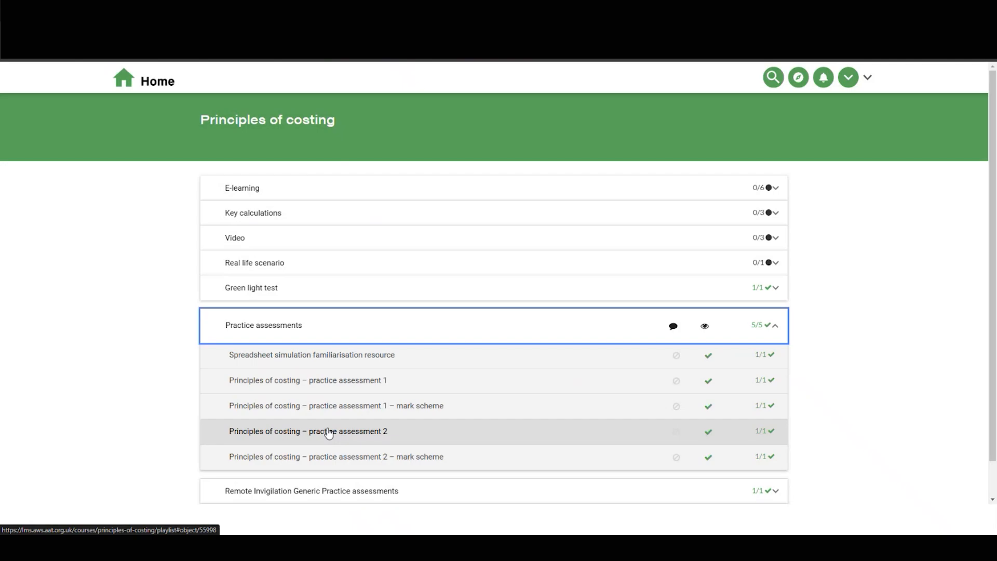
click(360, 437)
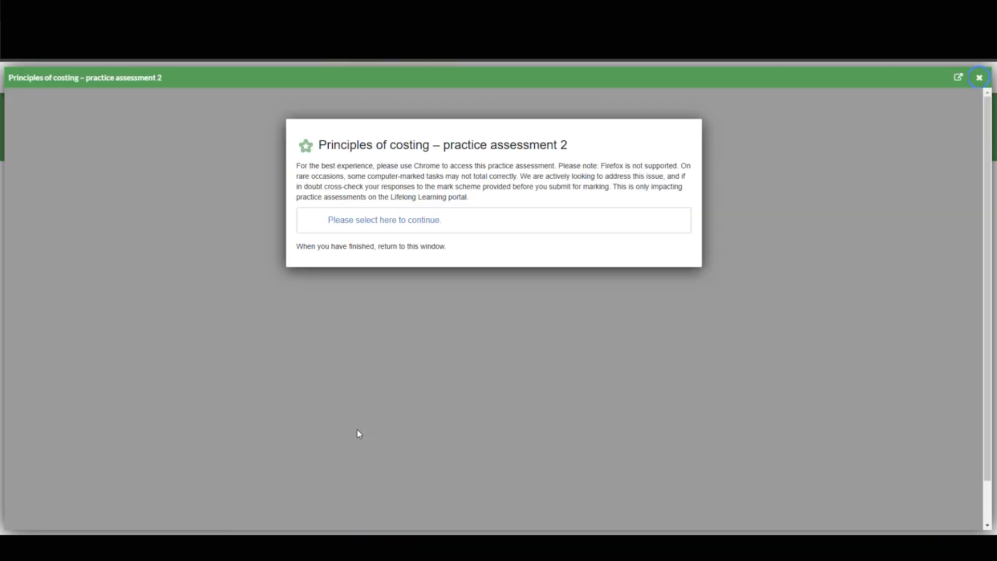
click(414, 222)
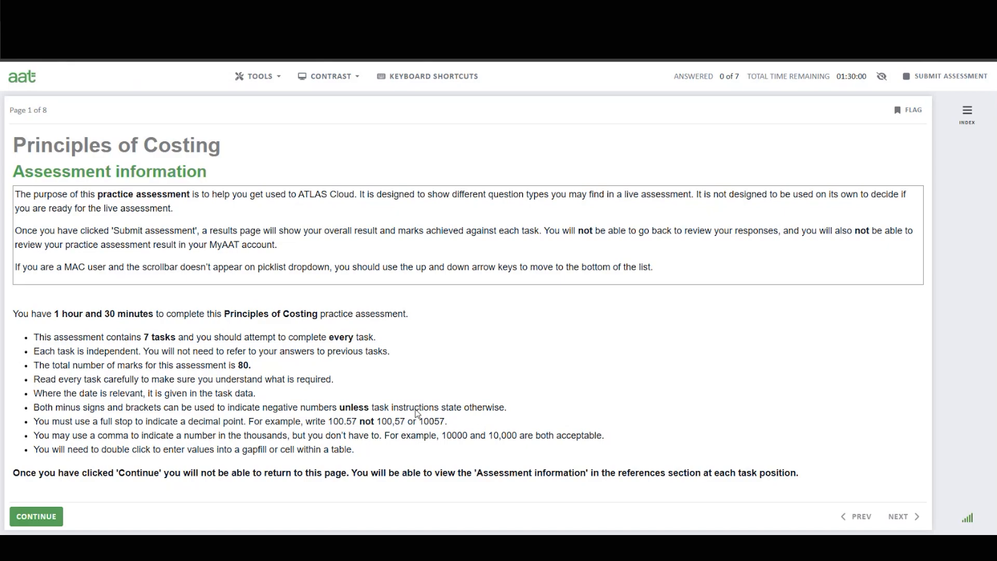
Switch the display to High colour contrast inverted, then back to Default colour contrast.
click(336, 89)
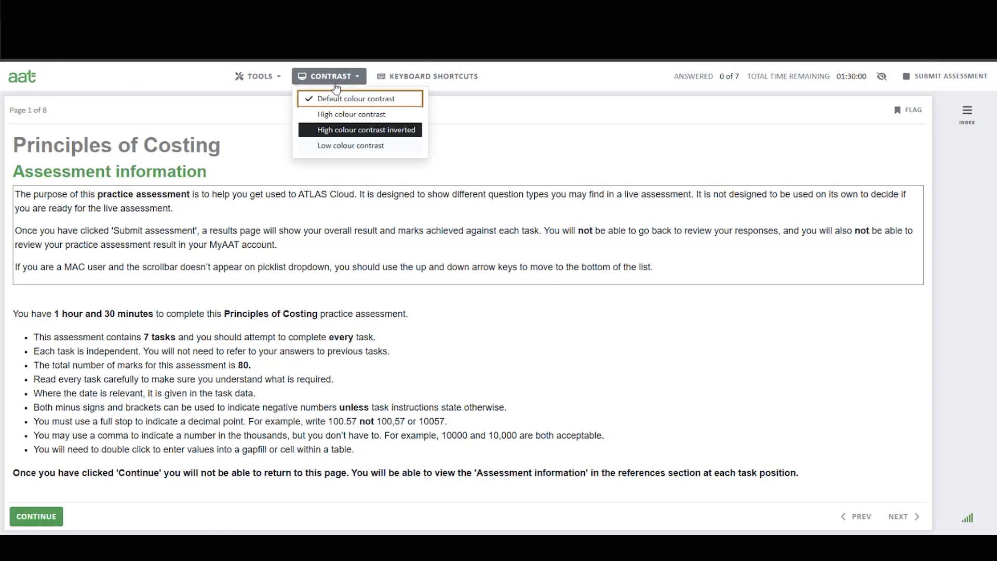
click(350, 133)
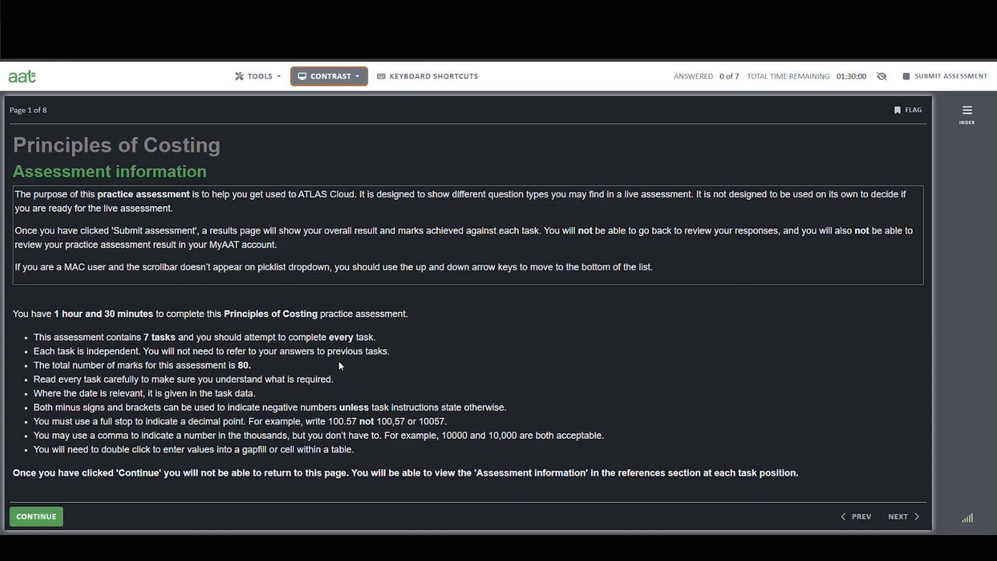
click(354, 81)
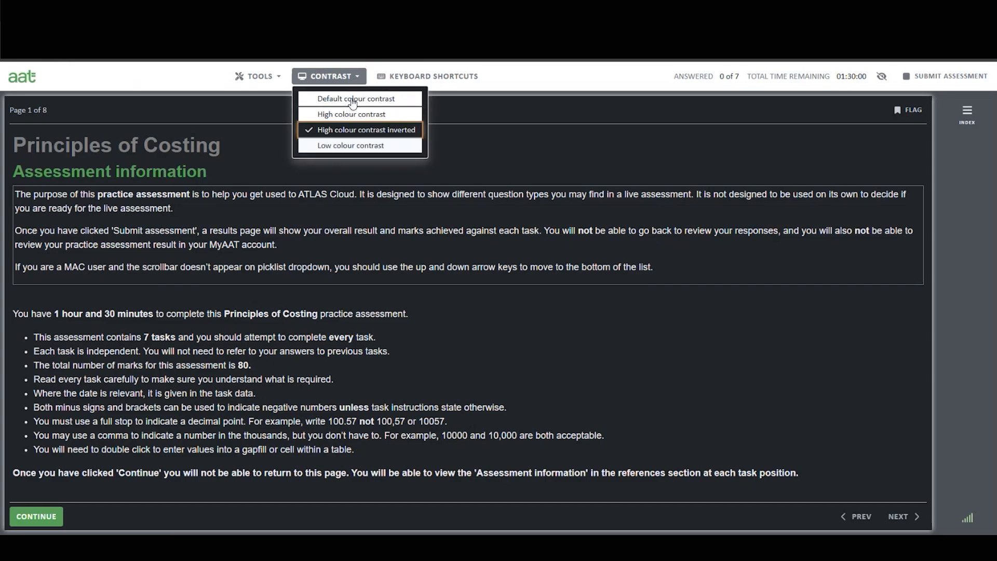
click(353, 100)
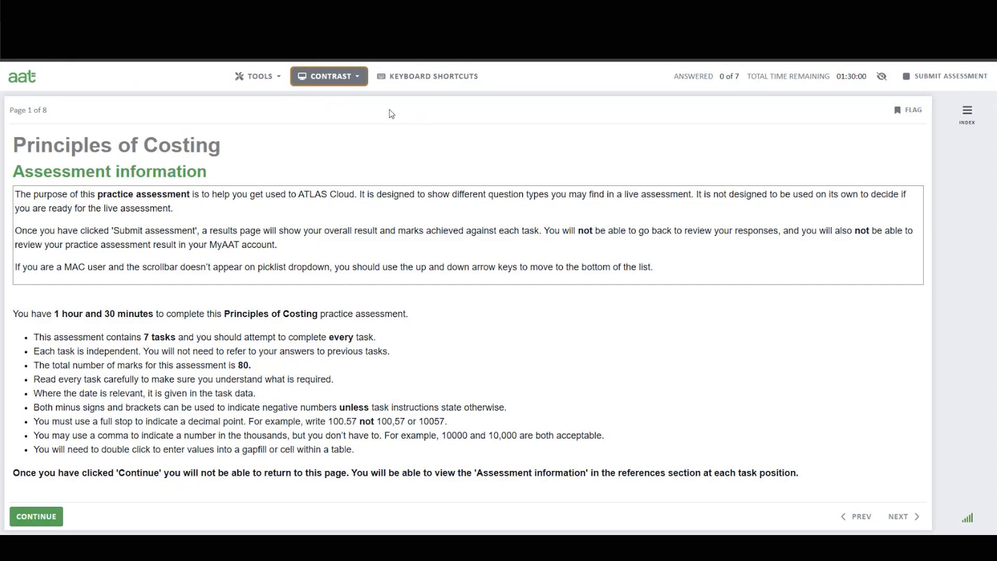
Review the keyboard shortcuts list, close it, and continue past the assessment information to Task 1.
click(433, 78)
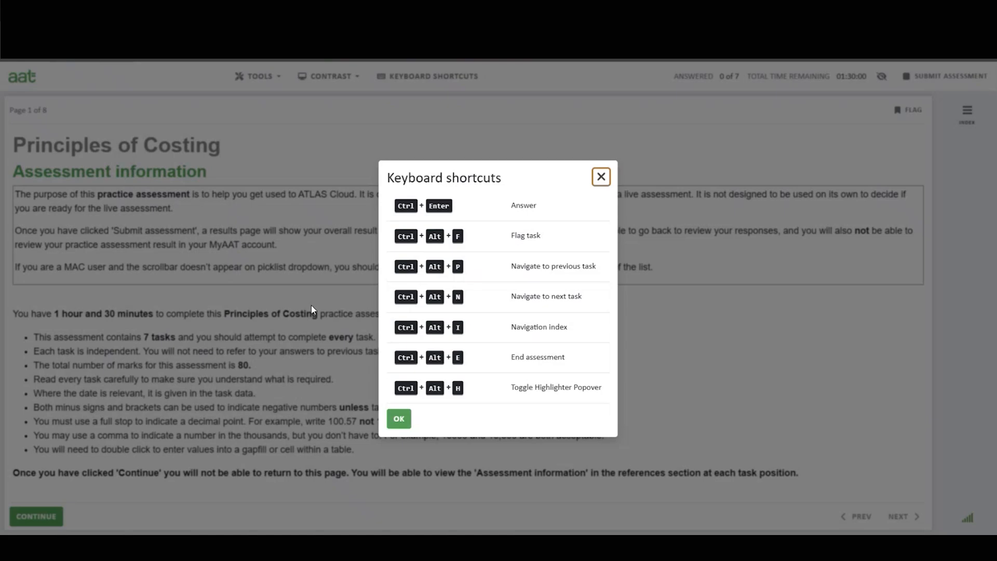
click(603, 181)
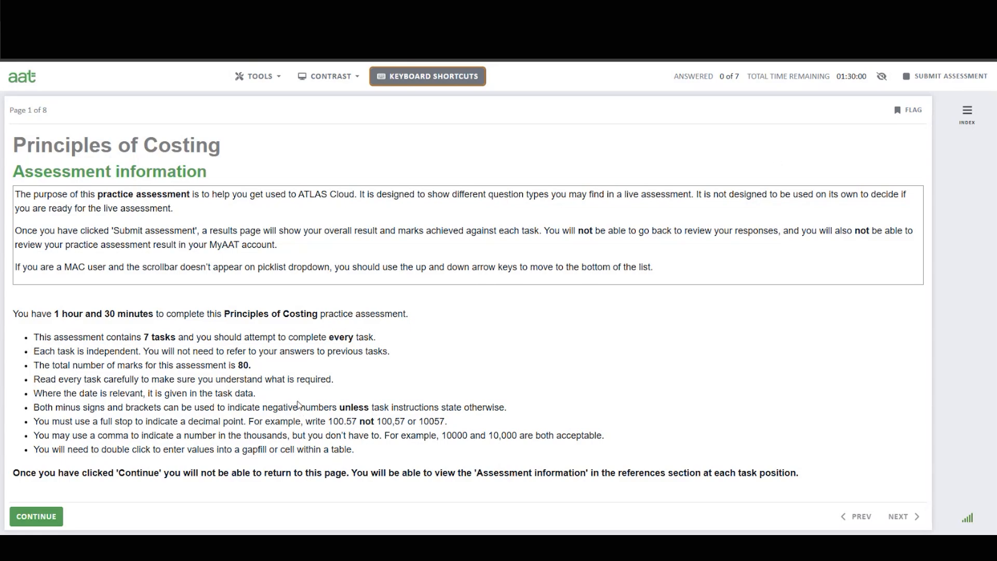
click(54, 516)
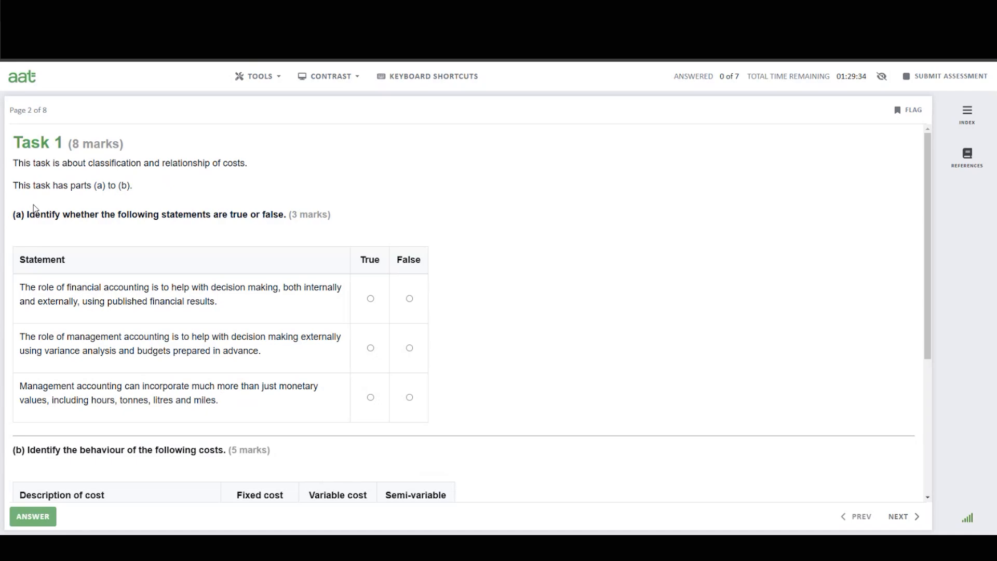
Flag Task 1 for review and open the question index.
click(911, 117)
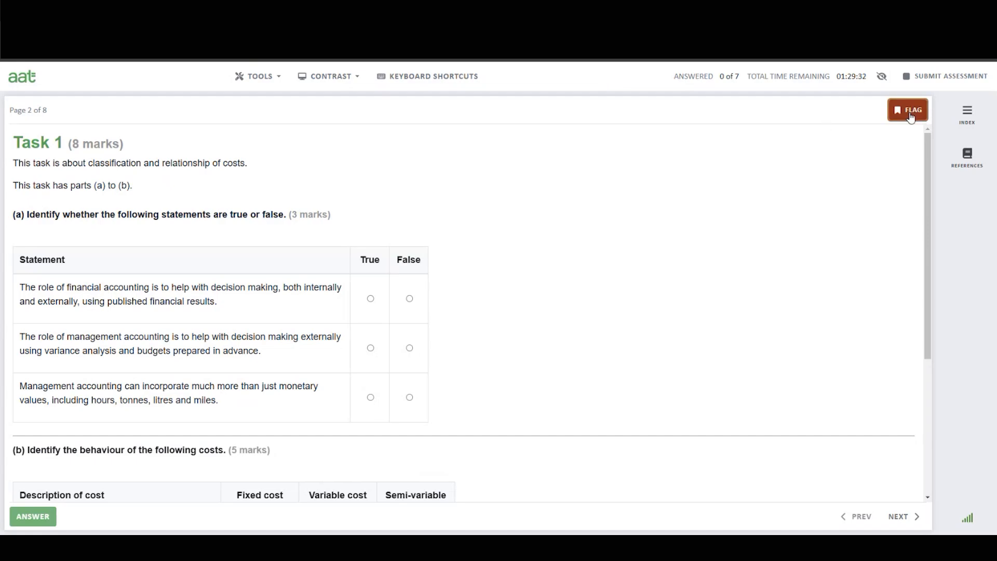
click(973, 118)
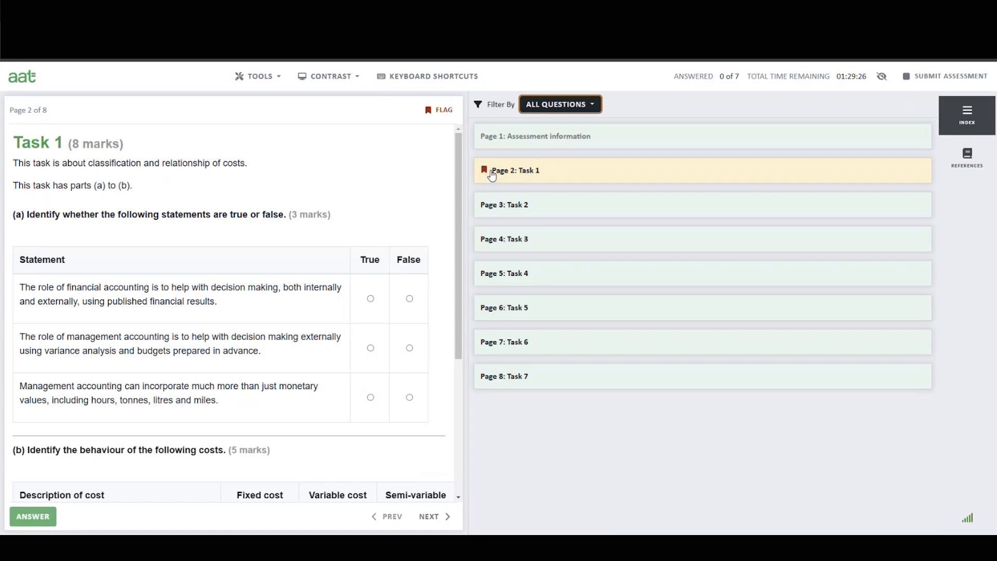
Close the question index and remove the review flag from Task 1.
click(977, 115)
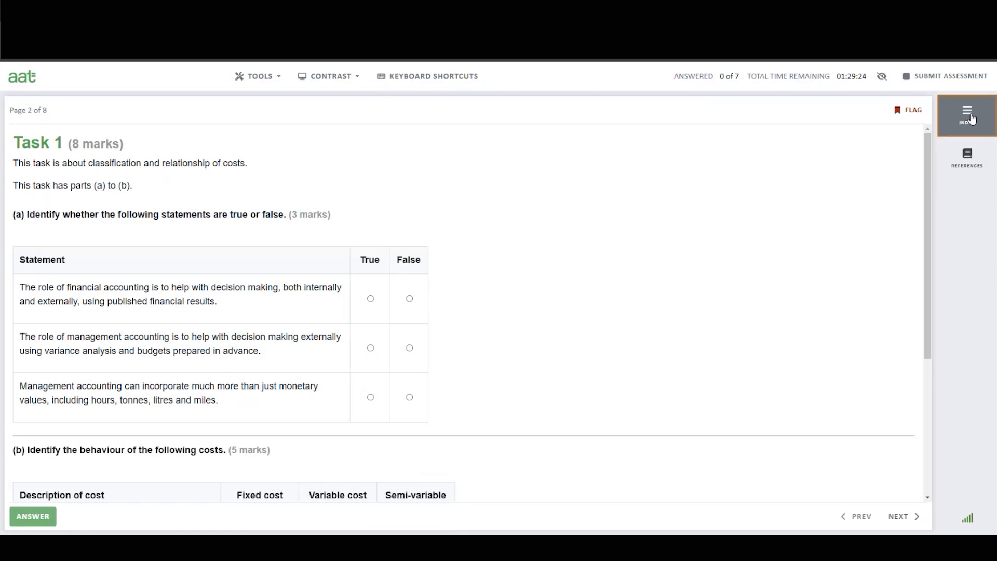
click(908, 110)
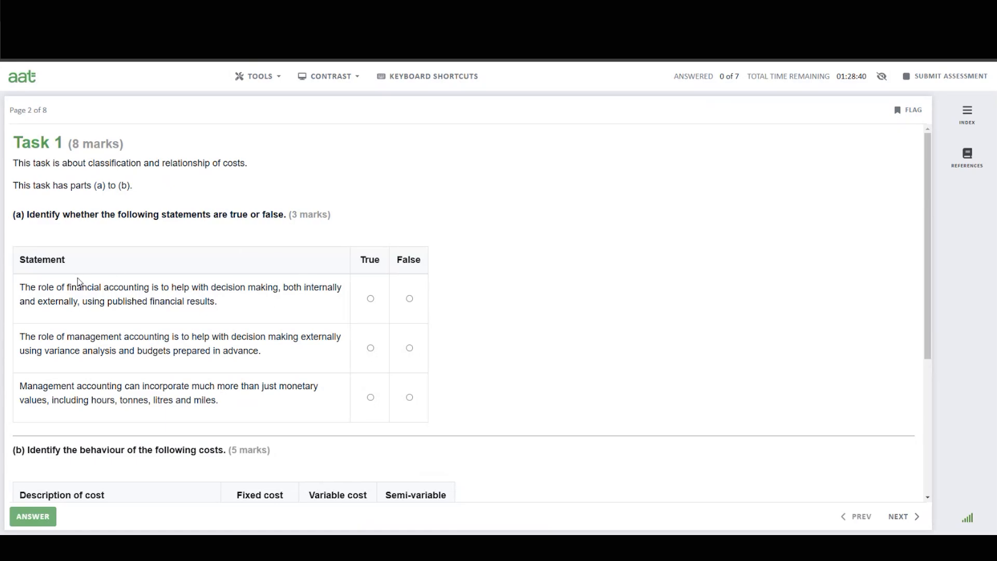
Answer Task 1 part (a) statements as True, False and True respectively.
click(372, 299)
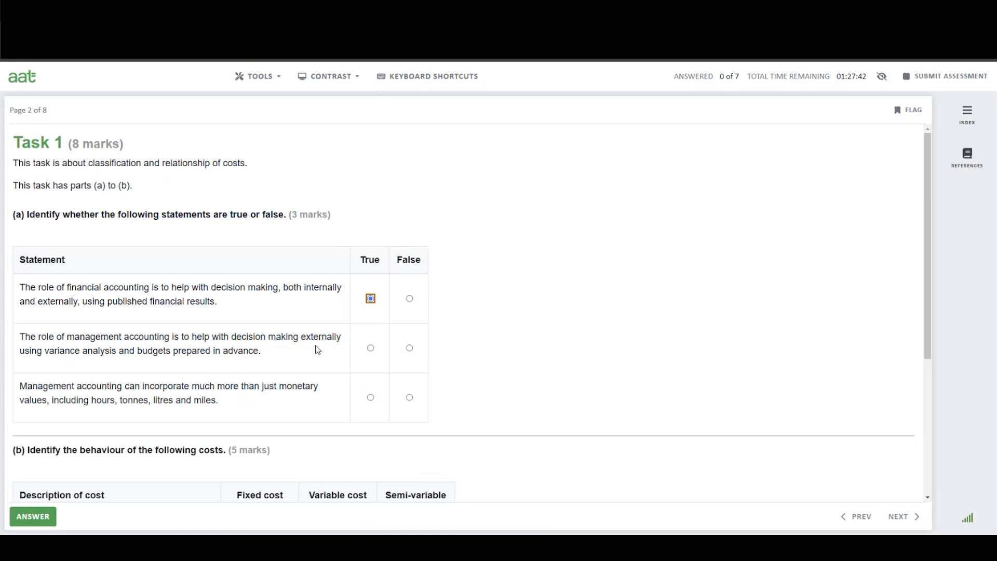
click(411, 350)
click(371, 397)
Classify part (b) costs as semi-variable, fixed, variable, fixed and variable, then submit the Task 1 answers.
scroll(743, 351, down, 5)
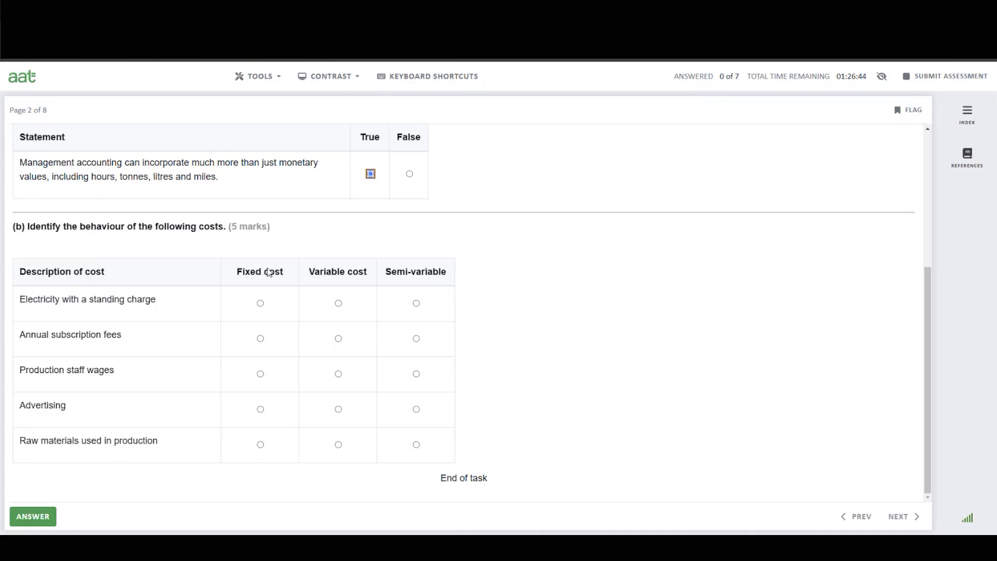
click(416, 303)
click(338, 304)
click(260, 304)
click(416, 303)
click(261, 339)
click(338, 375)
click(260, 410)
click(338, 446)
click(26, 518)
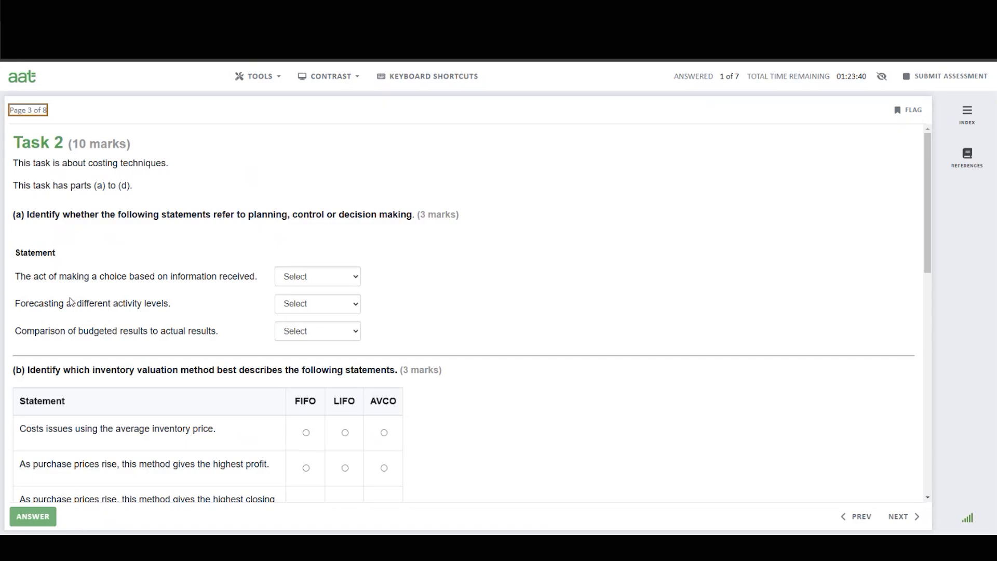
Set Task 2 part (a) statements to Decision making, Planning and Control respectively.
click(331, 283)
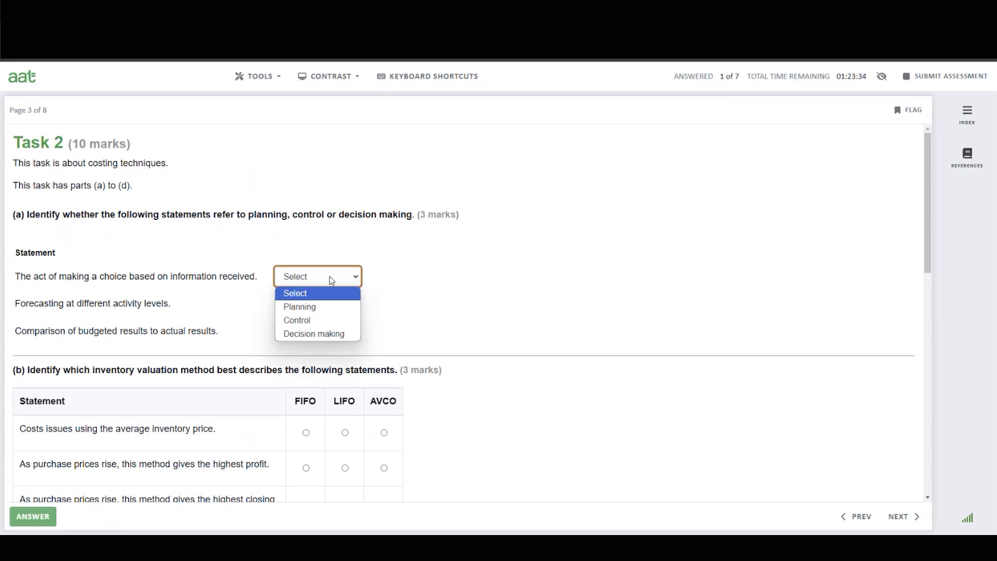
click(477, 264)
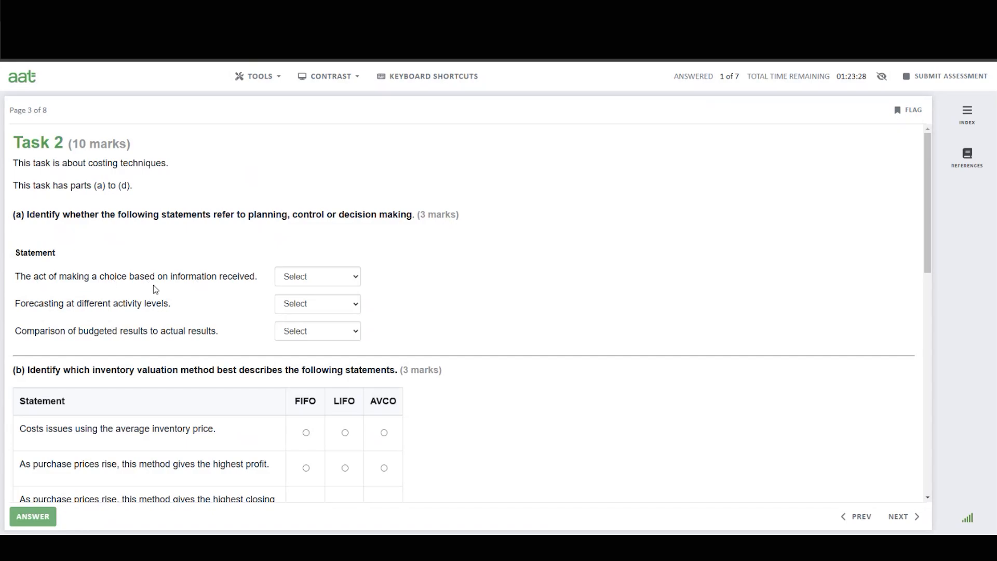
click(304, 277)
click(321, 334)
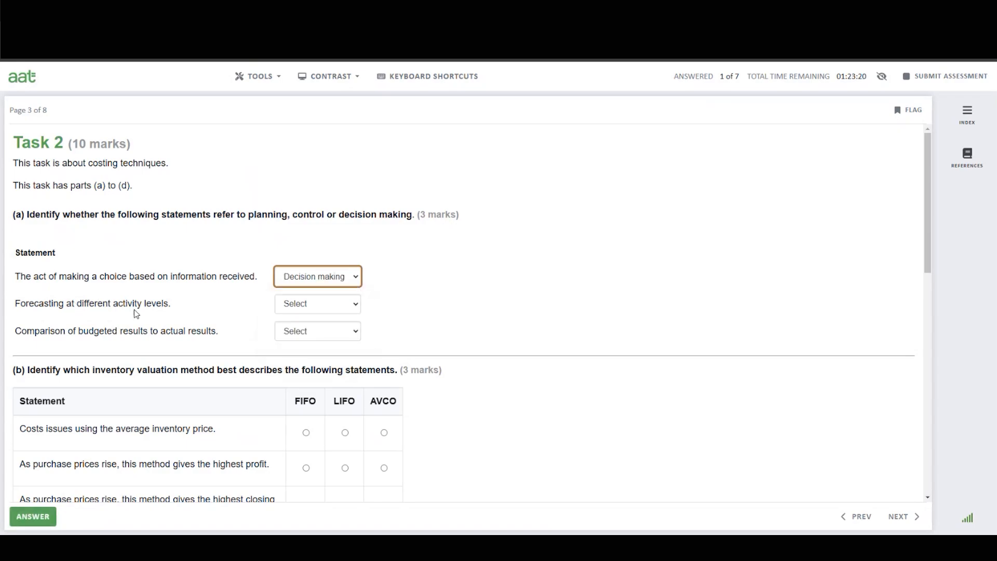
click(321, 307)
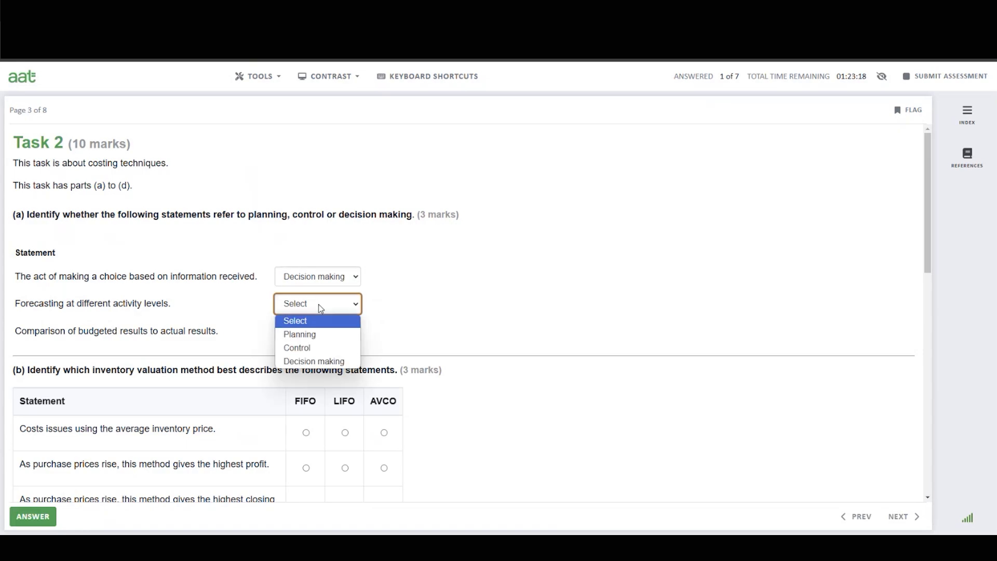
click(313, 338)
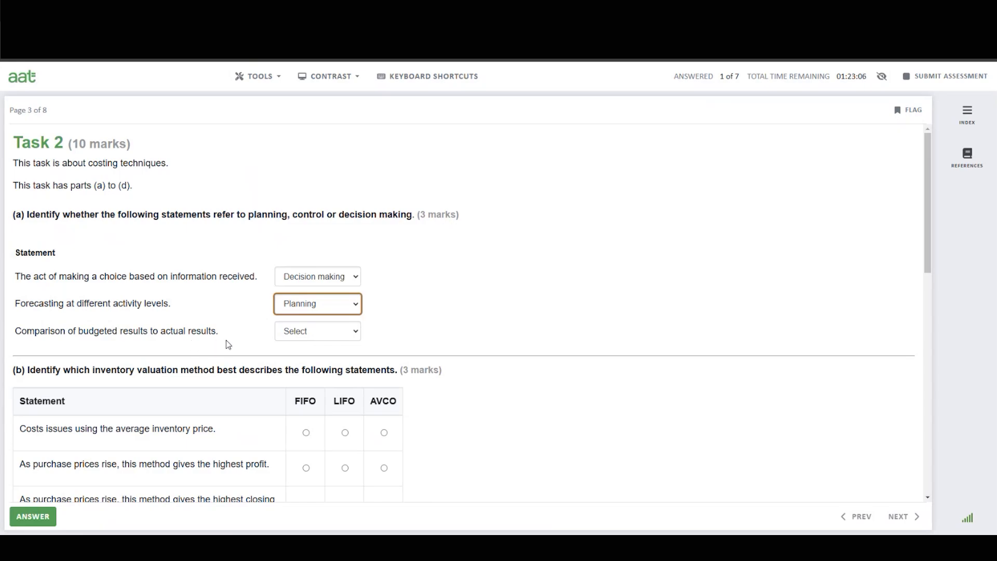
click(294, 333)
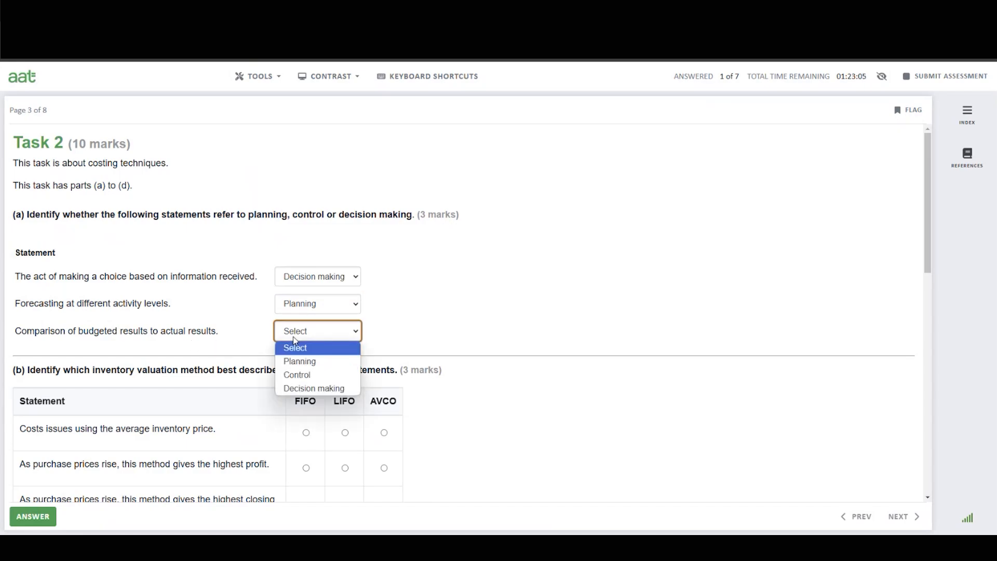
click(308, 376)
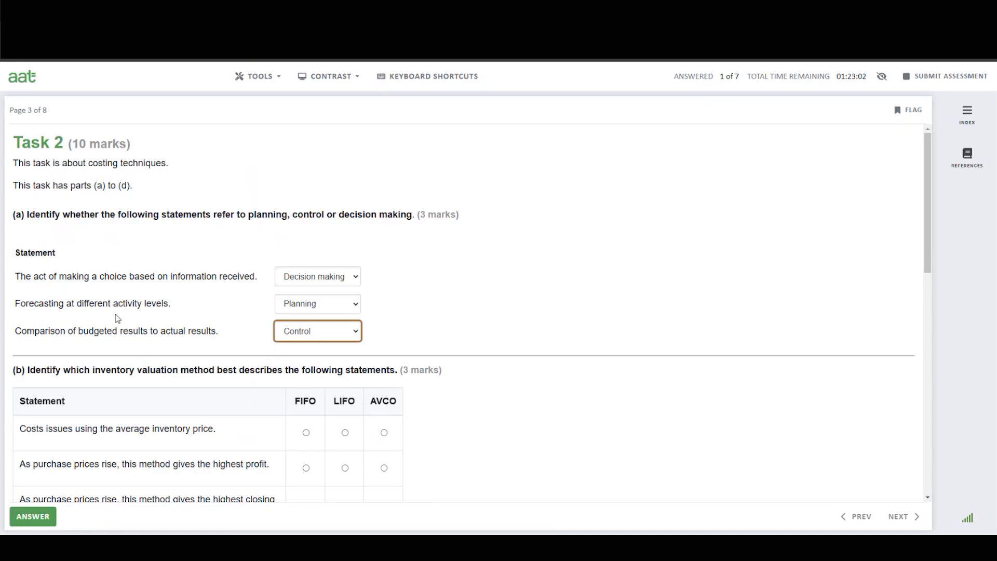
Choose AVCO for the statement about issuing costs at the average inventory price.
scroll(163, 311, down, 2)
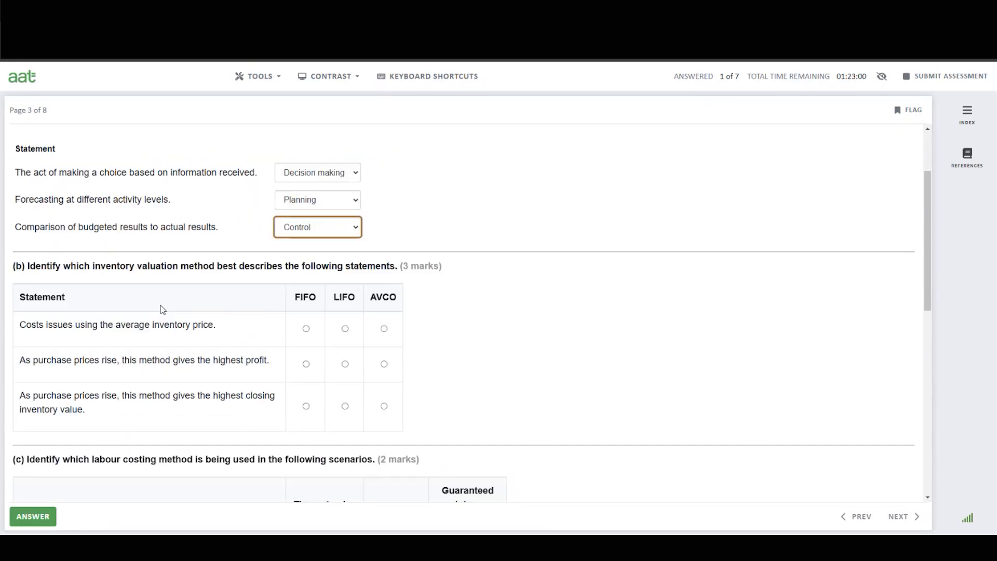
scroll(754, 346, down, 1)
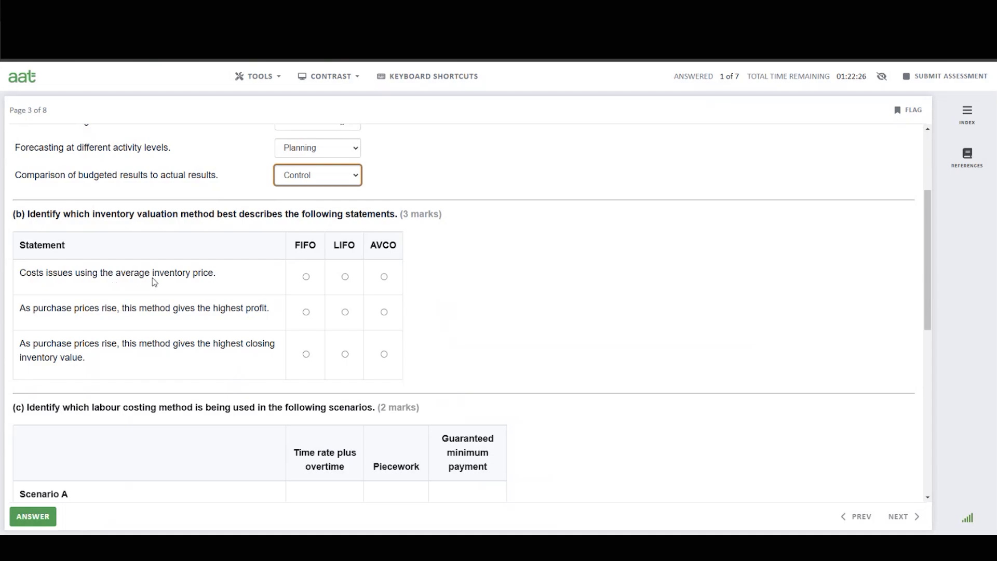
click(384, 277)
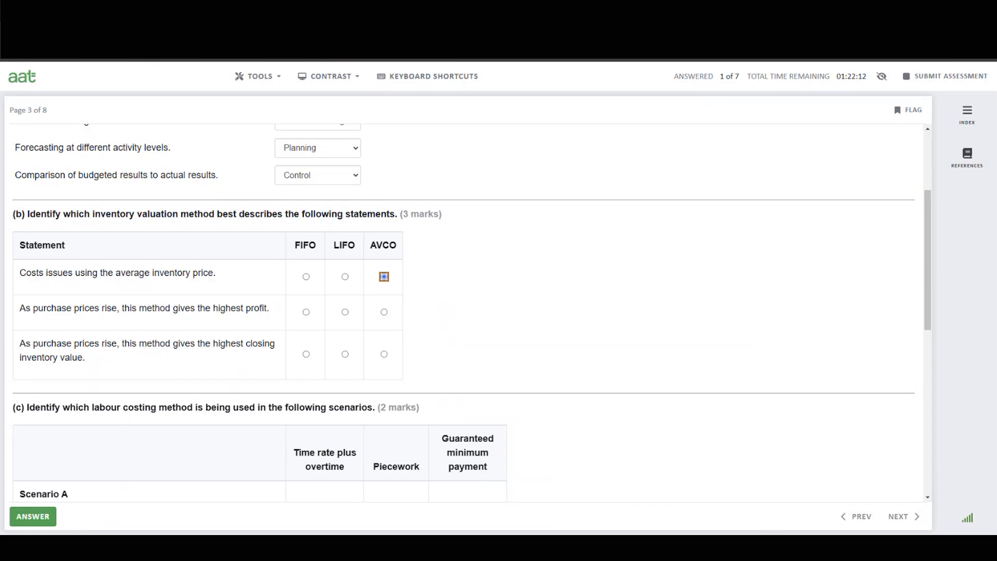
Open Notepad and write notes: Prices rising; FIFO issues oldest prices cheapest cost lower profit higher; CI recent = expensive.
click(729, 547)
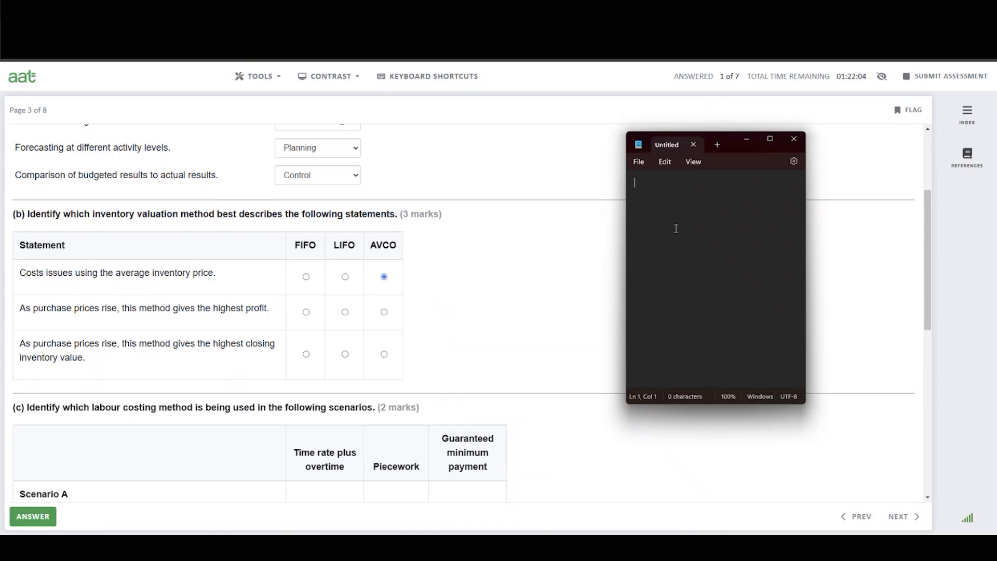
text(Prices rising)
key(Return)
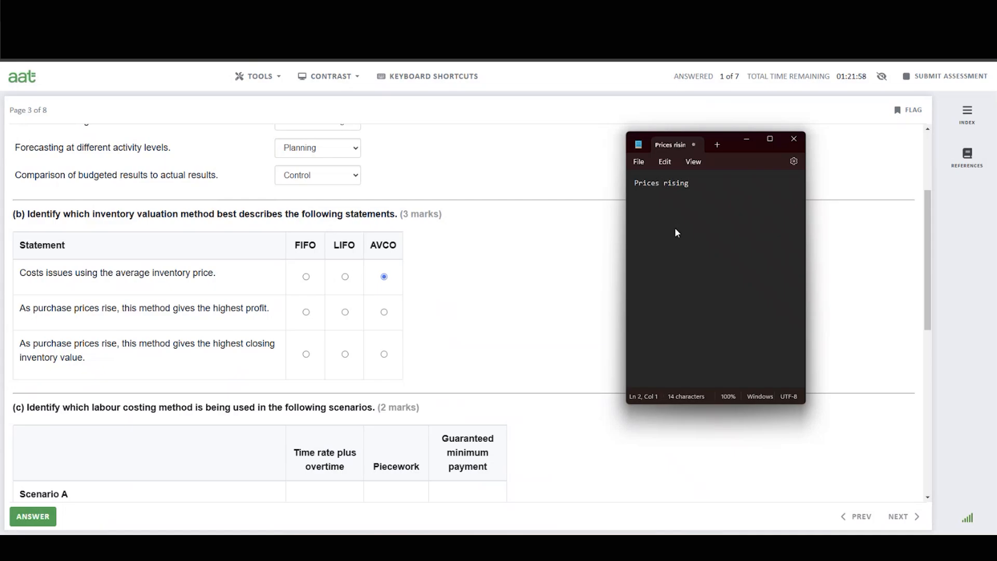
text(FIFO oldest prices)
key(Delete)
key(Delete)
key(Delete)
text(est pr)
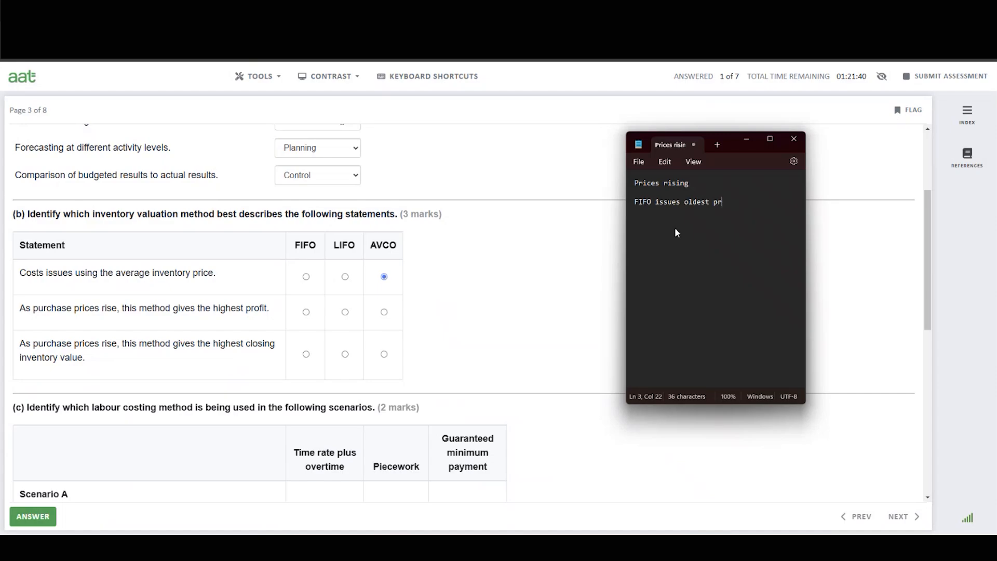
text(ices cheapest cost lower pro)
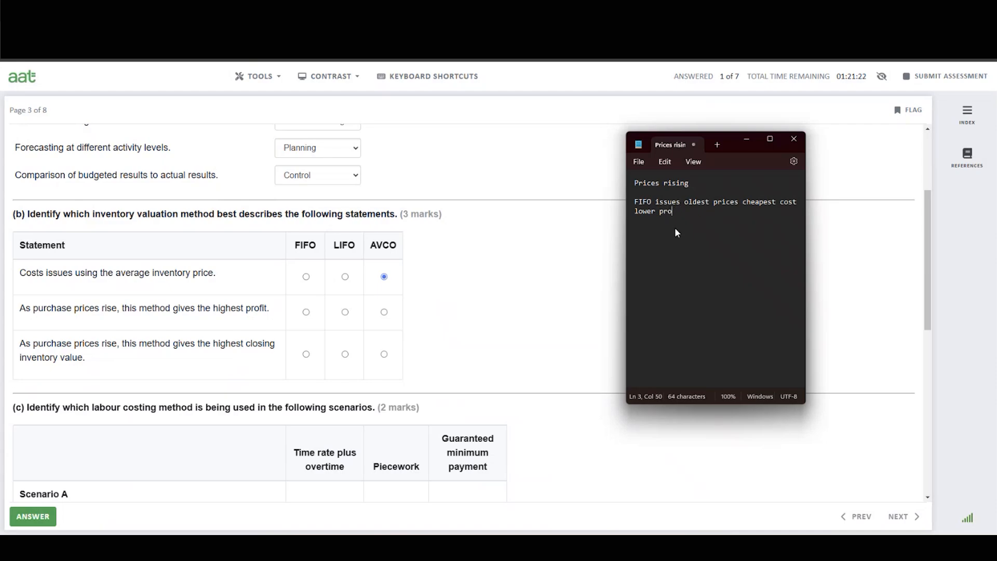
text(fit higher)
key(Return)
text(Cl)
text(recent = expensive)
Choose FIFO for both the highest profit and highest closing inventory value statements.
click(306, 312)
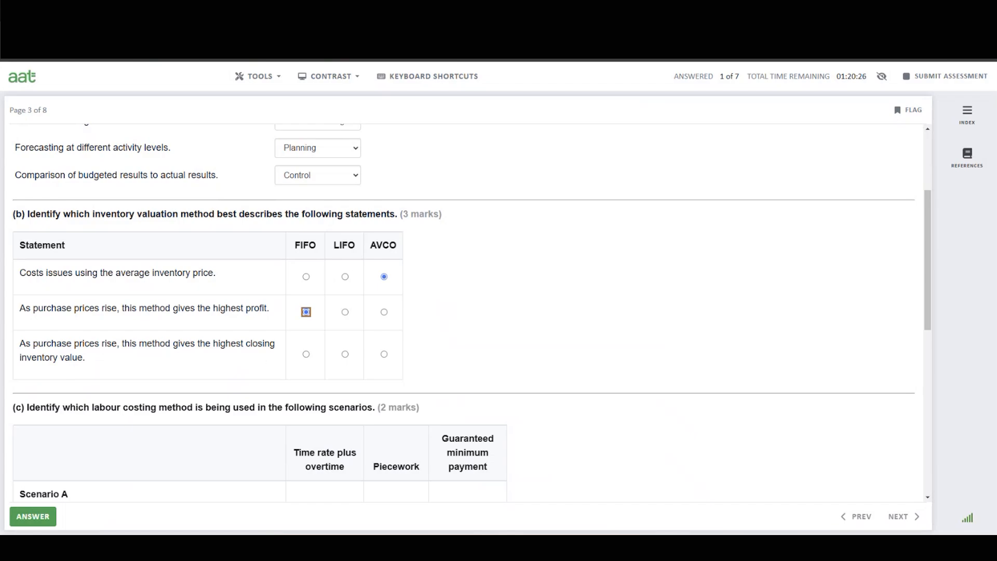
click(712, 546)
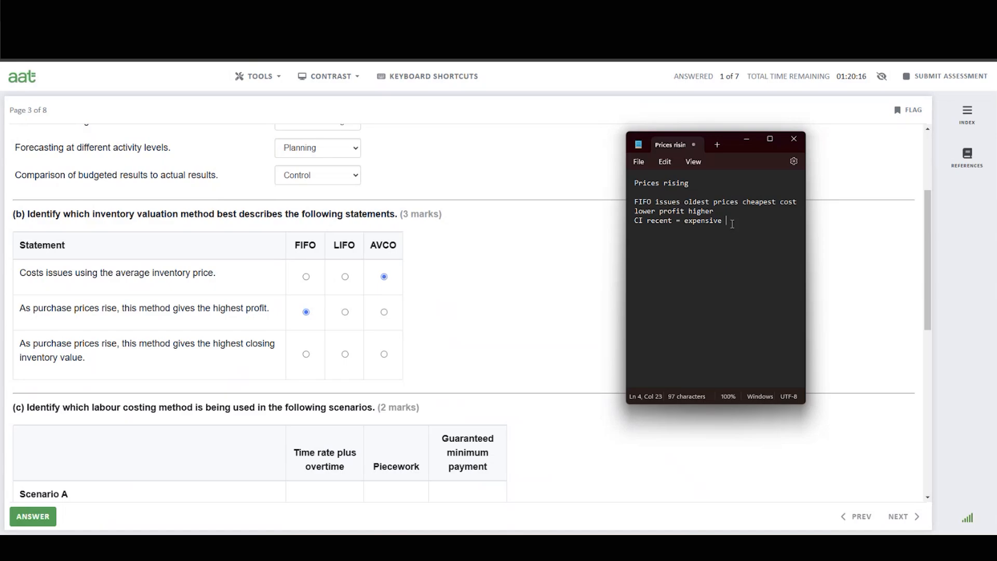
click(306, 355)
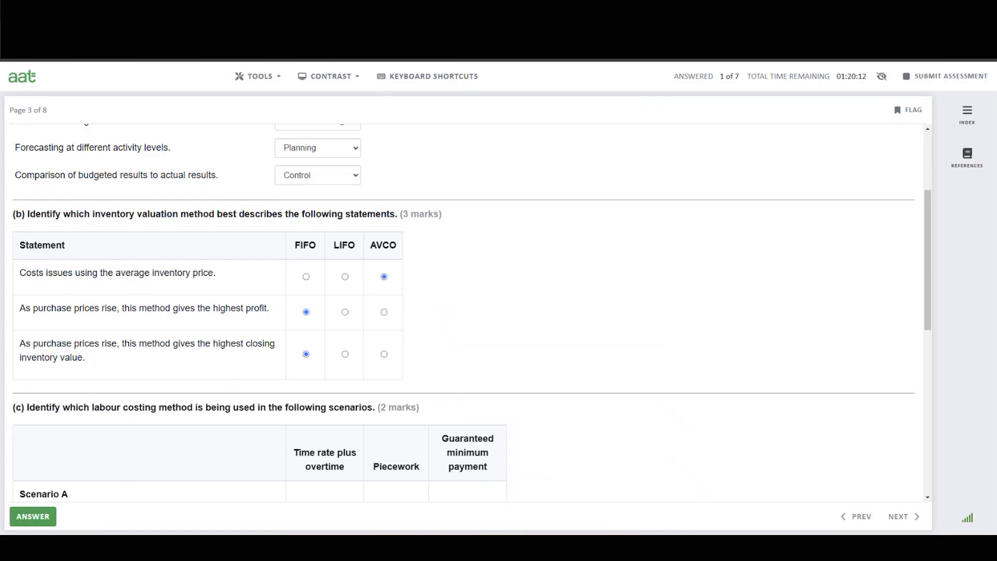
Add Notepad notes: LIFO - issues recent expensive first cost higher and profit lower; CI - oldest cheapest items.
key(alt+Tab)
key(Return)
key(Return)
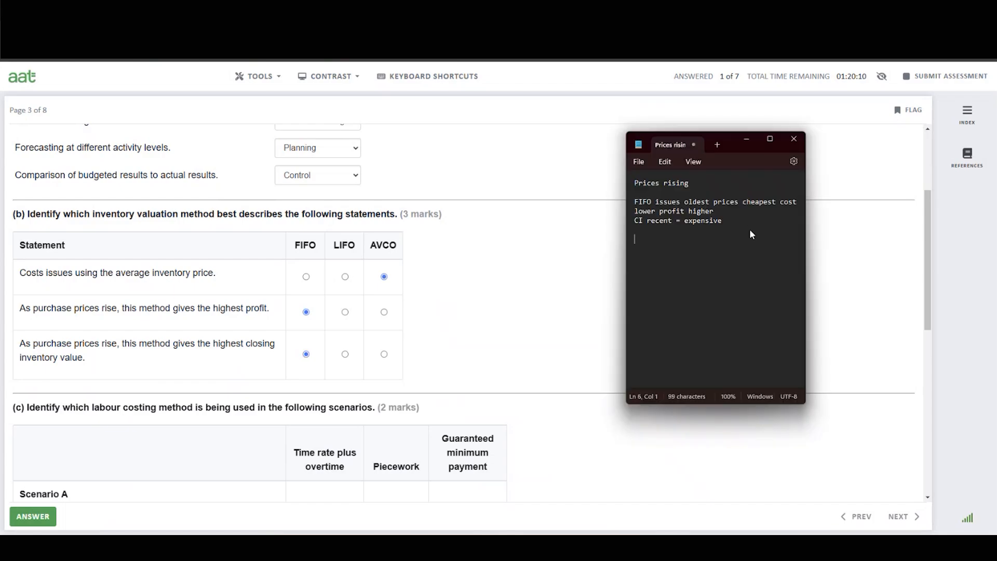
text(LIFO - issues recent expensive)
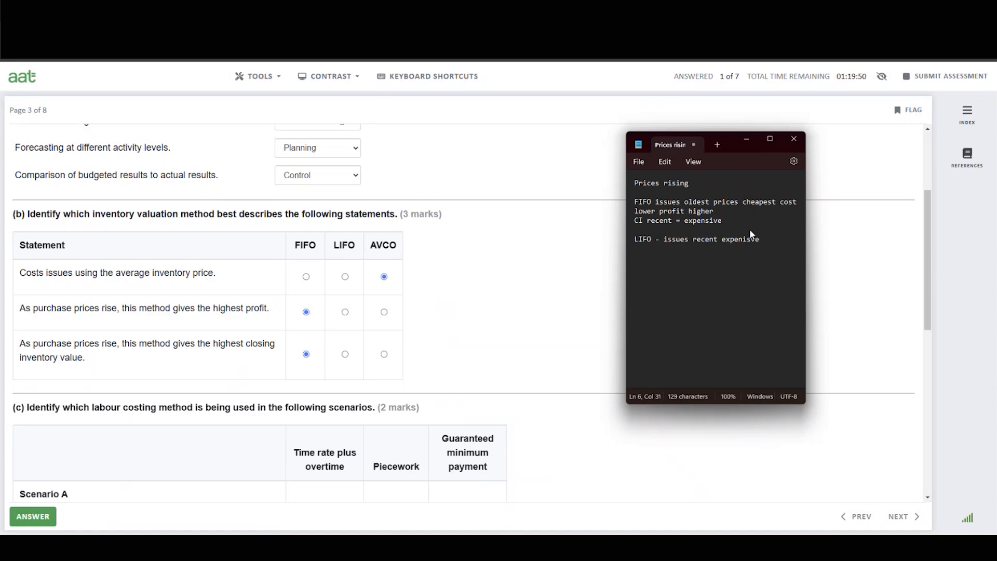
key(BackSpace)
key(BackSpace)
text(first cost higher and profit lower)
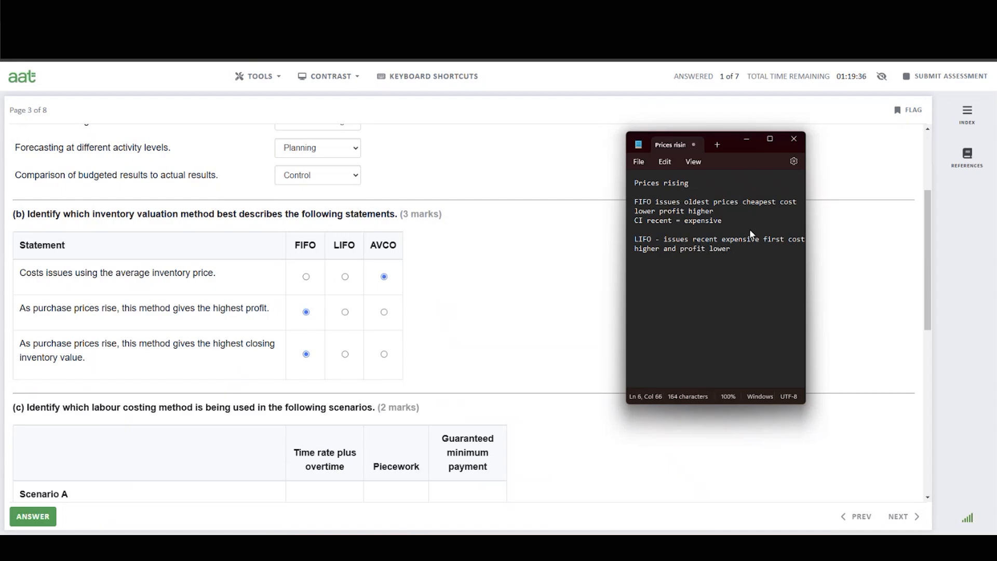
key(Return)
text(CI - oldest cheapest items)
In part (c), pick Time rate plus overtime for Scenario A and Guaranteed minimum payment for Scenario B.
scroll(474, 302, down, 5)
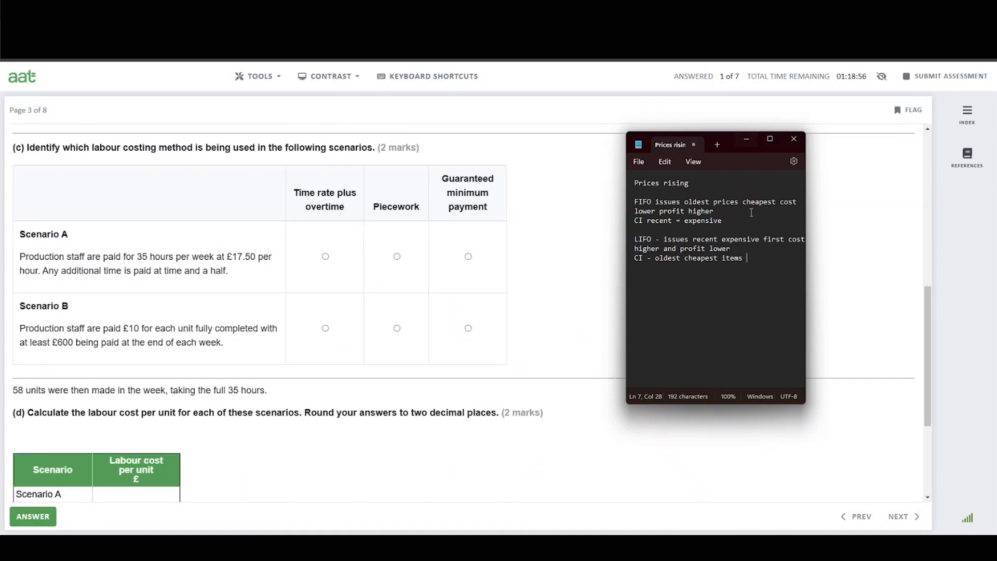
key(Return)
click(327, 258)
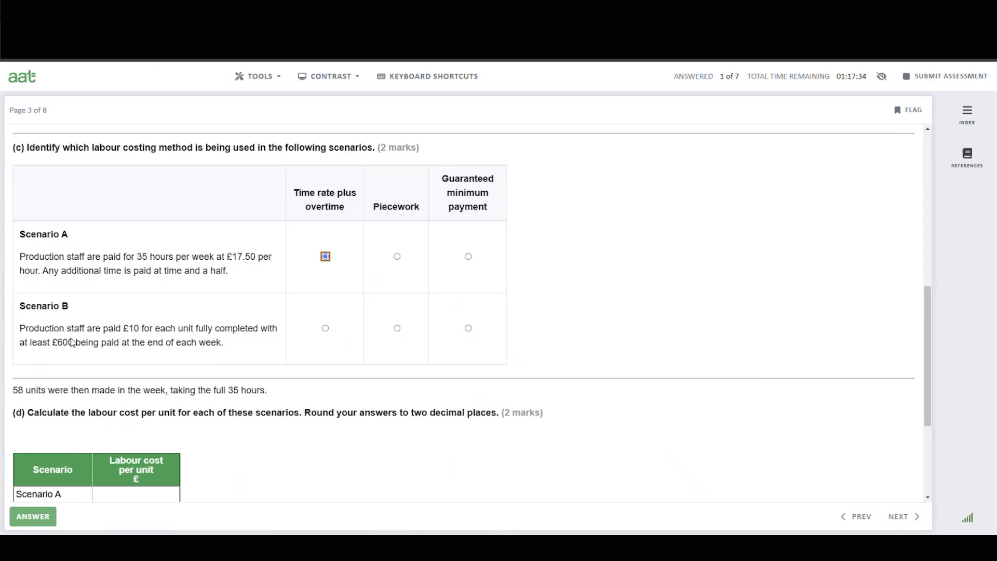
click(469, 330)
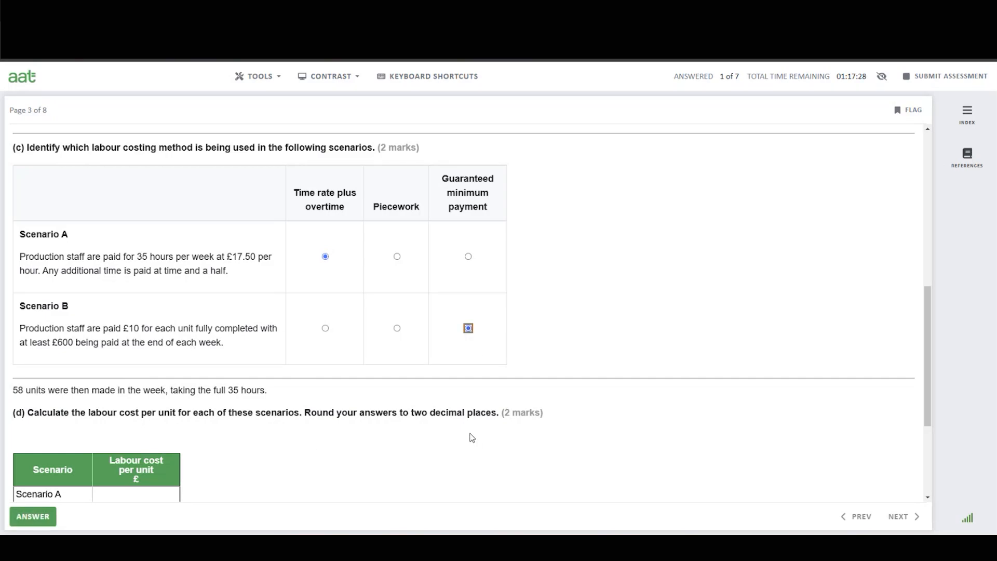
Clear the Notepad notes and start the Scenario A working as A, 35 x 17.50 =.
scroll(472, 444, down, 2)
scroll(470, 443, down, 1)
scroll(450, 432, up, 2)
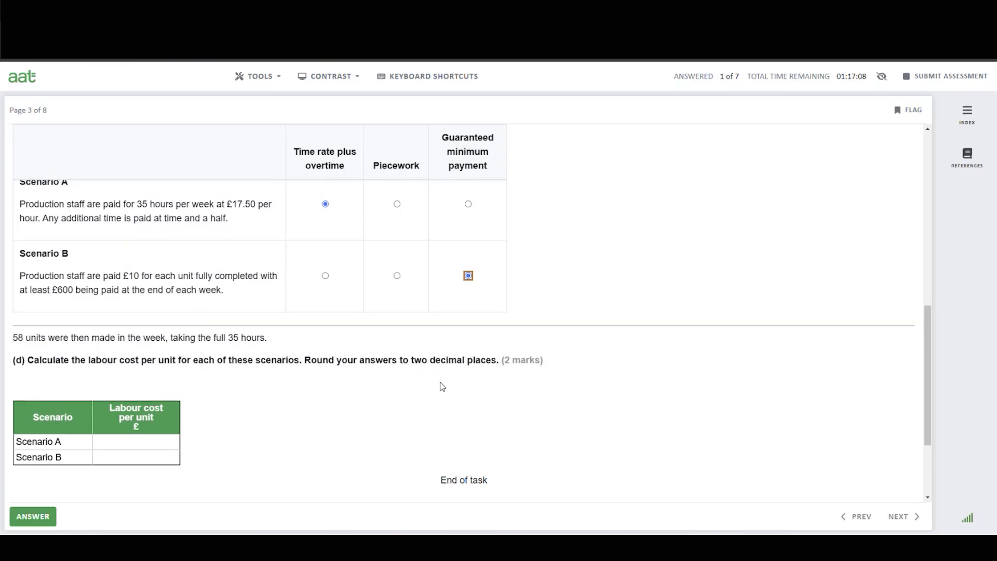
scroll(440, 387, down, 1)
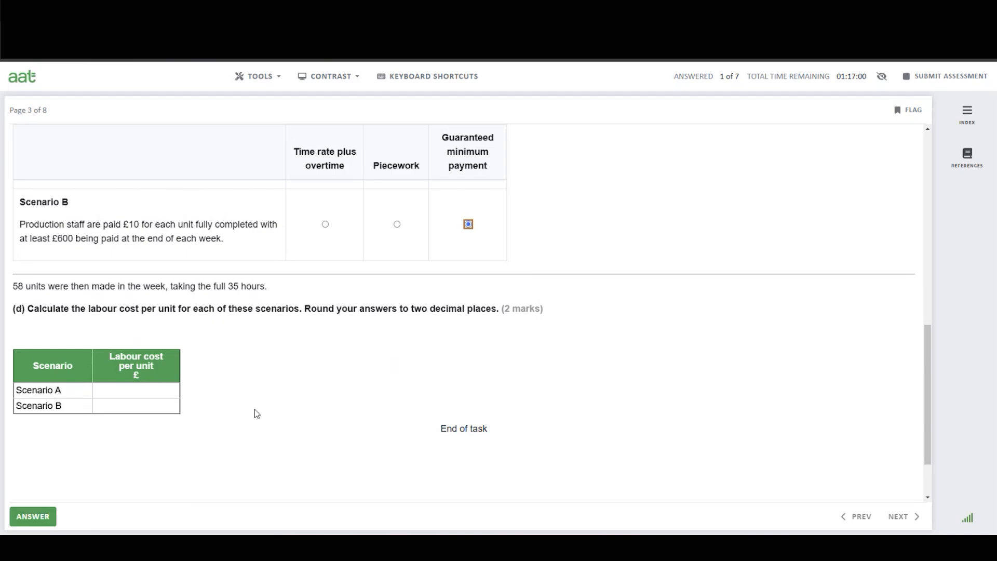
scroll(257, 413, up, 1)
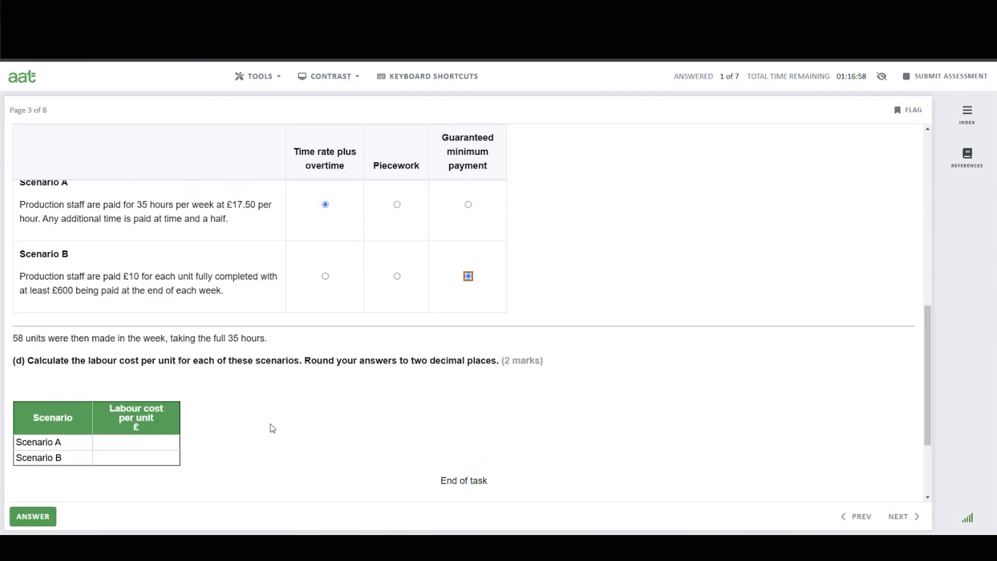
scroll(273, 428, down, 1)
scroll(273, 428, up, 1)
key(alt+Tab)
drag(747, 259, 631, 182)
key(Delete)
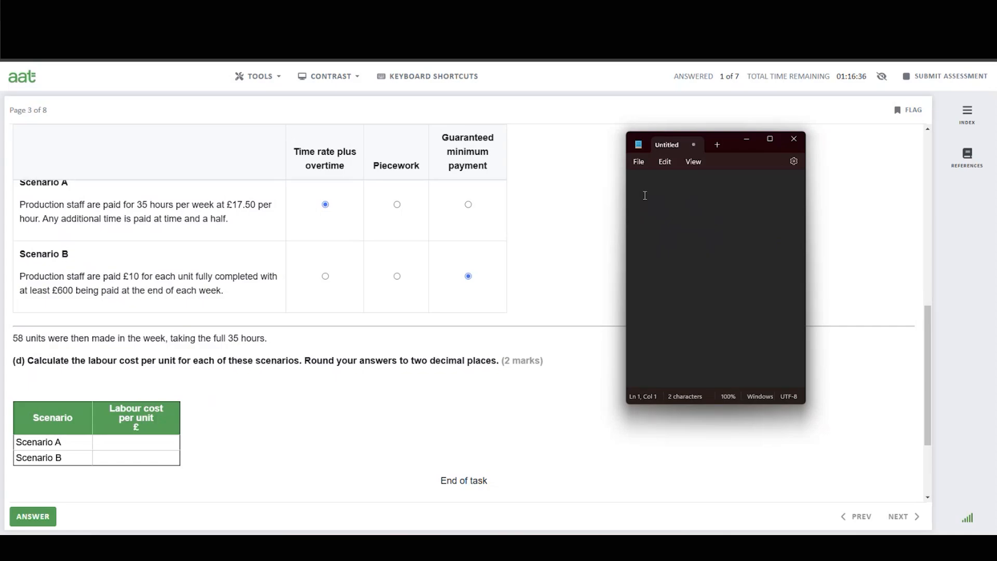
text(A)
key(Return)
text(17.50 =)
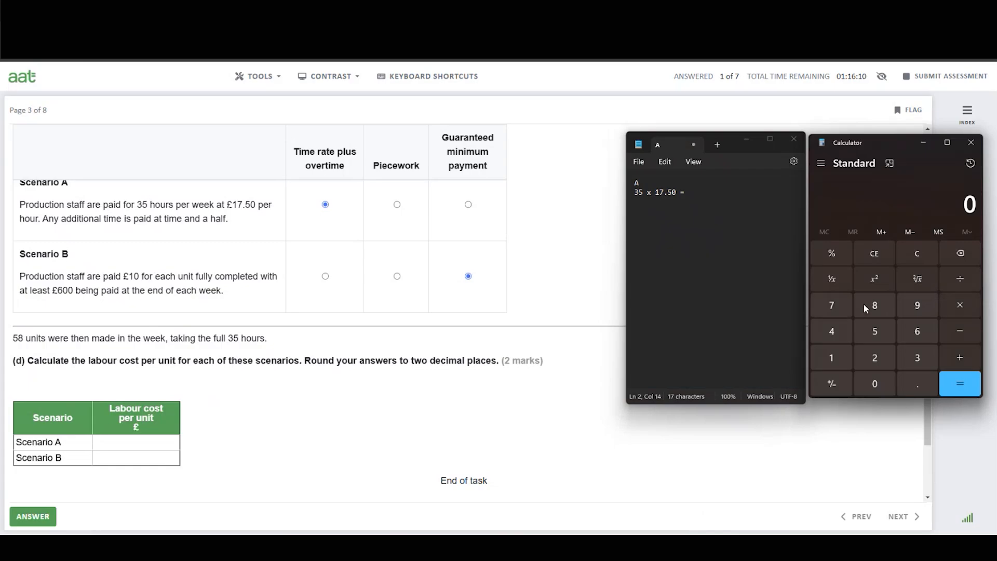
Multiply 35 by 17.50 on the Calculator for Scenario A's weekly pay.
click(919, 357)
click(883, 335)
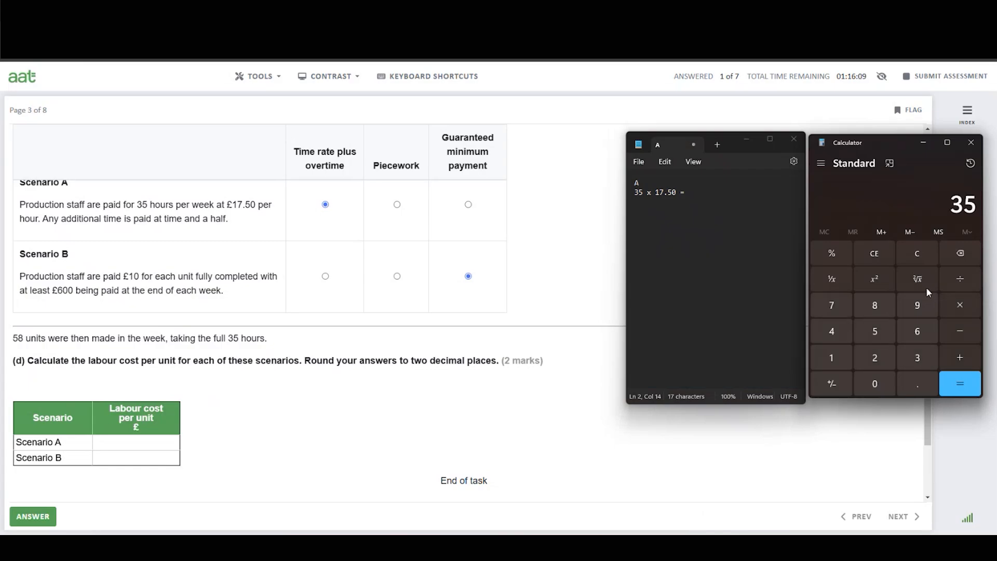
click(960, 305)
click(832, 361)
click(834, 309)
key(period)
click(875, 328)
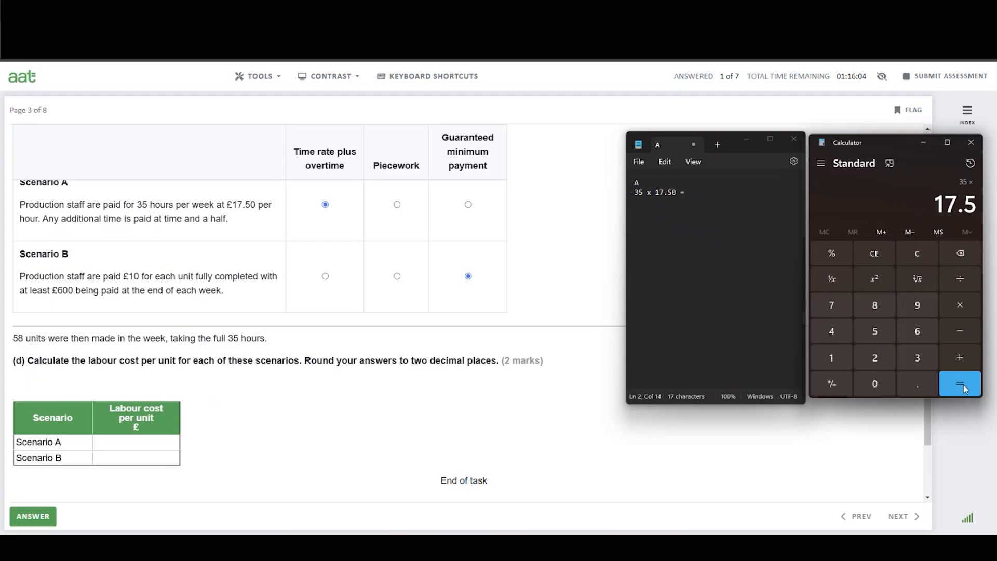
click(960, 388)
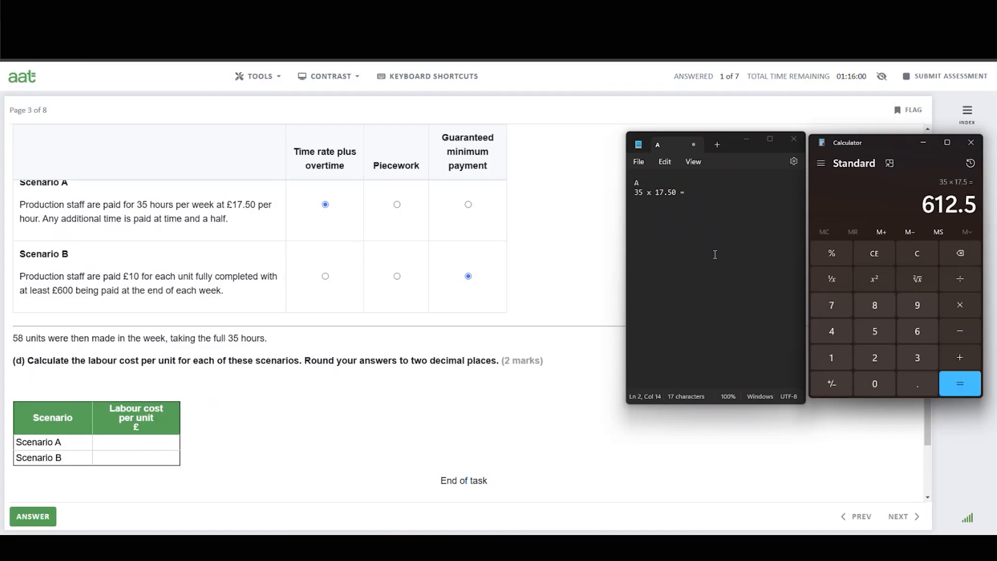
Complete the Notepad line with 612.50 and start a new line 612.50/58units =.
click(693, 193)
text(612.50)
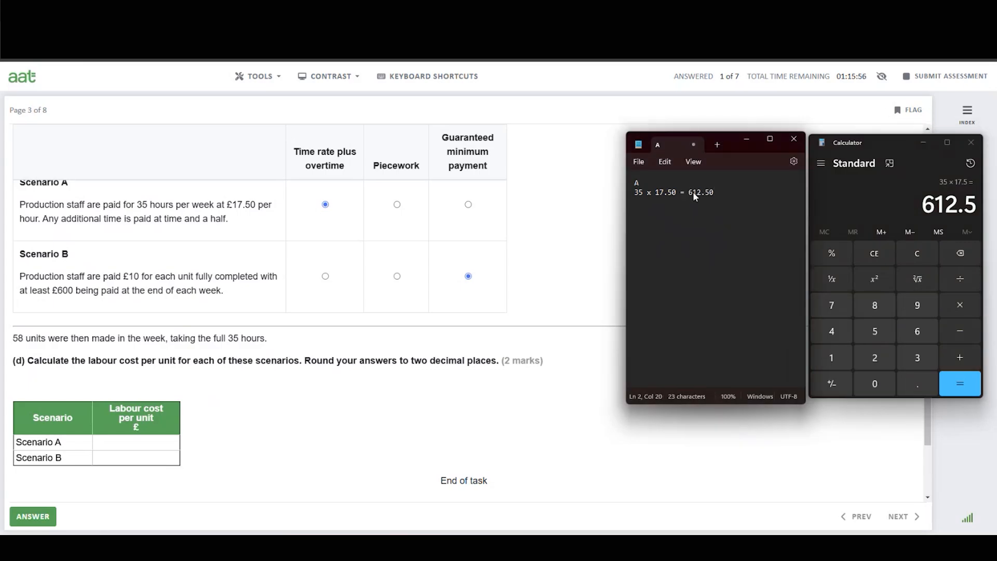
key(Return)
key(Return)
text(612.50/)
Divide 612.5 by 58 on the Calculator to get Scenario A's cost per unit.
click(962, 280)
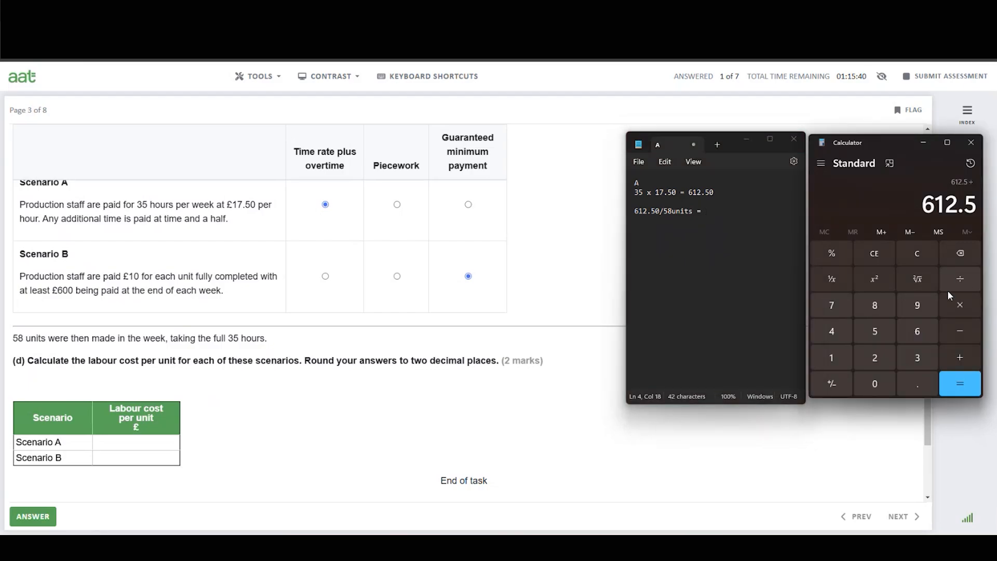
click(875, 332)
click(874, 307)
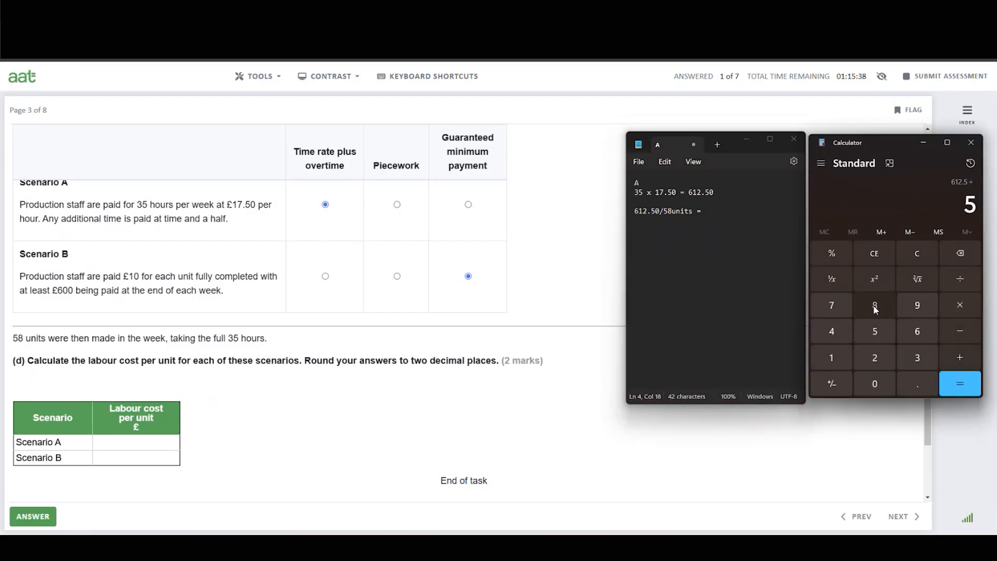
click(959, 384)
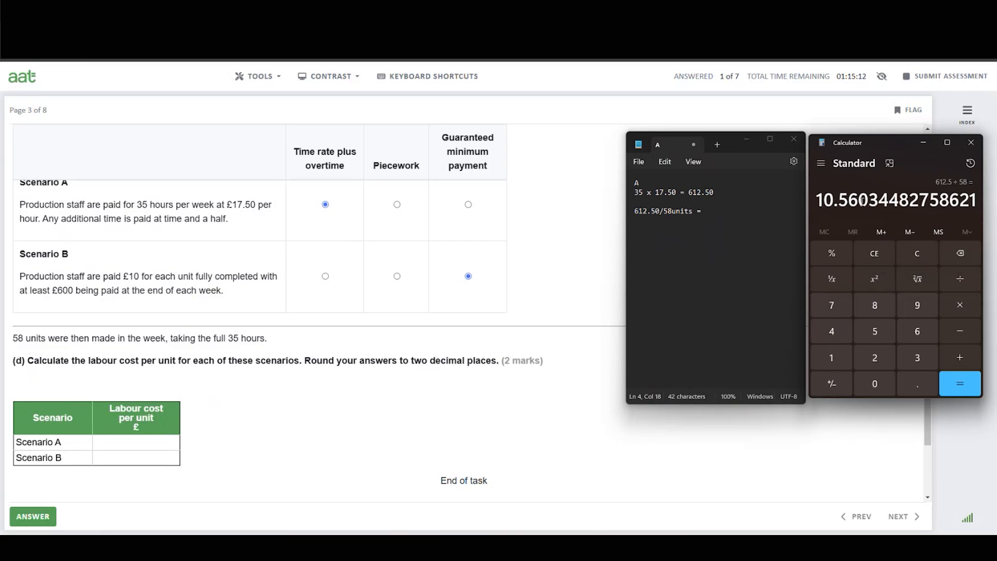
Enter 10.56 as Scenario A's labour cost per unit in part (d).
click(148, 443)
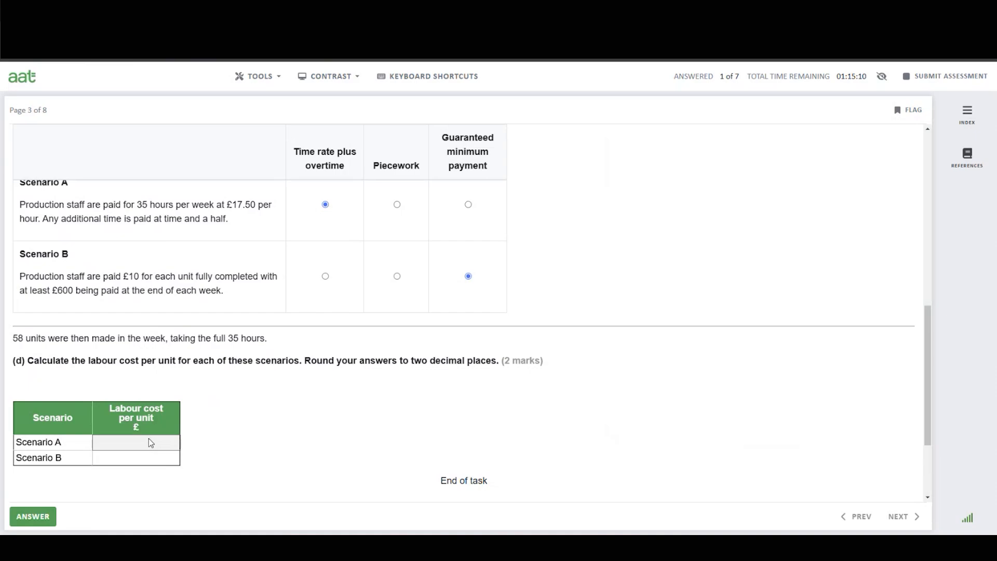
text(10.56)
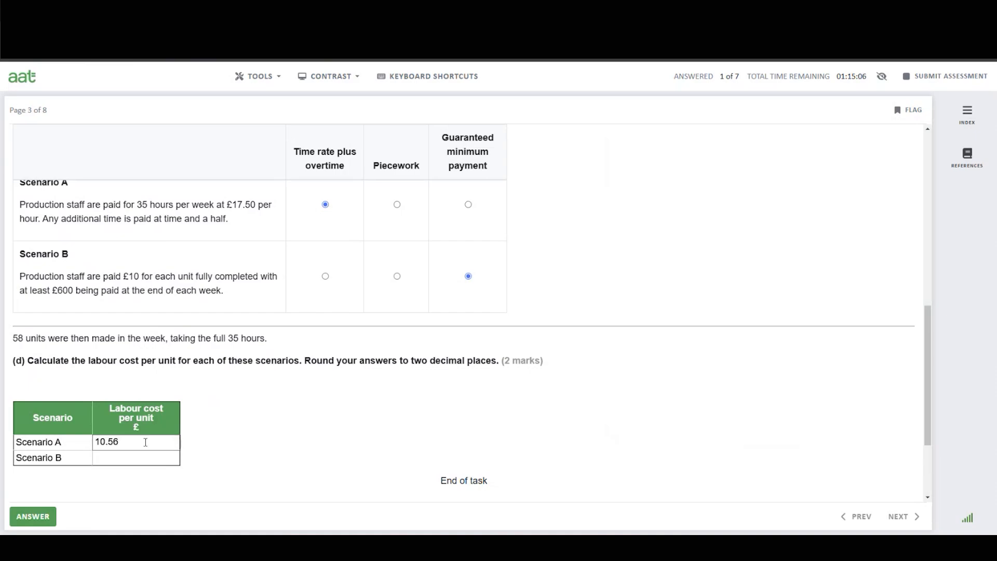
click(134, 463)
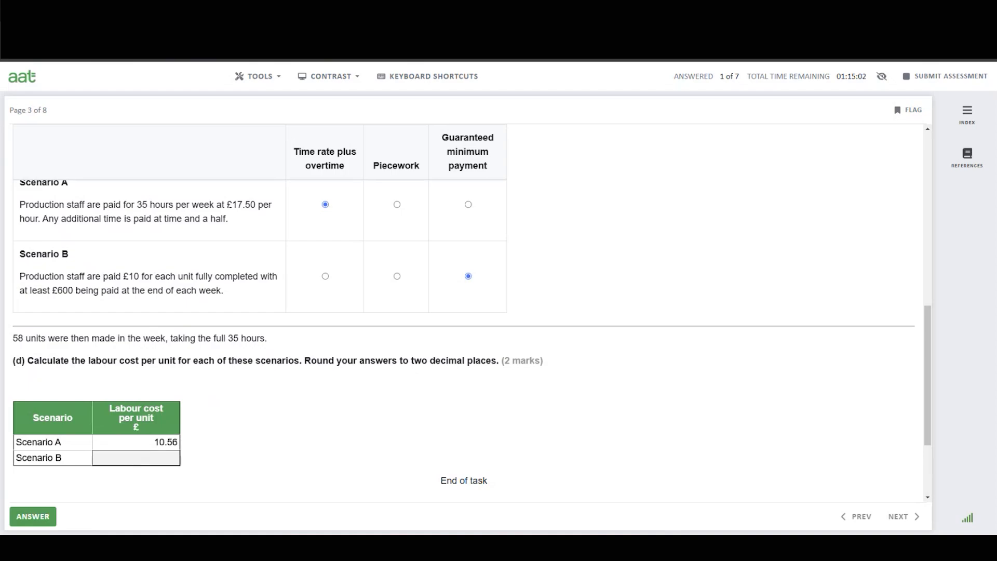
Add Notepad workings for Scenario B: B, 58 x £10 = £580 and £600/58units =.
click(728, 548)
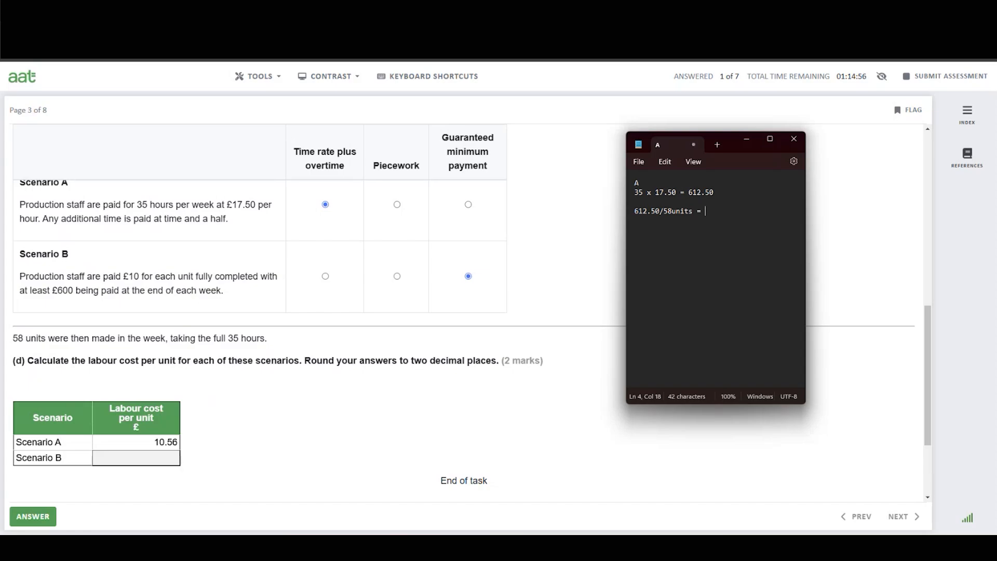
key(Return)
key(Return)
text(x £10 = £580)
key(Return)
text(£600/58units =)
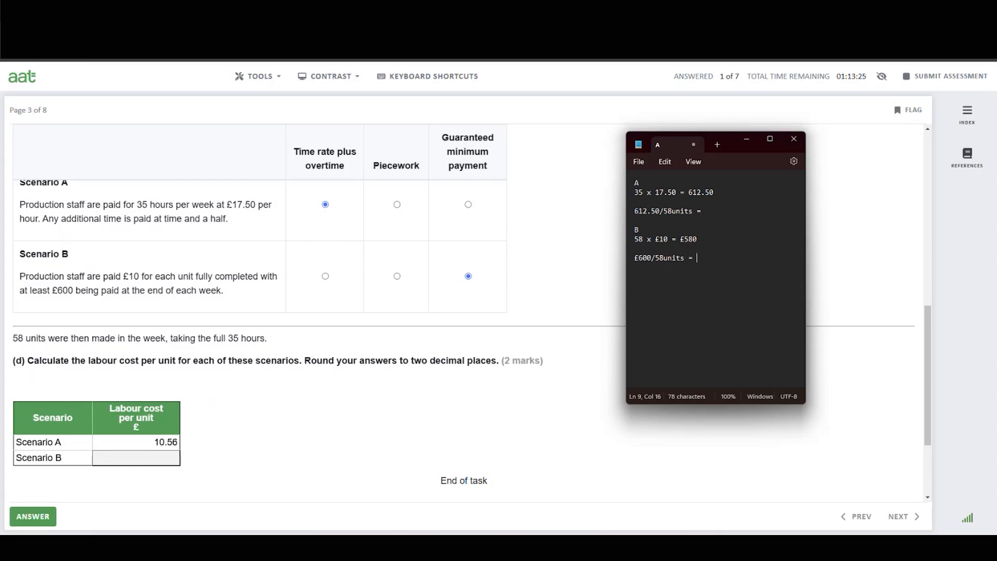
Clear the Calculator and divide 600 by 58 for Scenario B's cost per unit.
key(alt+Tab)
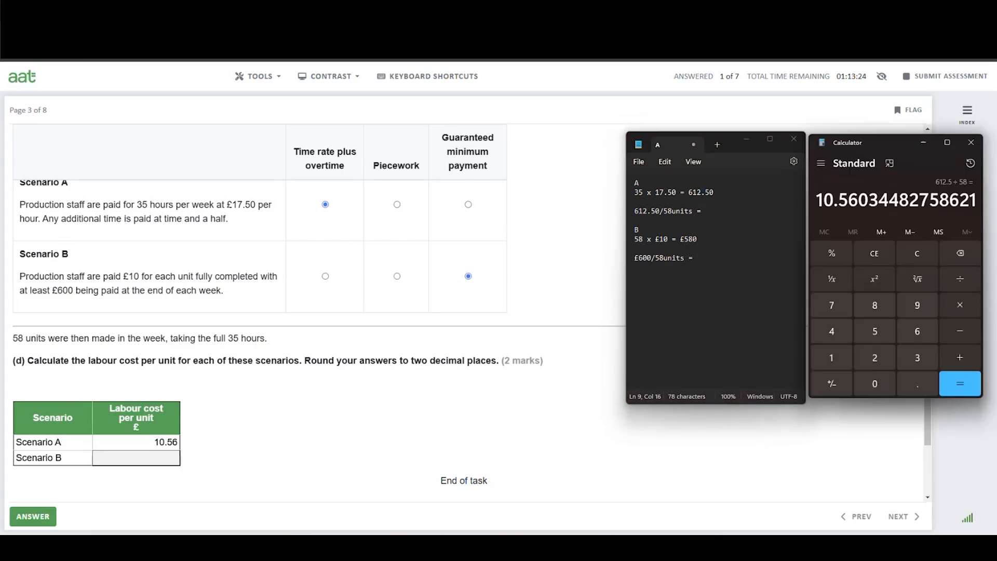
click(917, 255)
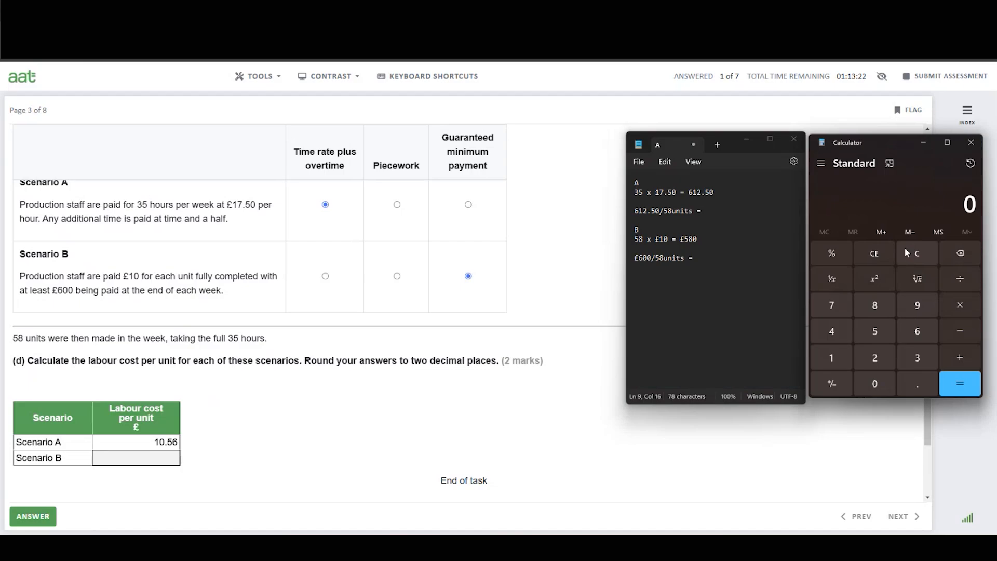
click(874, 332)
click(873, 306)
click(877, 383)
click(957, 284)
click(918, 252)
click(918, 333)
click(877, 383)
click(877, 384)
click(961, 279)
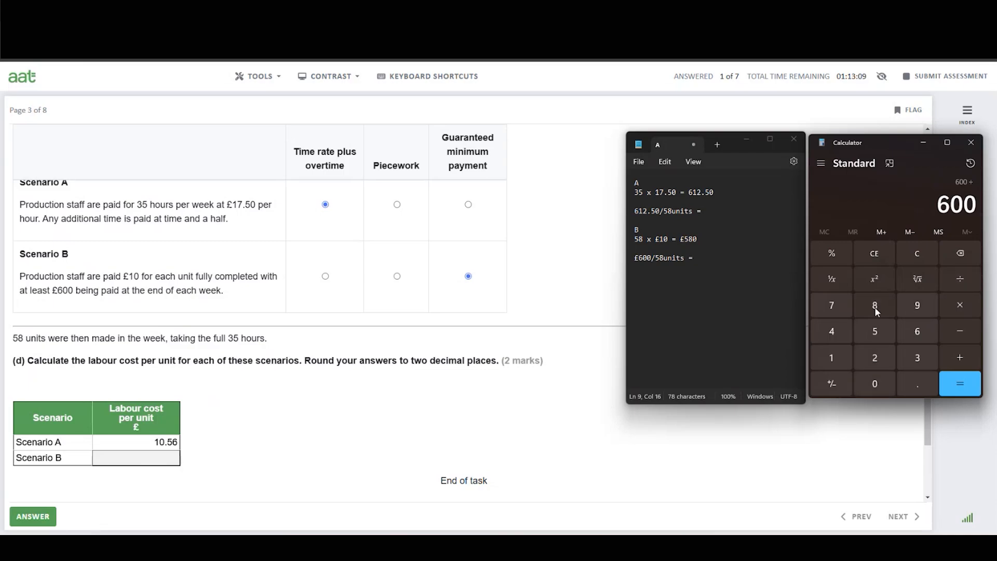
click(875, 333)
click(876, 307)
click(964, 385)
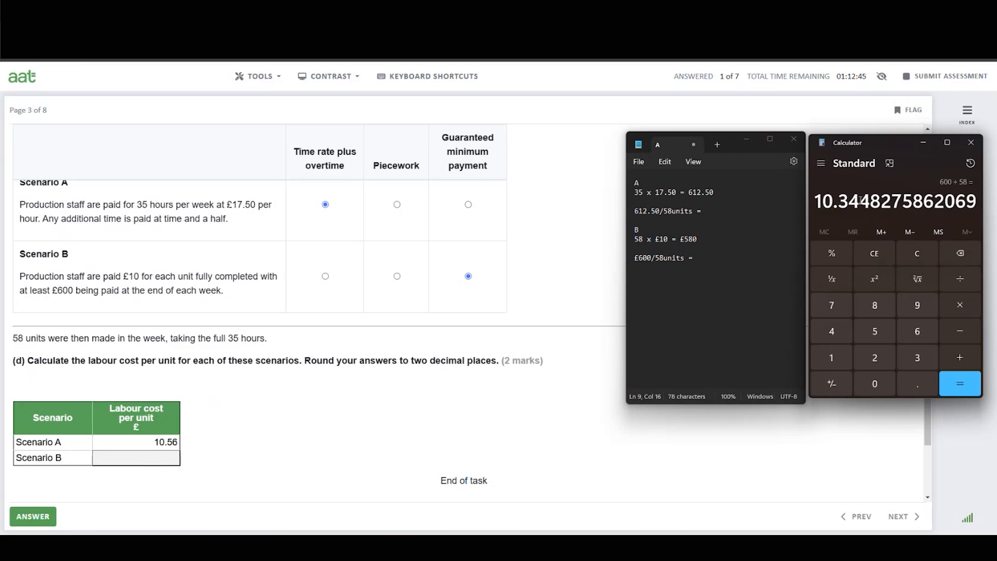
Enter 10.34 as Scenario B's labour cost per unit in part (d).
click(154, 454)
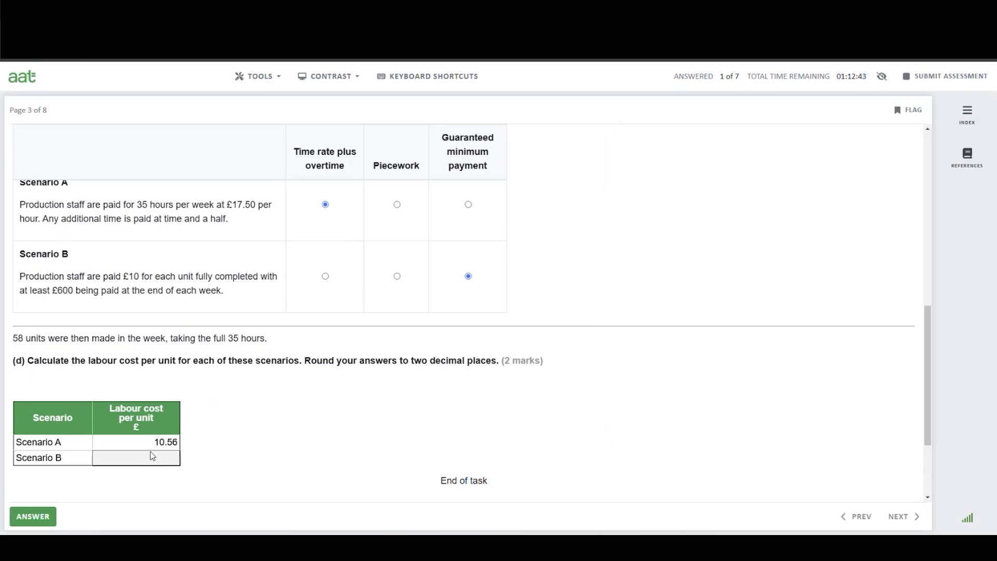
text(10.34)
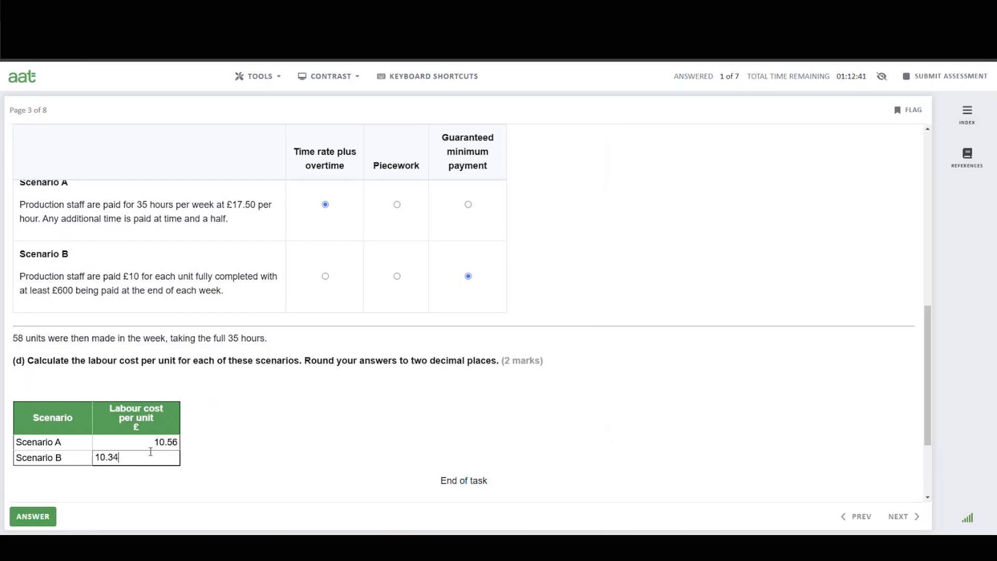
click(299, 449)
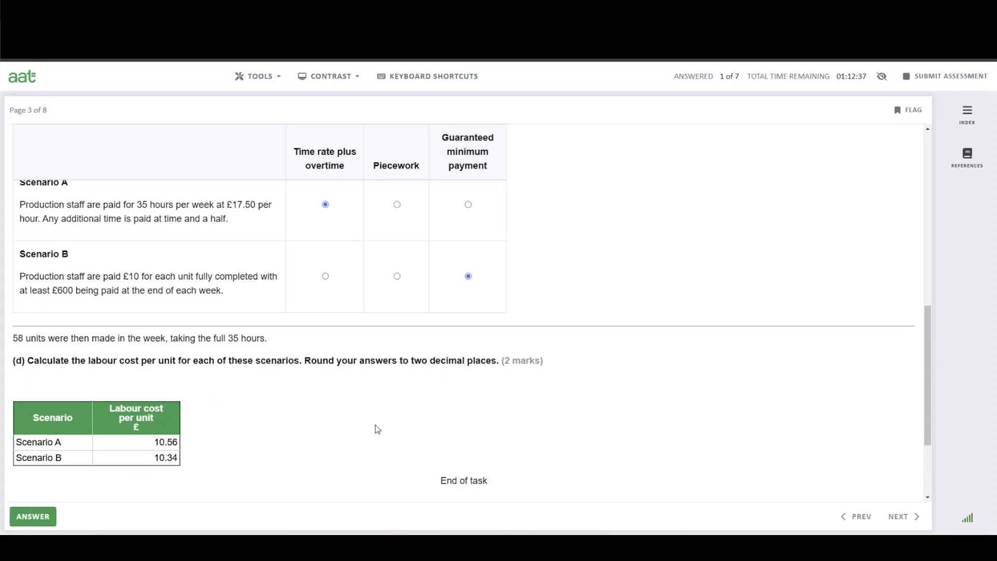
Review Task 2's answers and save them to advance to Task 3.
scroll(378, 435, up, 5)
scroll(378, 427, up, 4)
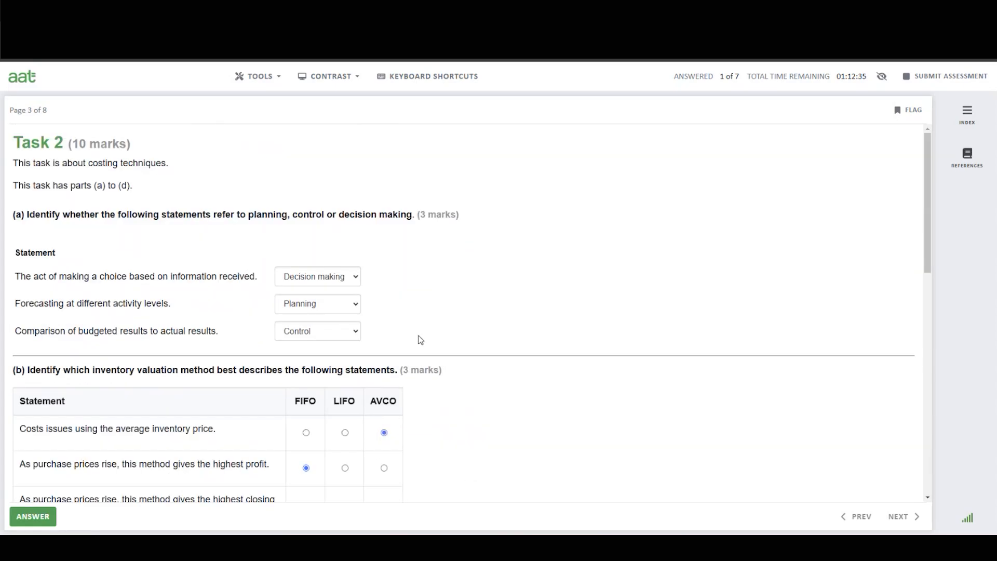
scroll(441, 329, down, 3)
scroll(537, 347, down, 6)
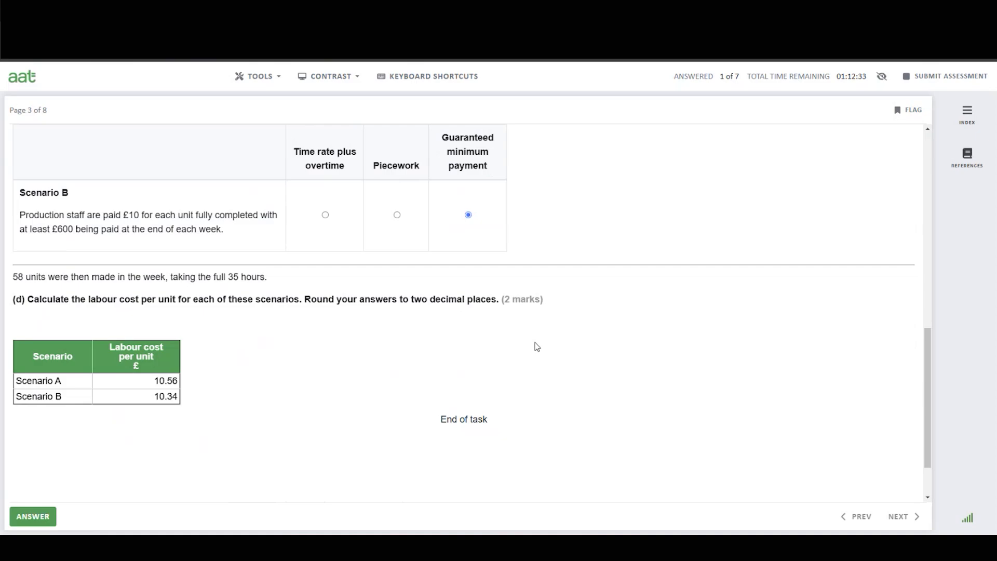
click(33, 518)
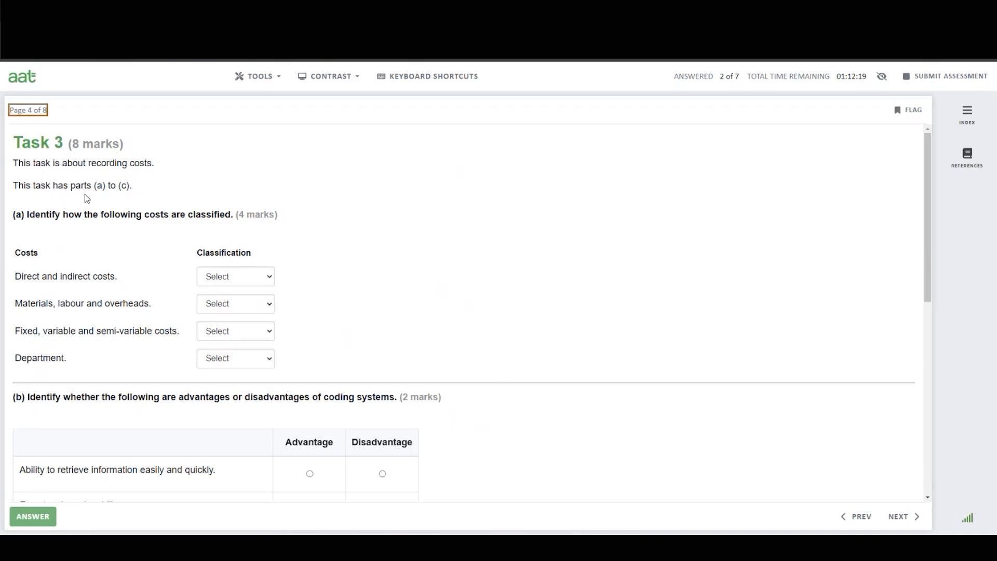
In Task 3 part (a), classify the costs as Nature, Element, Behaviour and Function respectively.
scroll(60, 247, down, 1)
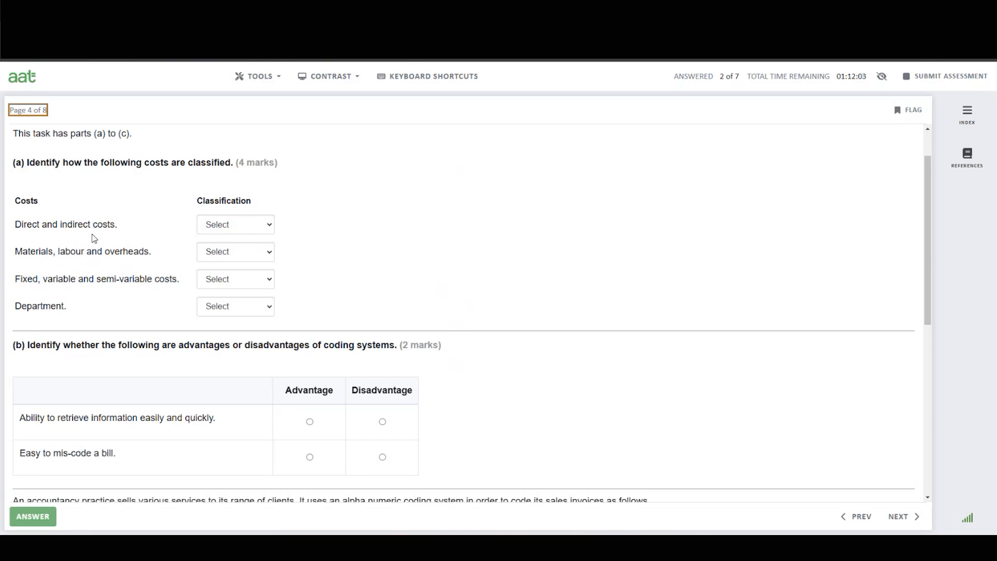
click(217, 229)
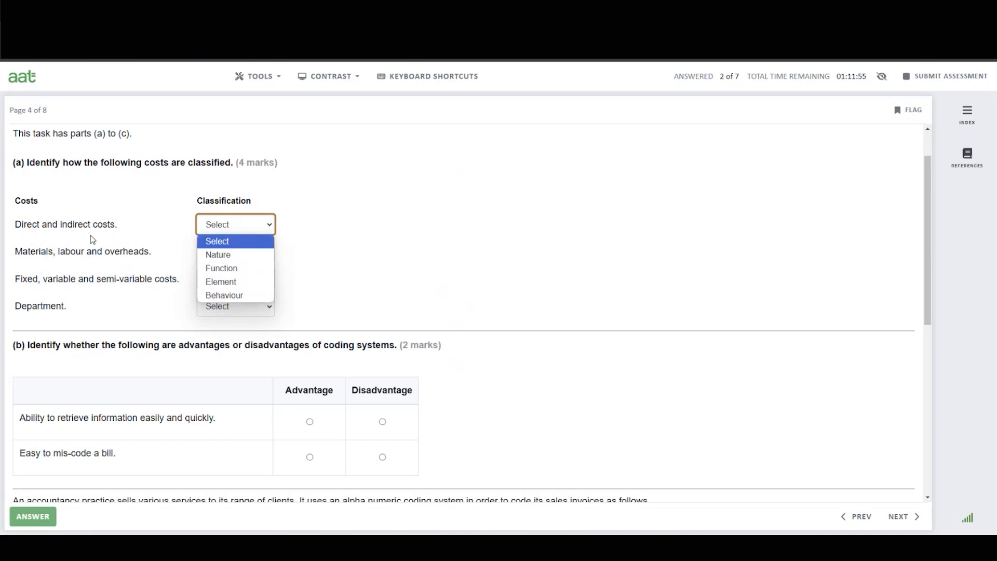
click(222, 255)
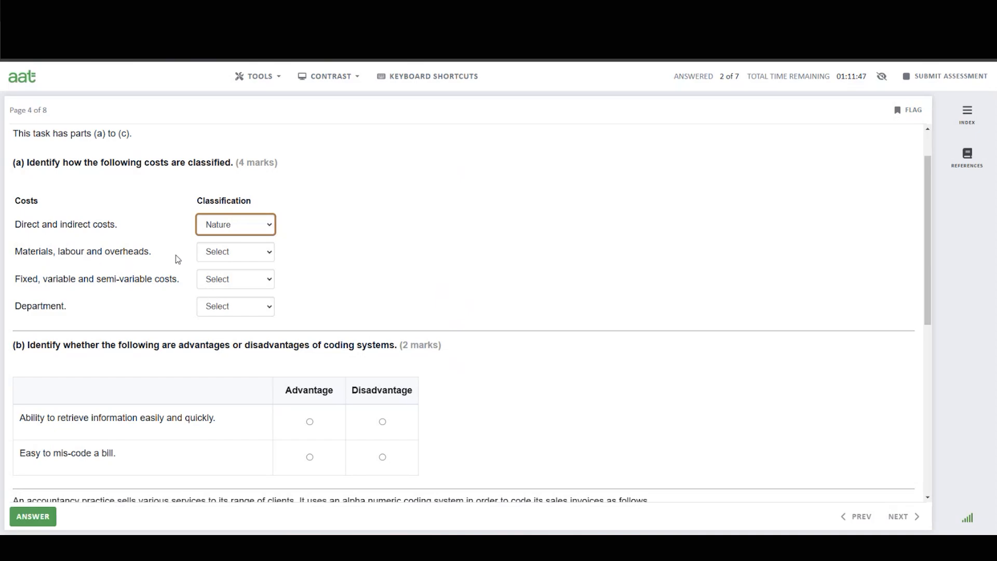
click(237, 253)
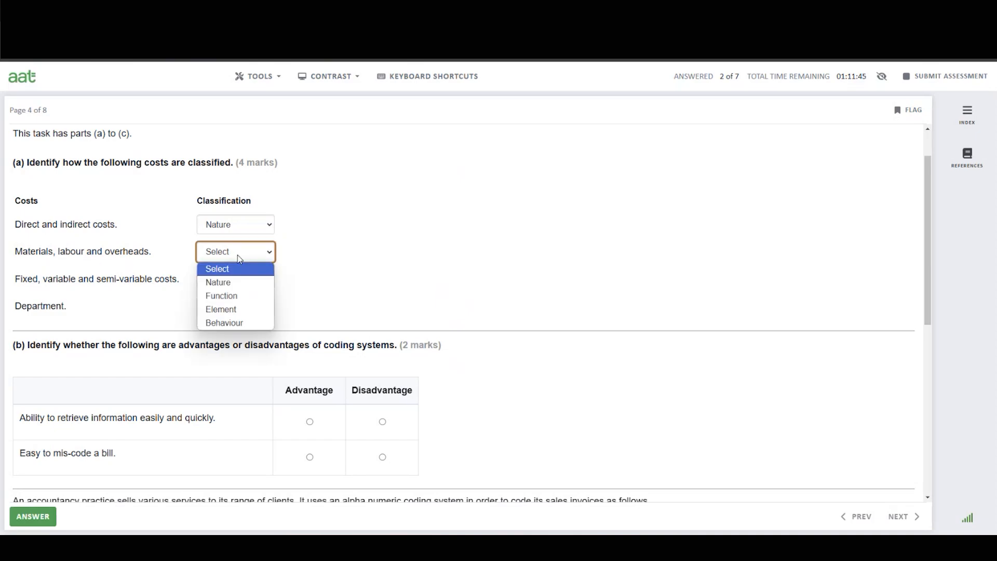
click(235, 313)
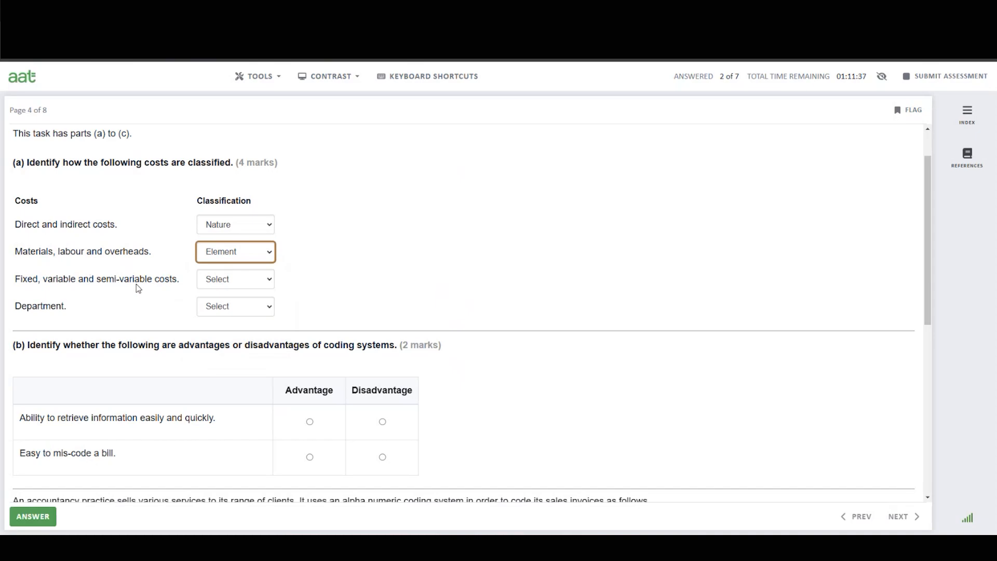
click(220, 284)
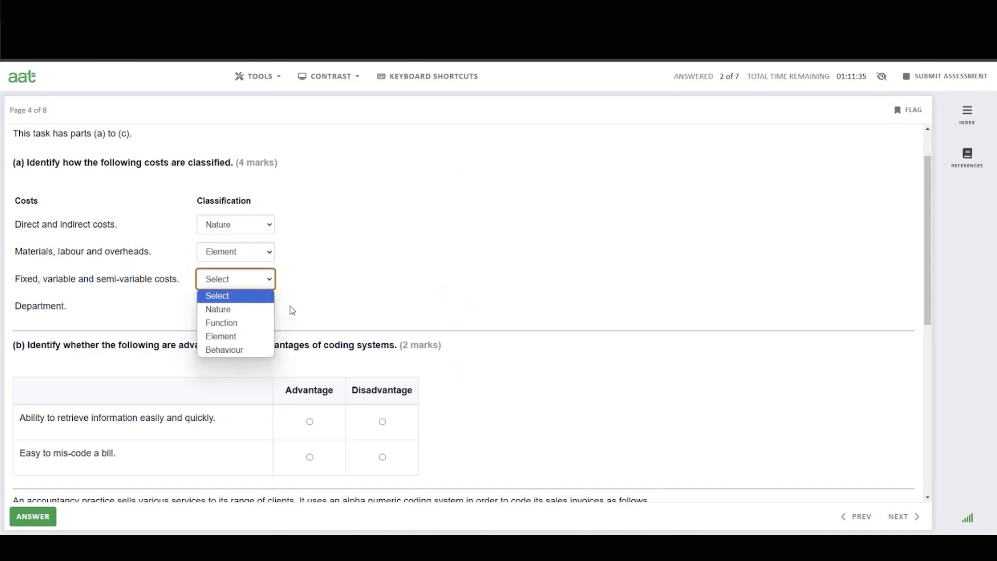
click(238, 351)
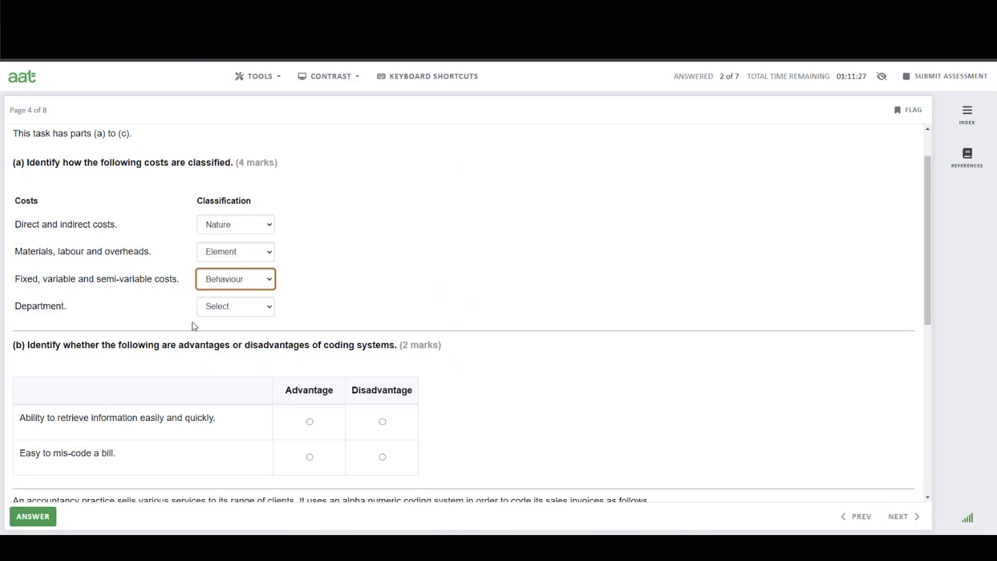
click(230, 311)
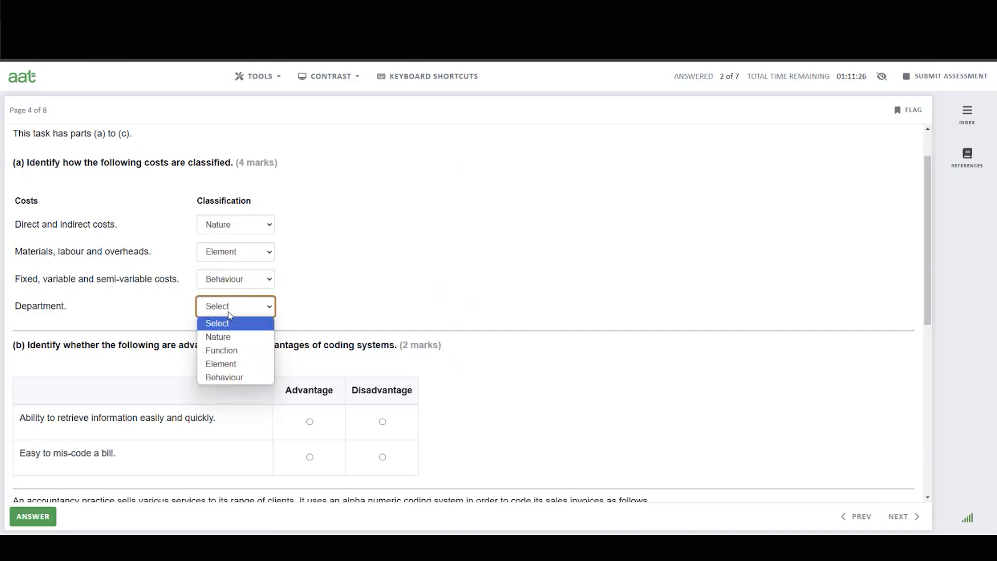
click(235, 351)
In part (b), mark easy information retrieval as an Advantage and easy mis-coding as a Disadvantage.
scroll(384, 284, down, 1)
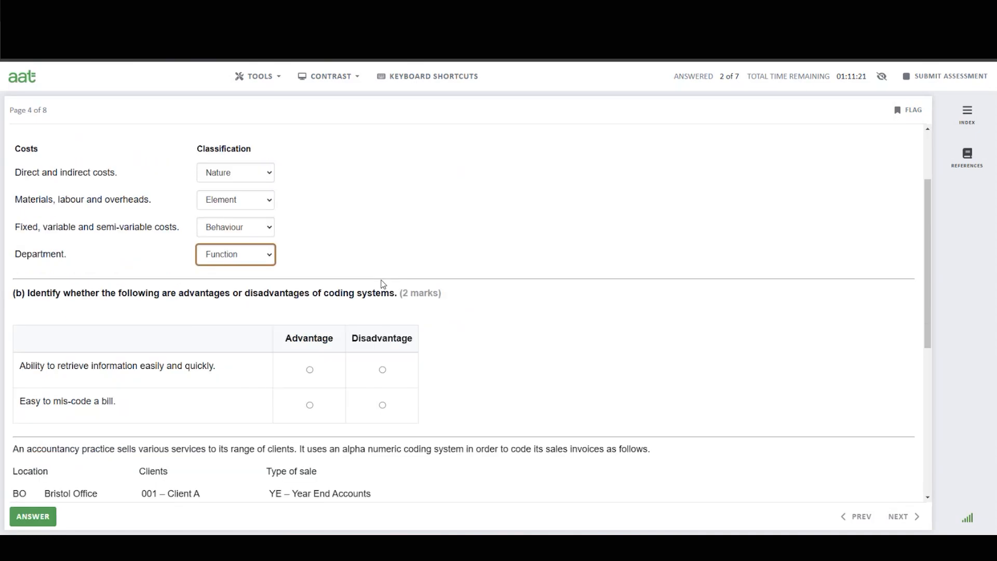
scroll(662, 337, down, 2)
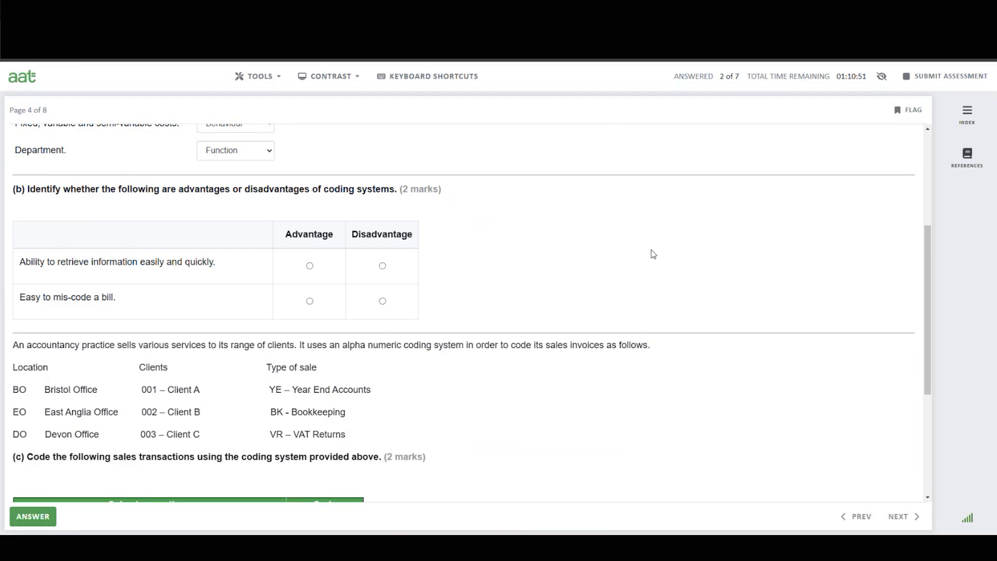
click(311, 266)
click(383, 302)
scroll(502, 409, down, 2)
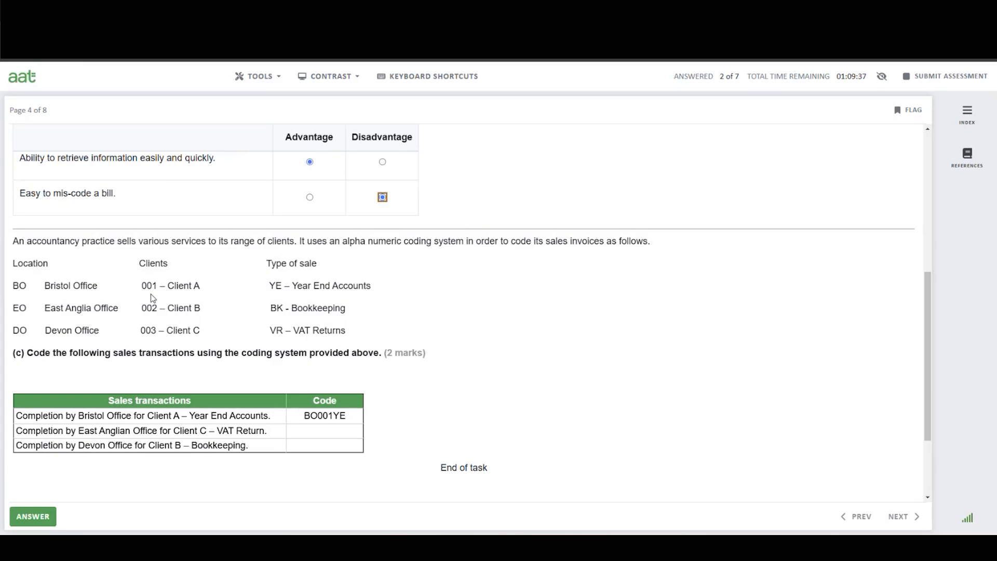
In part (c), code the East Anglian transaction as EO003VR and the Devon one as DO002BK, then save the task.
click(309, 435)
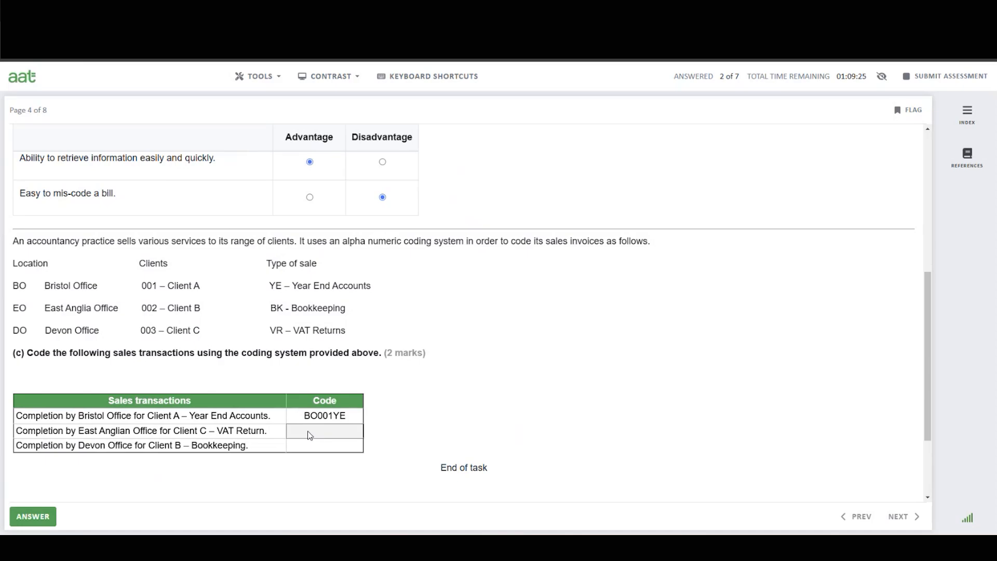
text(EO)
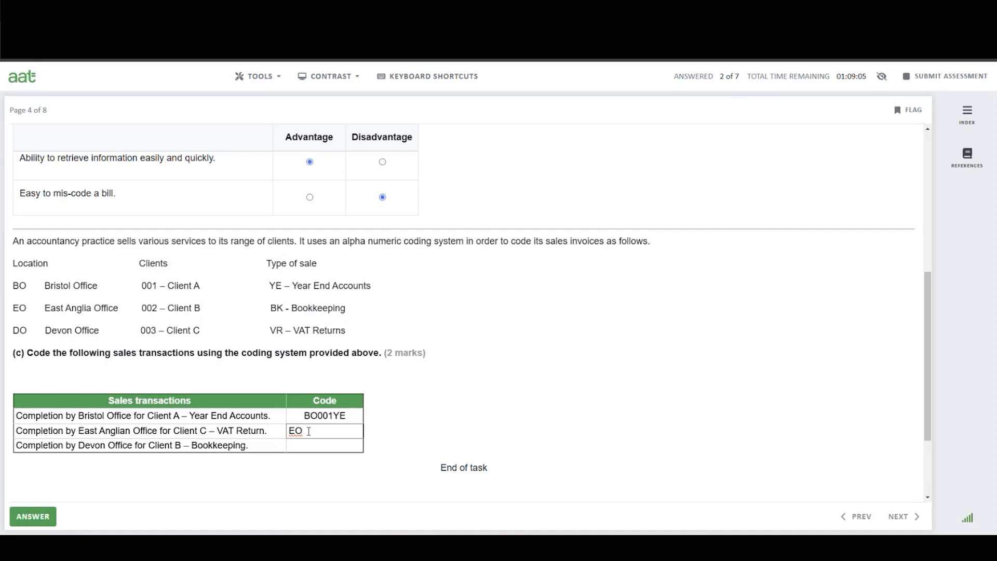
text(003VR)
click(306, 446)
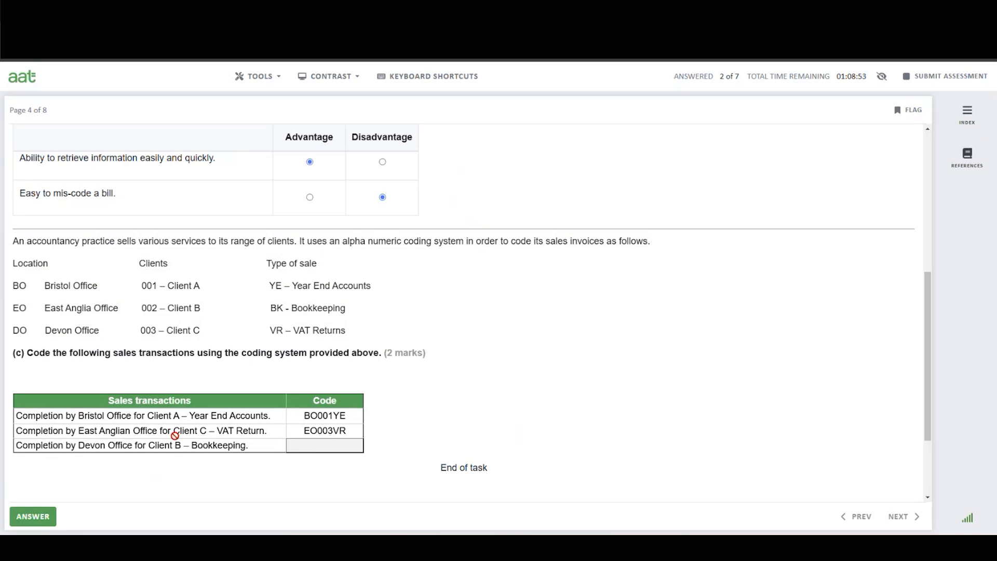
text(DO)
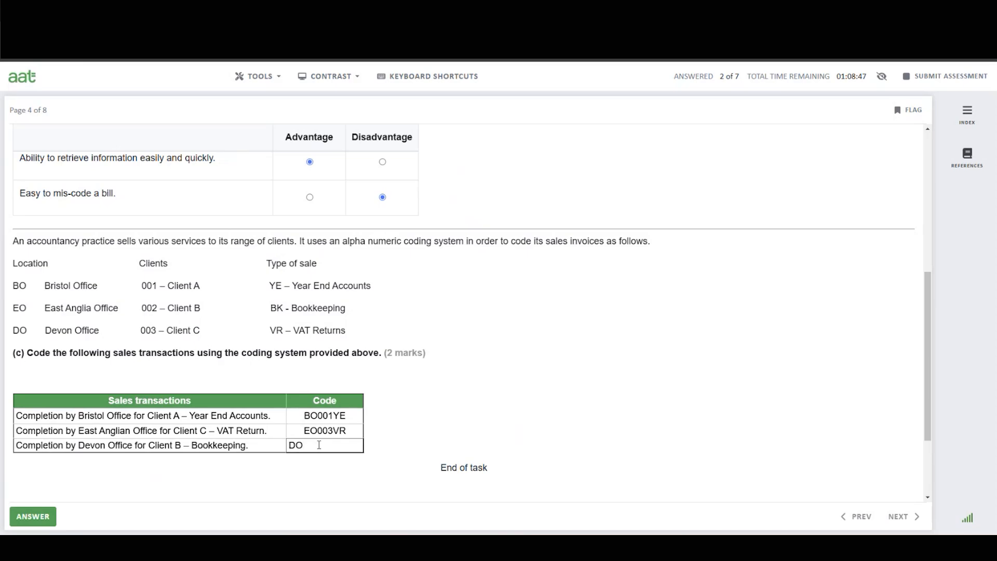
text(002BK)
key(Return)
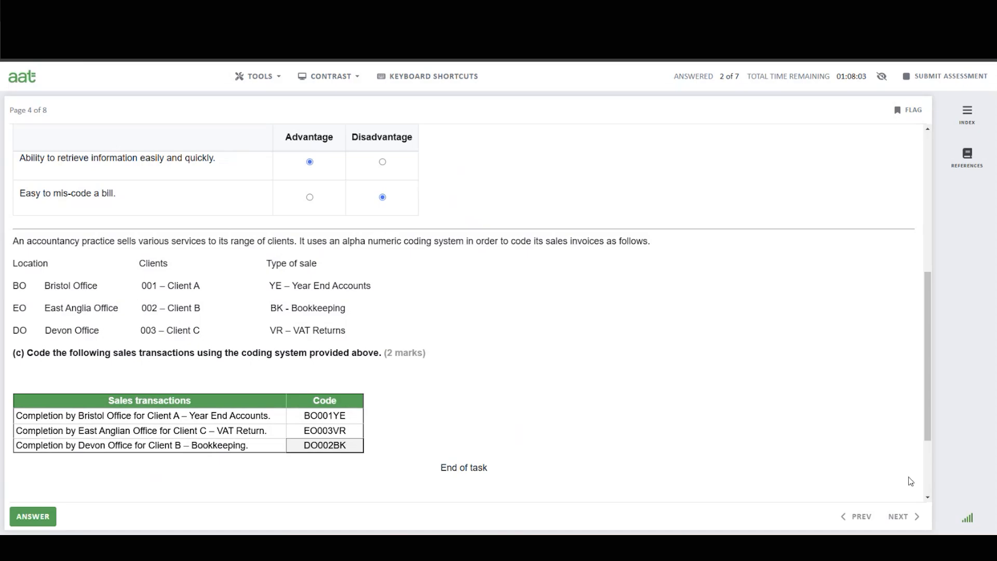
click(30, 524)
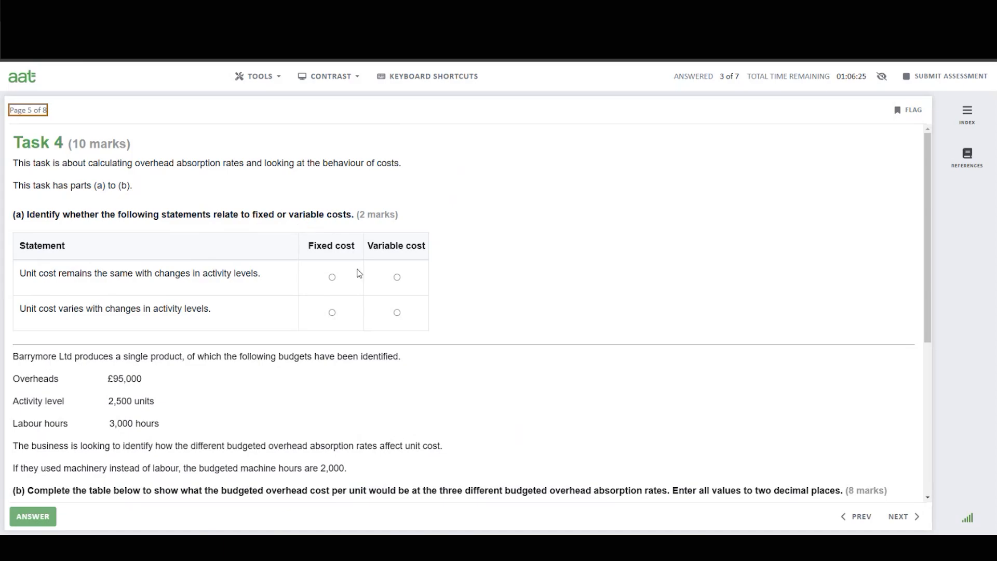
In Task 4 part (a), mark the first statement as Variable cost and the second as Fixed cost.
click(398, 277)
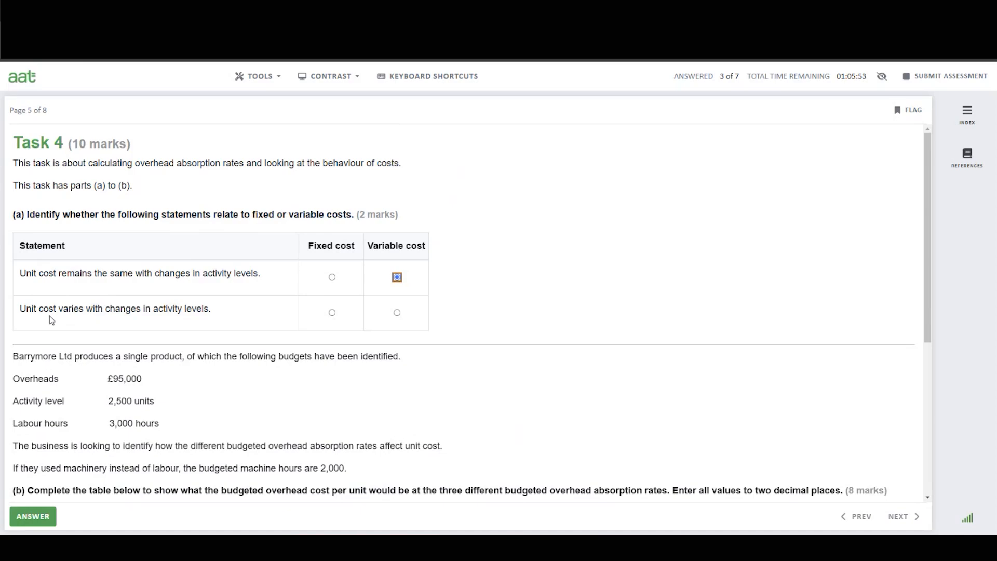
click(332, 312)
scroll(459, 318, down, 3)
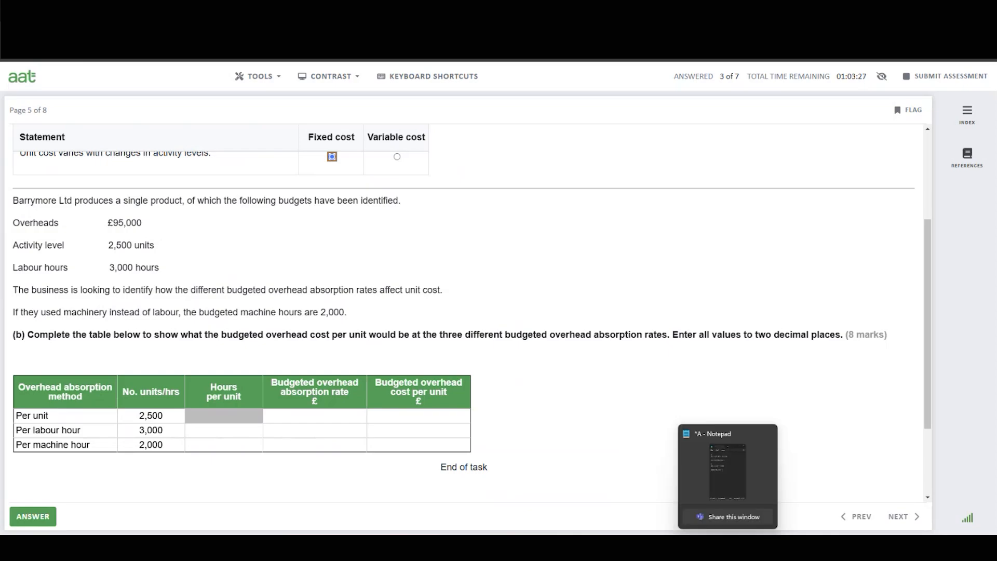
In Calculator, divide the 3,000 labour hours by the 2,500 units of activity.
click(704, 548)
mouse_move(728, 548)
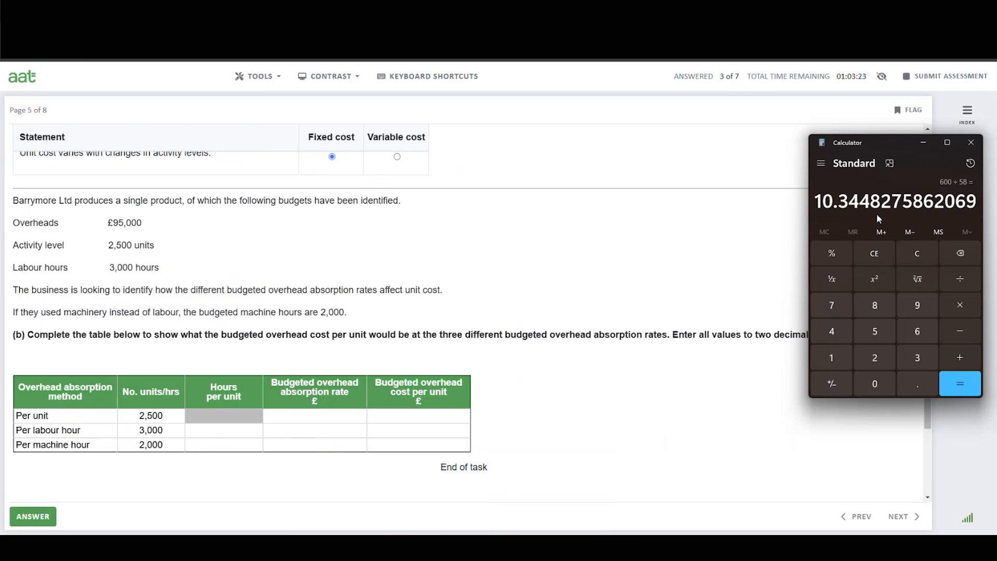
click(918, 255)
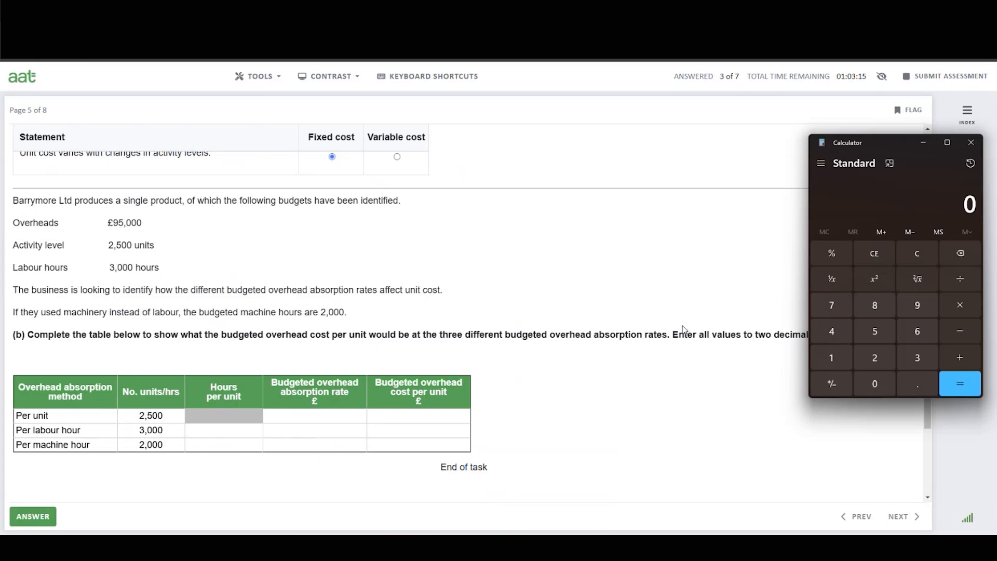
click(922, 362)
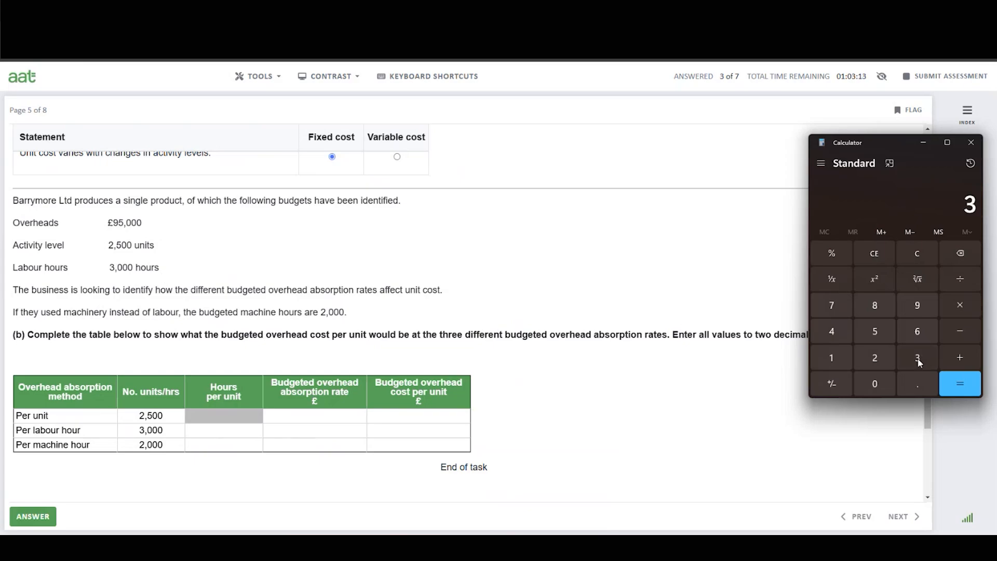
click(882, 385)
click(881, 385)
click(881, 385)
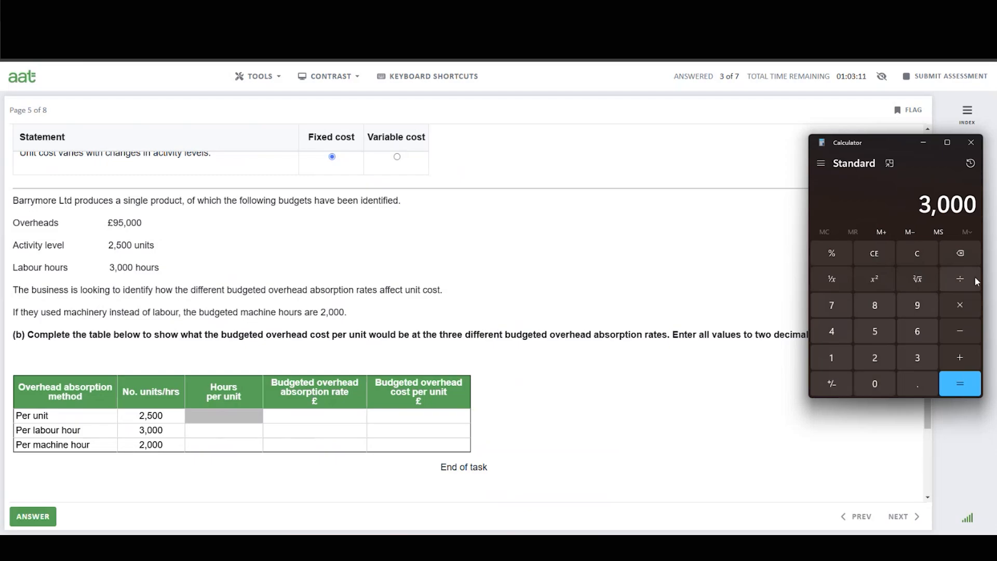
click(955, 280)
click(876, 358)
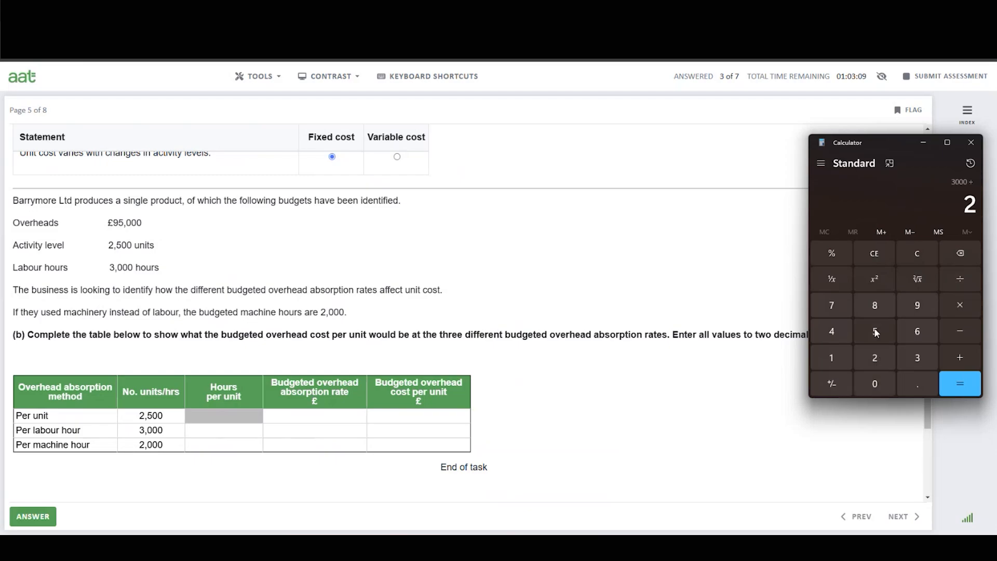
click(876, 330)
click(876, 387)
click(876, 387)
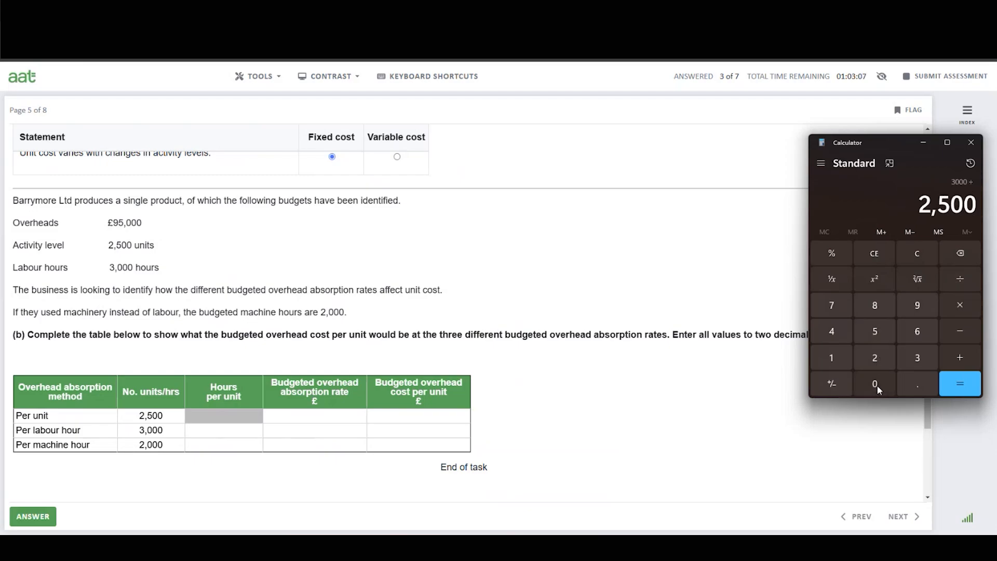
click(961, 384)
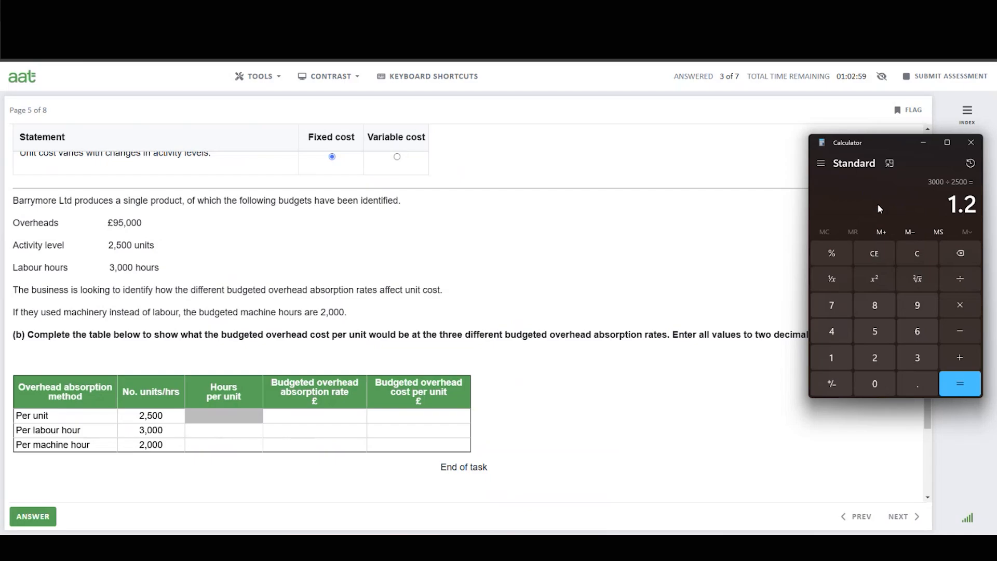
Enter 1.20 as the hours per unit for the per labour hour method.
click(217, 430)
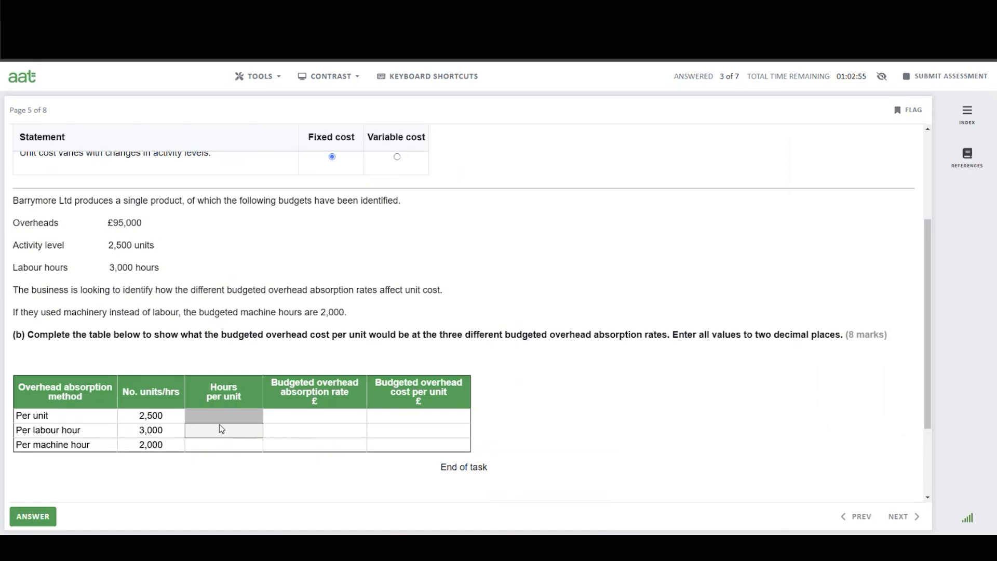
text(1.2)
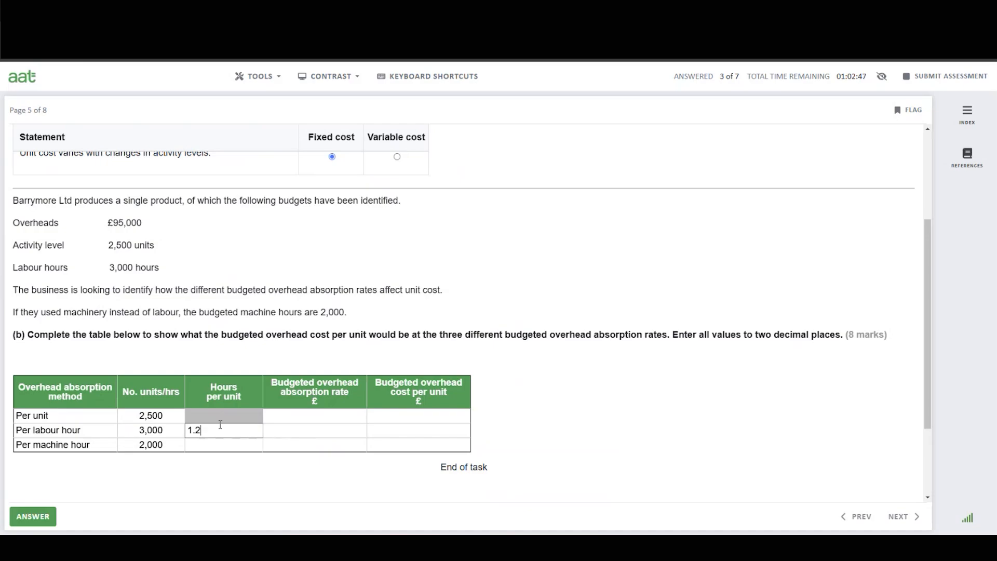
text(0)
click(222, 448)
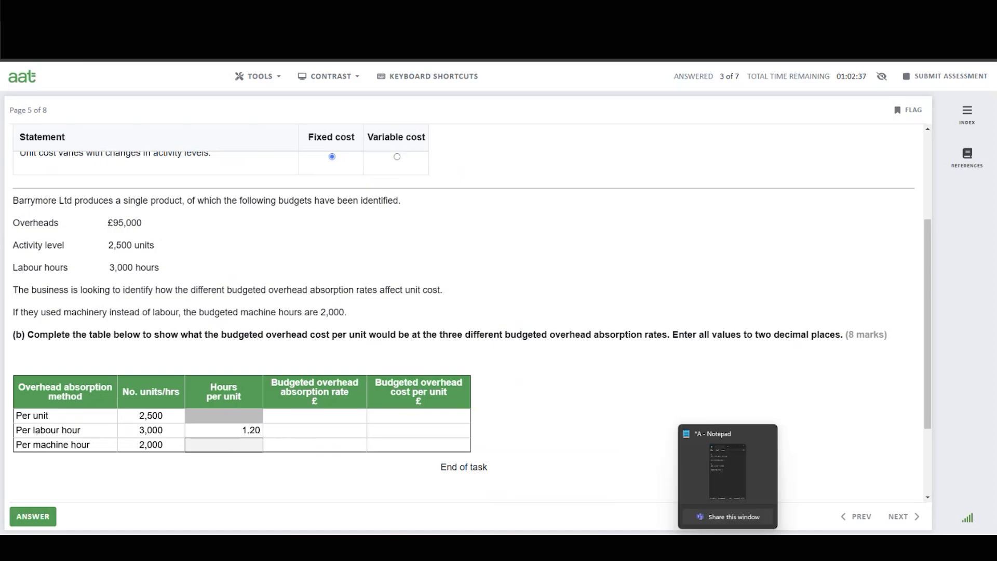
In Calculator, divide the 2,000 machine hours by the 2,500 units of activity.
click(714, 477)
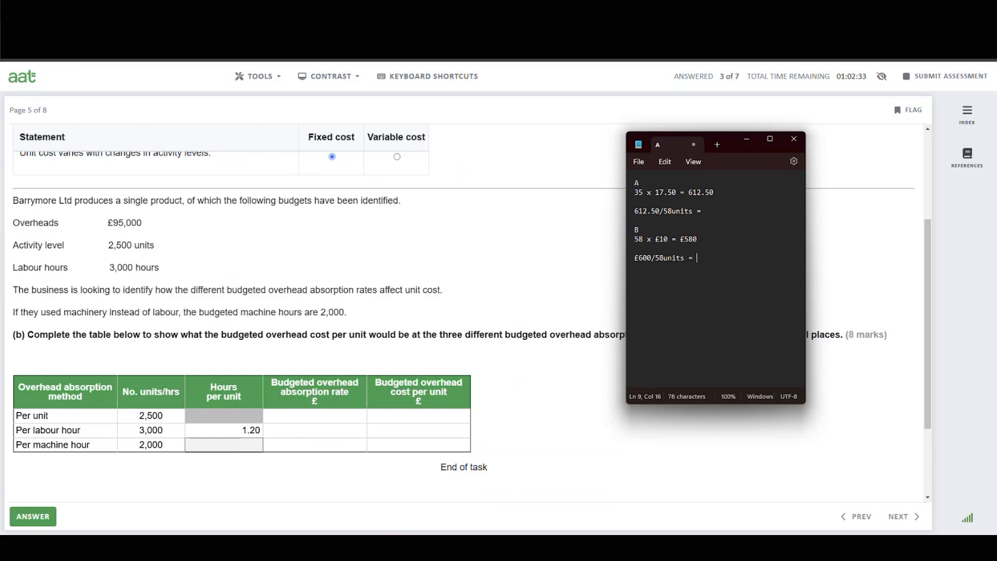
click(798, 140)
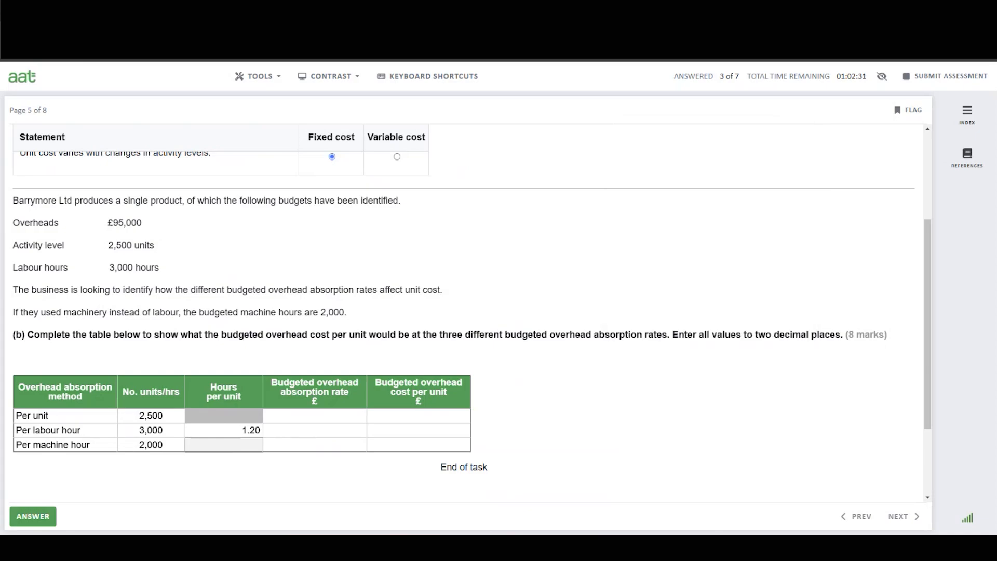
click(717, 548)
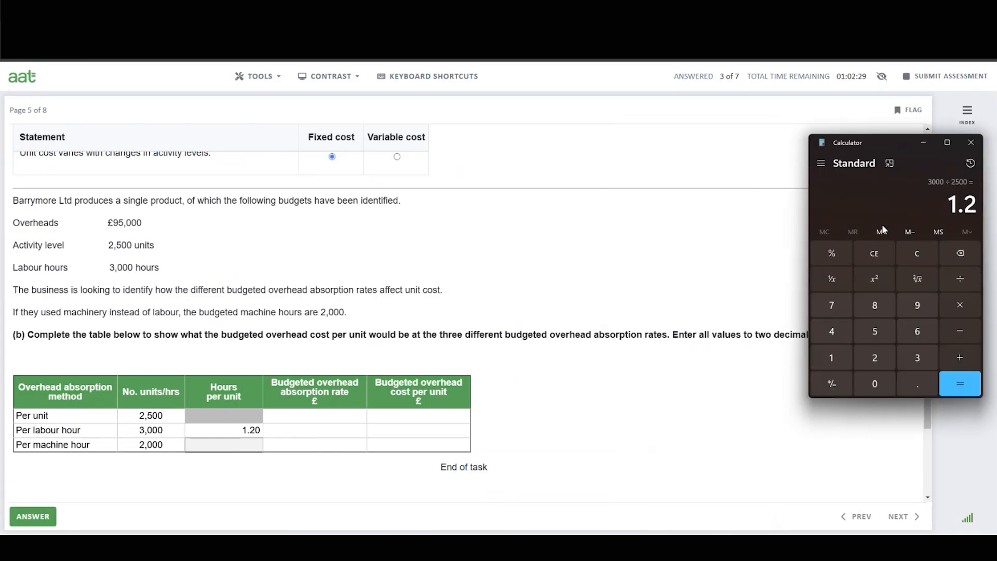
click(918, 255)
click(875, 358)
click(876, 389)
click(875, 389)
click(875, 389)
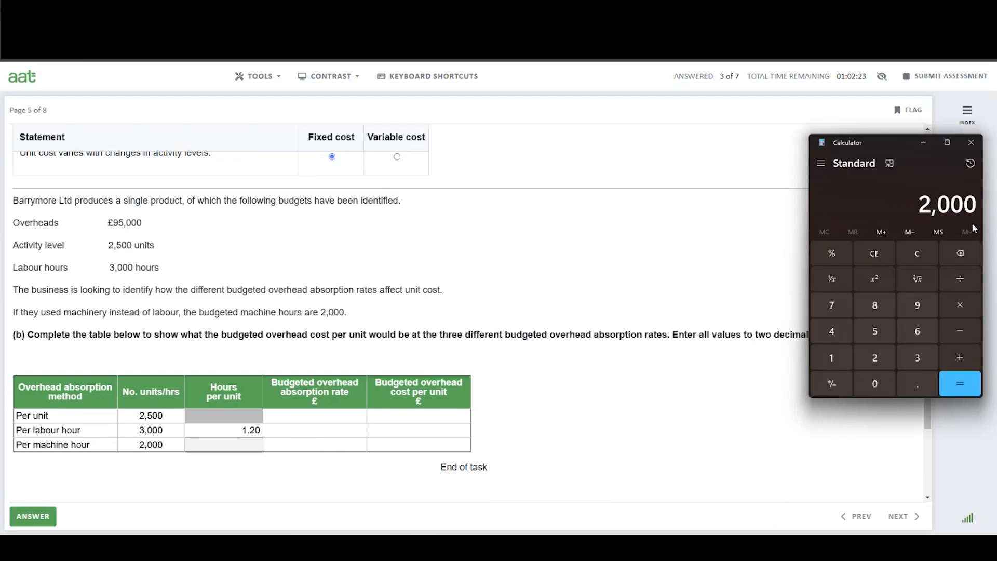
click(959, 275)
click(876, 356)
click(883, 338)
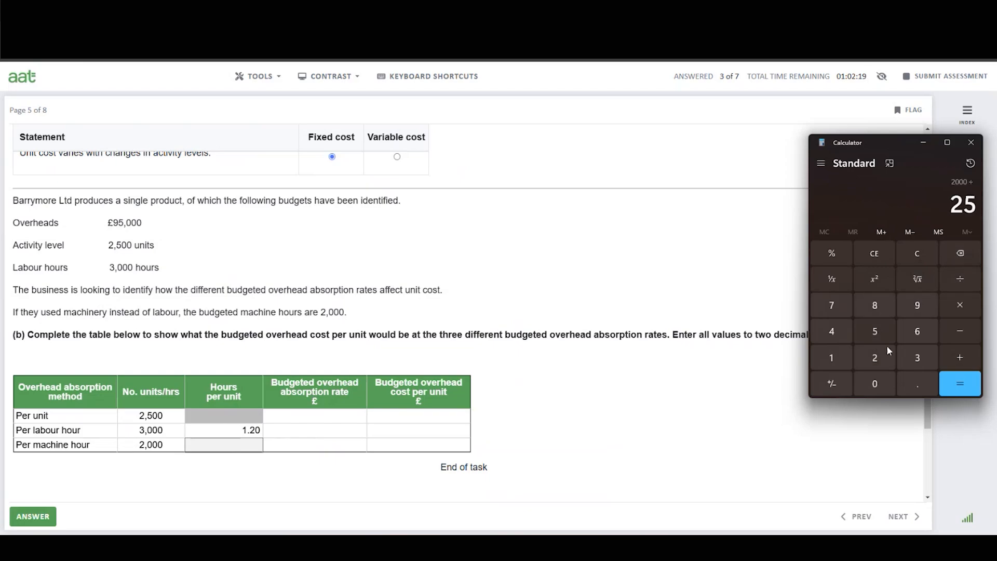
click(880, 383)
click(881, 383)
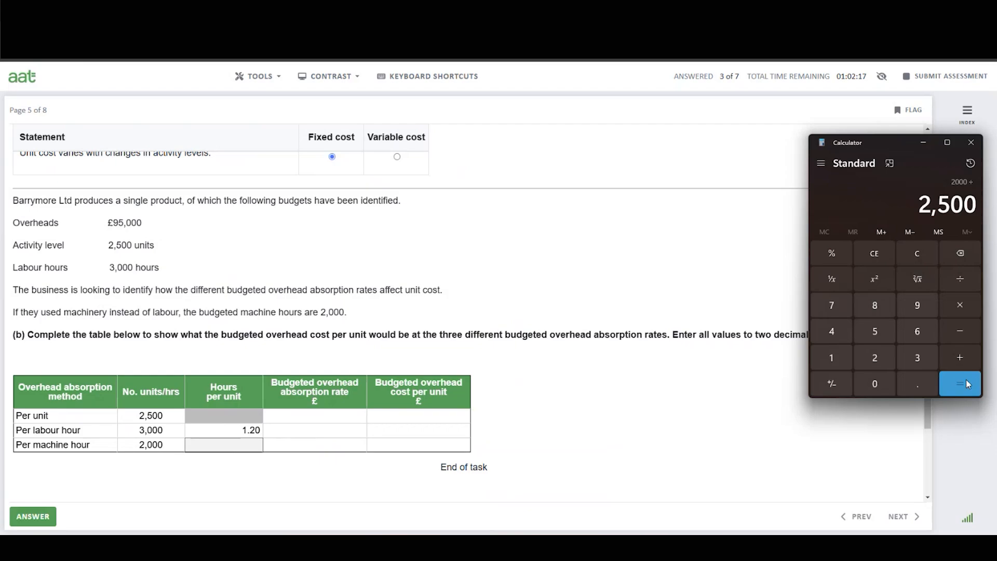
click(965, 384)
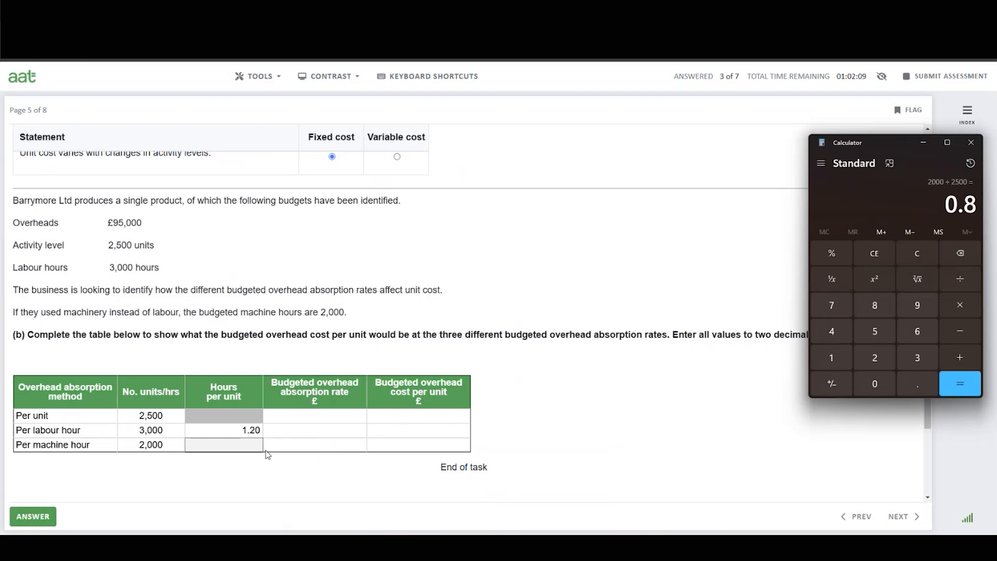
Enter 0.80 as the hours per unit for the per machine hour method.
click(248, 447)
text(0)
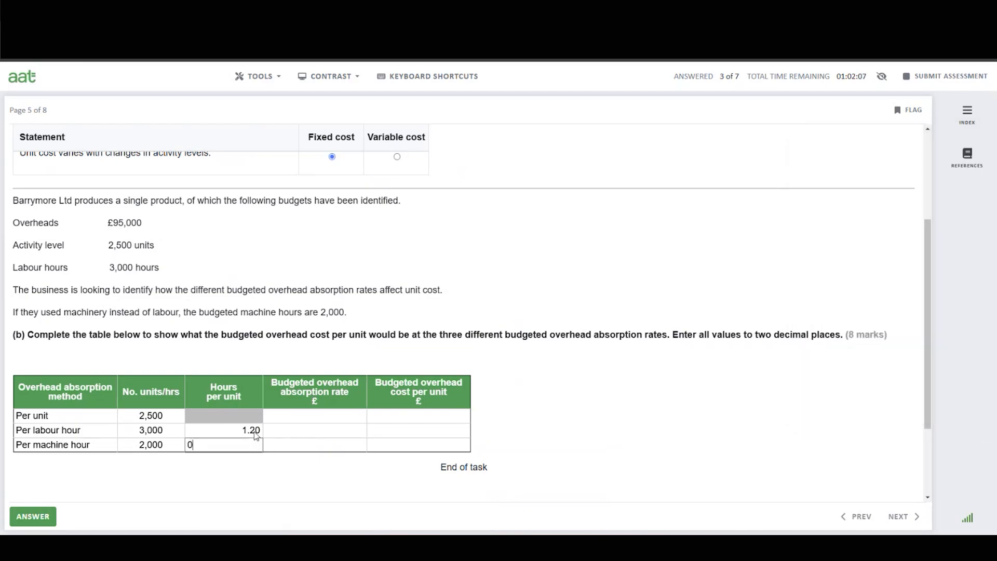
text(.80)
click(330, 447)
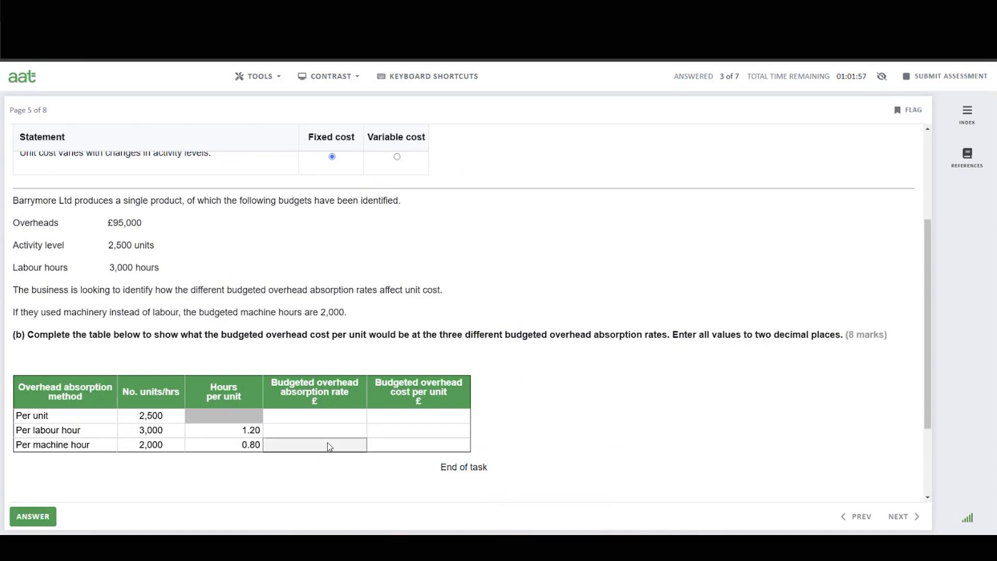
click(297, 420)
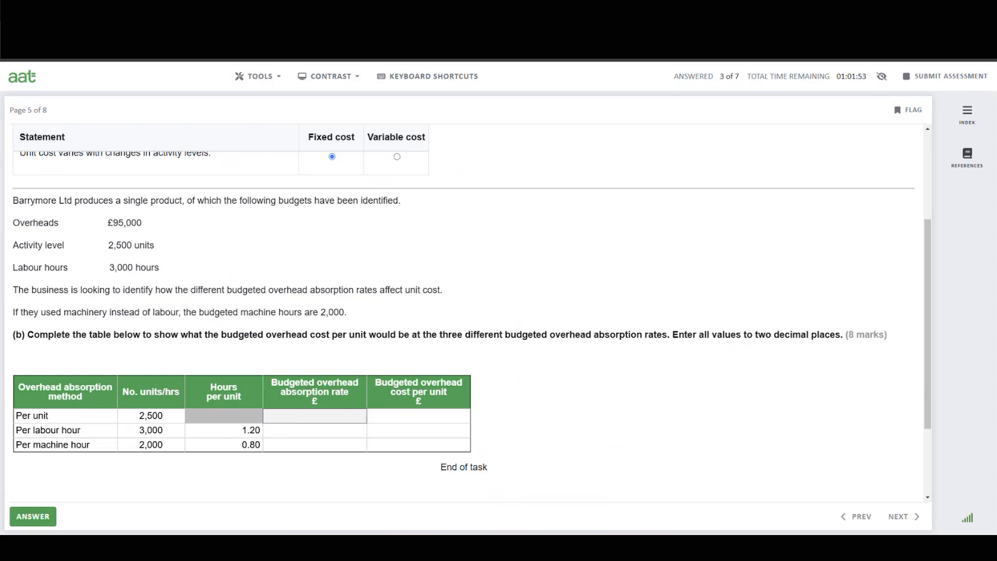
Open Notepad and delete all of the previous working notes.
mouse_move(717, 549)
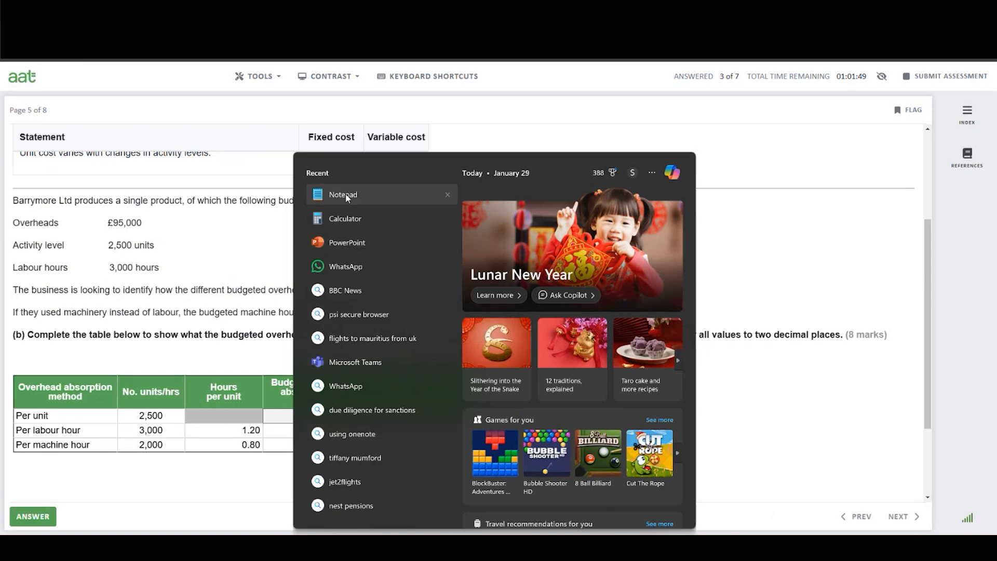
click(343, 194)
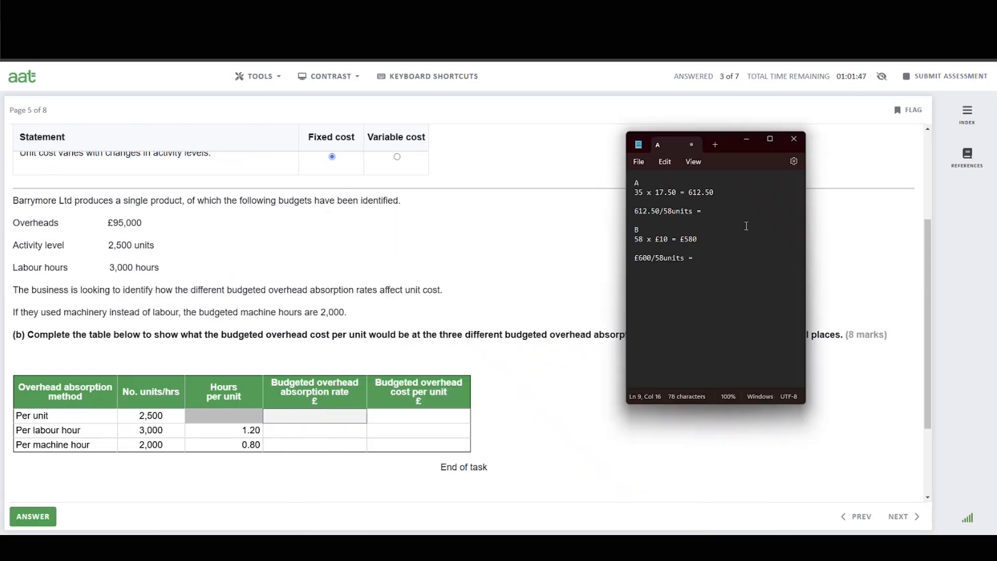
drag(725, 265, 626, 190)
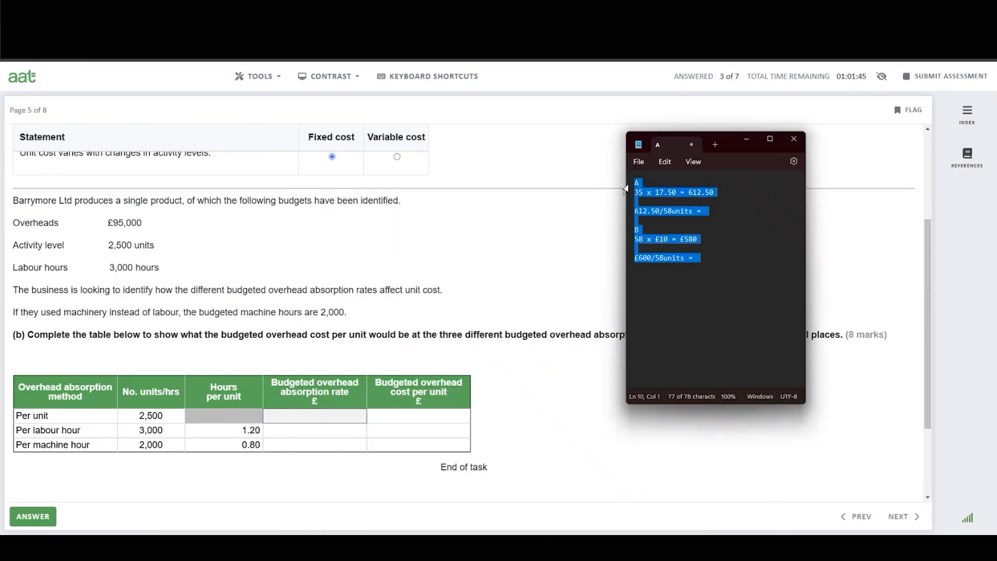
key(BackSpace)
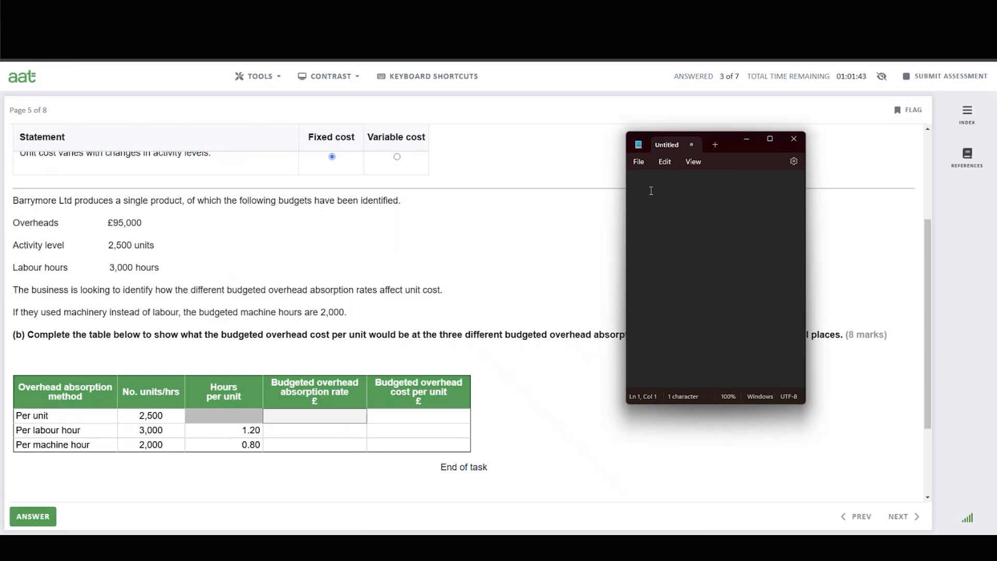
Write the note 'OAR' with the formula 'Budgeted overheads/ budgeted activity' in Notepad.
text(OAR)
key(Return)
text(Budgeted overheads)
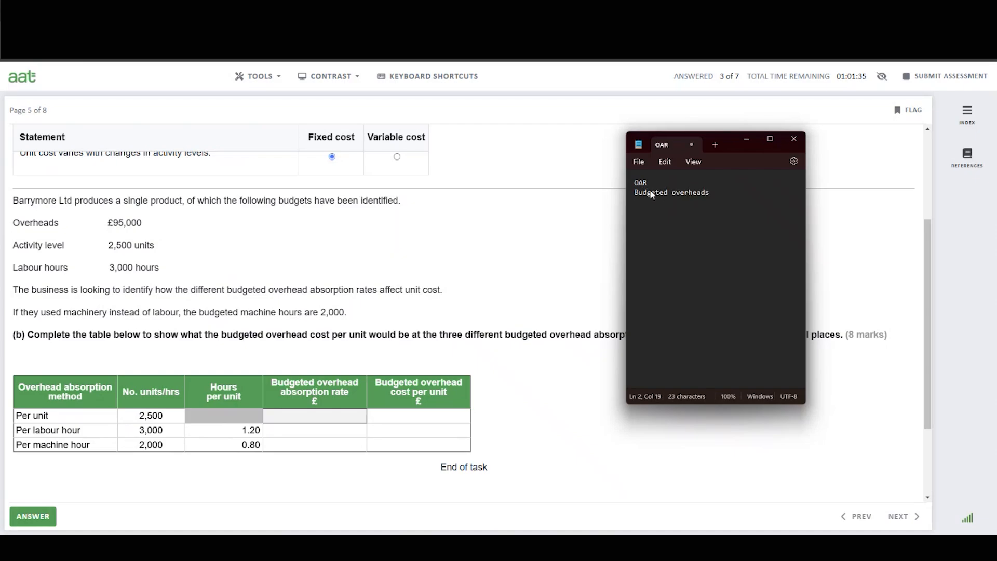
text(/ budgeted activity)
In Calculator, divide the £95,000 budgeted overheads by the 2,500 units of activity.
click(705, 549)
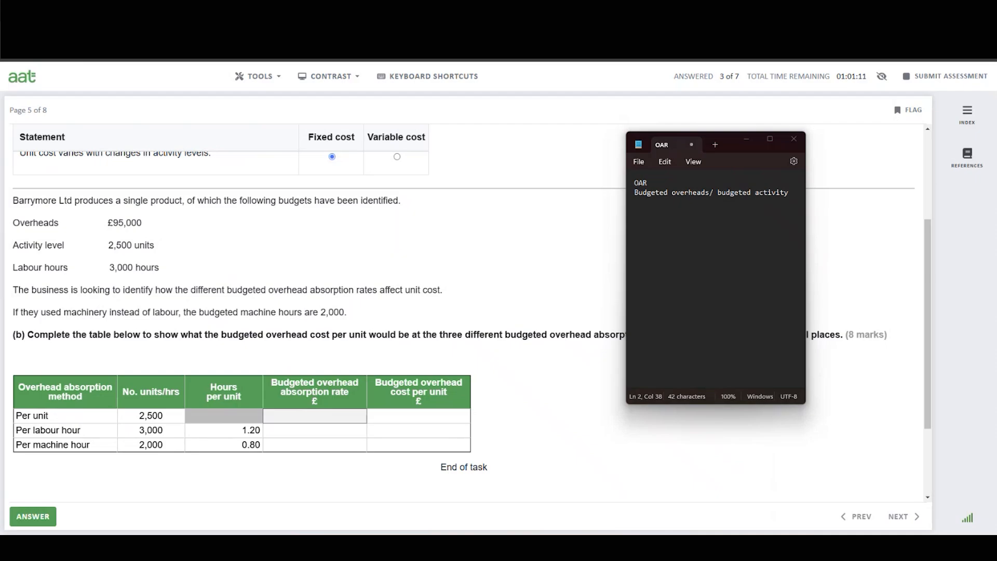
click(919, 255)
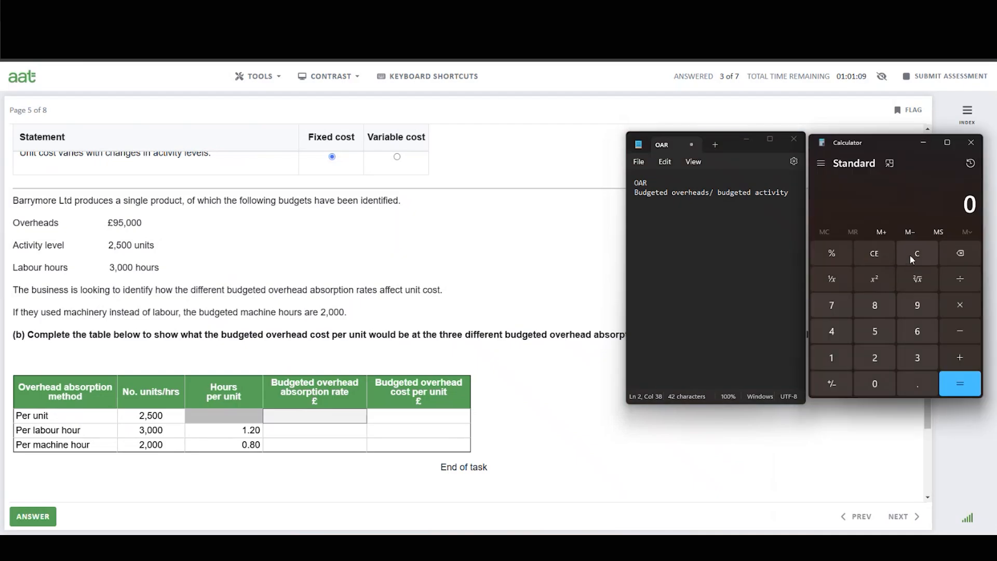
click(917, 308)
click(873, 333)
click(874, 386)
click(874, 386)
click(875, 386)
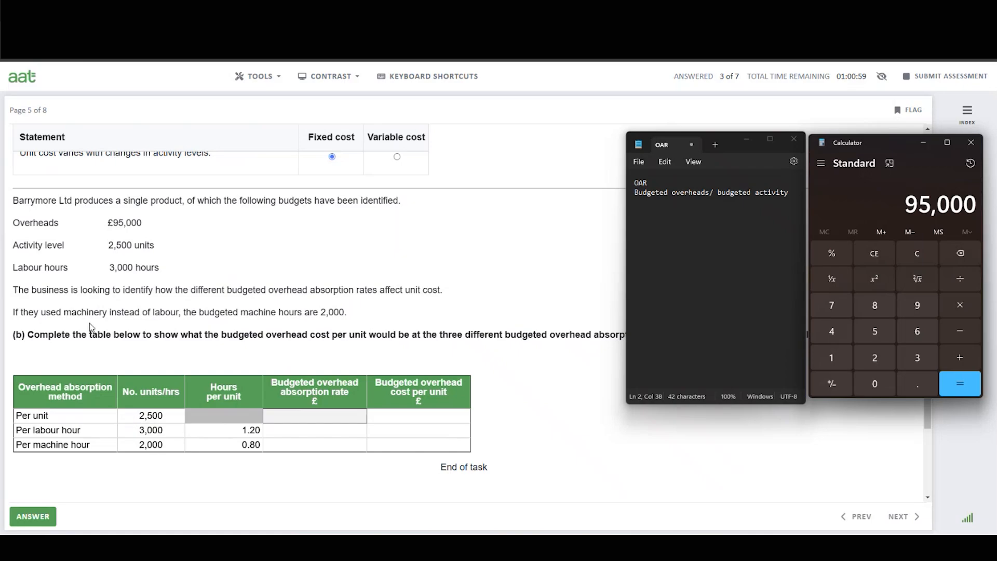
click(878, 362)
click(876, 331)
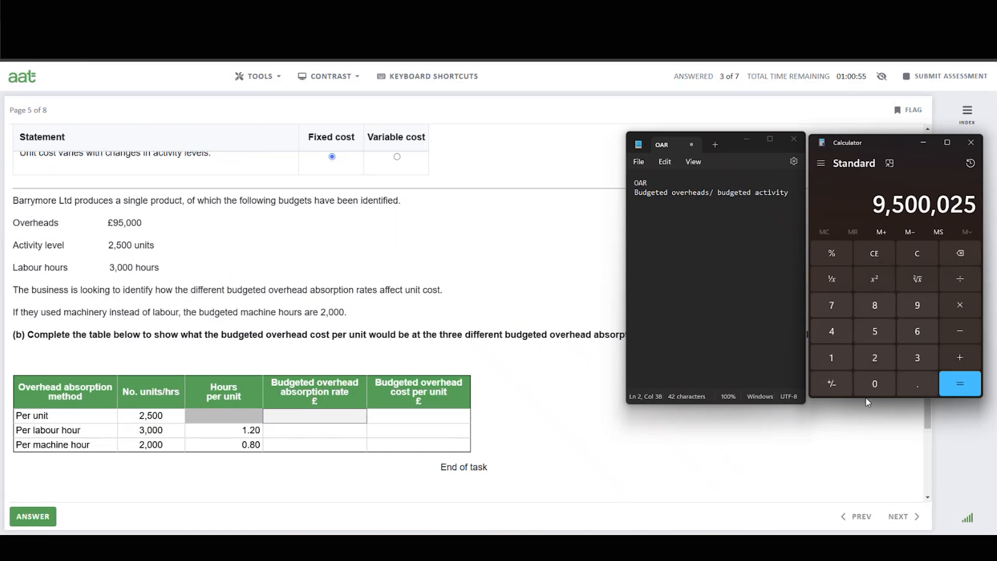
click(970, 253)
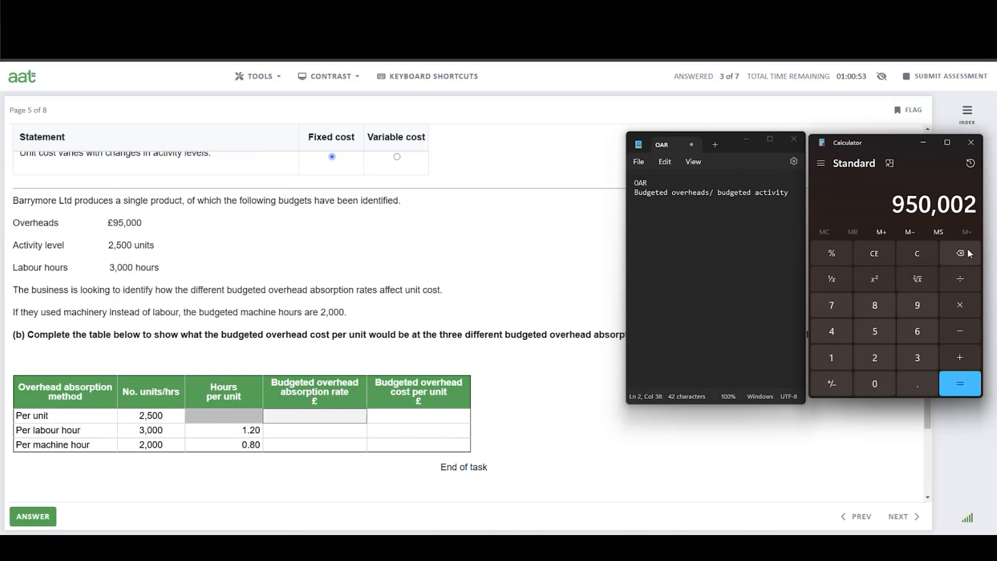
click(970, 253)
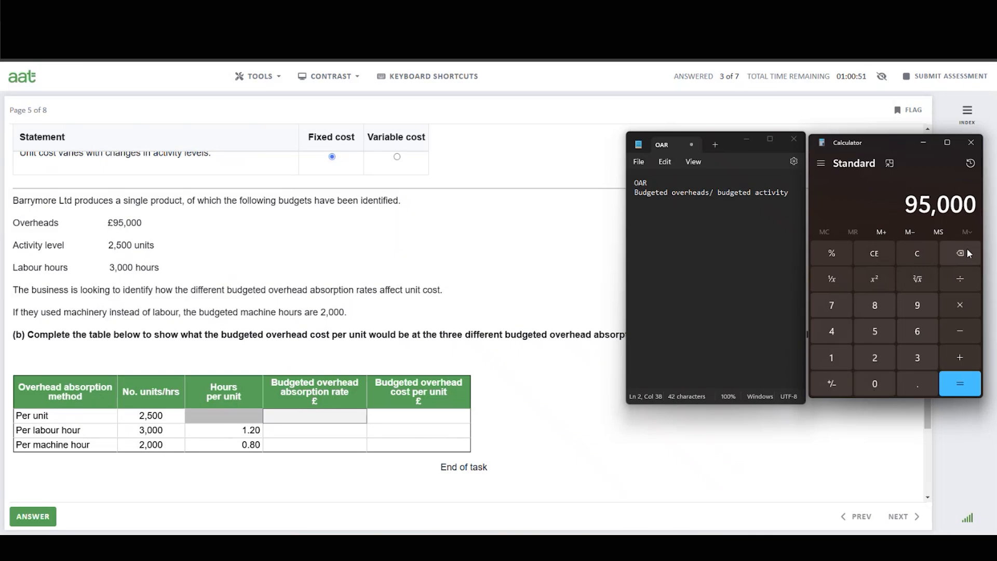
click(967, 282)
click(878, 357)
click(876, 332)
click(872, 385)
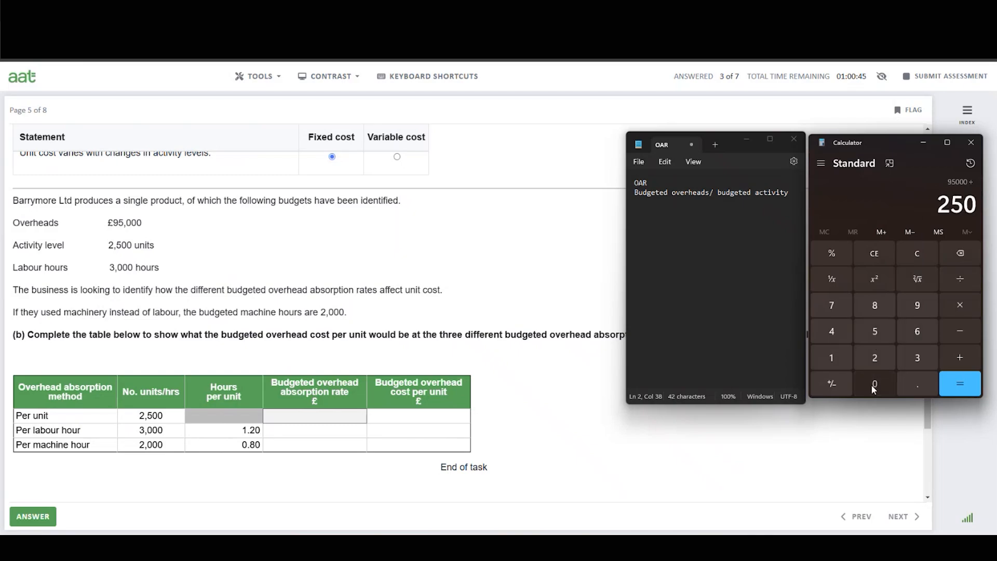
click(874, 385)
click(961, 387)
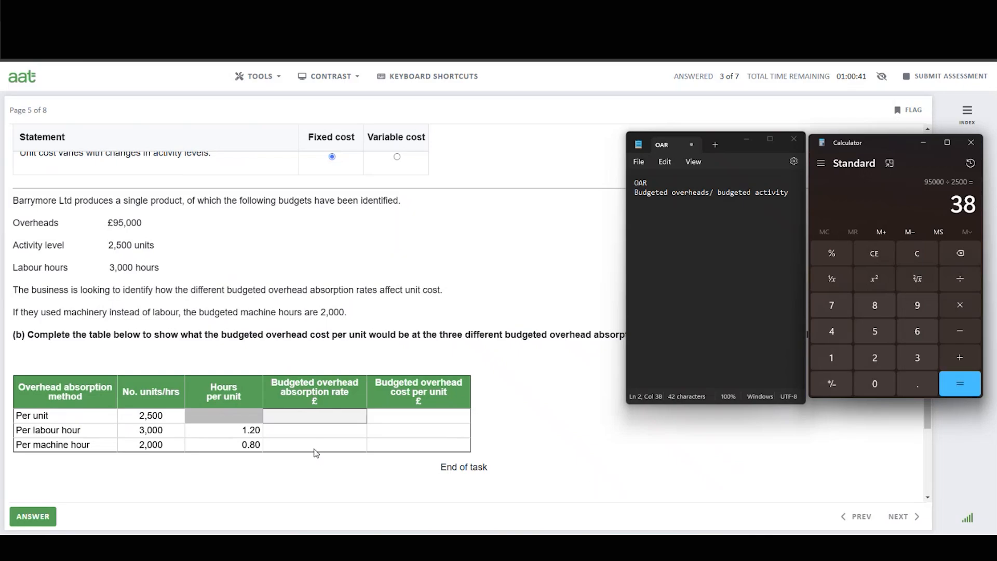
Enter 38.00 as the budgeted overhead absorption rate for the per unit method.
click(322, 420)
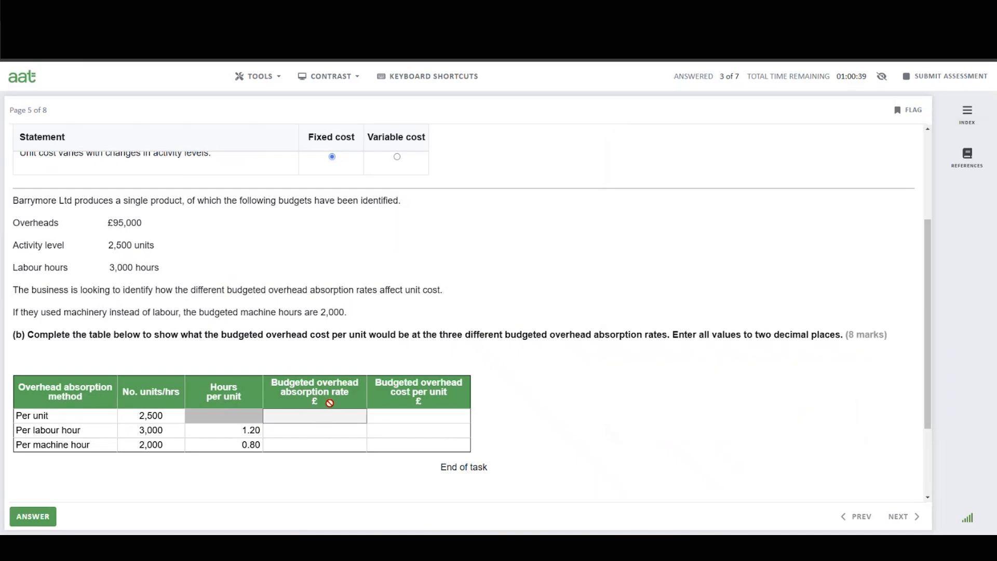
text(38.)
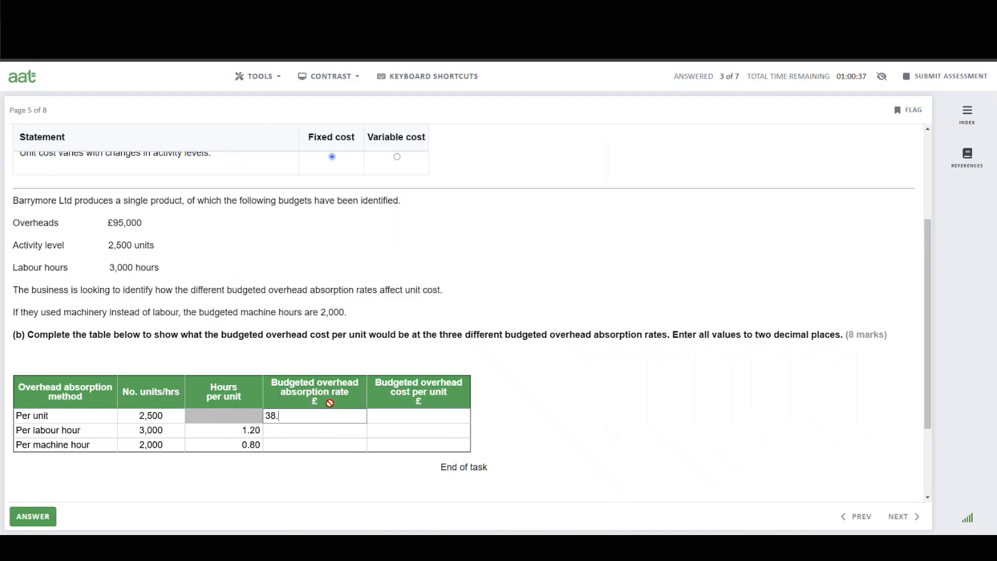
text(00)
click(309, 433)
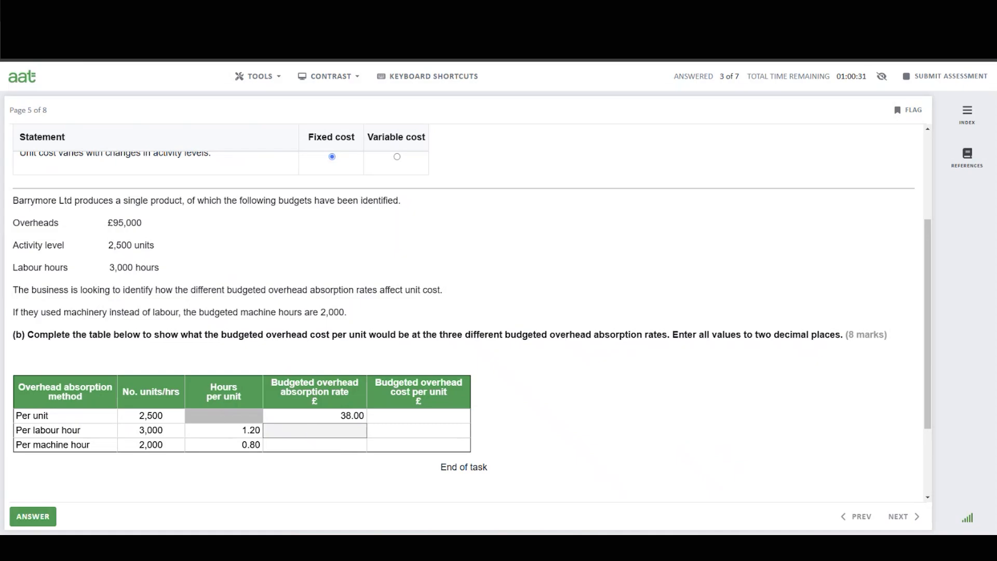
In Calculator, divide the £95,000 overheads by the 3,000 labour hours.
key(alt+Tab)
key(alt+Tab)
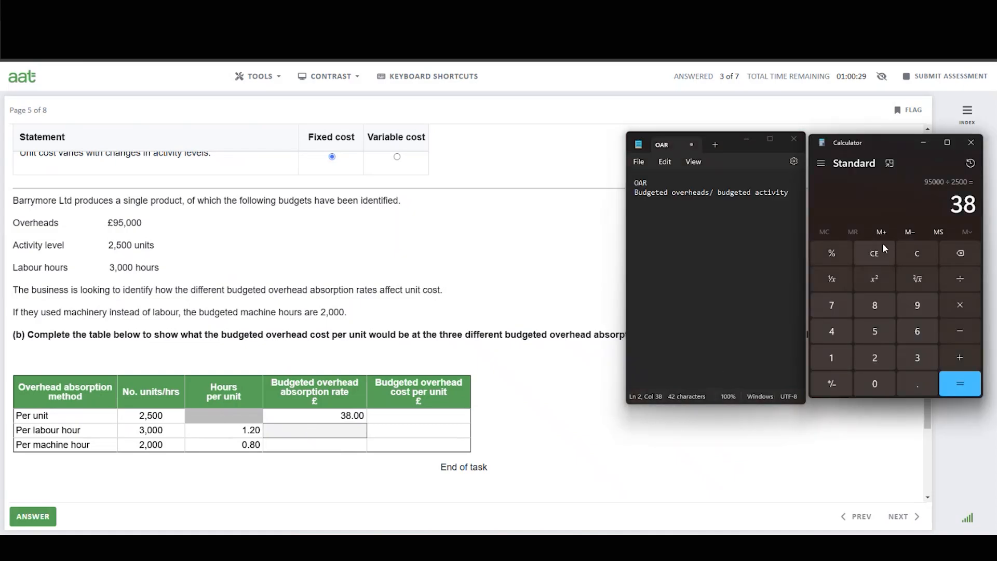
click(917, 255)
click(909, 312)
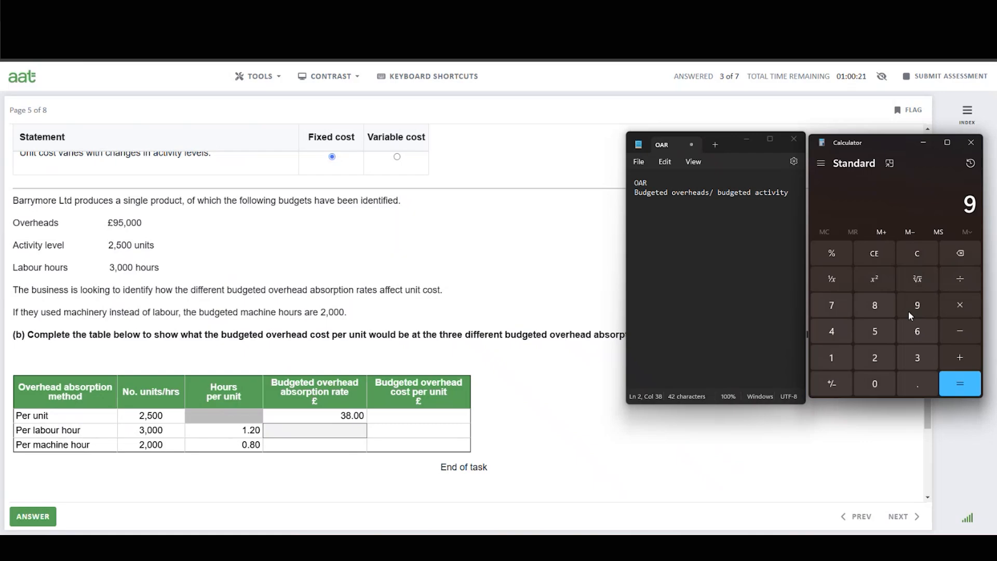
click(875, 333)
click(869, 382)
click(870, 382)
click(870, 382)
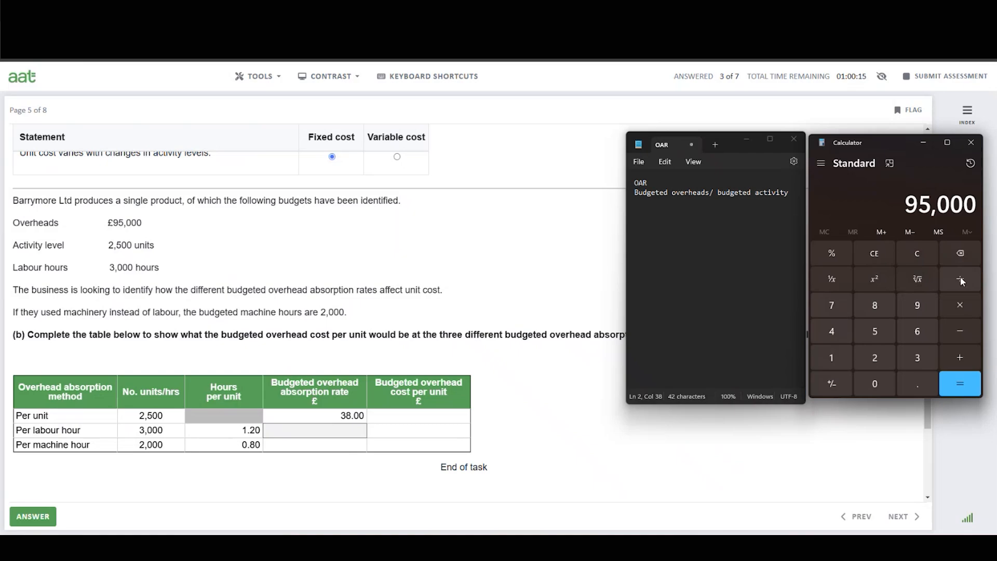
click(961, 281)
click(878, 359)
click(880, 332)
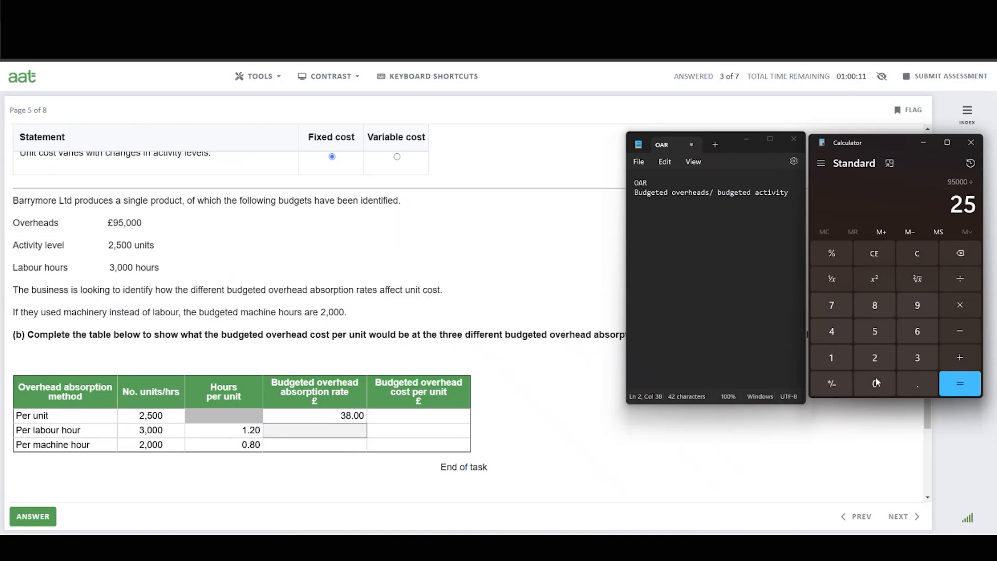
click(961, 254)
click(959, 252)
click(918, 358)
double_click(881, 385)
click(882, 384)
click(970, 388)
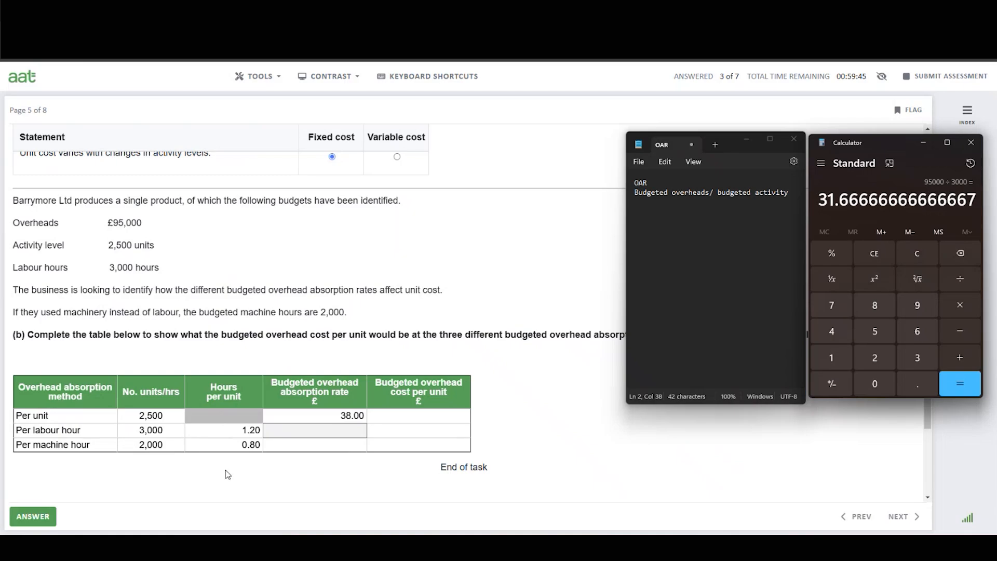
Enter 31.67 as the budgeted overhead absorption rate per labour hour.
click(357, 429)
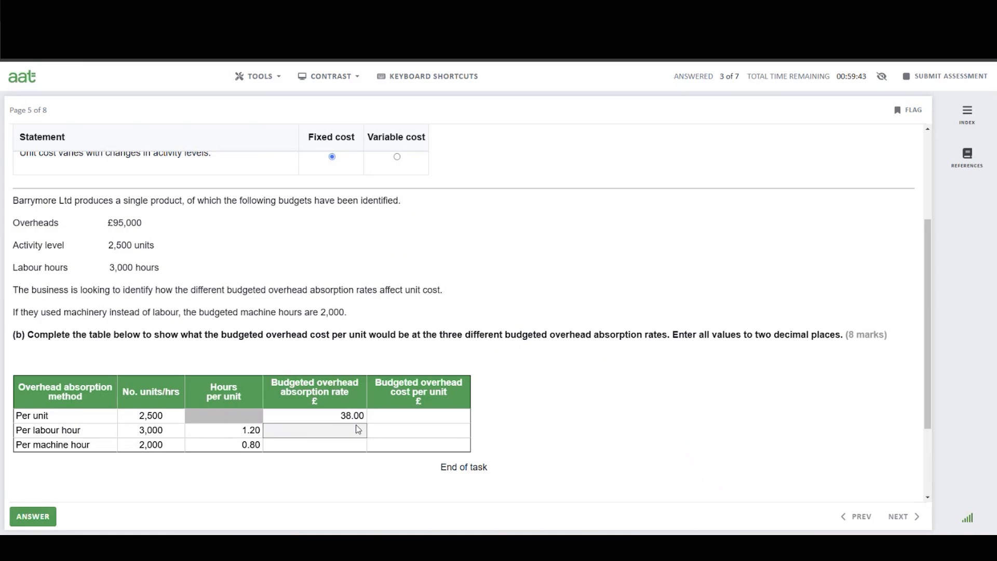
click(358, 428)
text(31.67)
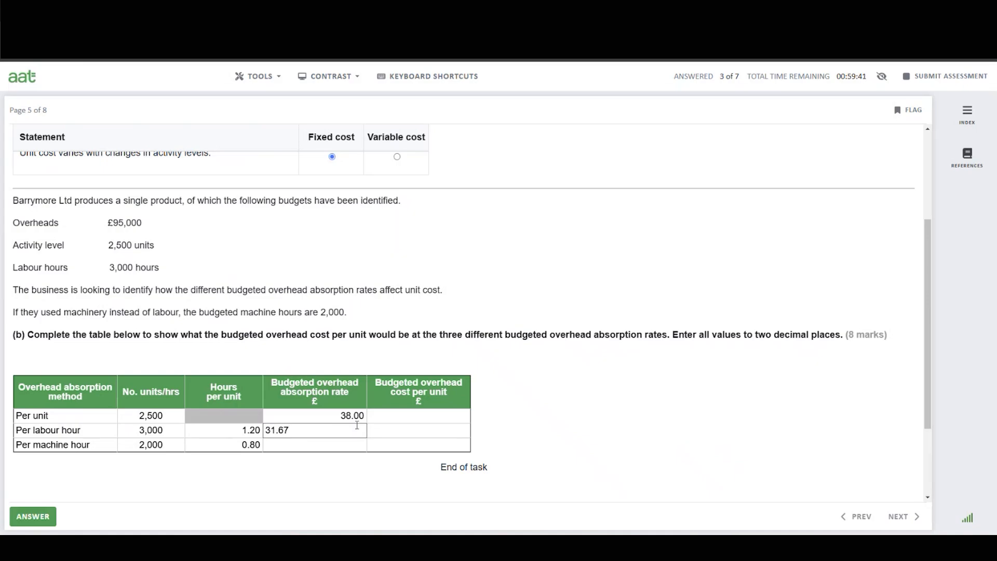
click(347, 447)
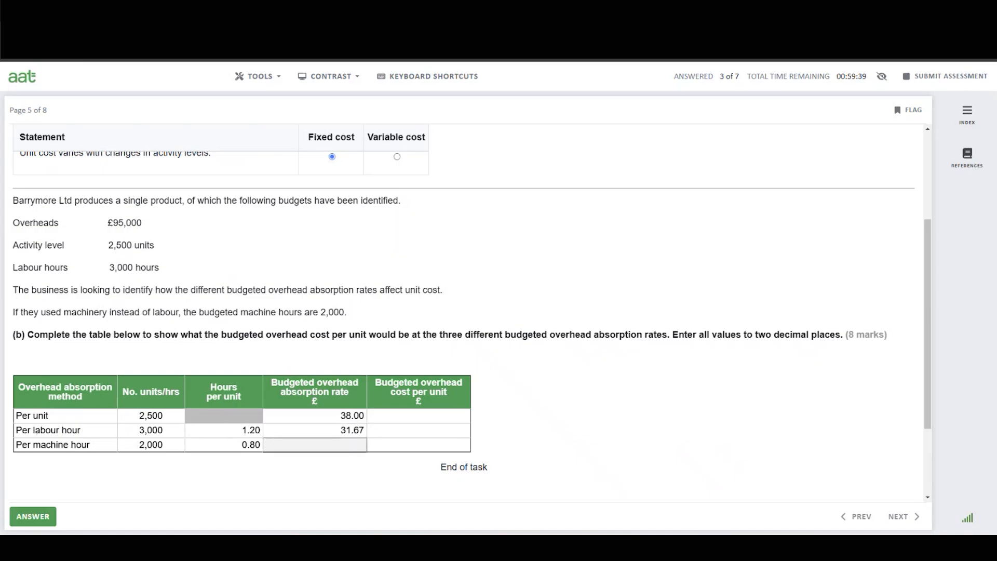
In Calculator, divide the £95,000 overheads by the 2,000 machine hours.
click(650, 549)
click(673, 548)
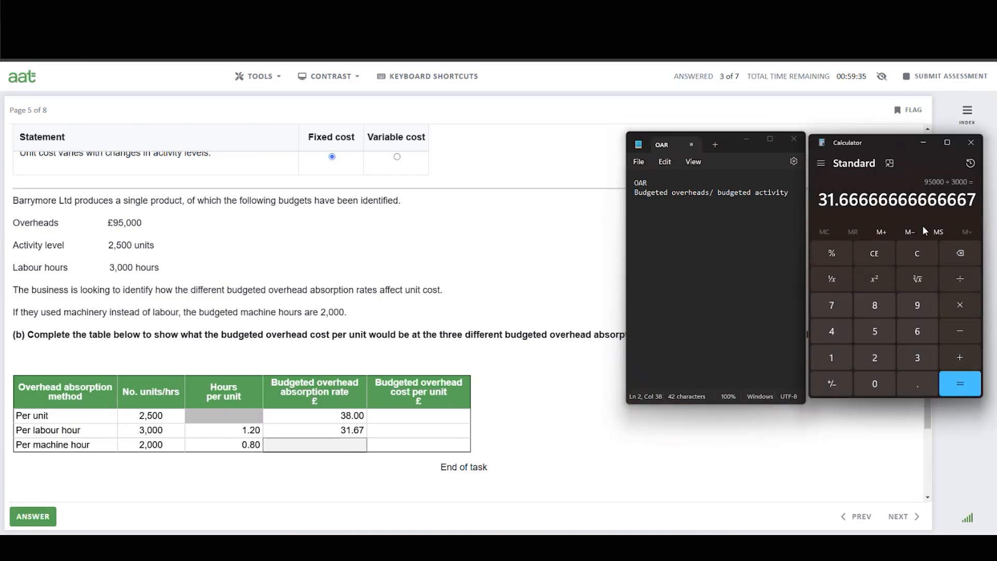
click(922, 254)
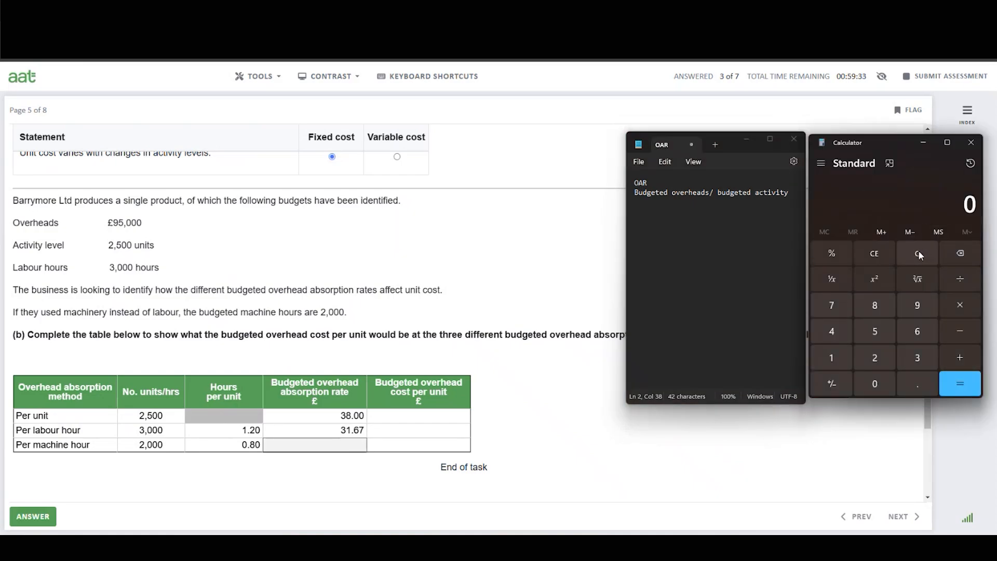
click(917, 305)
click(878, 333)
click(875, 385)
click(875, 384)
click(875, 384)
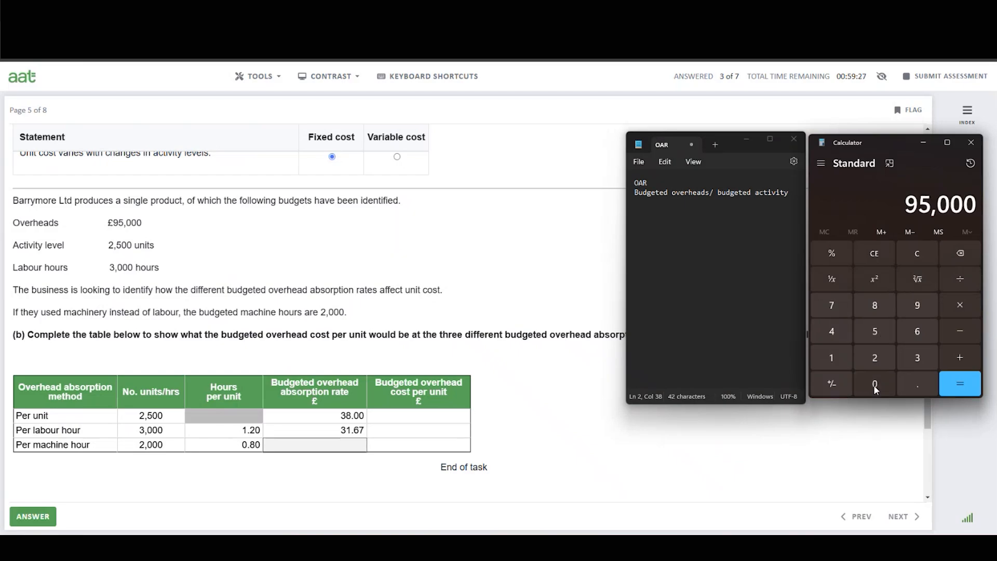
click(960, 279)
click(875, 359)
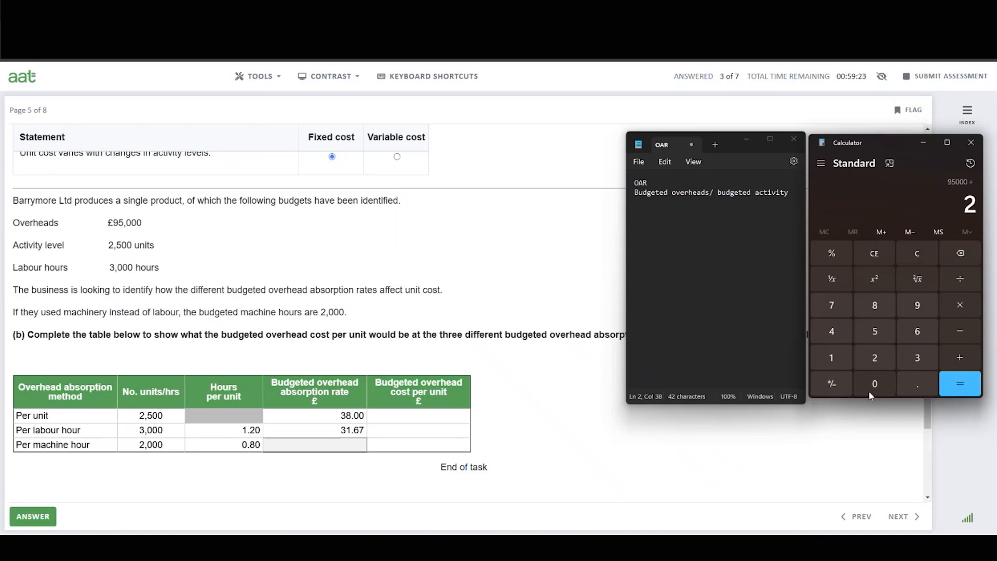
click(876, 383)
click(876, 383)
click(876, 383)
click(970, 385)
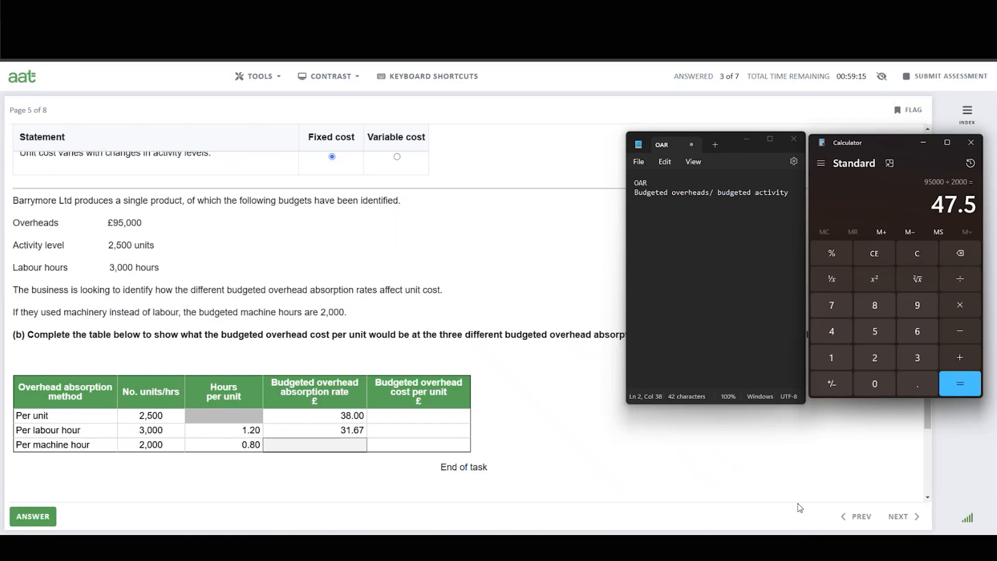
Enter 47.50 as the per machine hour absorption rate and 38.00 as the per unit method's overhead cost per unit.
click(352, 446)
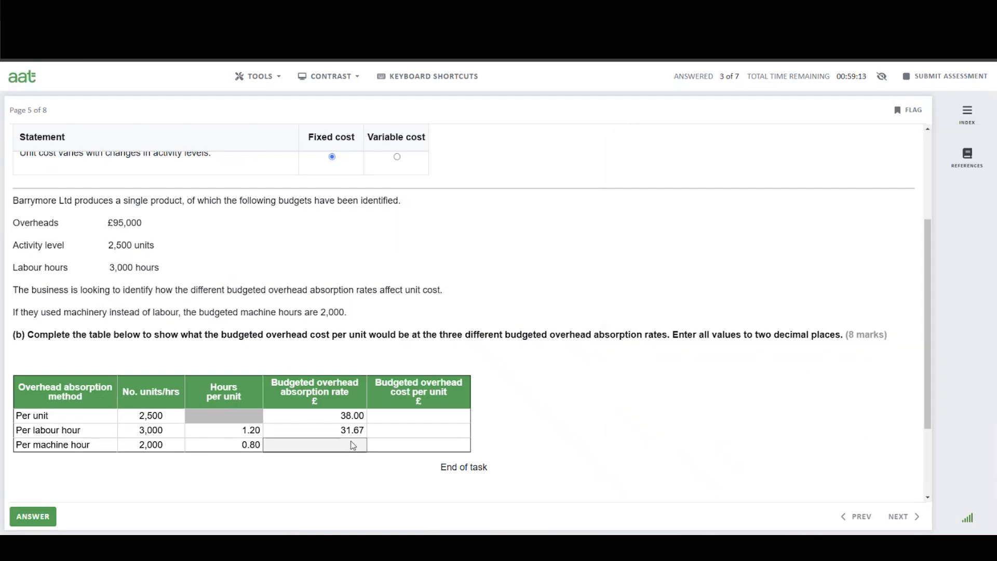
text(47.50)
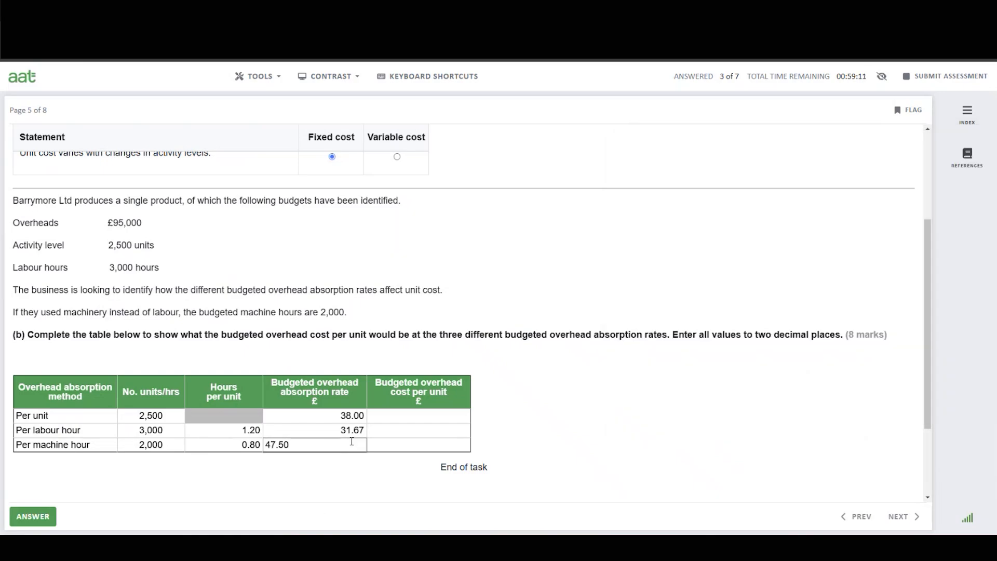
click(421, 417)
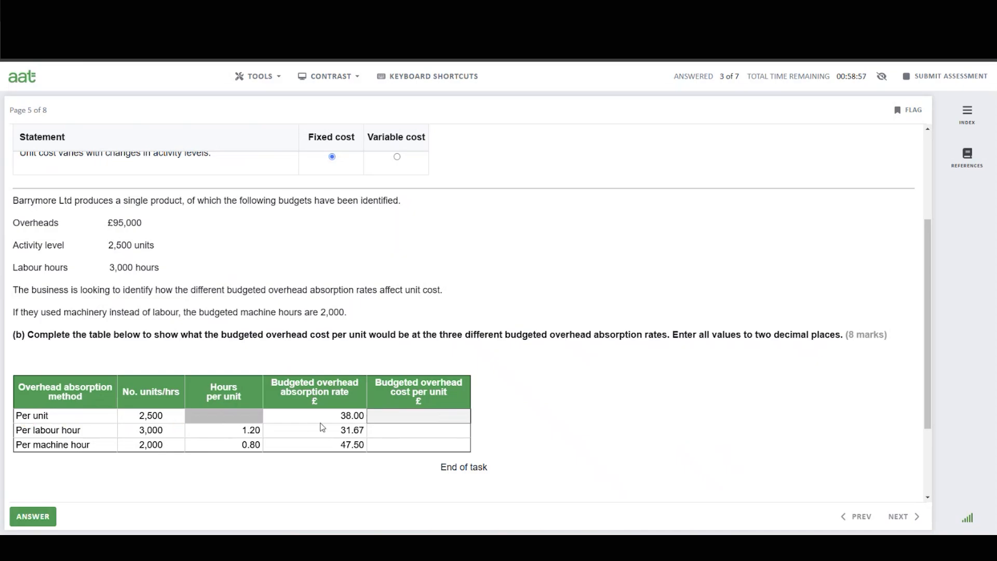
click(416, 418)
text(38.00)
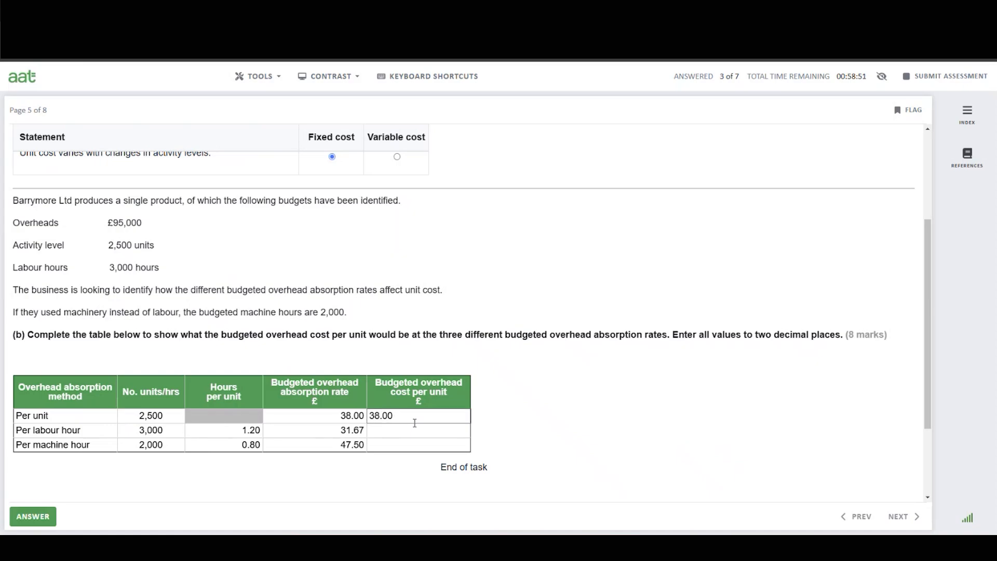
click(408, 431)
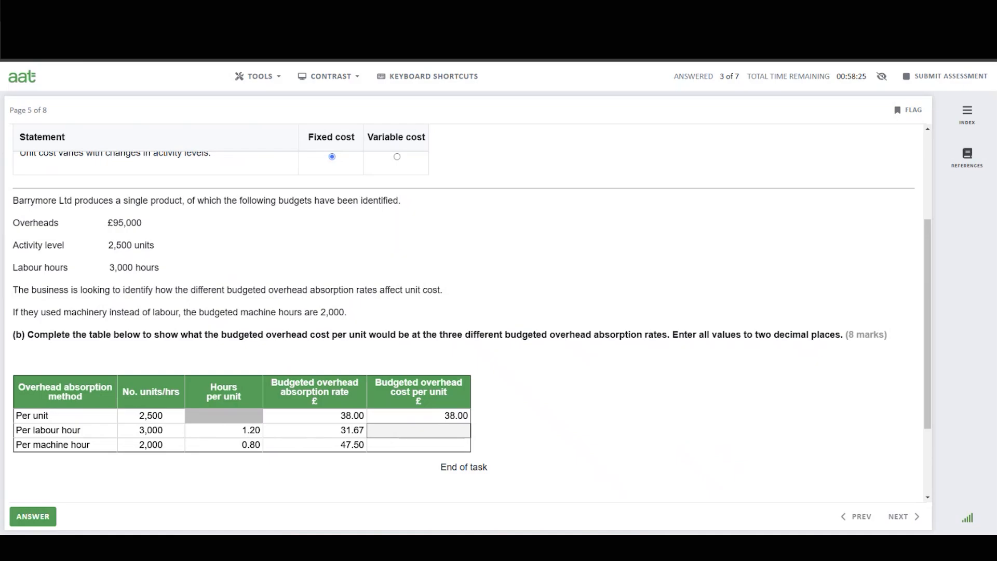
In Calculator, multiply the 1.2 labour hours per unit by the 31.67 labour hour absorption rate.
click(704, 547)
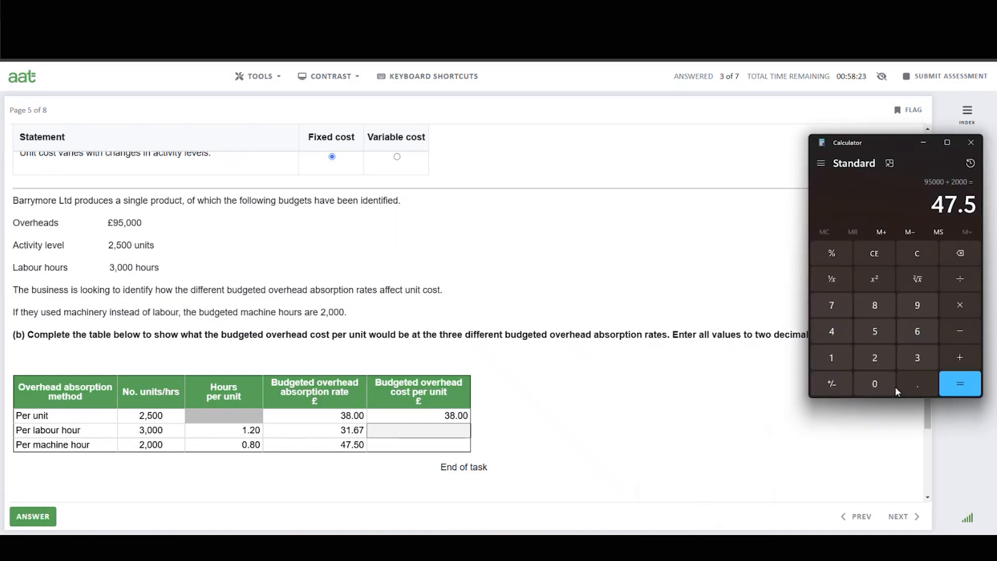
click(917, 253)
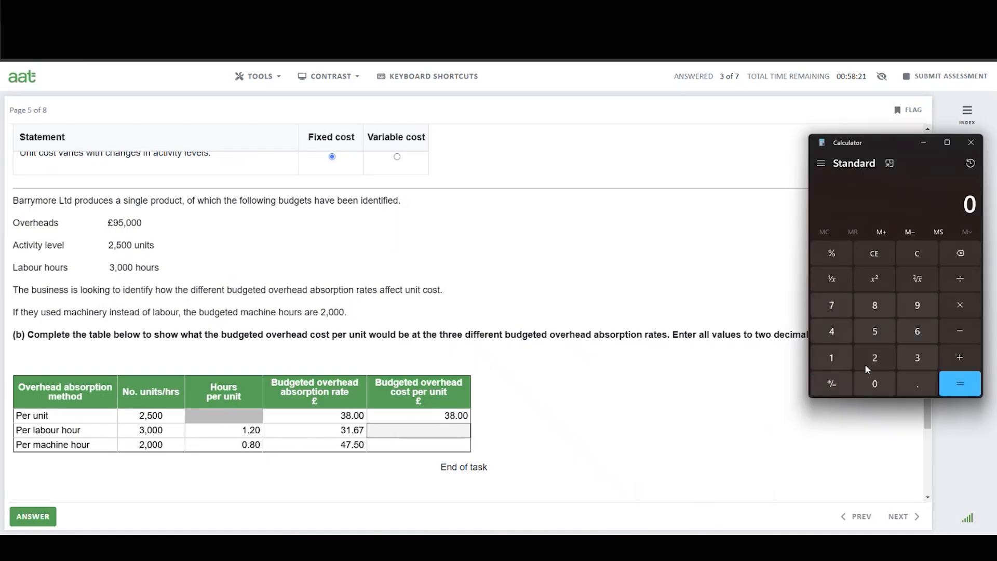
click(828, 363)
click(903, 383)
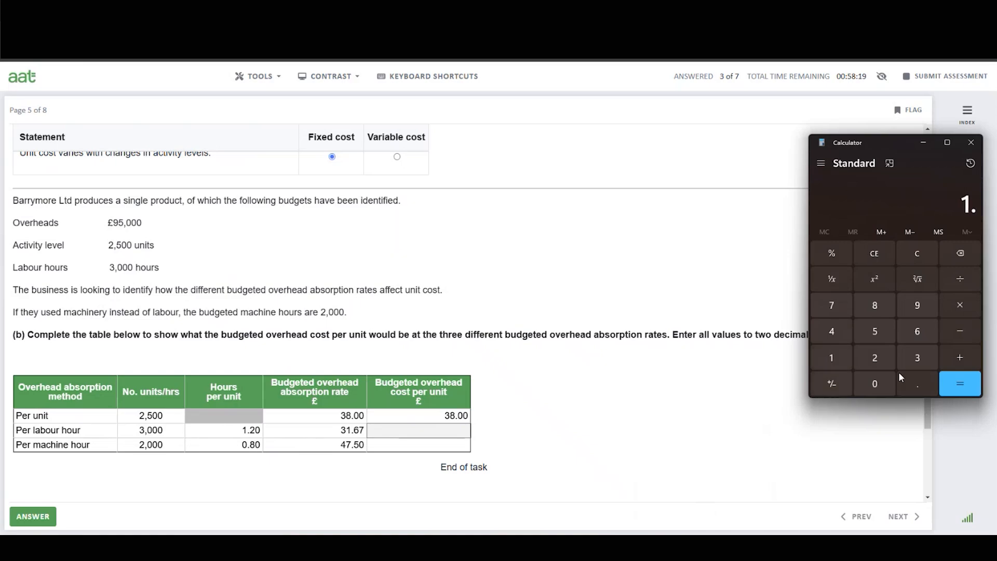
click(875, 359)
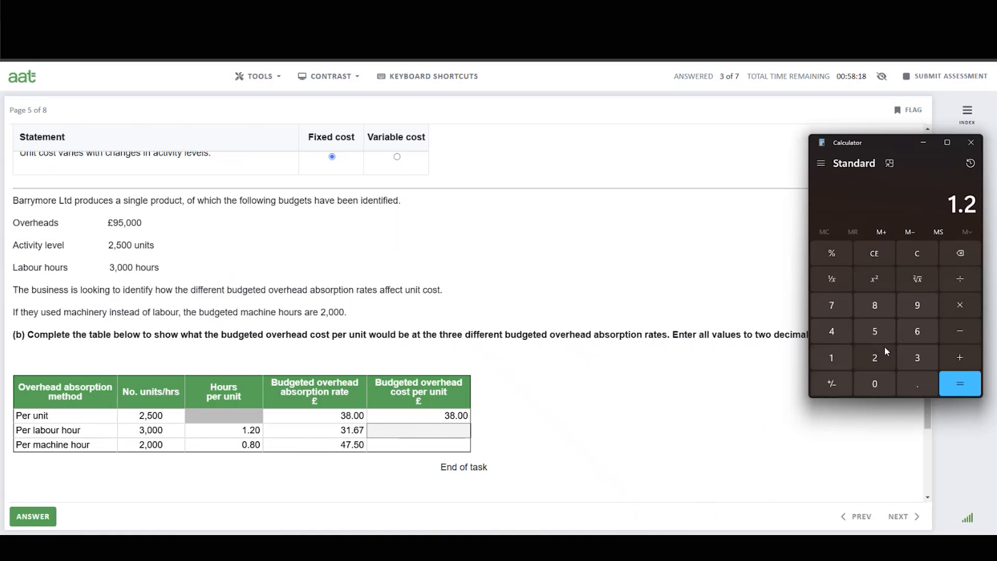
click(961, 307)
click(920, 359)
click(837, 357)
click(924, 382)
click(919, 333)
click(831, 307)
click(962, 388)
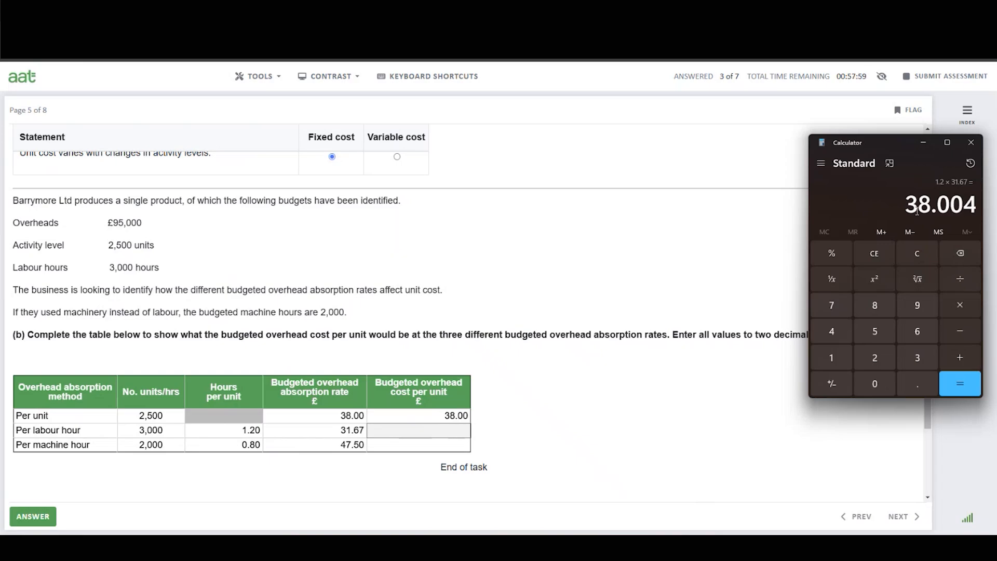
Enter 38.00 as the per labour hour budgeted overhead cost per unit.
click(423, 436)
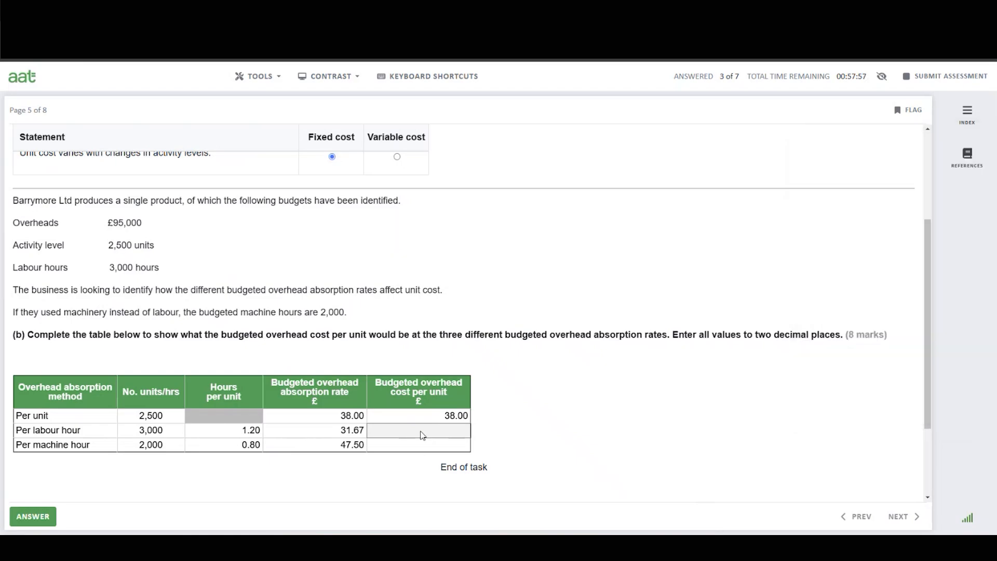
click(422, 435)
text(38.00)
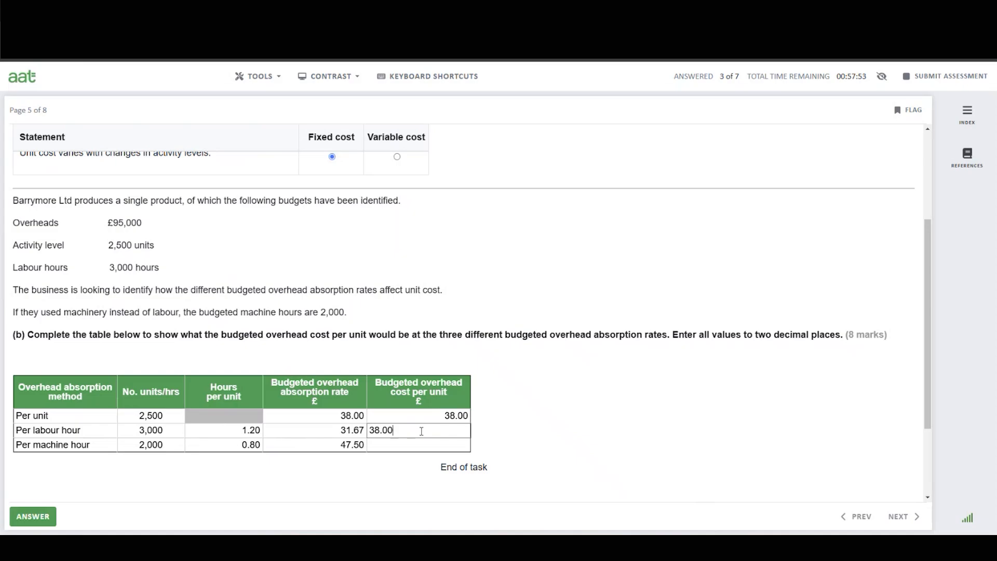
click(410, 445)
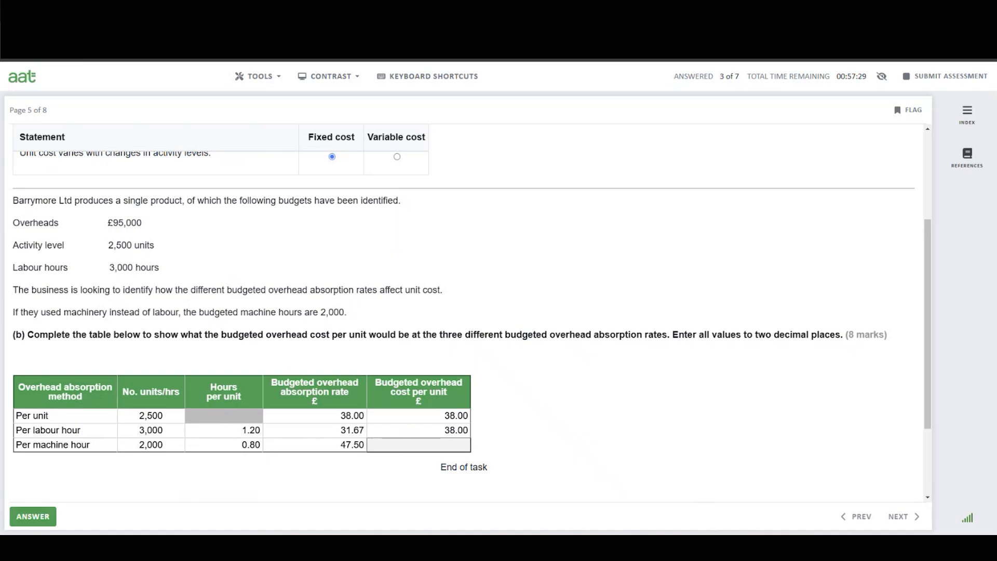
In Calculator, multiply the 0.8 machine hours per unit by the 47.50 machine hour absorption rate.
key(alt+Tab)
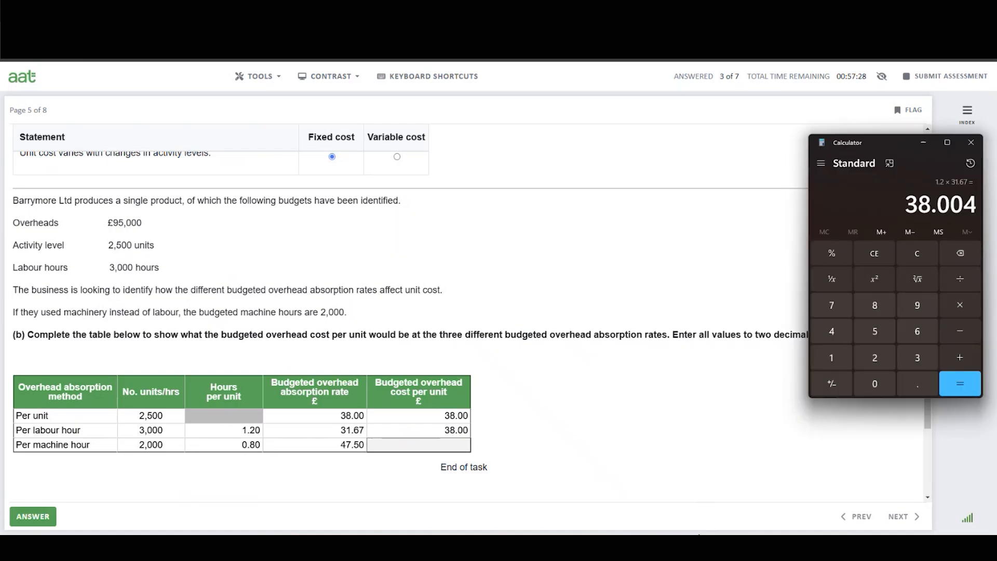
click(921, 253)
click(917, 385)
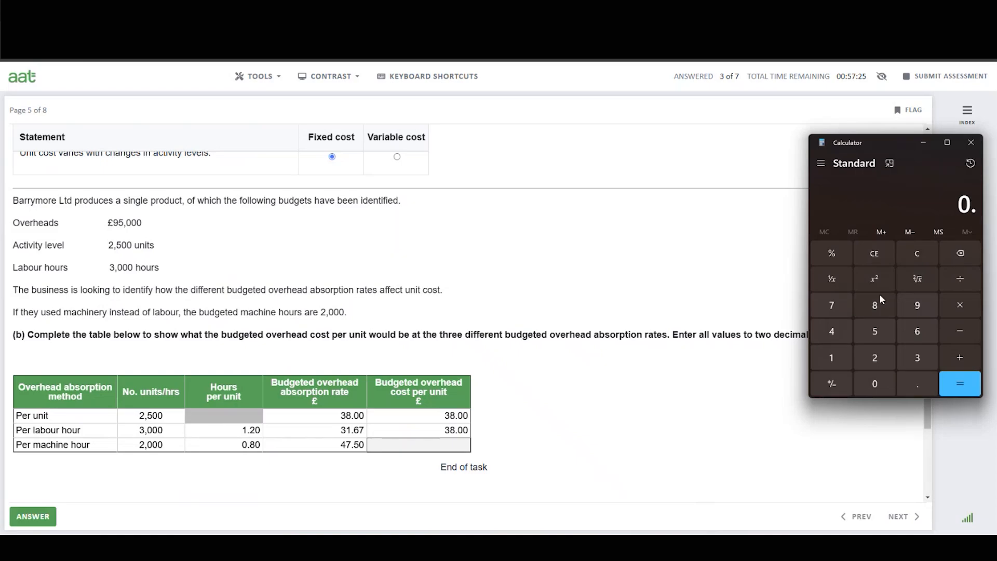
click(877, 308)
click(961, 312)
click(831, 332)
click(831, 306)
click(910, 375)
click(879, 330)
click(879, 385)
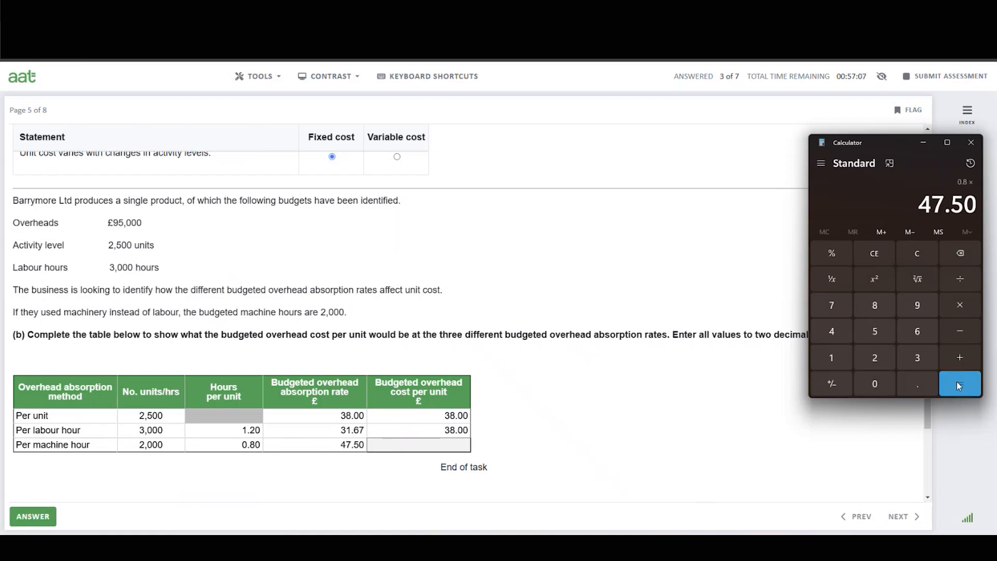
click(959, 385)
Enter 38.00 as the per machine hour budgeted overhead cost per unit and submit the answer.
click(455, 451)
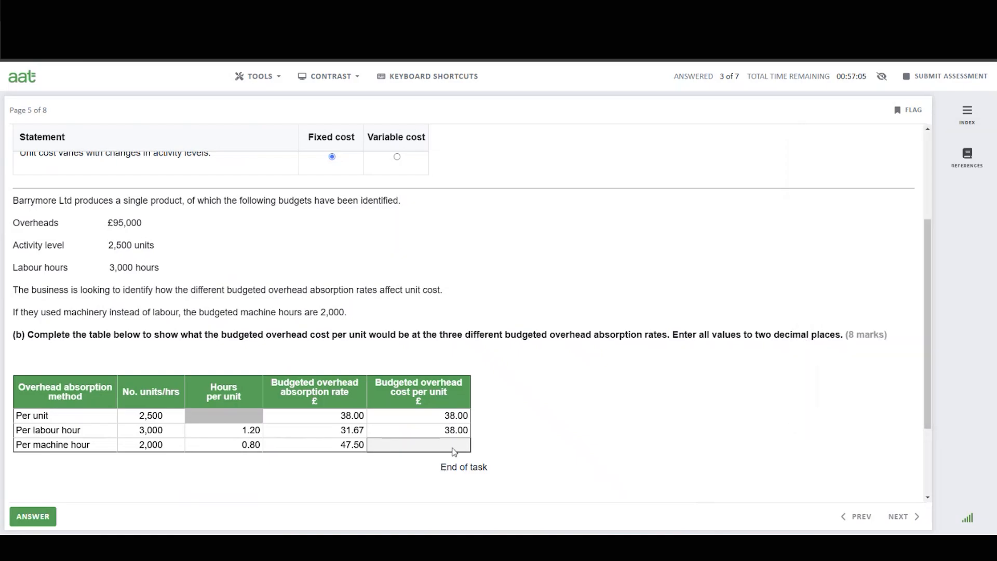
click(457, 445)
text(38.)
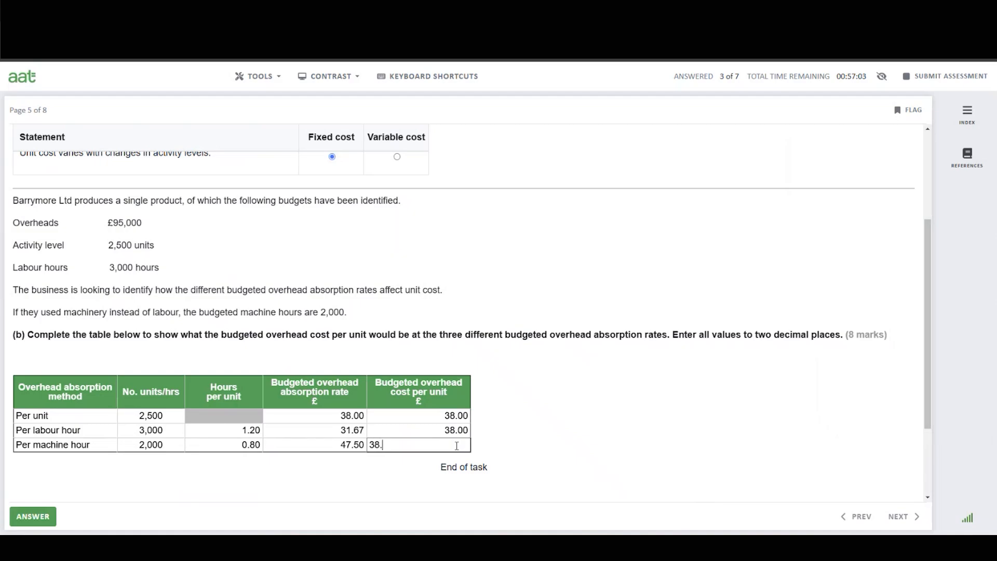
text(00)
click(555, 421)
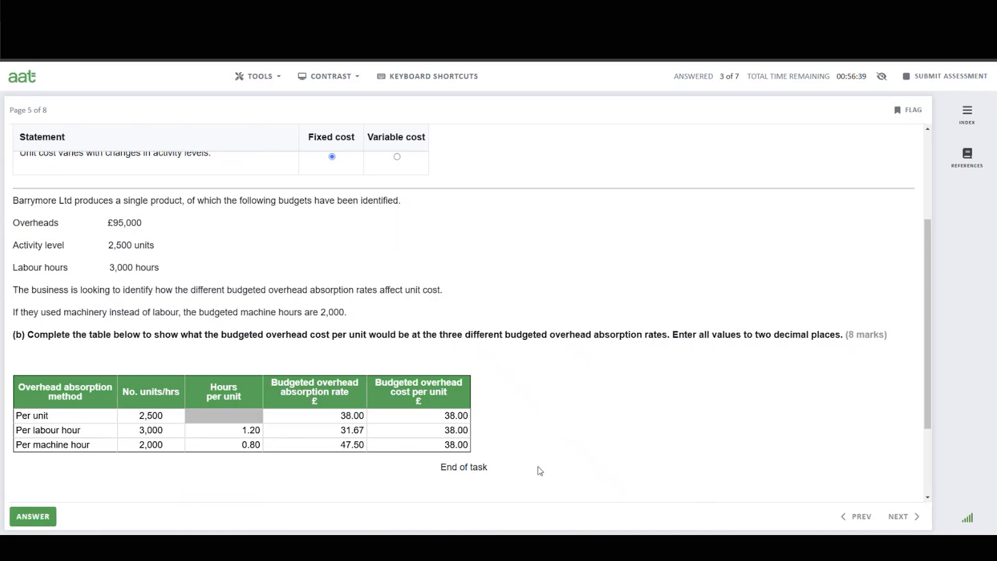
click(41, 520)
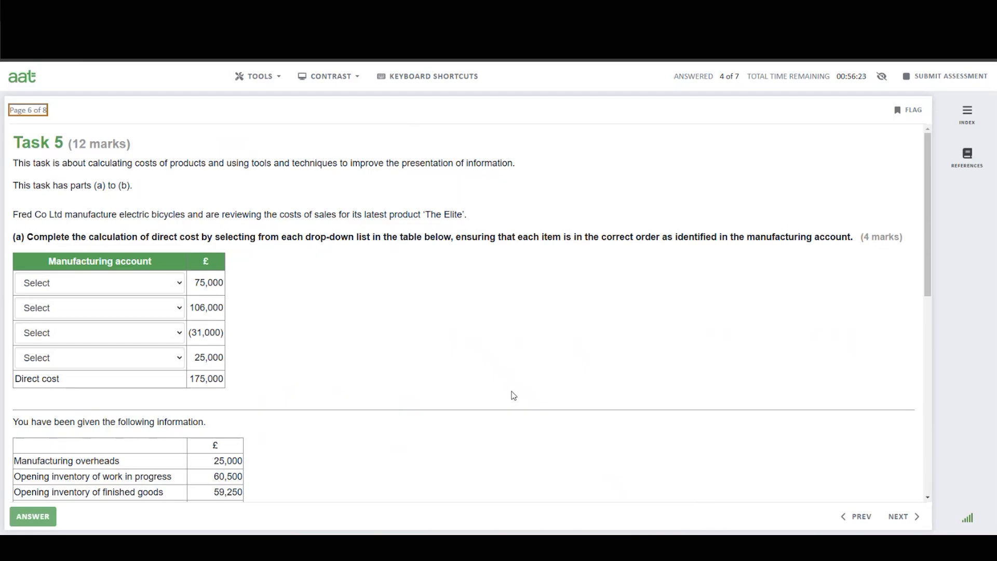
In Task 5, set the first two manufacturing account rows to Opening inventory of raw materials and Purchases of raw materials.
scroll(522, 398, down, 8)
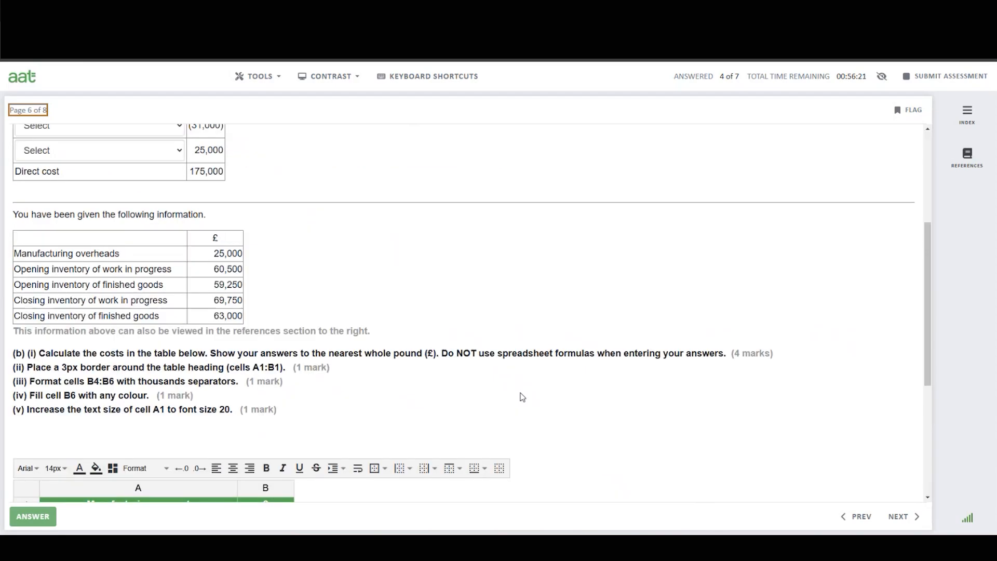
scroll(524, 398, down, 1)
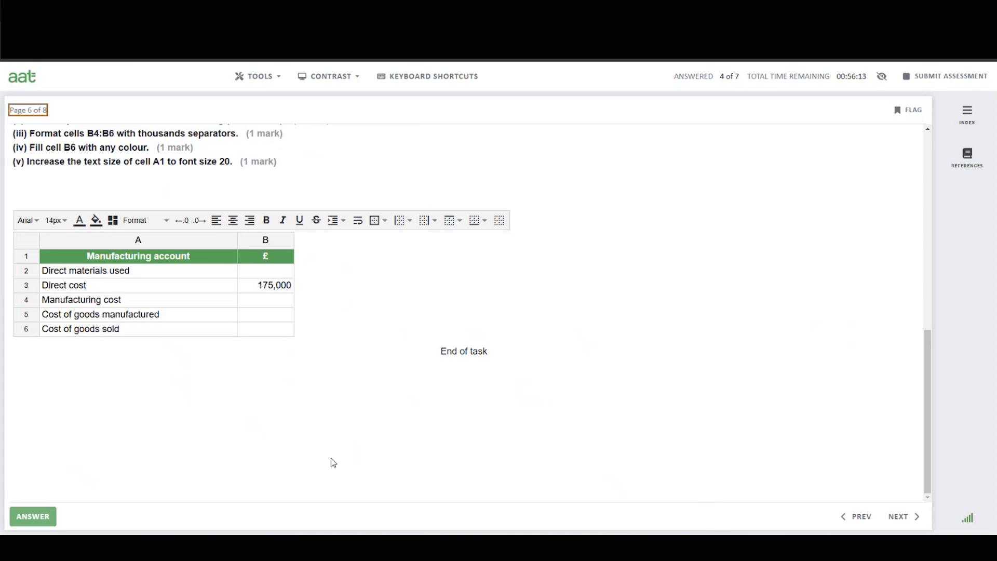
scroll(415, 453, up, 6)
scroll(414, 450, up, 3)
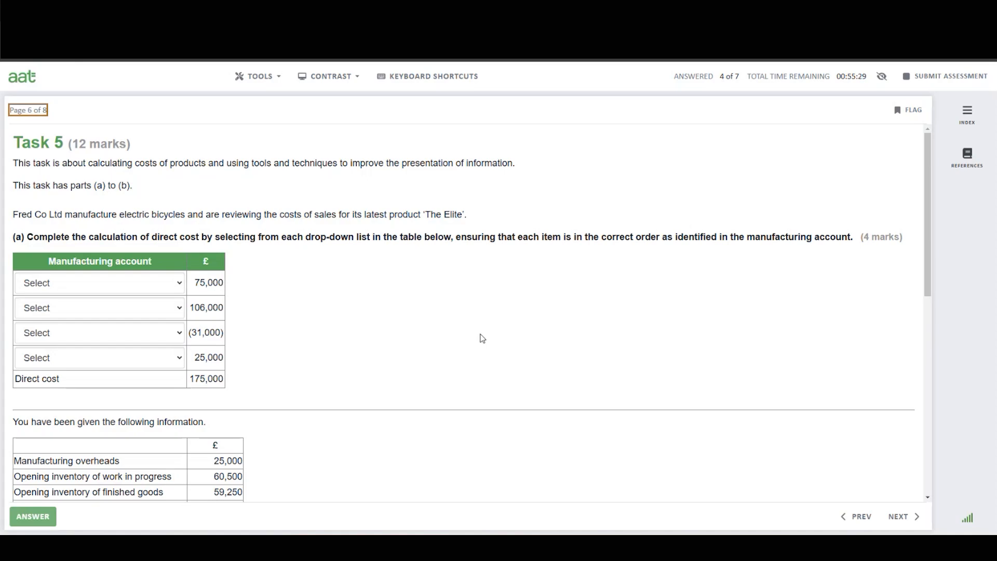
click(123, 285)
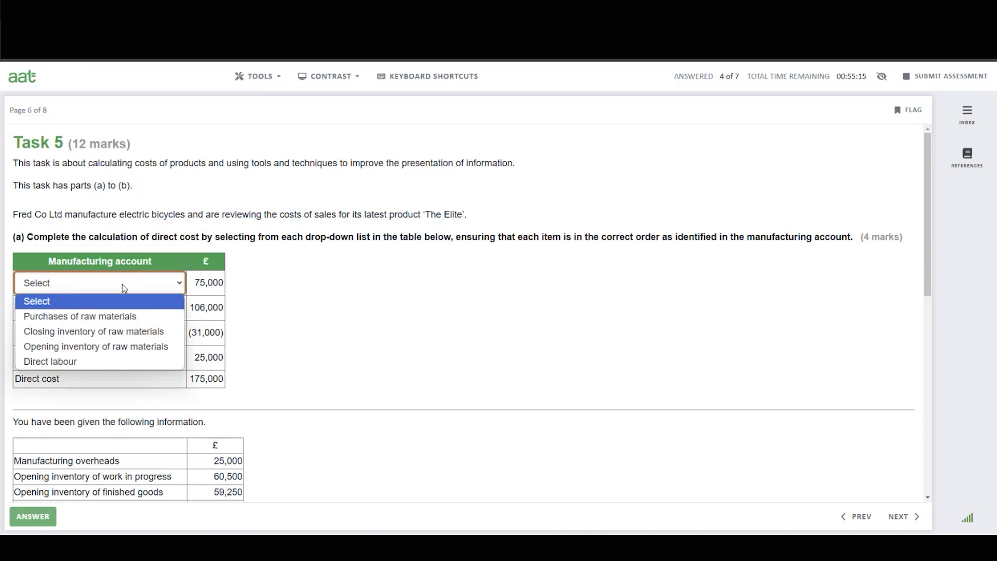
click(122, 347)
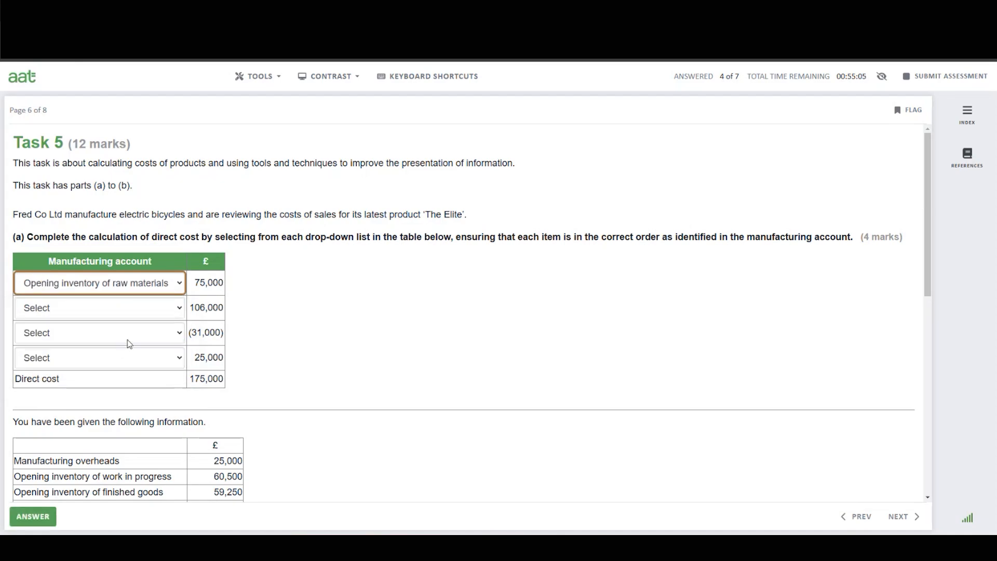
click(162, 310)
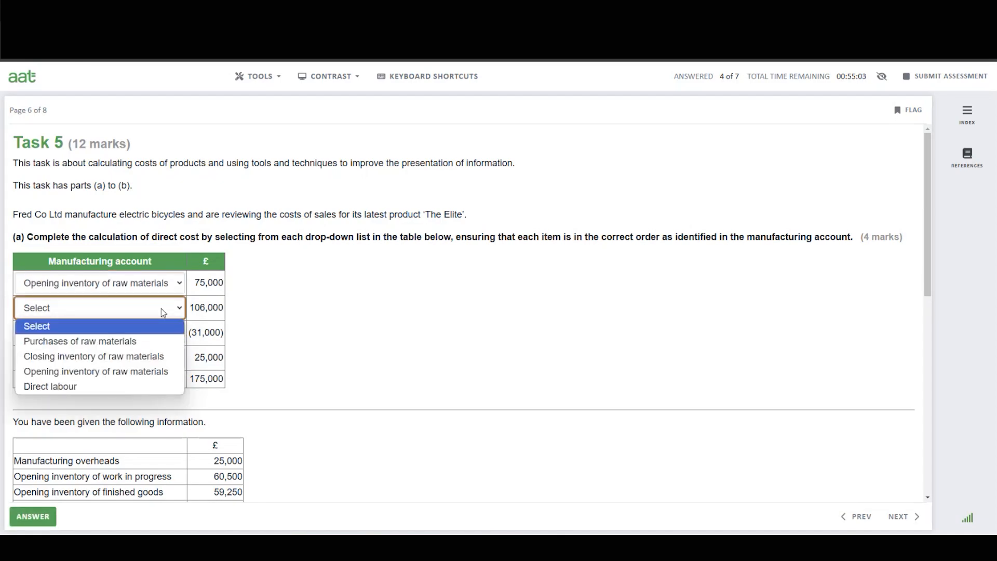
click(115, 344)
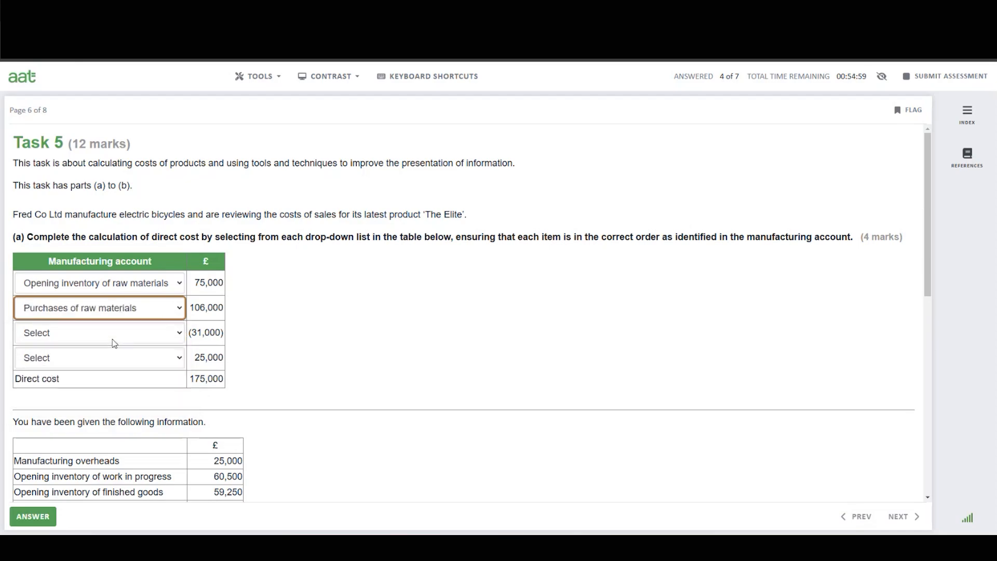
Set the third row to Closing inventory of raw materials and the fourth row to Direct labour.
click(115, 343)
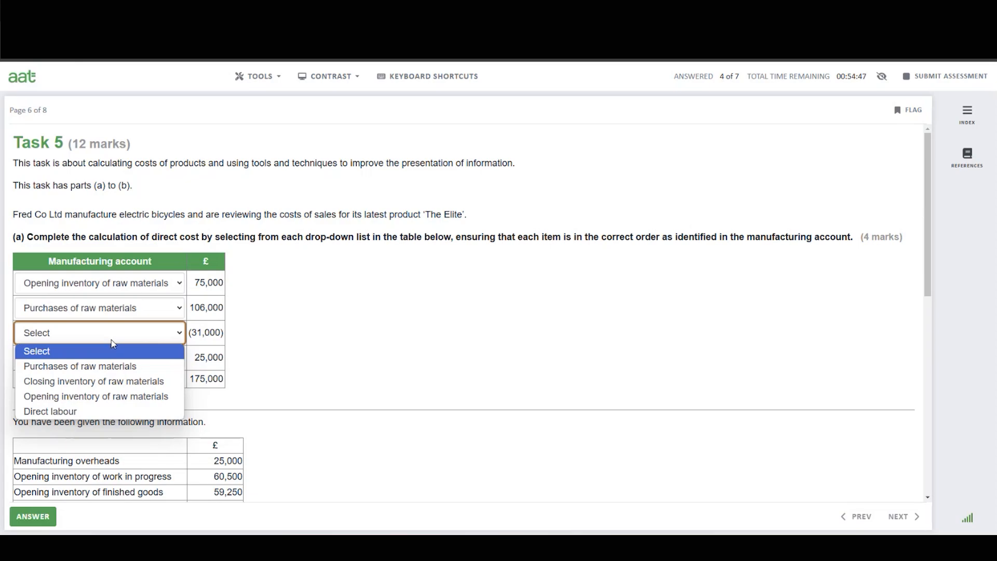
click(110, 384)
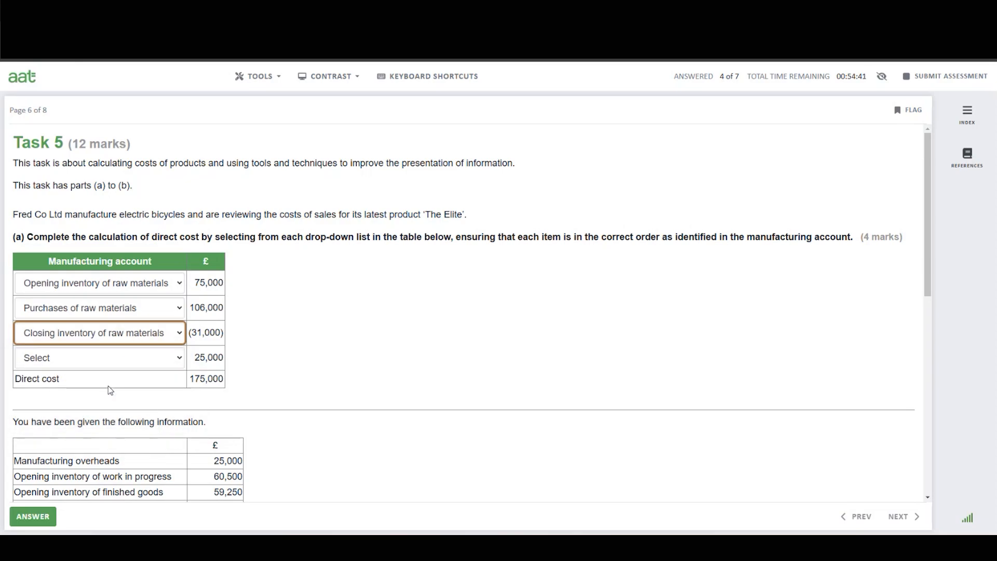
click(133, 338)
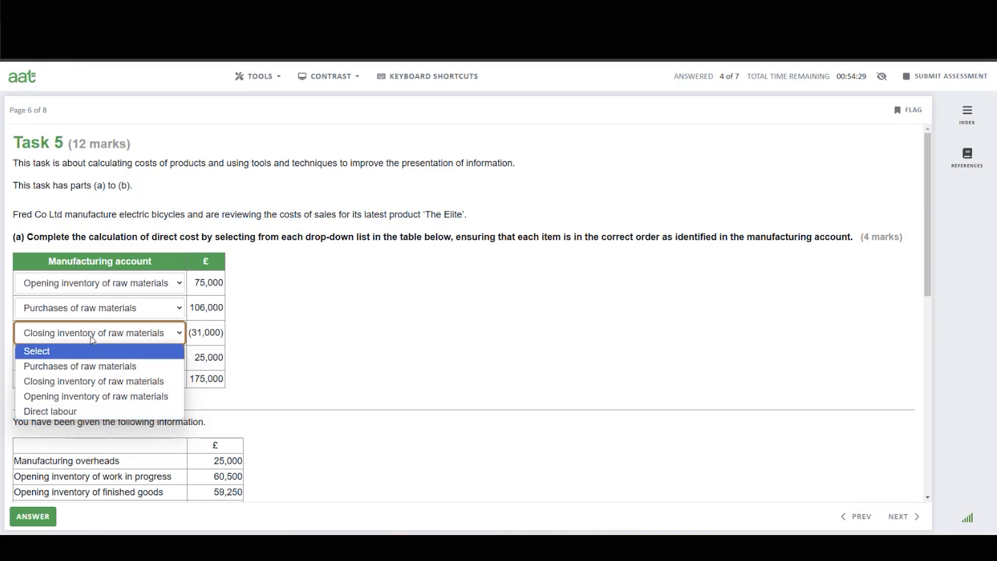
click(78, 381)
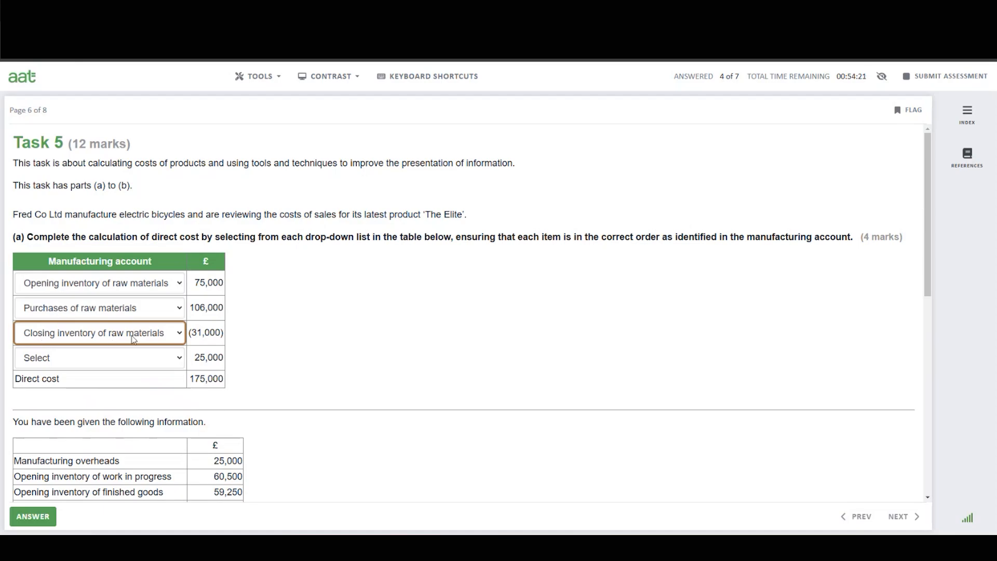
click(149, 365)
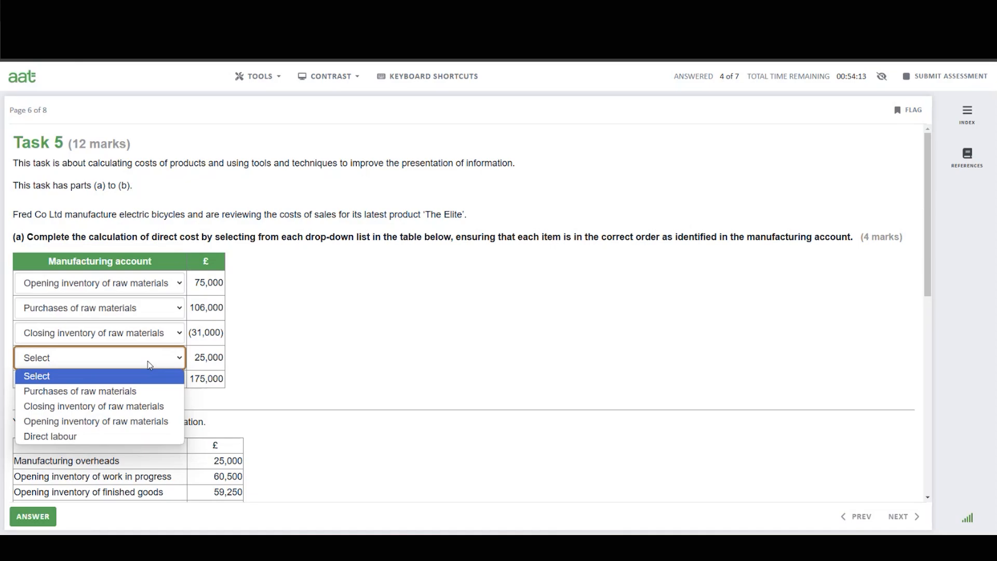
click(57, 436)
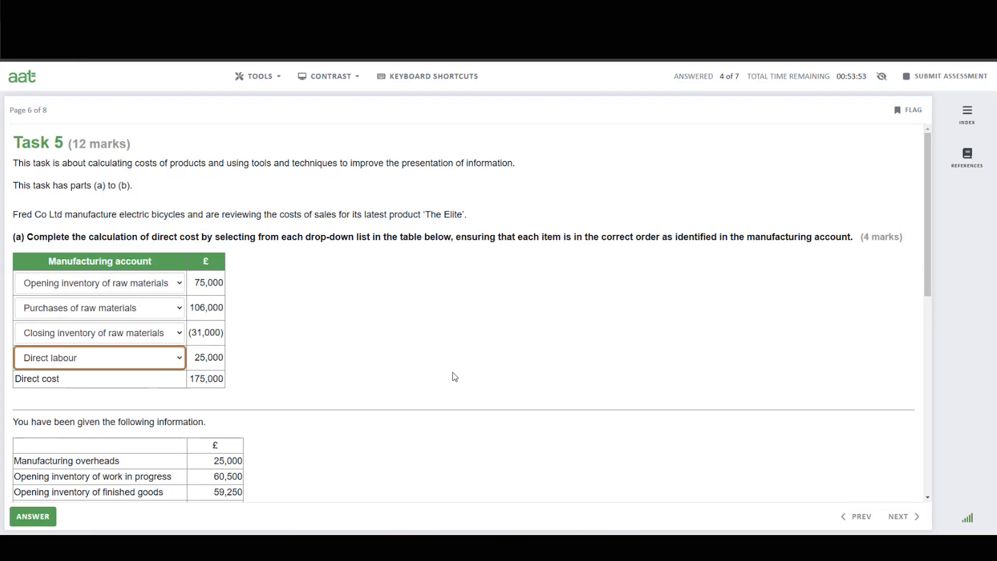
Open the Task 5 part (b) reference information alongside the question and review the part (b) instructions.
scroll(455, 377, down, 4)
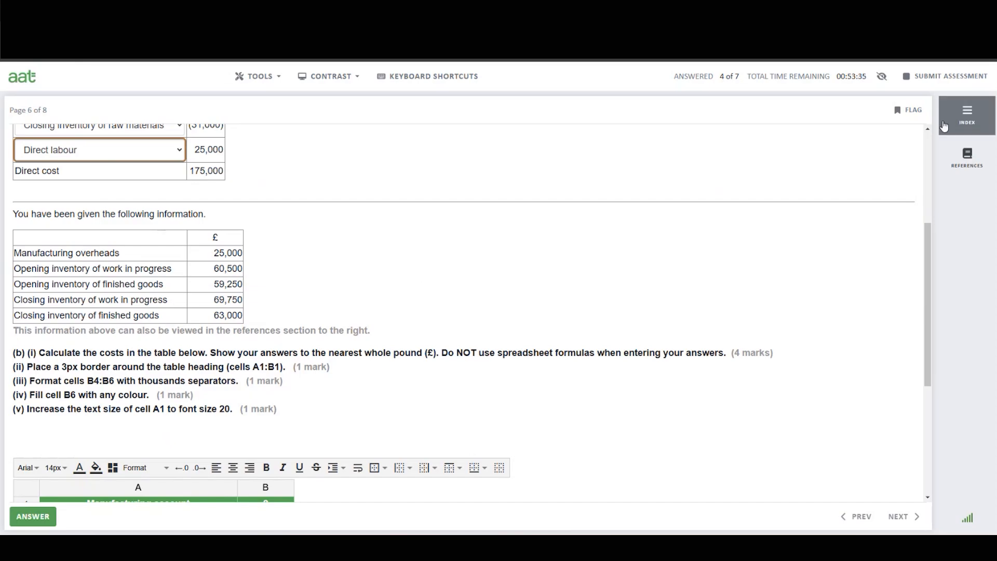
click(967, 159)
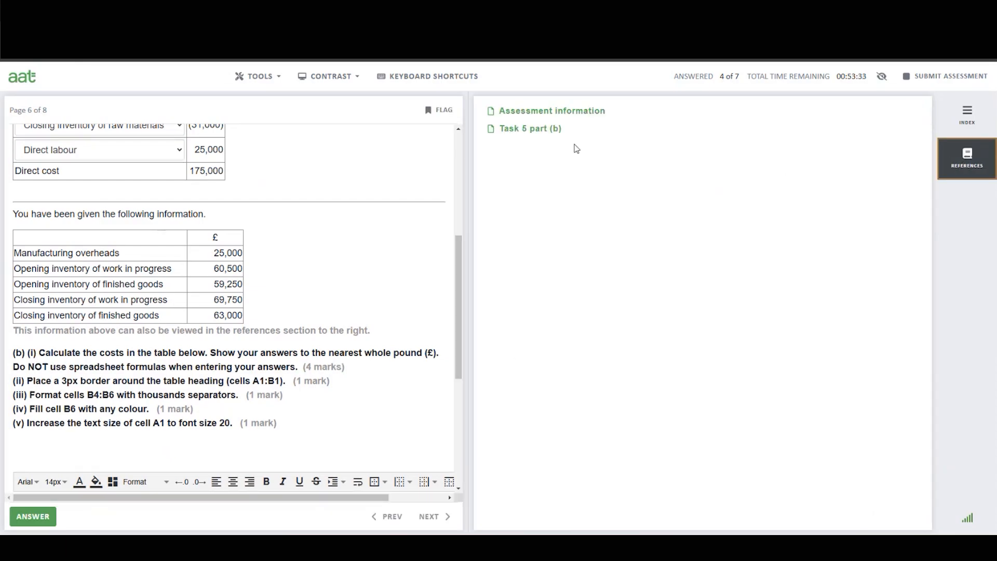
click(522, 134)
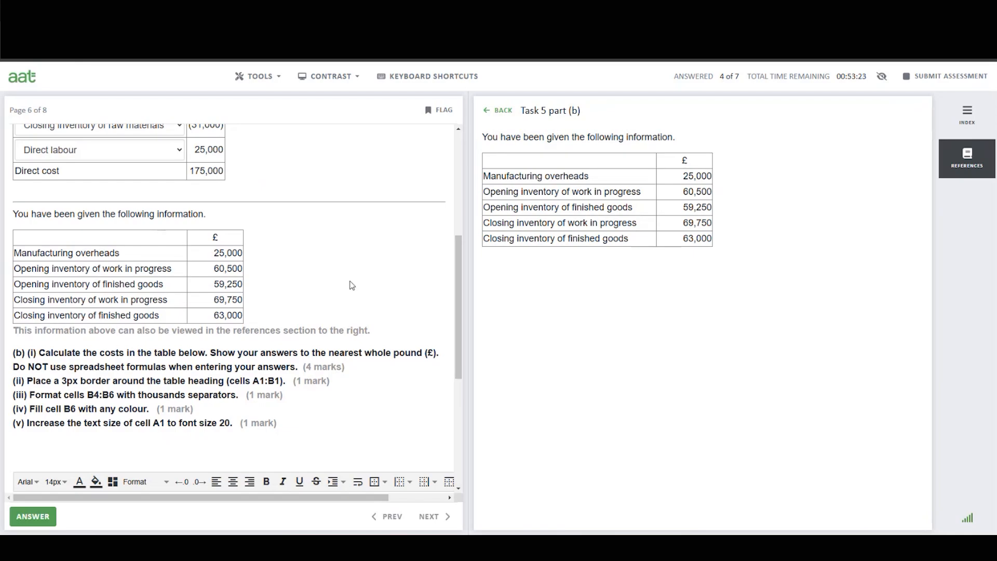
scroll(351, 286, down, 1)
scroll(356, 287, down, 2)
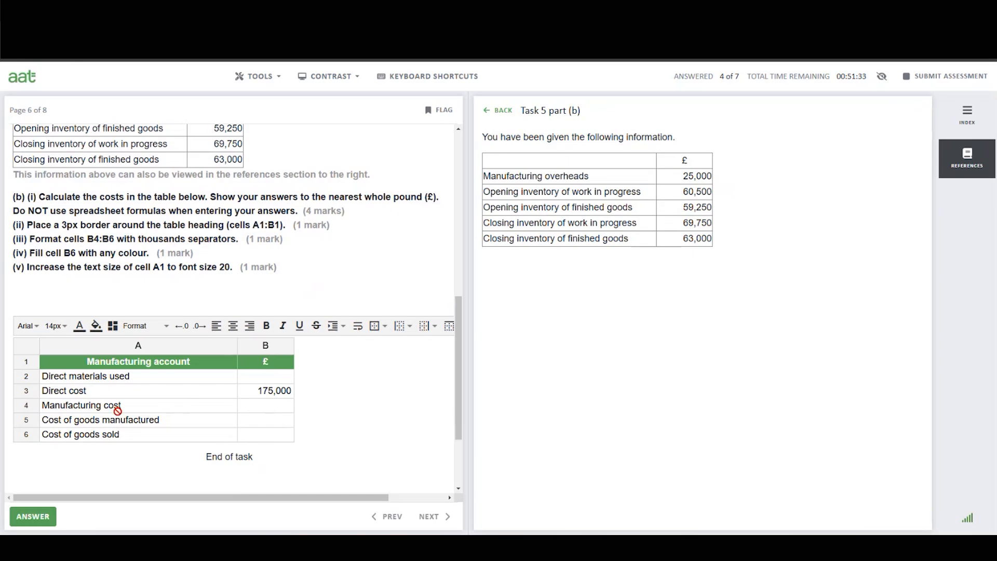
scroll(117, 408, up, 3)
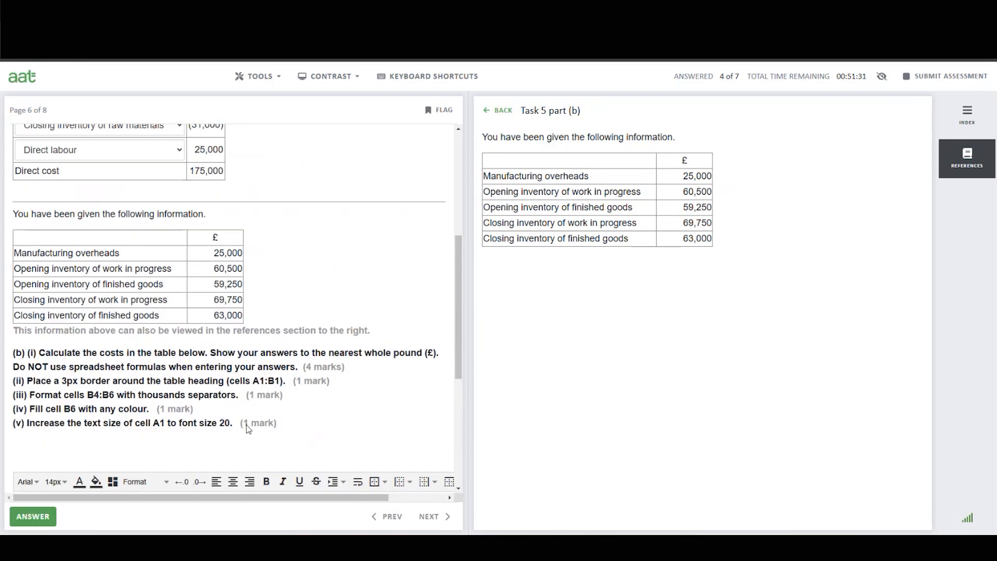
scroll(247, 423, up, 2)
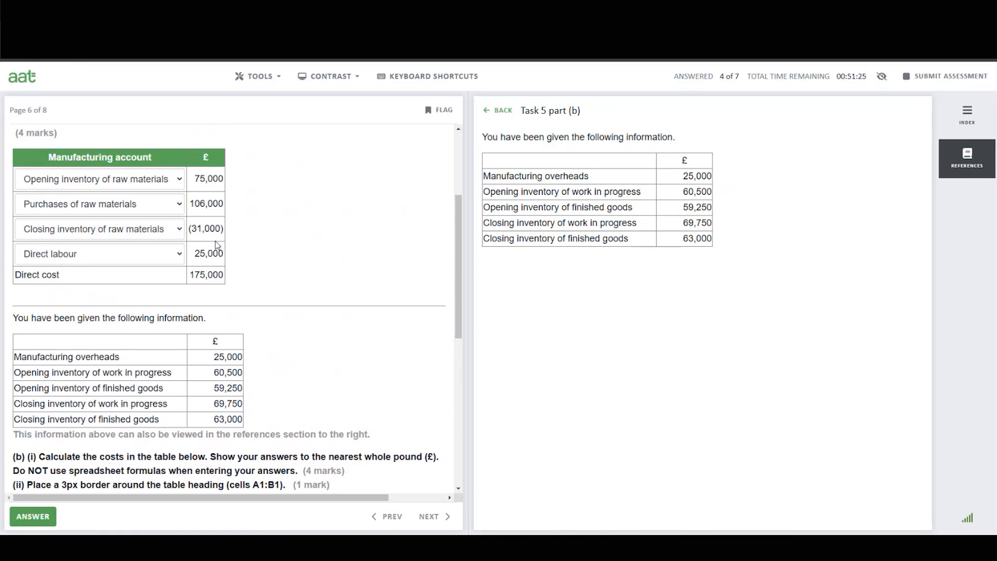
Calculate direct materials used in Calculator as 75,000 plus 106,000 minus 31,000.
key(alt+Tab)
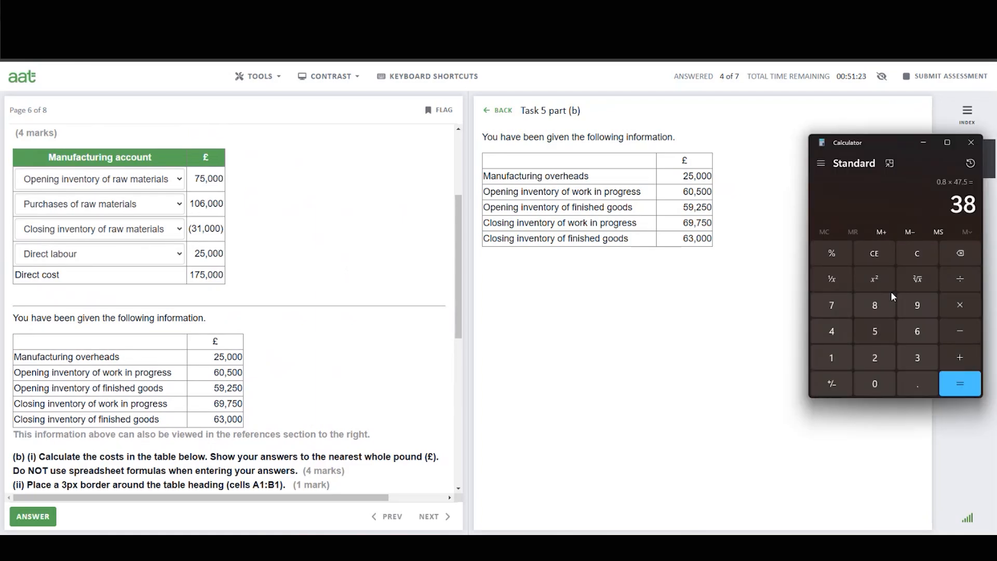
click(918, 253)
click(832, 305)
click(884, 330)
click(878, 385)
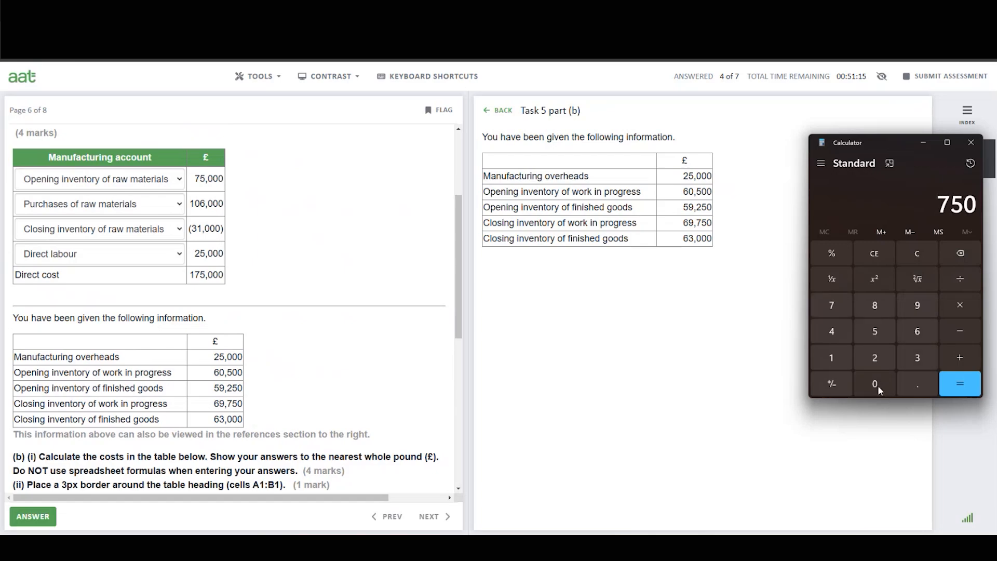
click(878, 386)
click(878, 386)
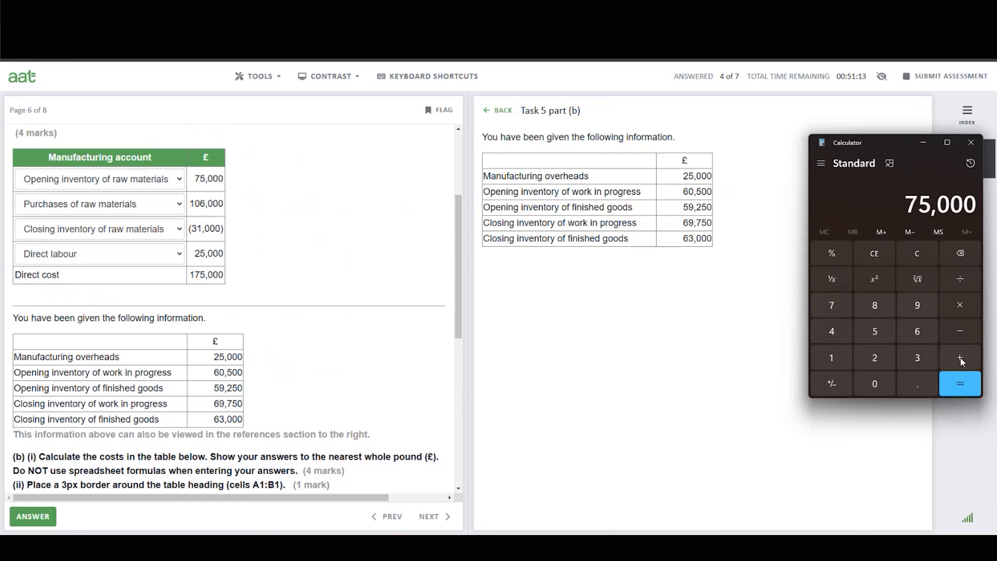
click(954, 357)
click(833, 359)
click(873, 383)
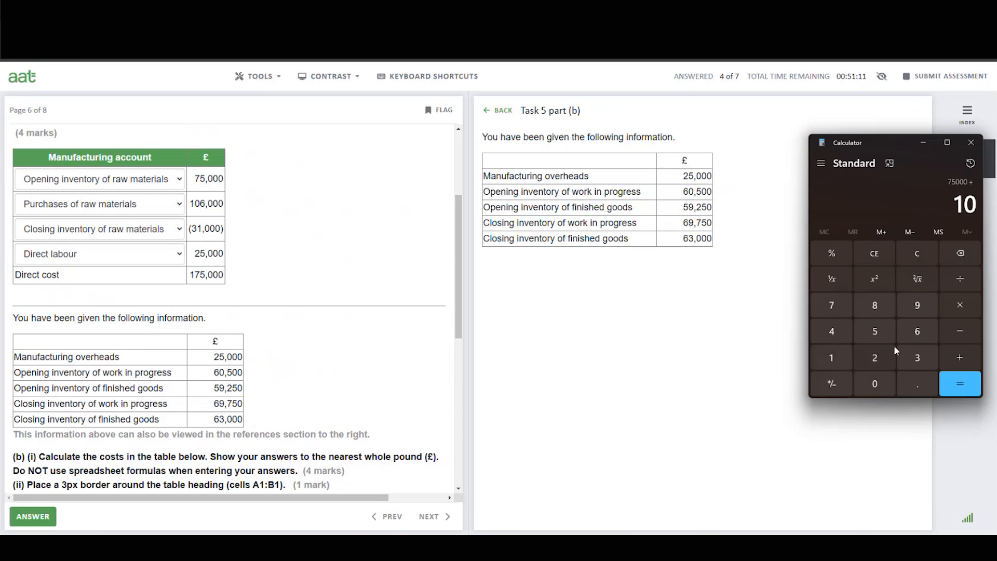
click(925, 329)
click(872, 388)
click(872, 387)
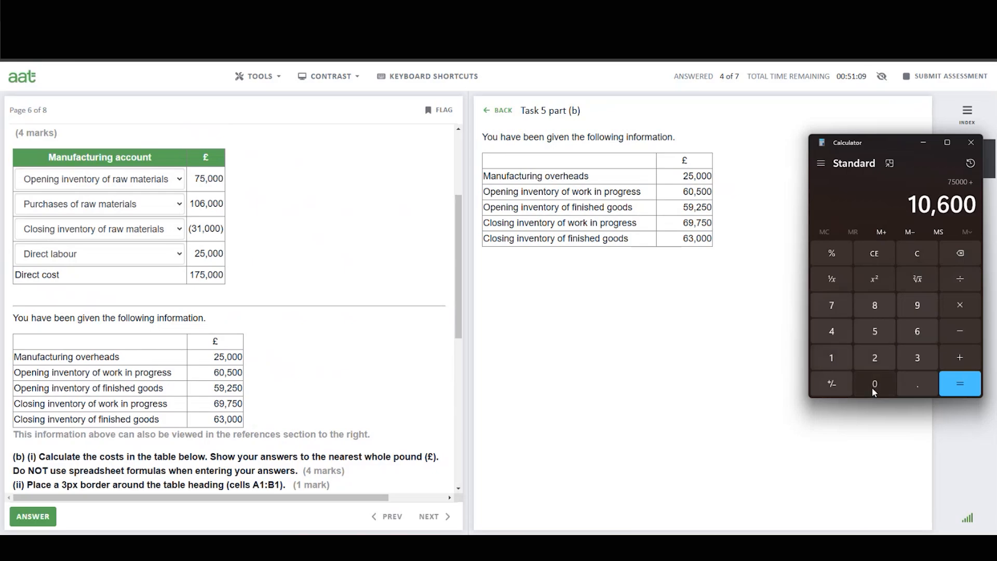
click(872, 387)
click(959, 358)
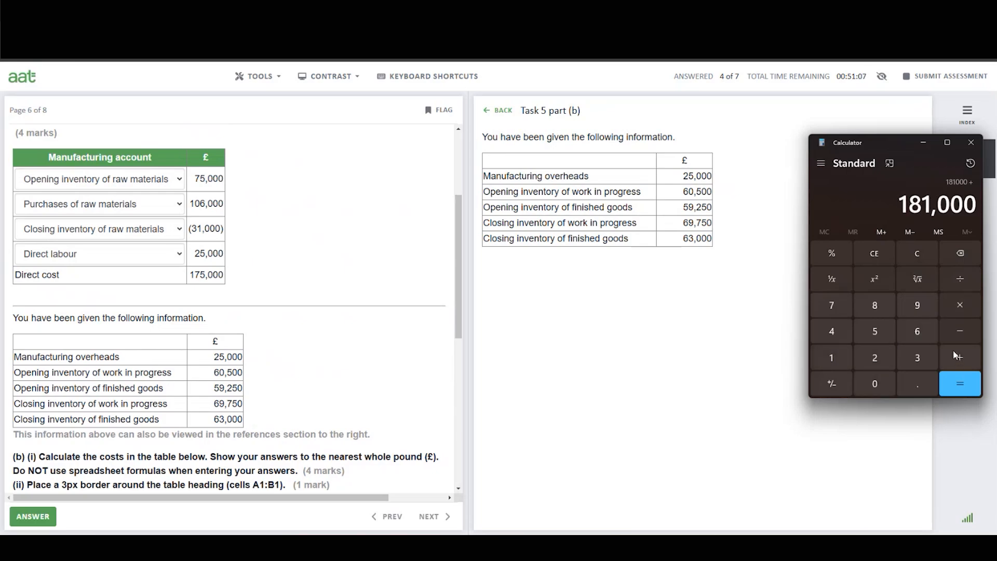
click(959, 333)
click(918, 358)
click(831, 358)
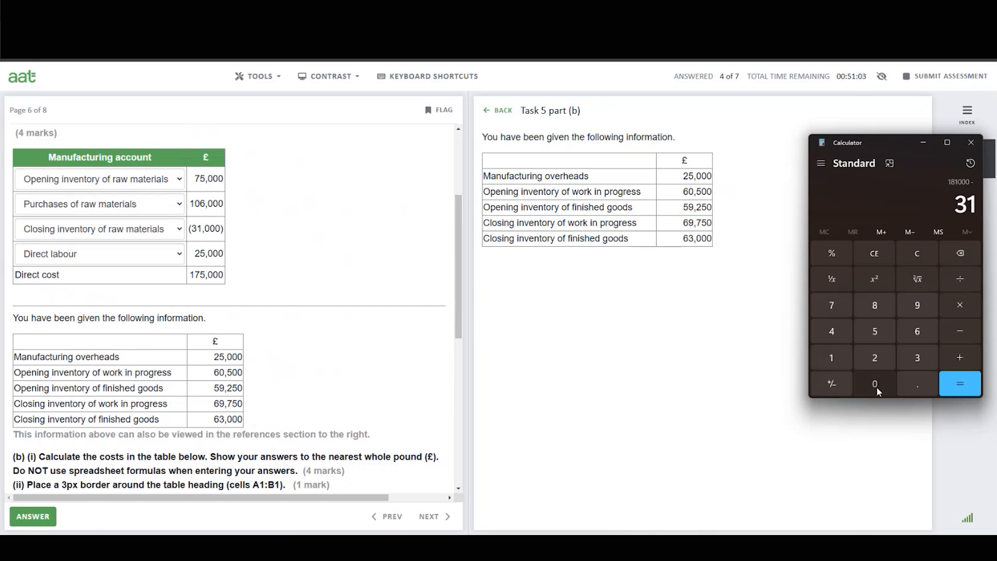
click(876, 387)
click(876, 387)
click(875, 387)
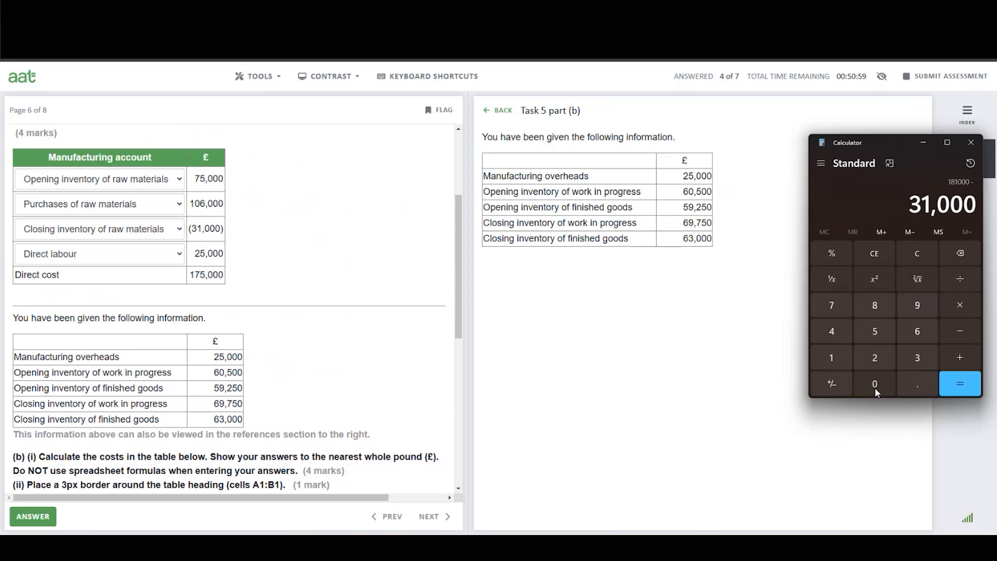
click(961, 387)
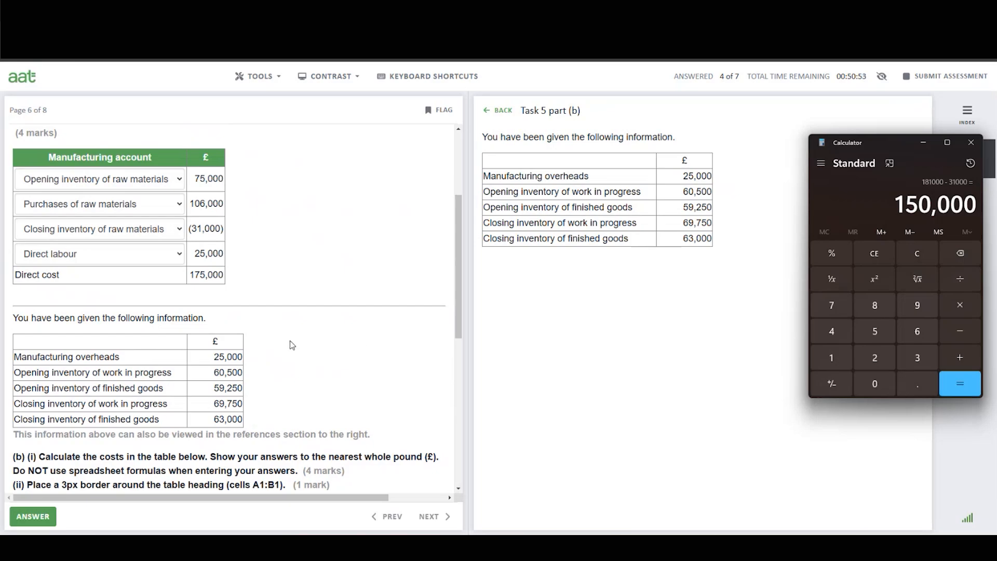
Enter 150000 as Direct materials used in cell B2 of the Task 5 part (b) table.
scroll(300, 345, down, 5)
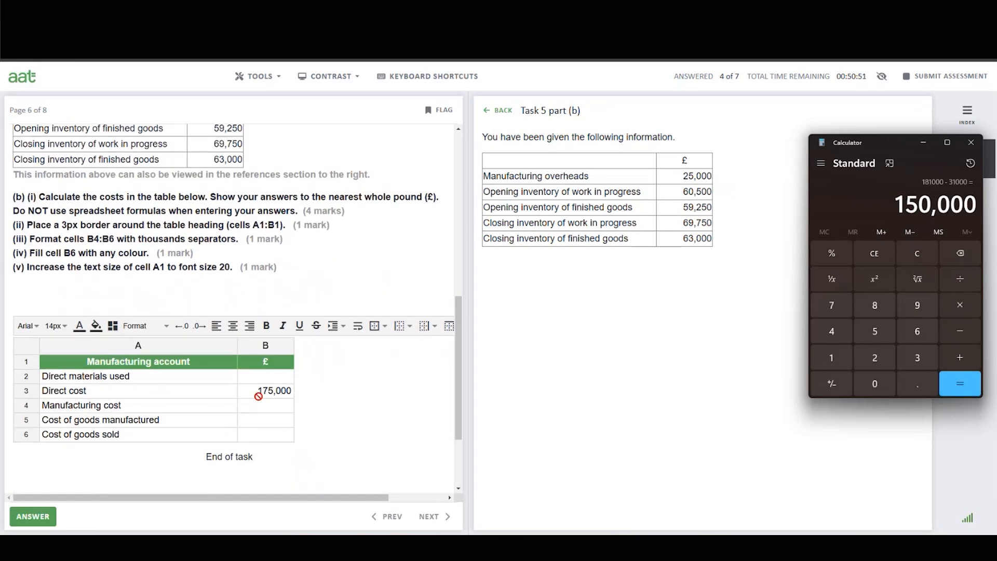
click(266, 378)
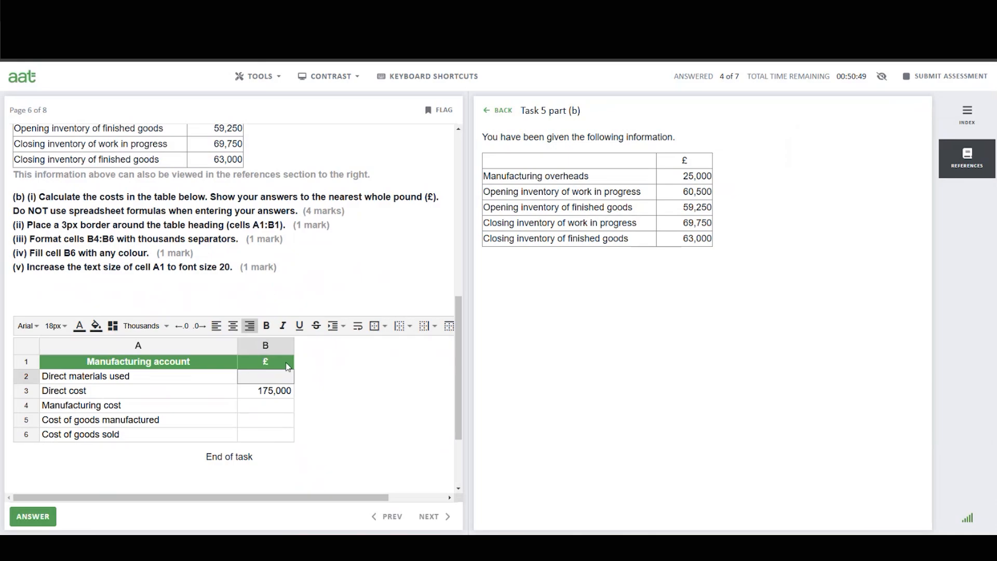
text(150000)
click(335, 379)
Calculate manufacturing cost in Calculator as 175,000 plus 25,000 manufacturing overheads.
scroll(333, 380, up, 5)
scroll(331, 378, up, 1)
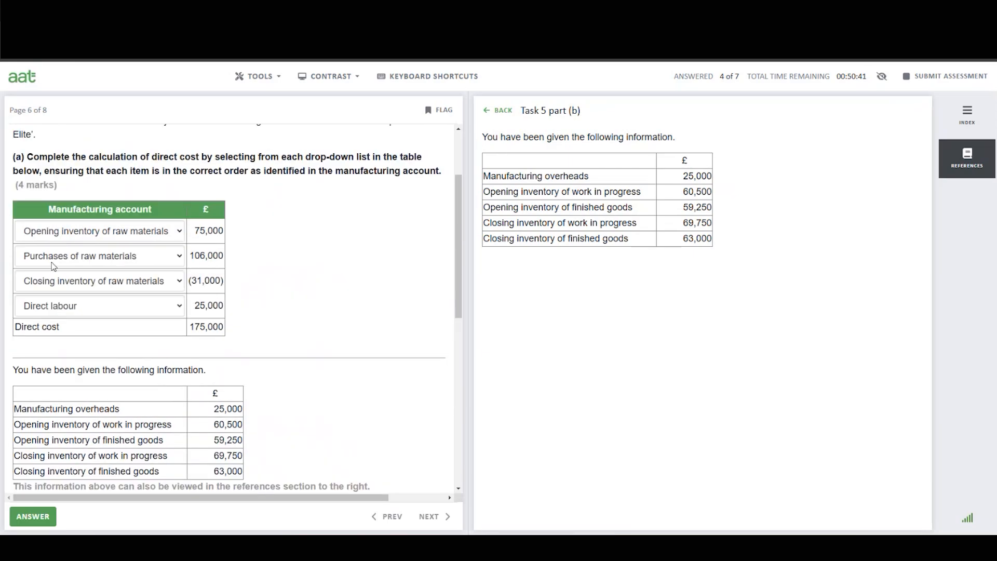
scroll(136, 327, down, 4)
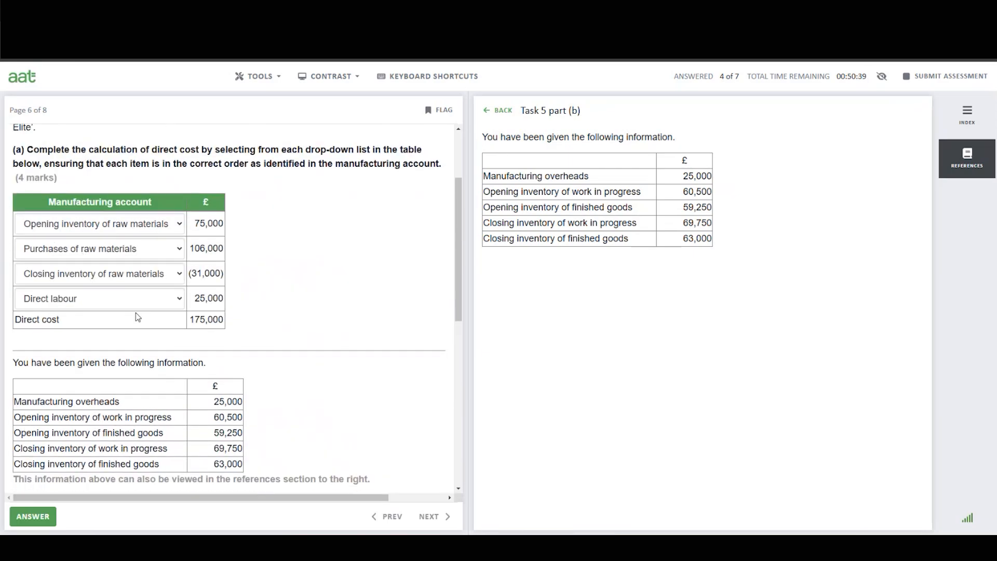
scroll(144, 310, down, 1)
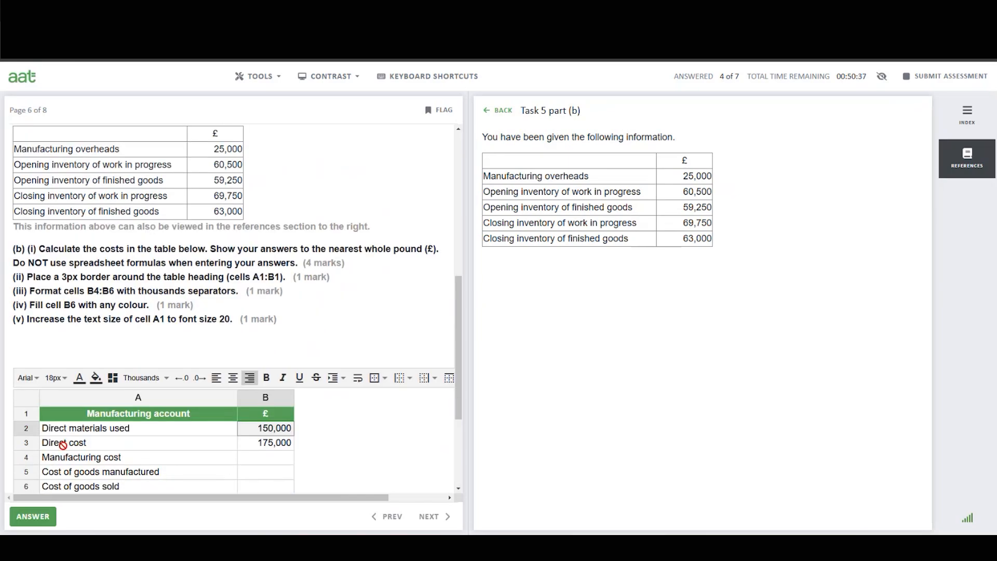
scroll(80, 443, up, 2)
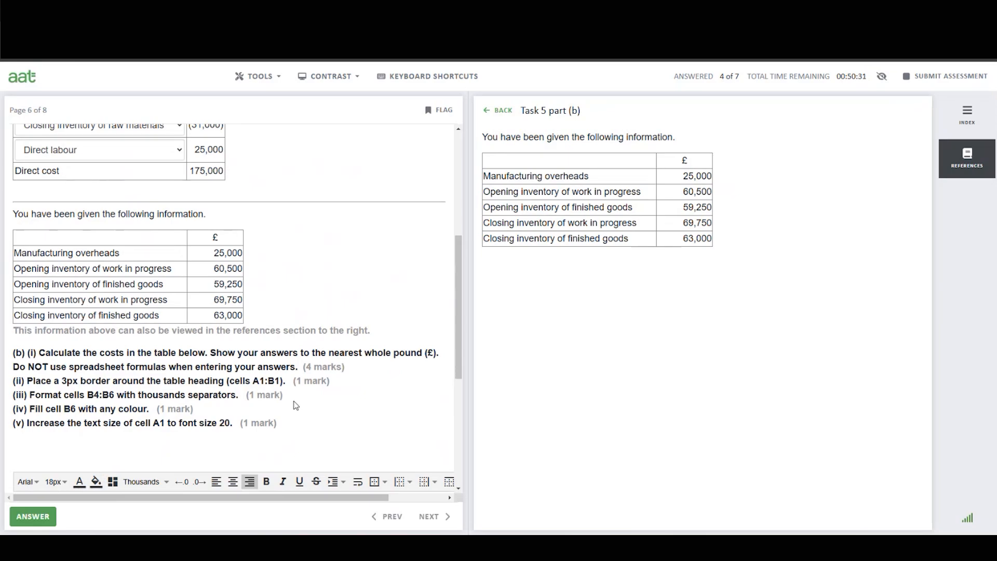
scroll(299, 405, down, 2)
scroll(303, 398, down, 2)
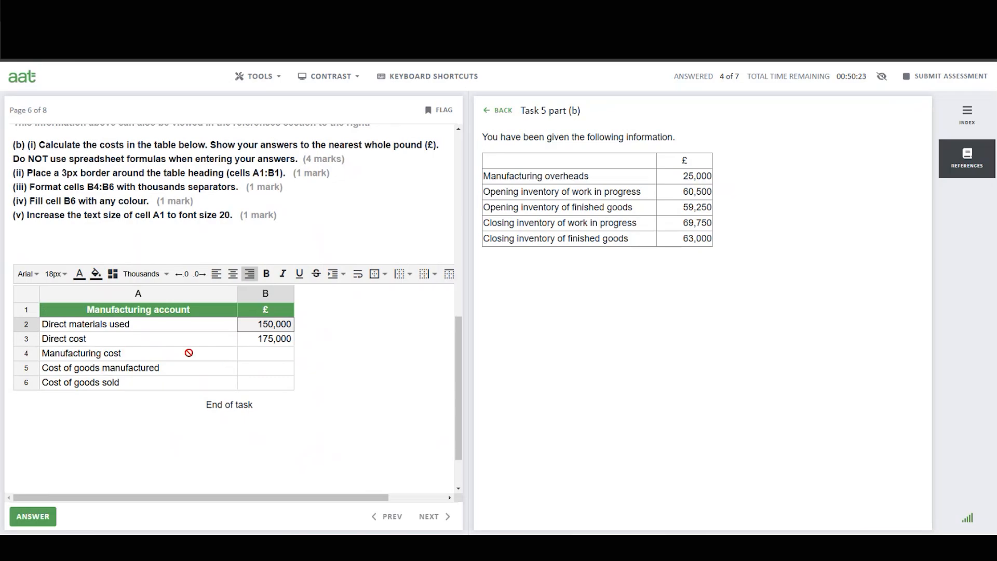
click(267, 354)
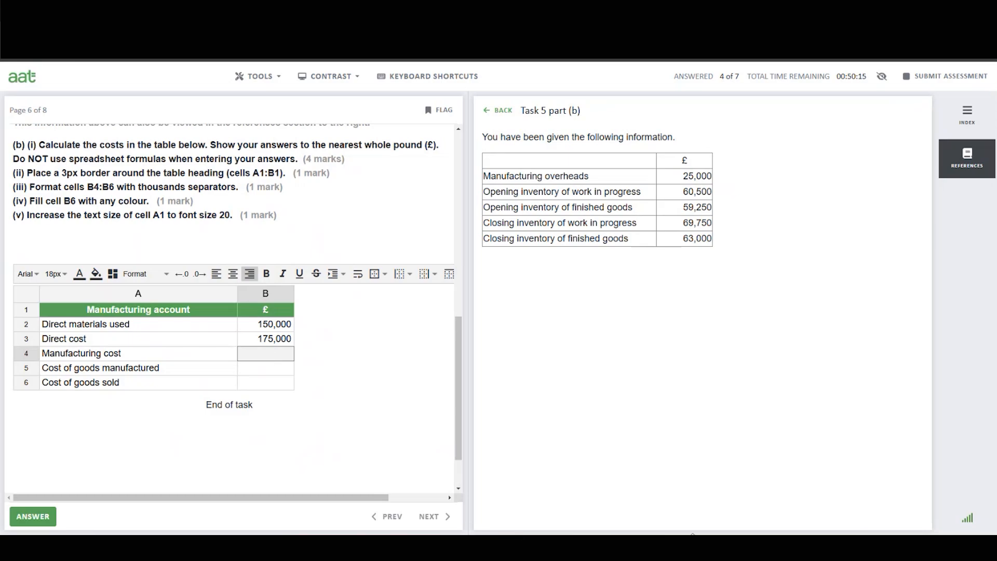
click(509, 548)
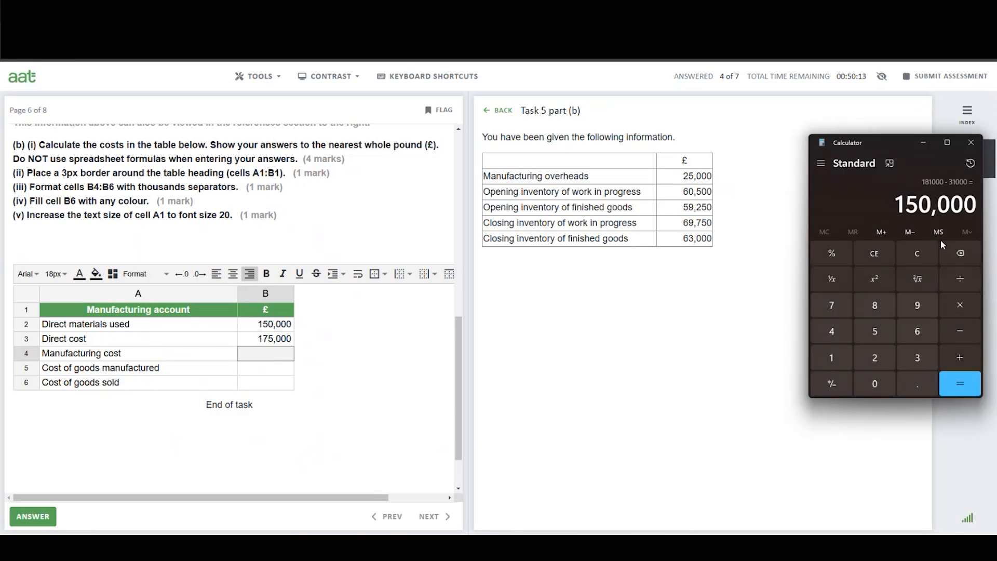
click(918, 255)
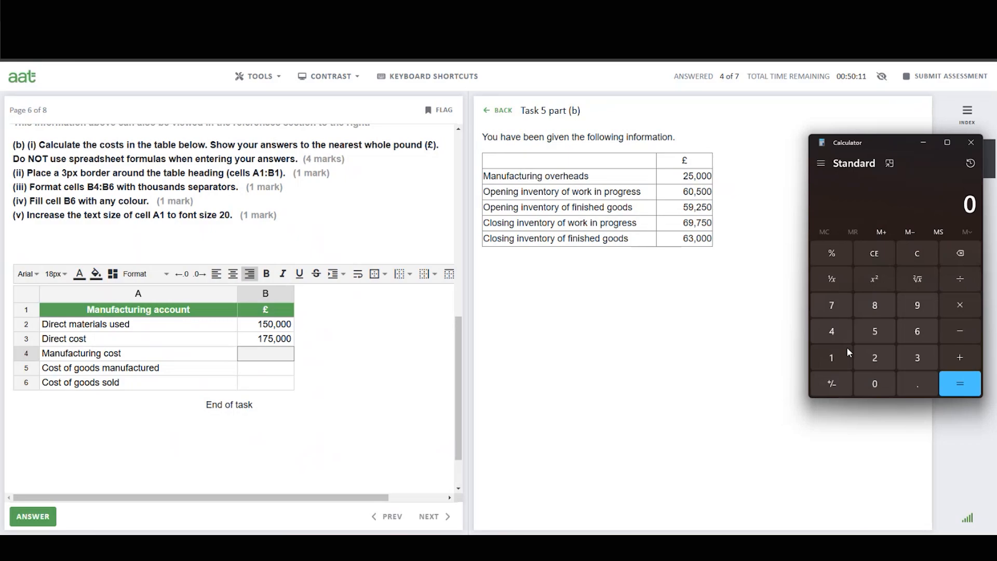
click(834, 358)
click(832, 306)
click(883, 330)
click(878, 384)
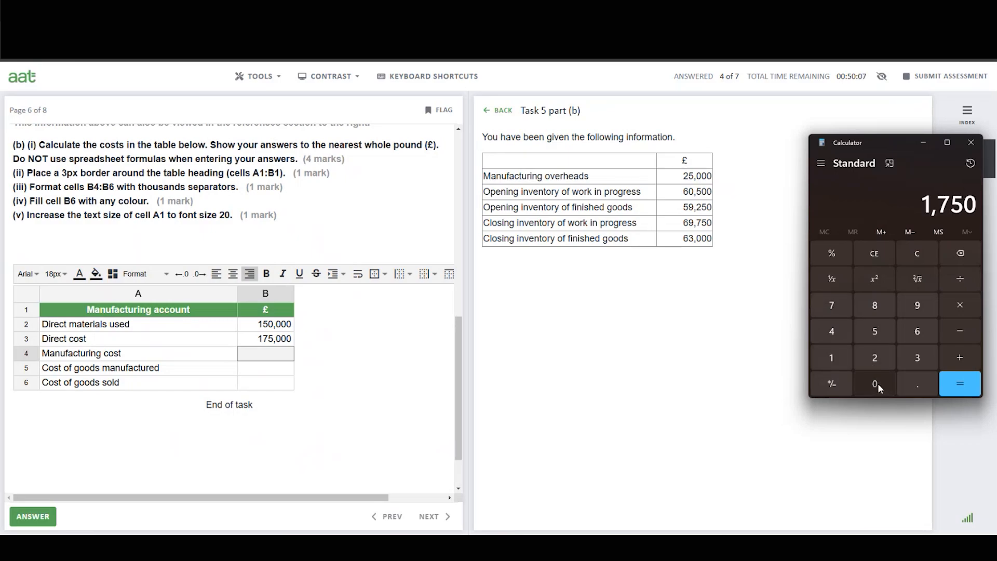
click(878, 384)
click(878, 383)
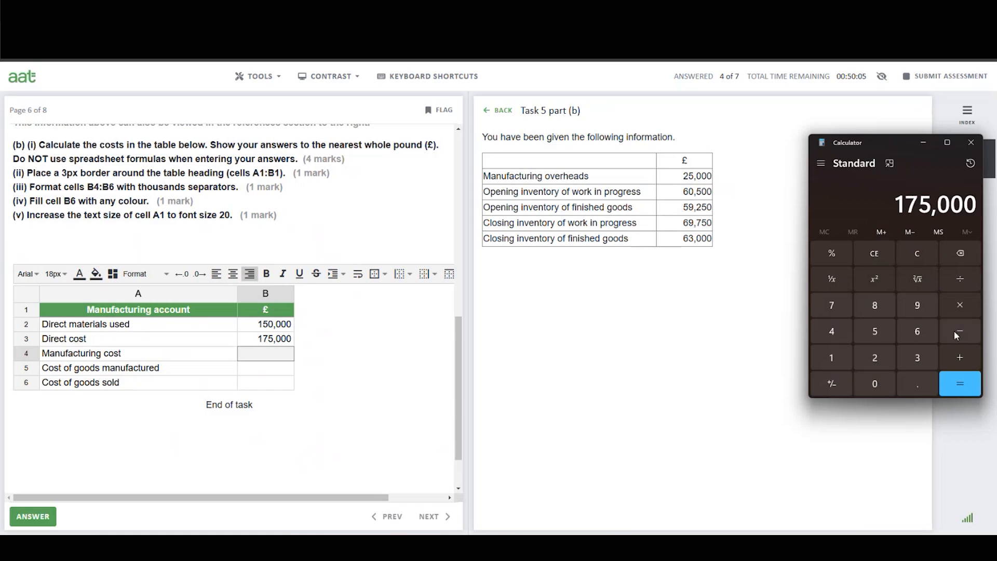
click(964, 357)
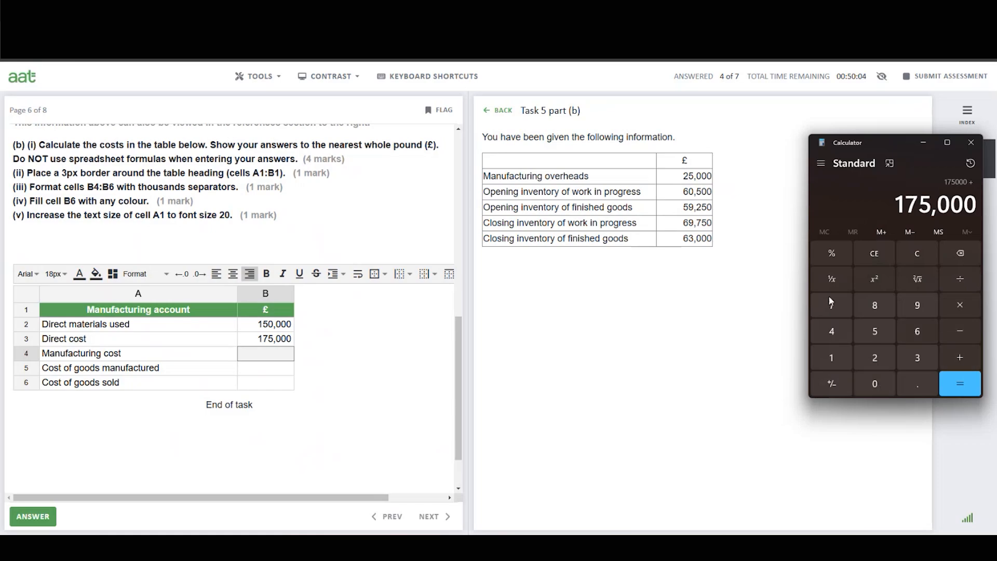
click(877, 358)
click(871, 330)
click(867, 385)
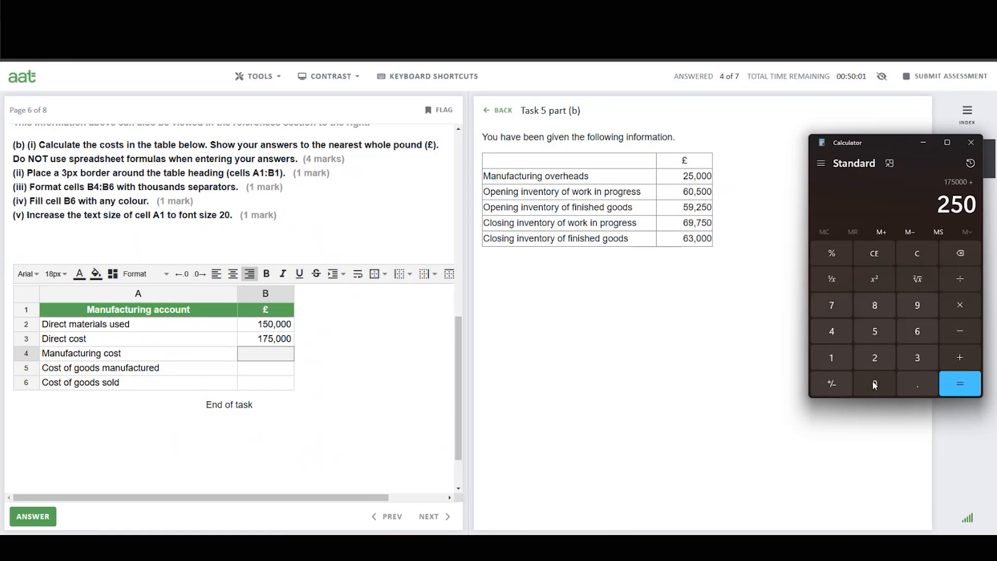
click(883, 384)
click(956, 382)
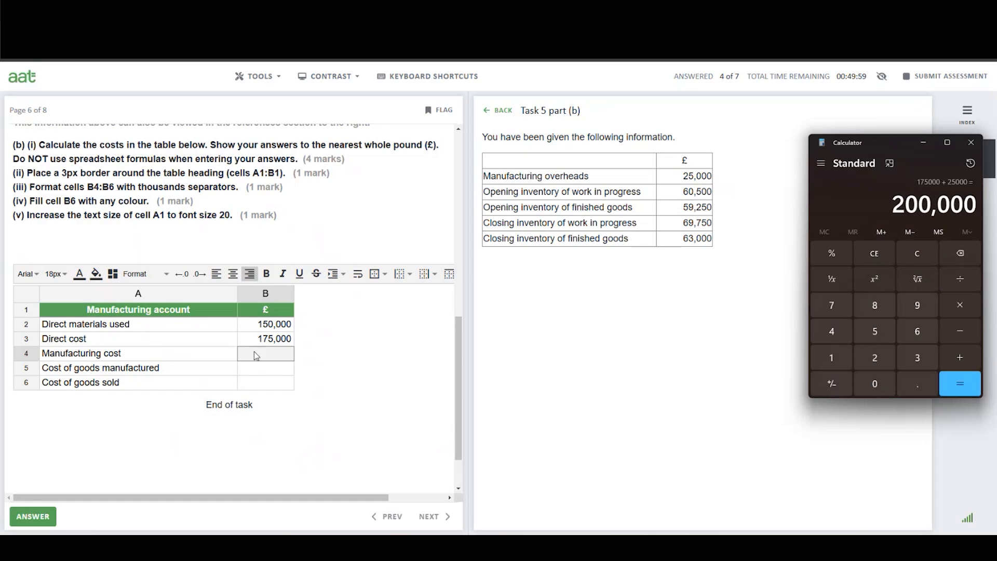
Enter 200000 as Manufacturing cost in cell B4.
click(273, 352)
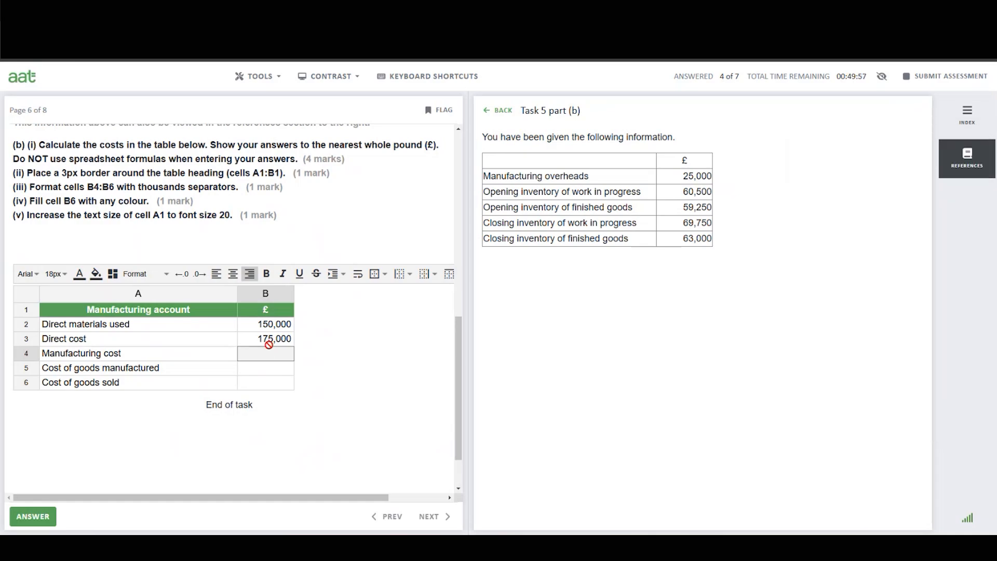
text(200000)
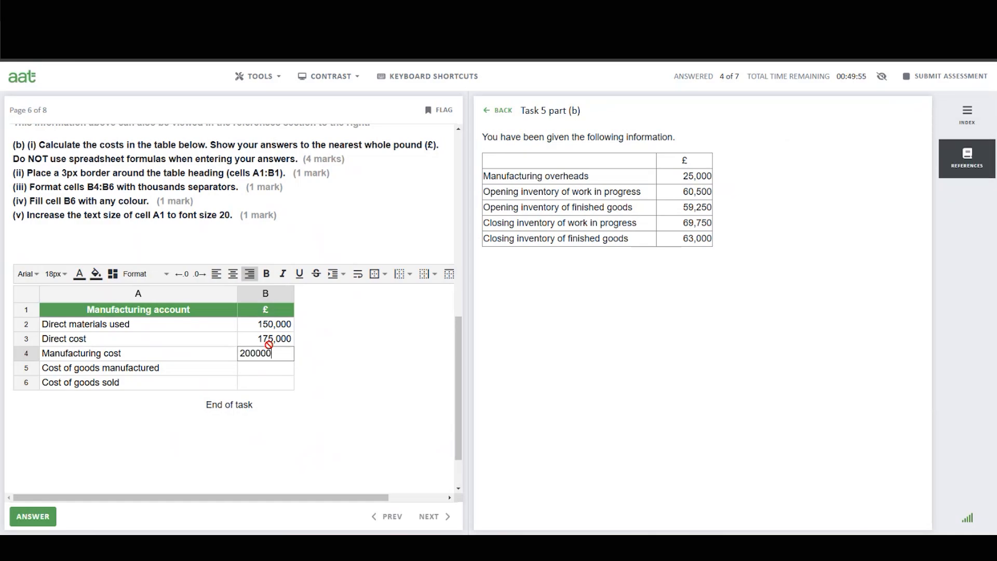
click(276, 368)
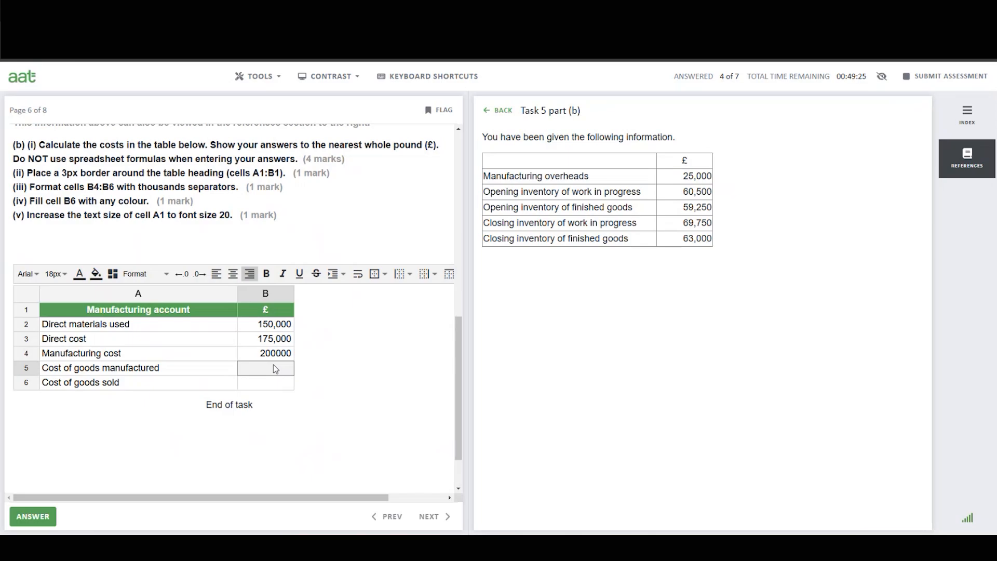
Calculate cost of goods manufactured in Calculator as 200,000 plus 60,500 minus 69,750.
click(713, 530)
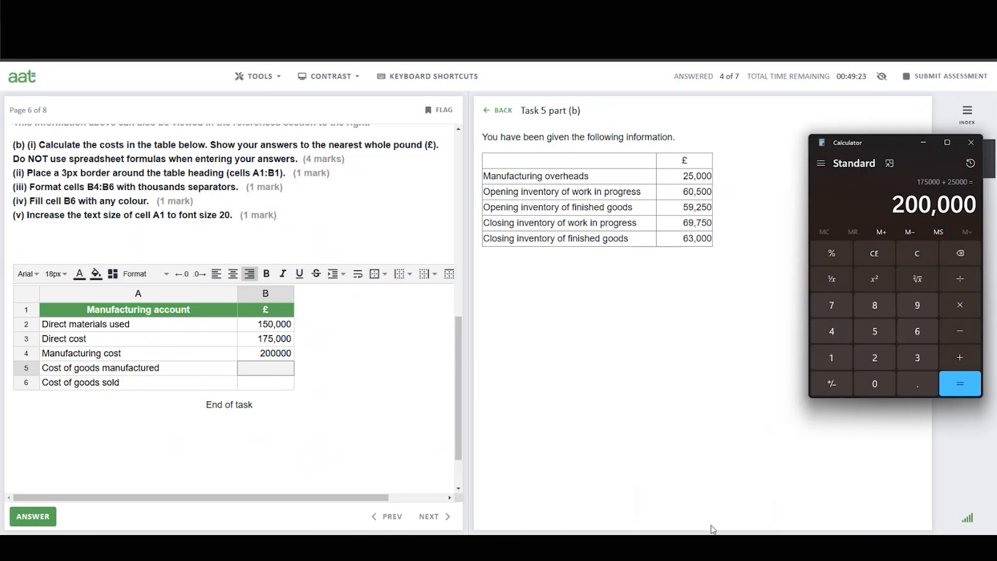
click(918, 254)
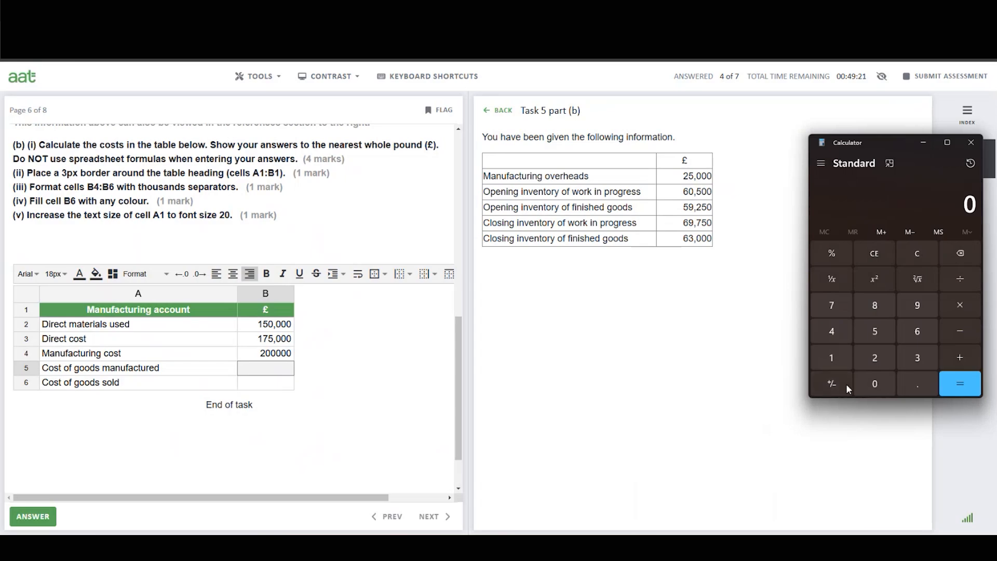
click(877, 358)
click(874, 394)
click(874, 395)
click(874, 395)
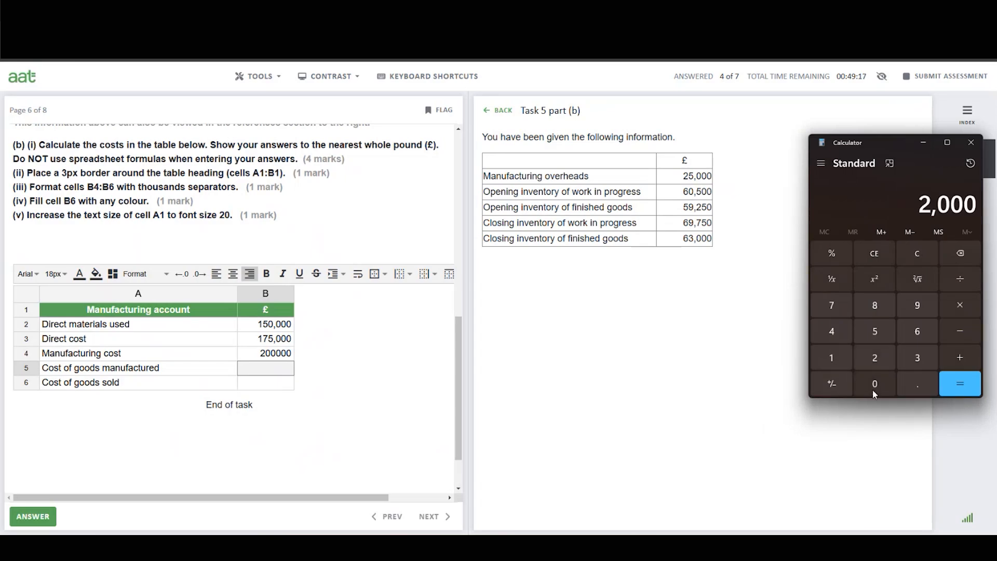
click(874, 394)
click(875, 395)
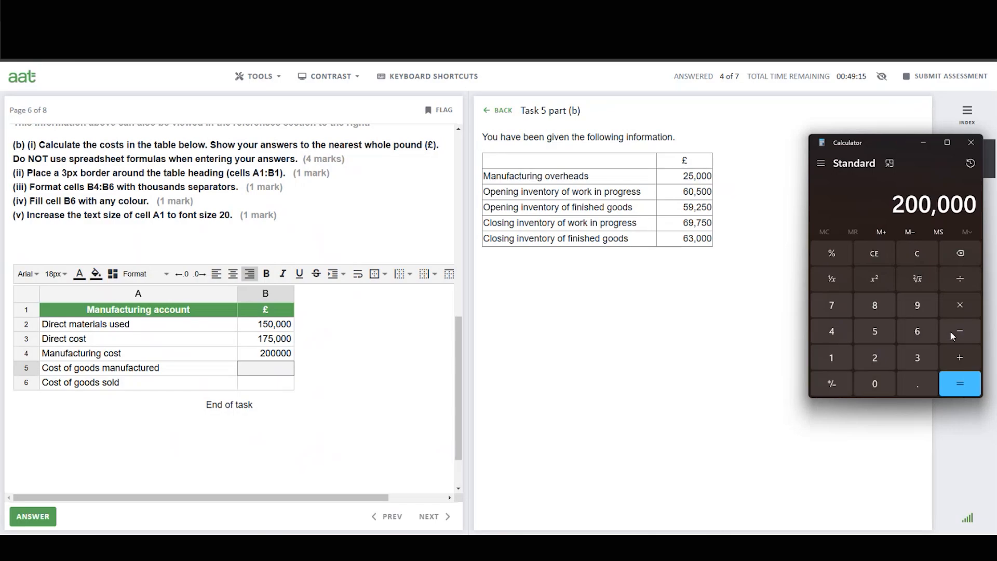
click(966, 357)
click(917, 331)
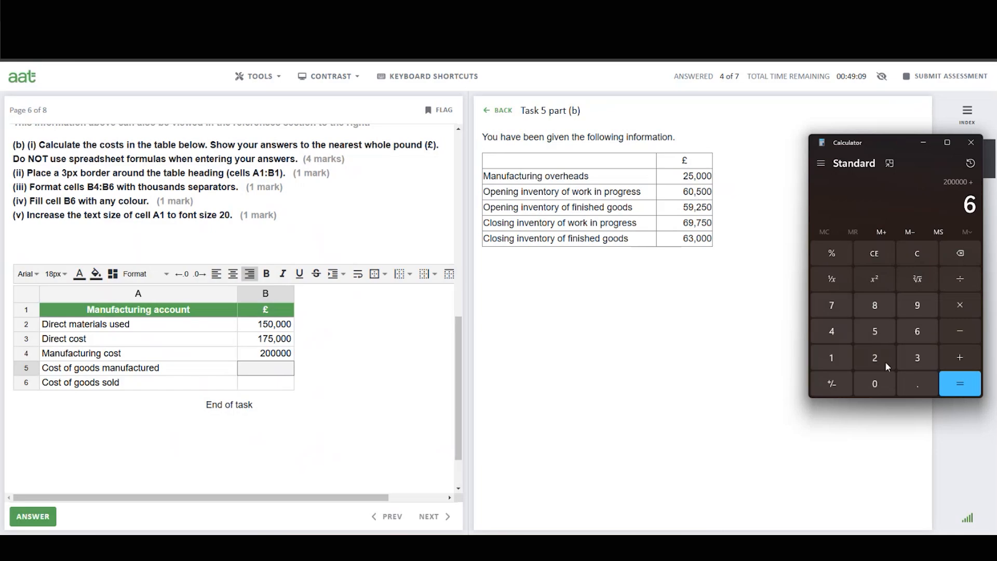
click(876, 384)
click(875, 332)
click(874, 383)
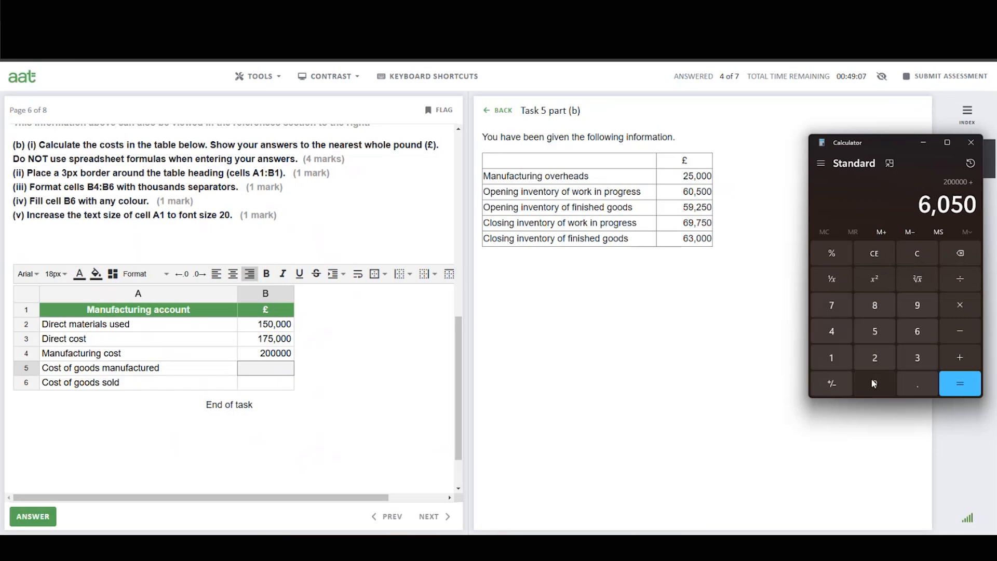
click(874, 384)
click(962, 332)
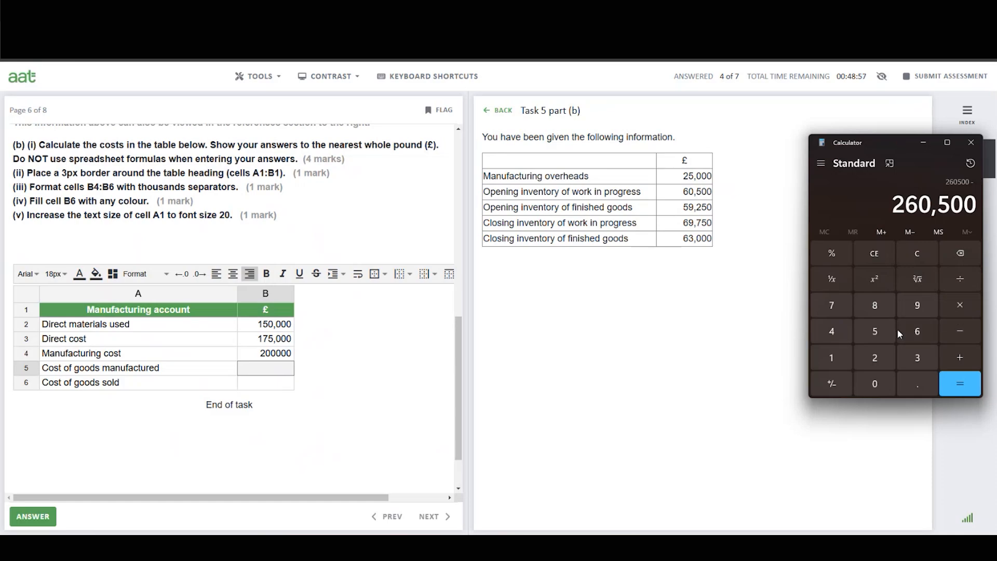
click(918, 330)
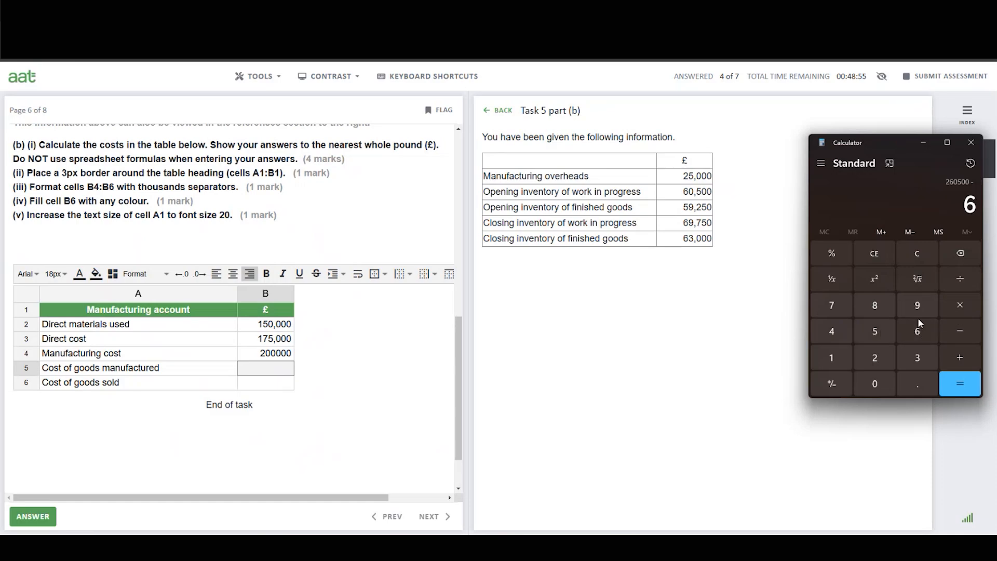
click(917, 309)
click(830, 307)
click(877, 331)
click(875, 385)
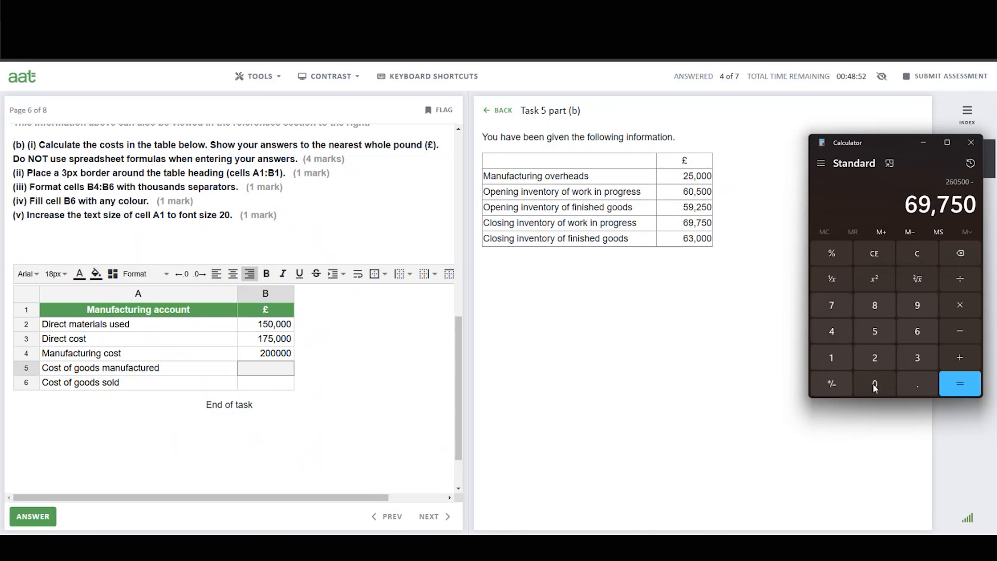
click(958, 392)
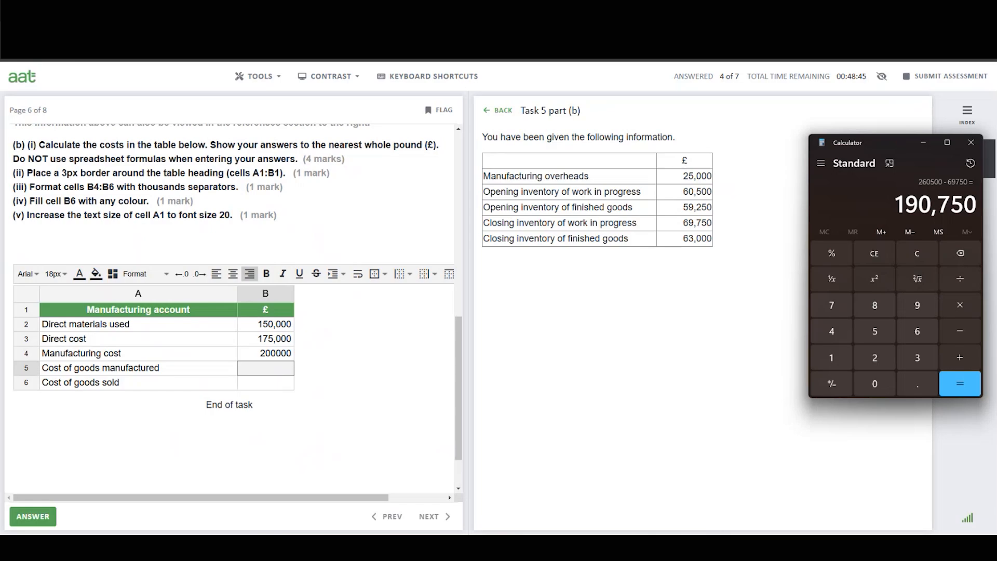
Enter 190750 as Cost of goods manufactured in cell B5.
click(279, 363)
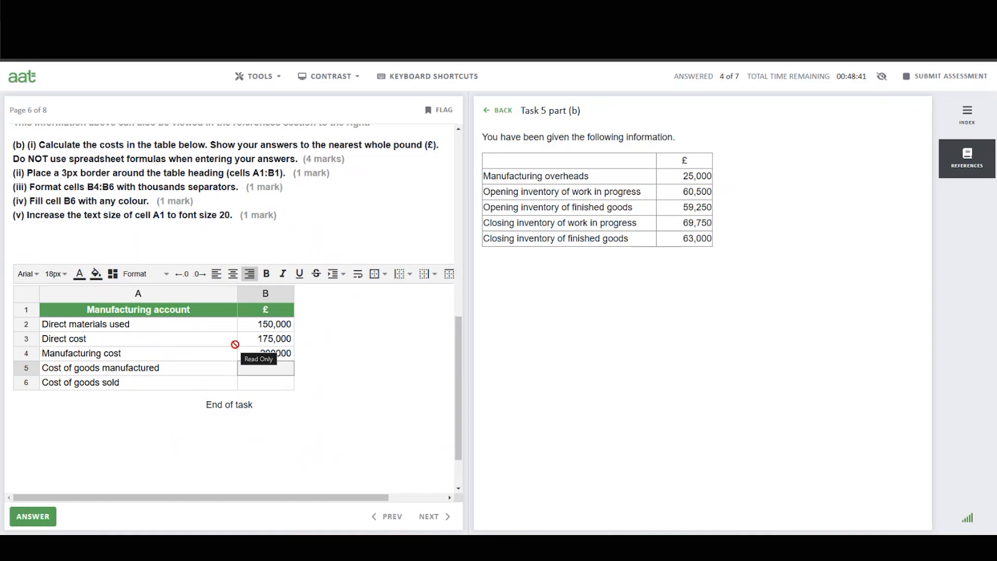
text(190)
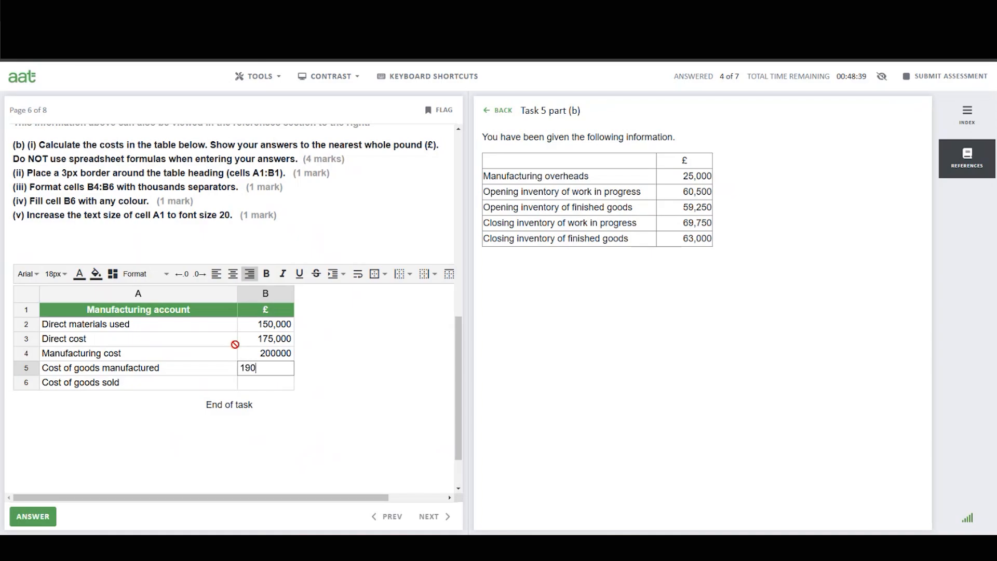
text(750)
click(265, 384)
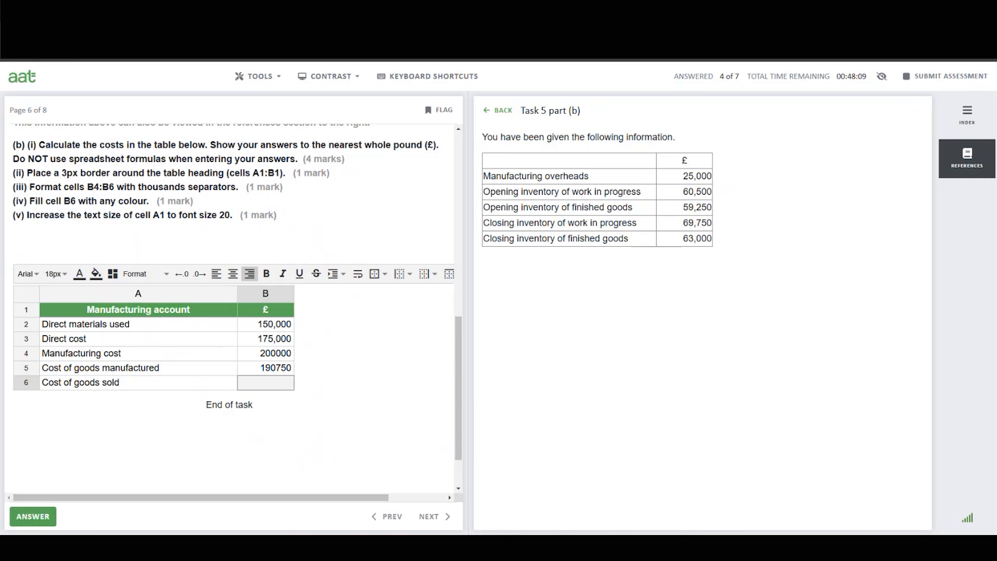
Calculate cost of goods sold in Calculator as 190,750 plus 59,250 minus 63,000.
click(492, 548)
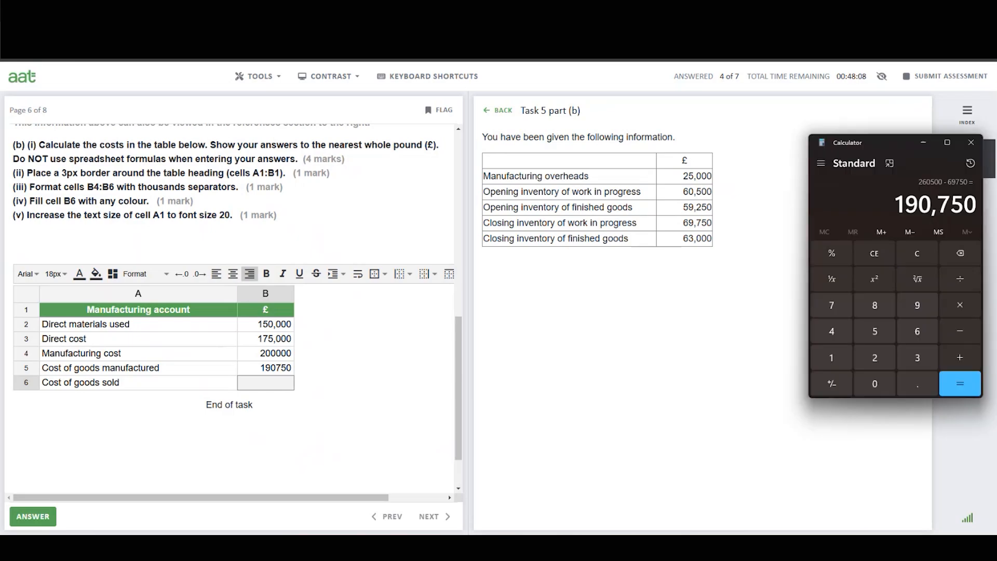
click(916, 253)
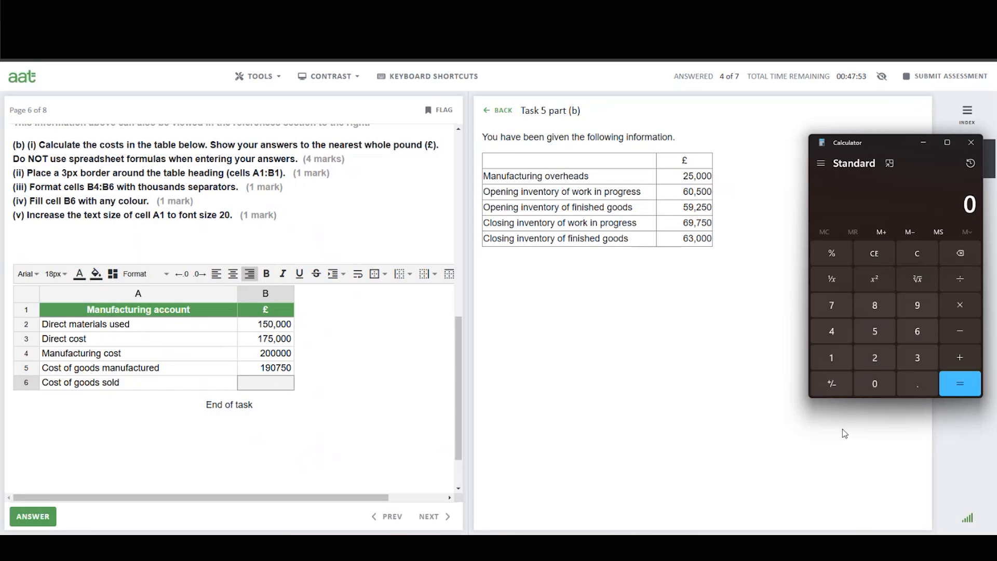
click(829, 360)
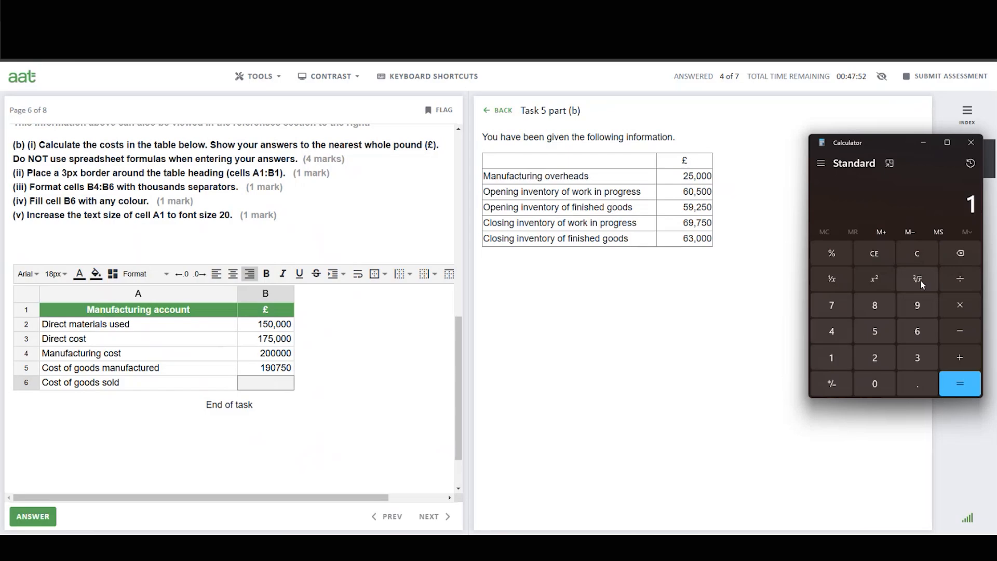
click(926, 308)
click(879, 382)
click(830, 308)
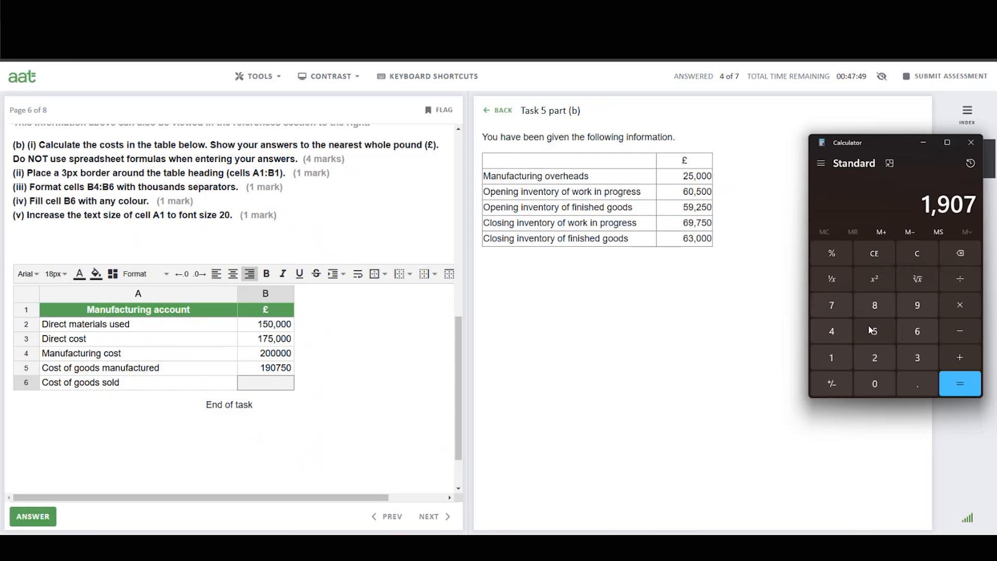
click(875, 332)
click(878, 386)
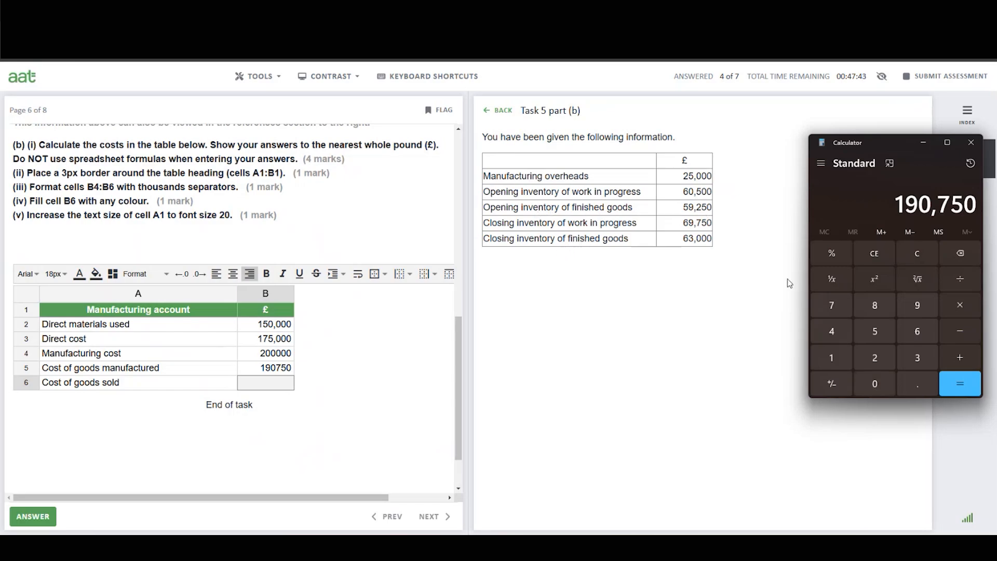
click(962, 359)
click(877, 330)
click(920, 306)
click(877, 358)
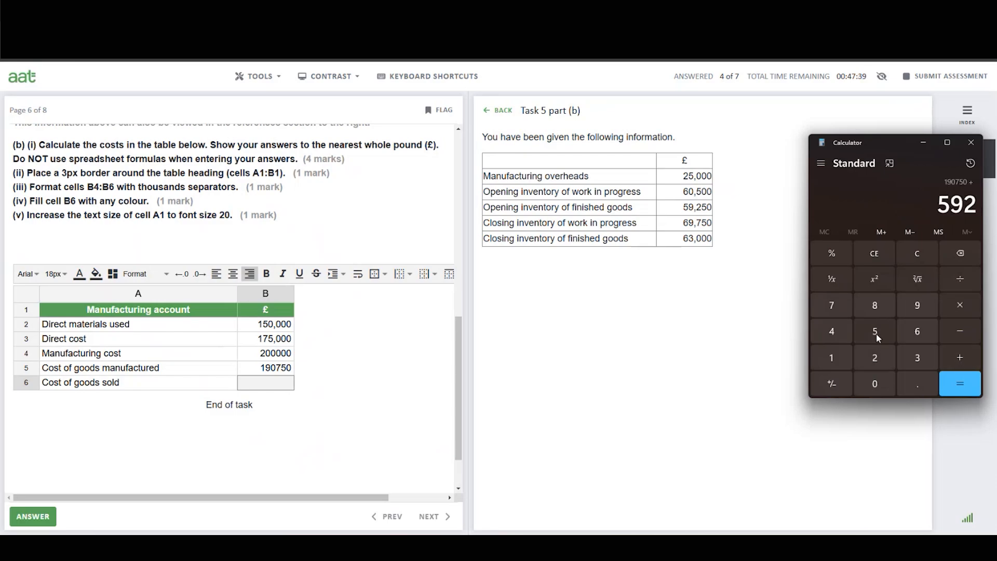
click(877, 333)
click(876, 384)
click(961, 333)
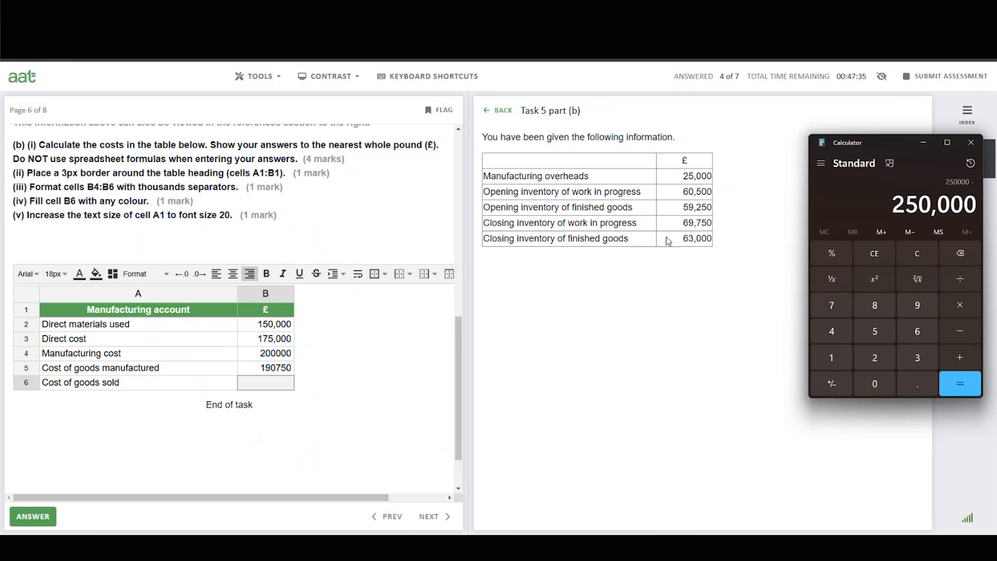
click(922, 333)
click(918, 358)
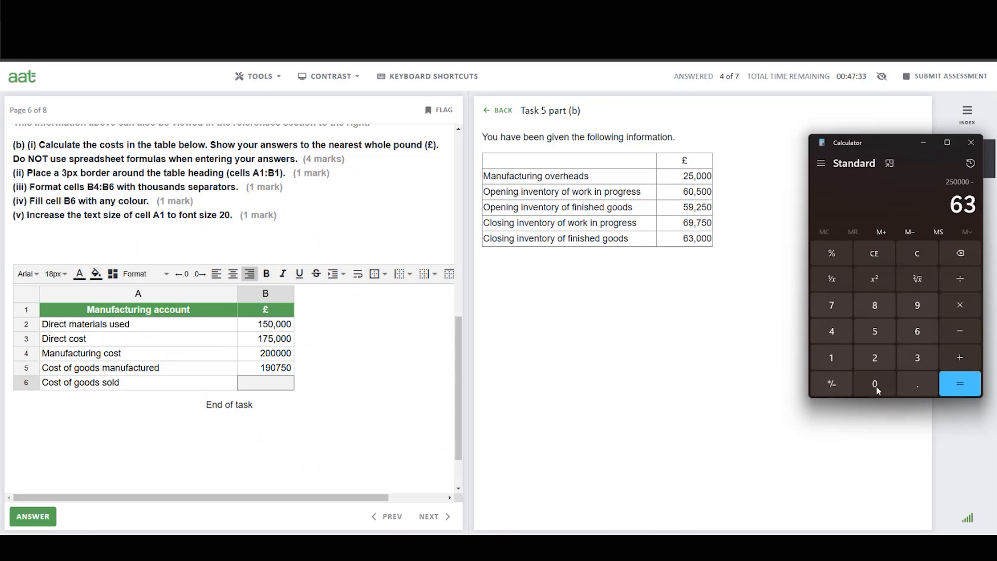
click(876, 386)
click(876, 387)
click(876, 387)
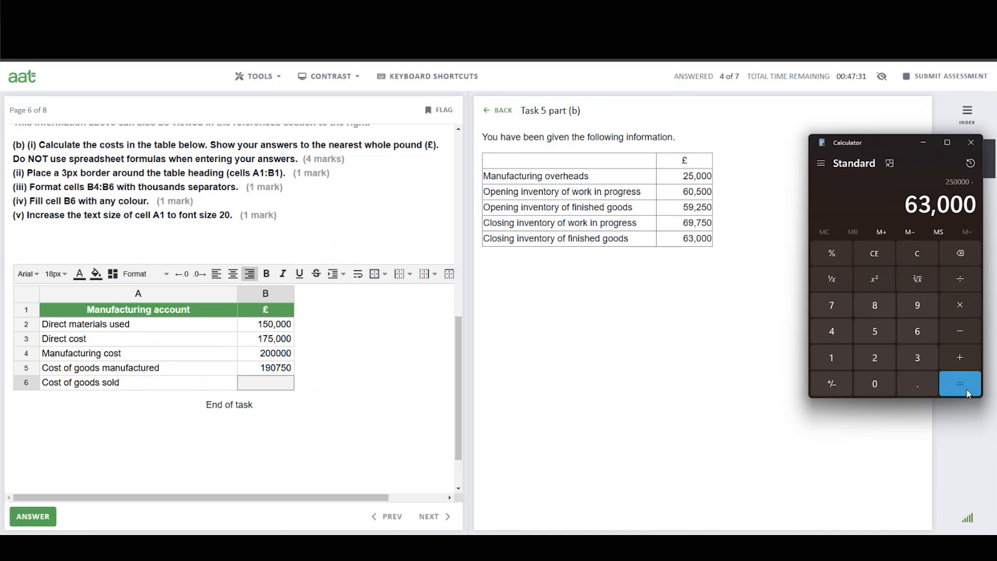
click(960, 384)
Enter 187000 as Cost of goods sold in cell B6.
click(286, 388)
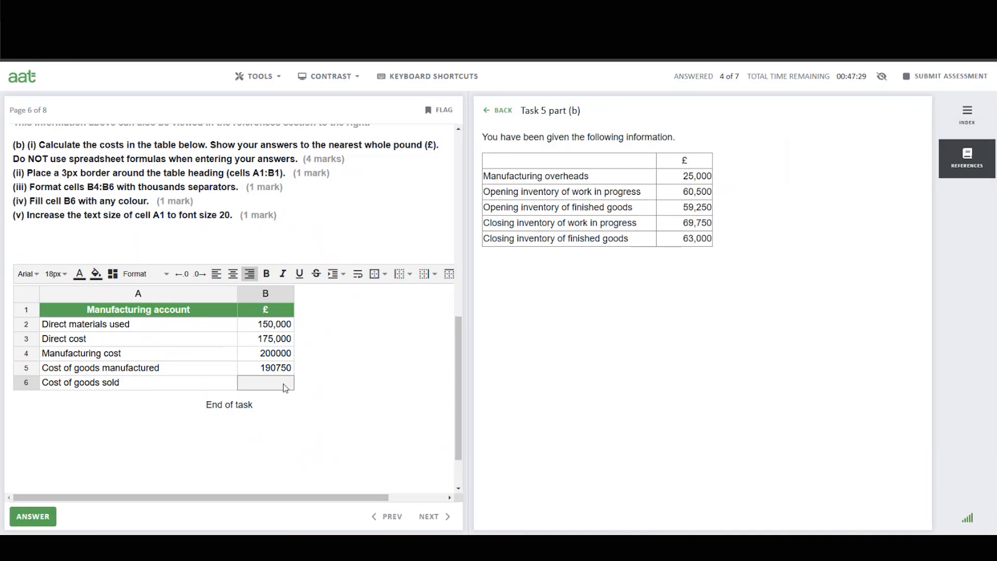
text(187000)
key(Return)
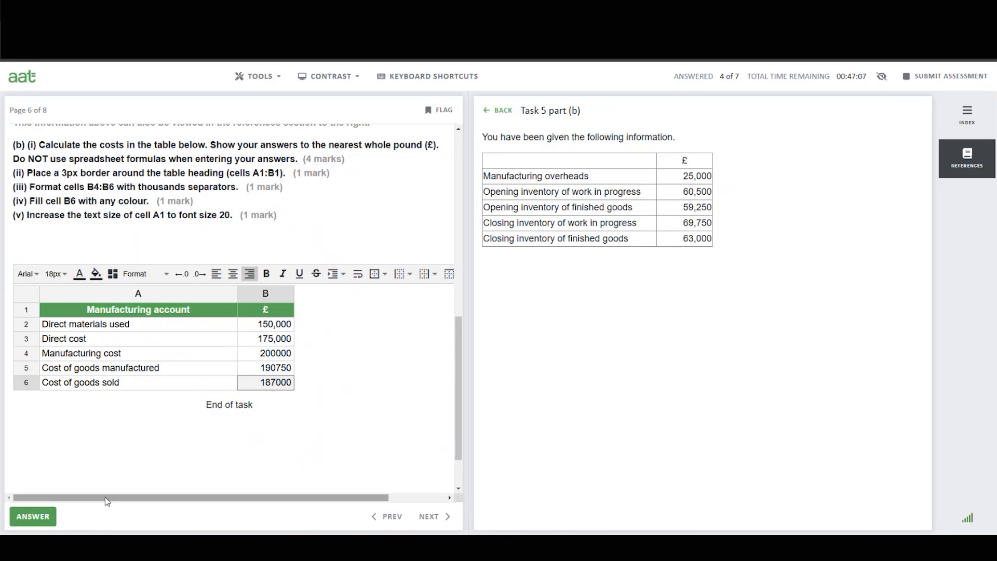
Hide the references panel and apply a 3px solid black border around heading cells A1:B1.
drag(133, 498, 95, 478)
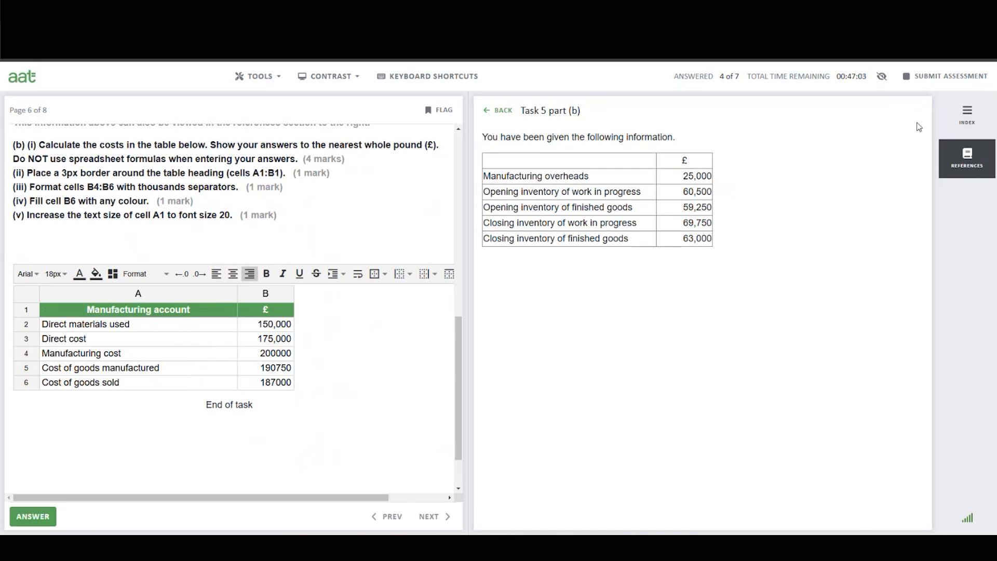
click(975, 161)
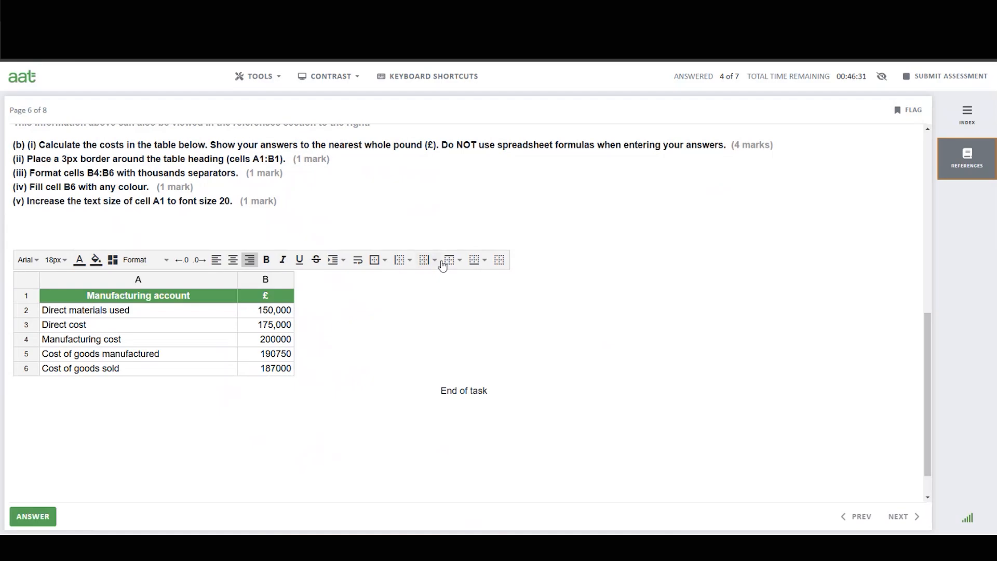
click(386, 263)
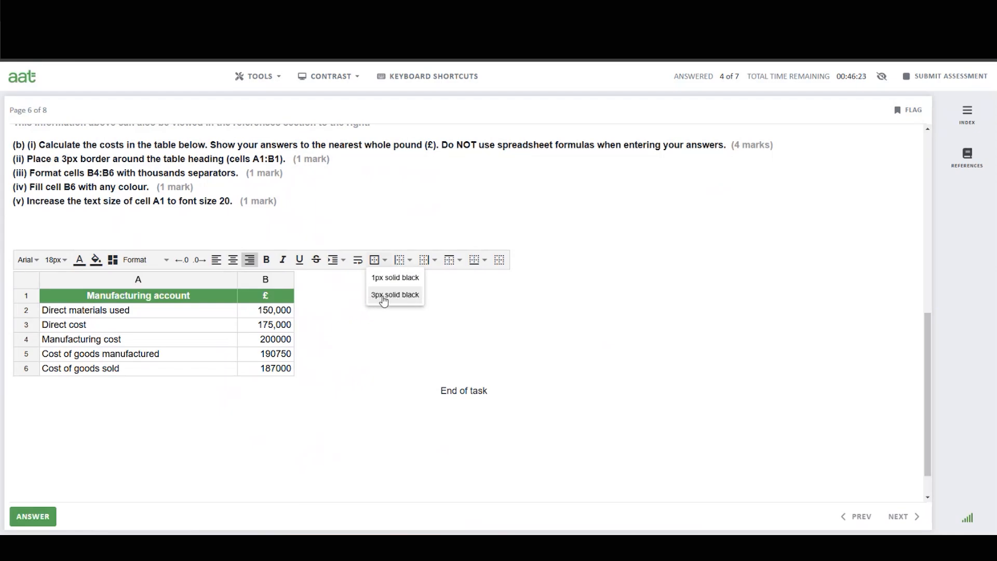
click(385, 204)
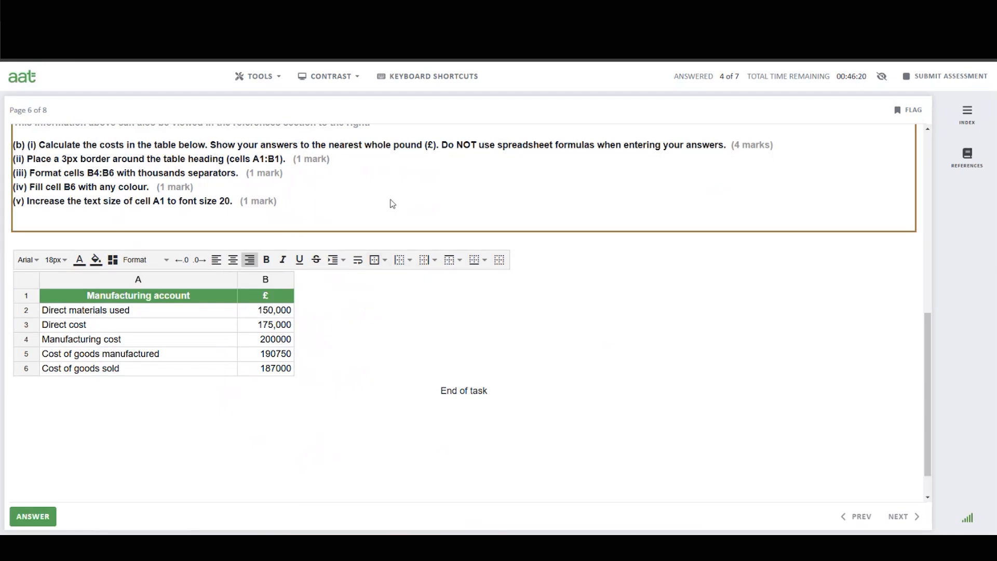
click(159, 300)
drag(160, 301, 257, 296)
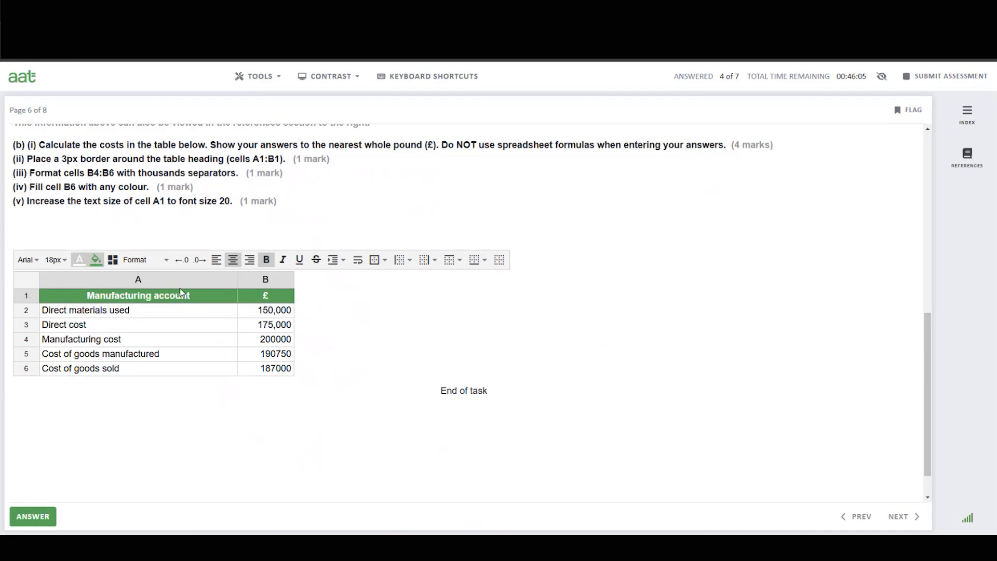
click(376, 267)
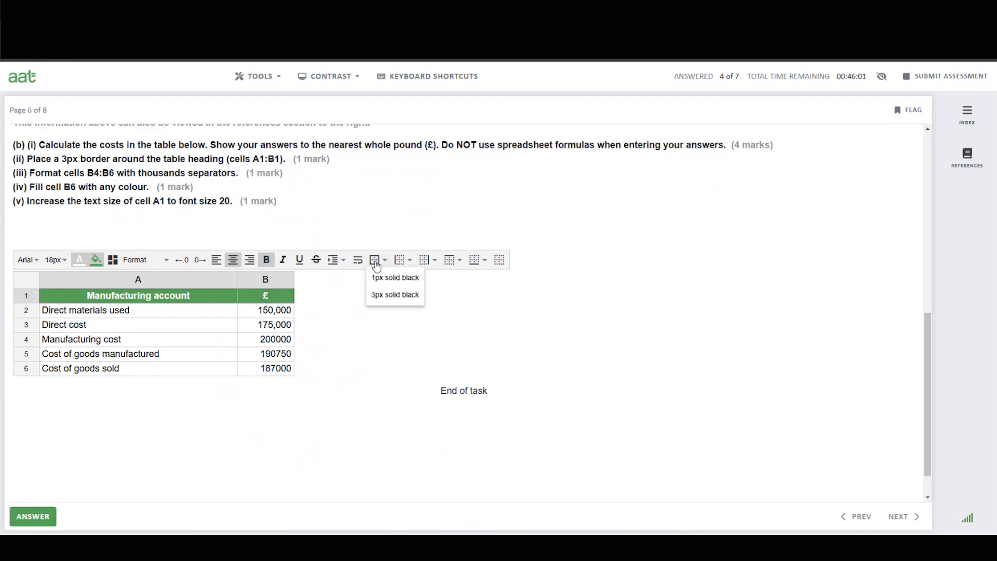
click(382, 295)
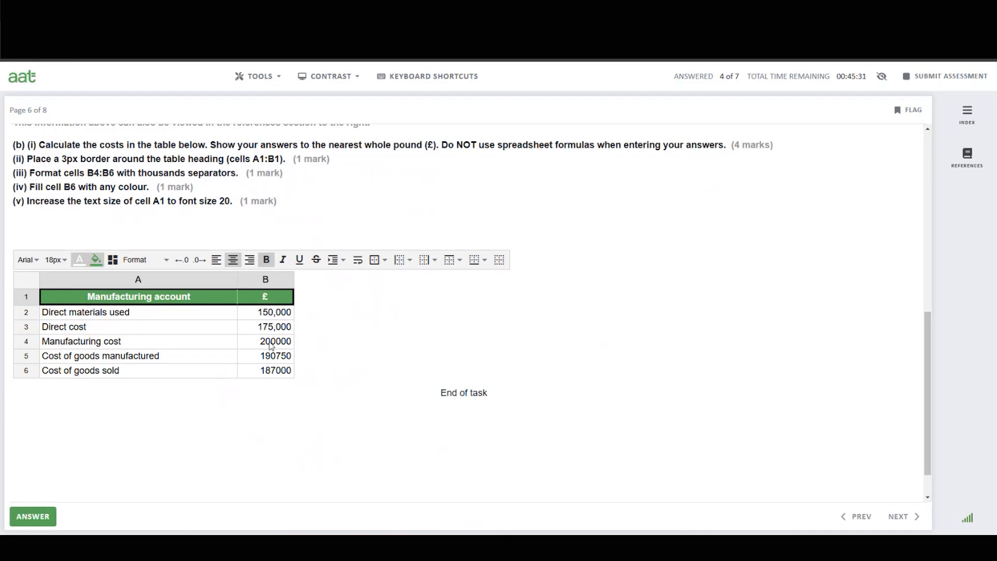
Apply Accounting format to cells B4:B6, then clear that formatting again.
click(274, 342)
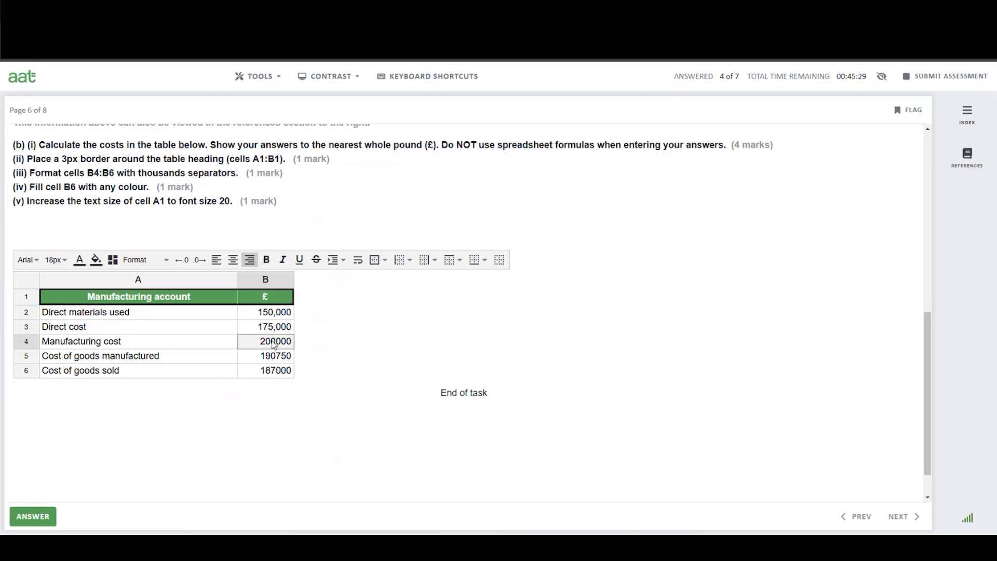
drag(273, 345, 278, 374)
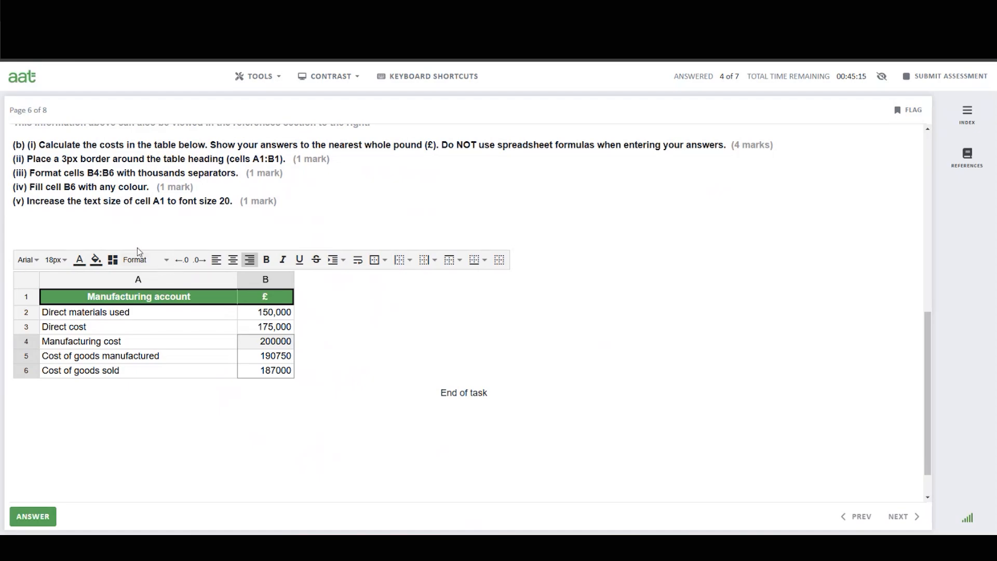
click(167, 262)
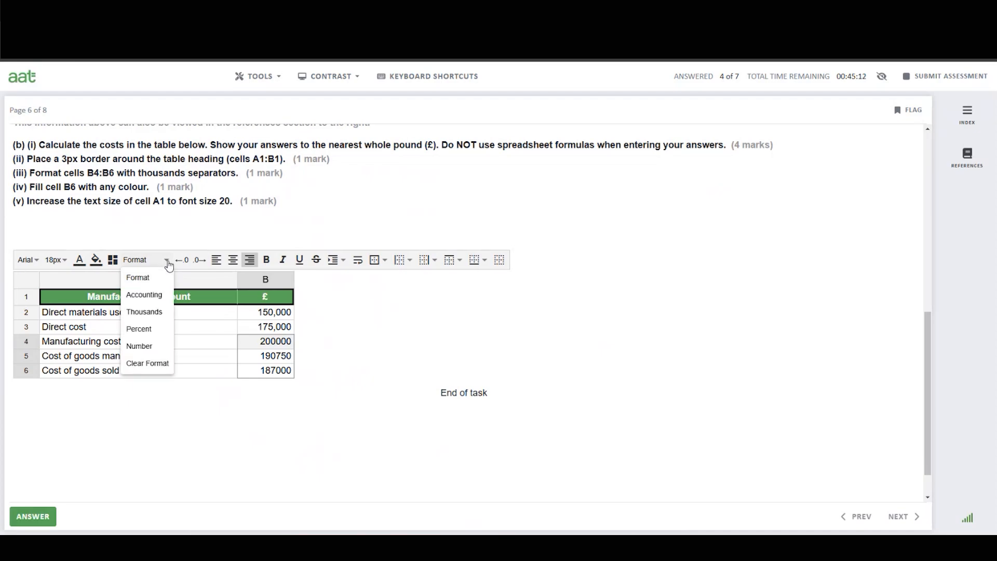
click(148, 297)
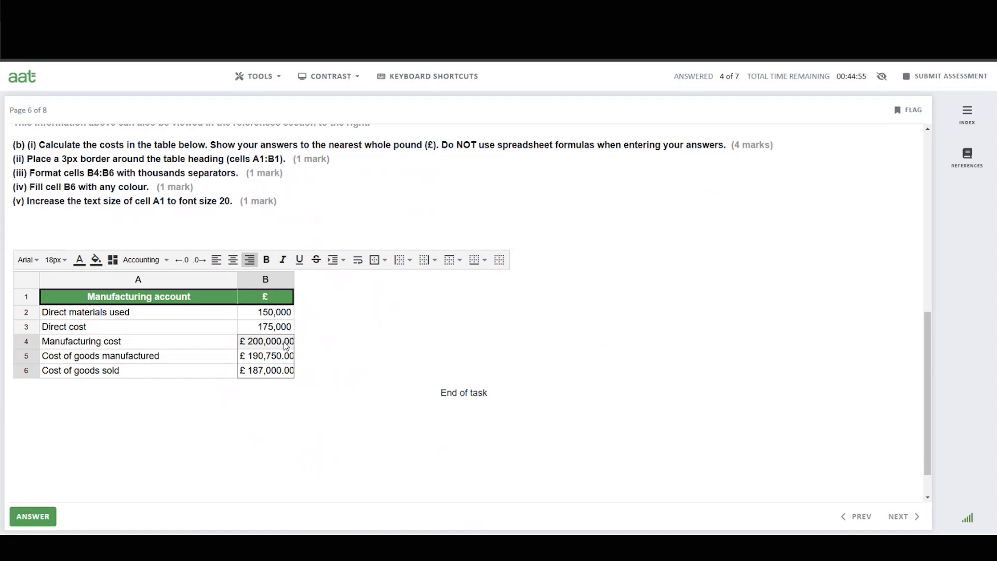
click(165, 263)
click(144, 363)
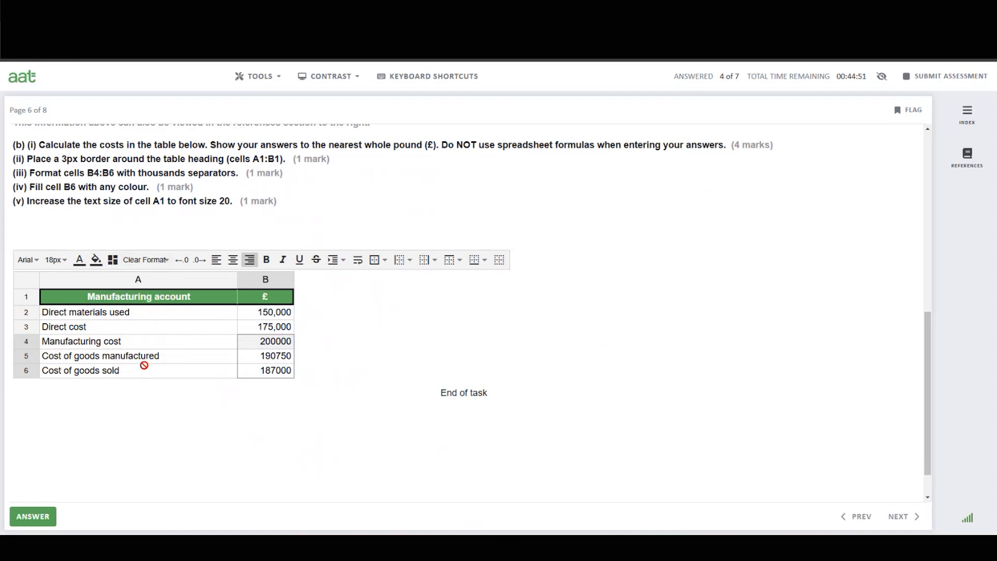
Apply the Thousands number format to cells B4:B6.
click(162, 262)
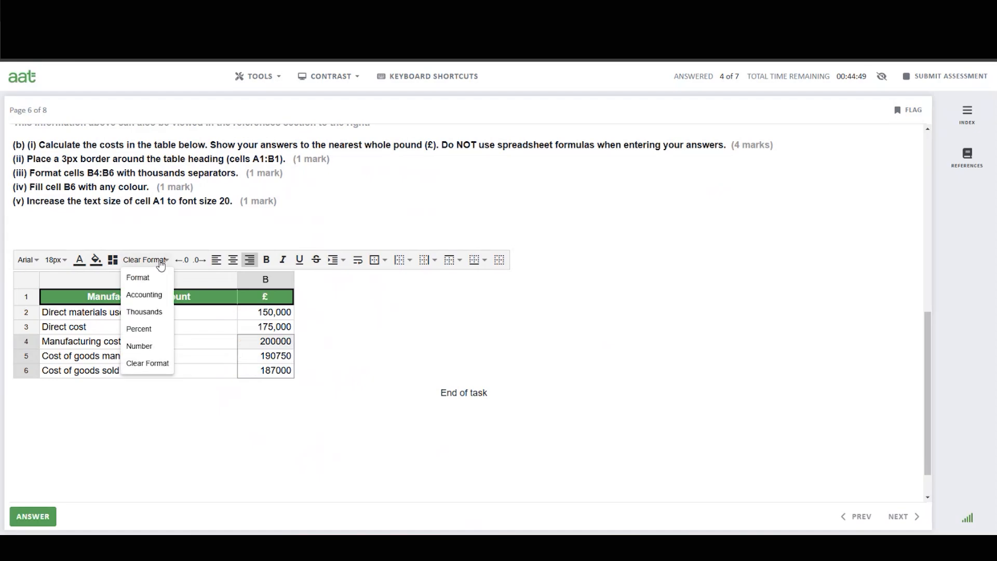
click(144, 311)
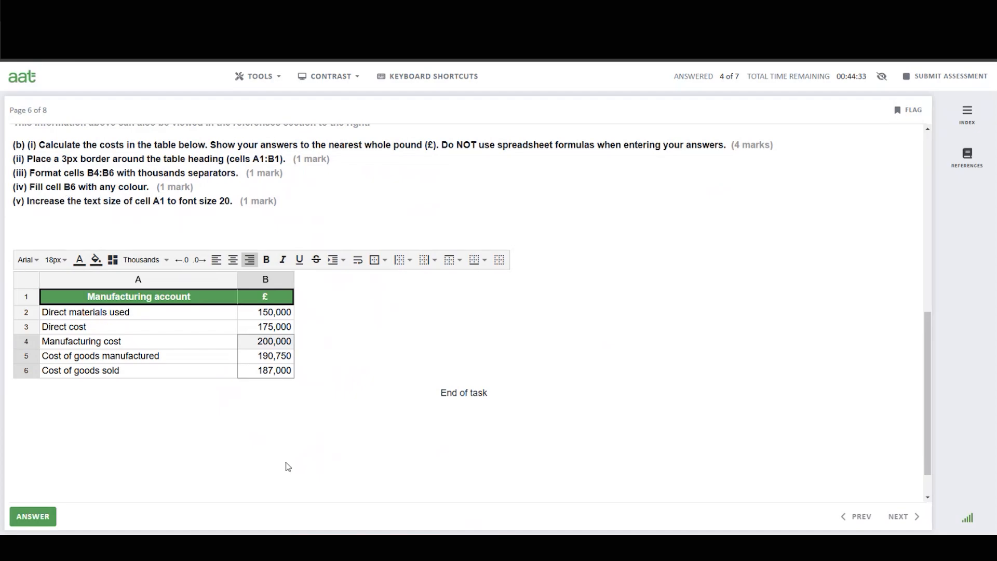
Fill cell B6 with a purple colour.
click(267, 374)
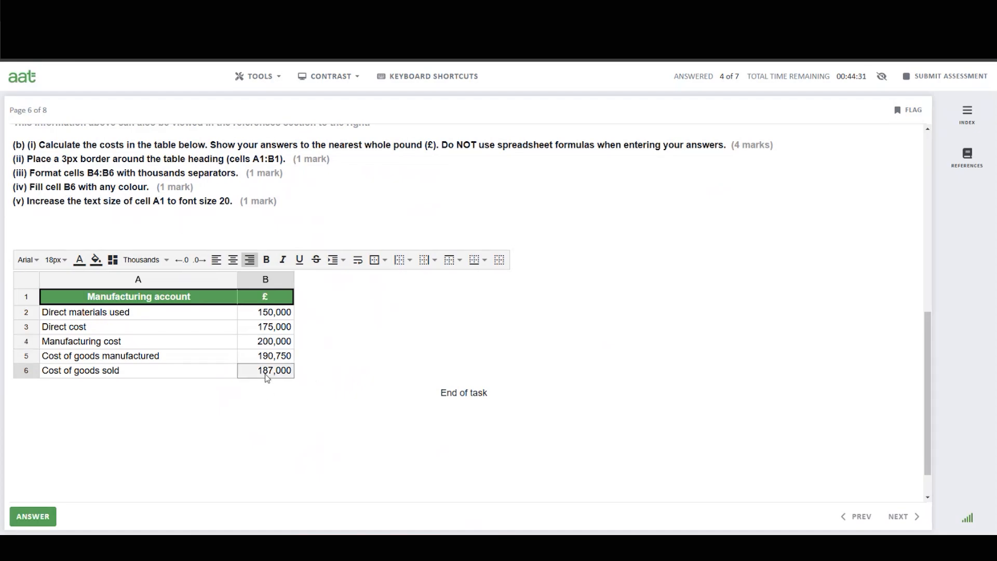
click(96, 261)
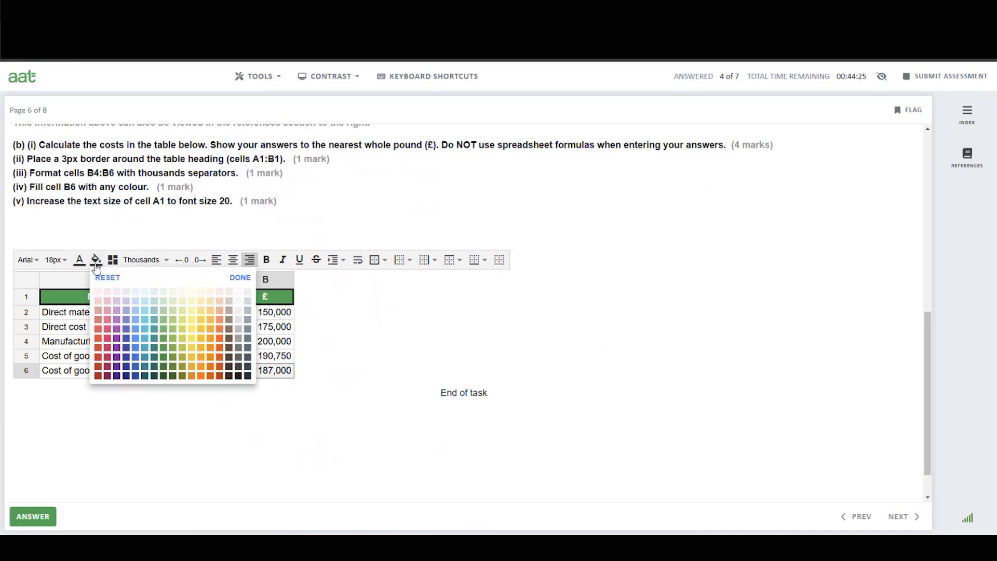
click(116, 339)
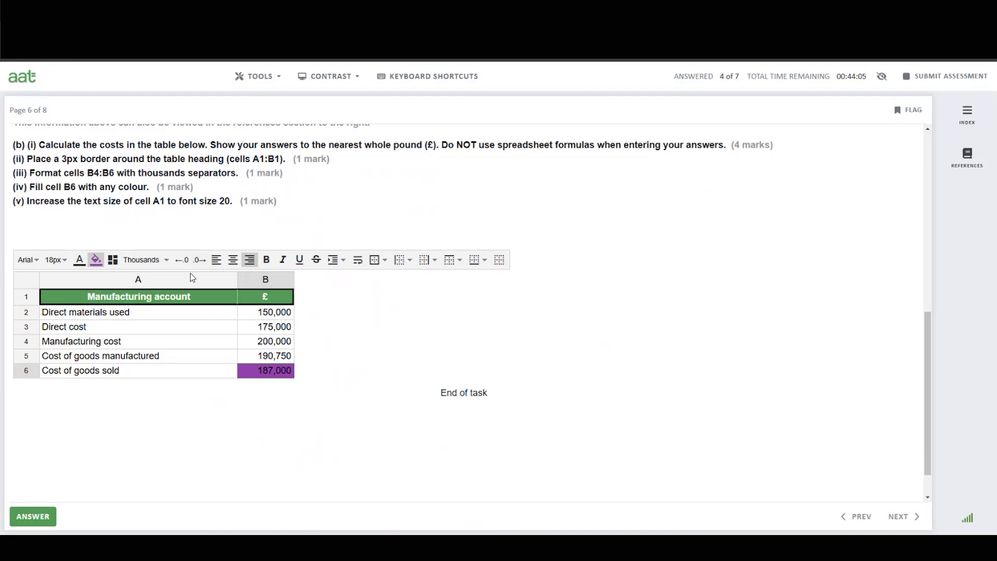
Increase the text size of heading cell A1 to 20px and submit the task's answer.
click(117, 301)
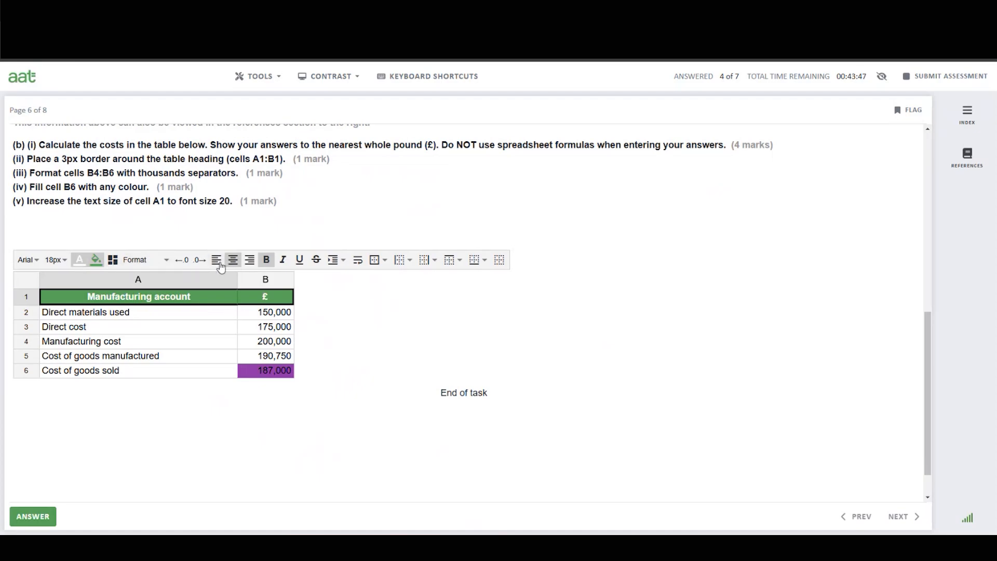
click(266, 265)
click(65, 264)
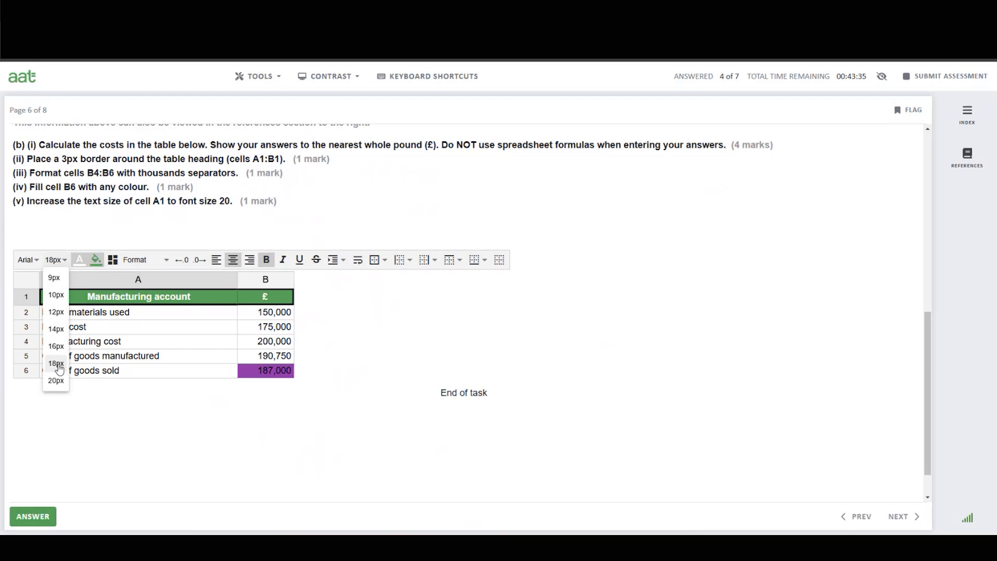
click(56, 381)
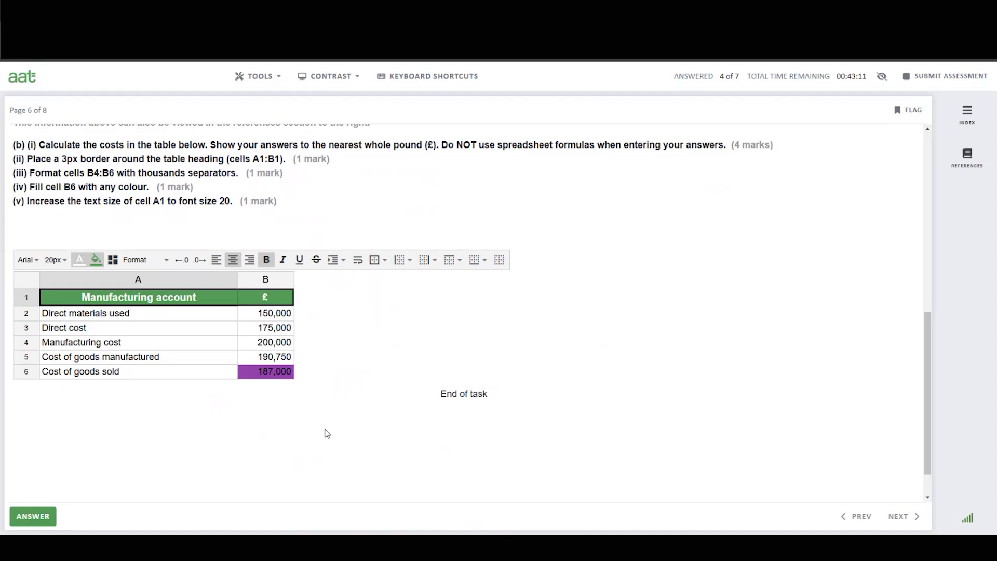
click(33, 516)
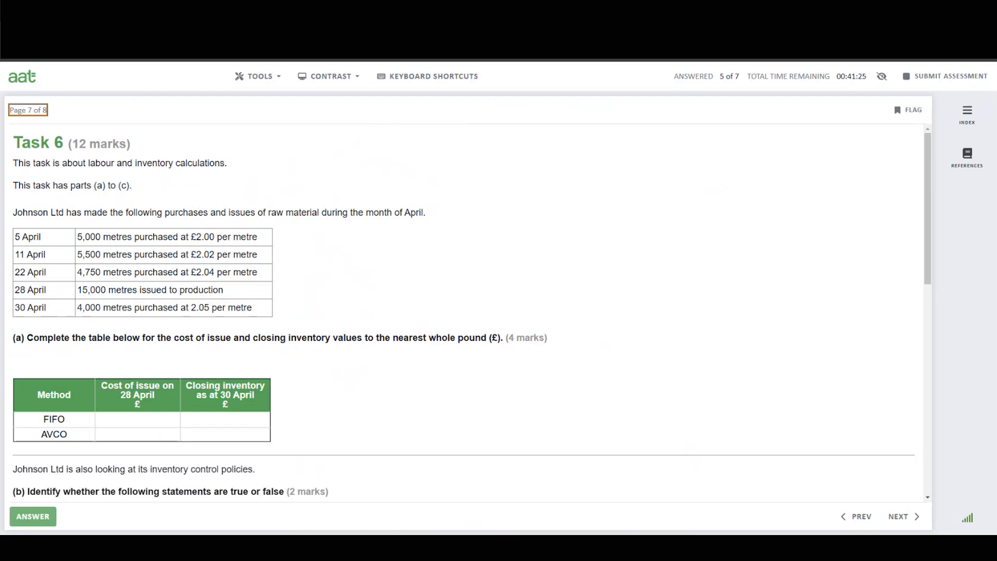
Open the Notepad window, clear its previous notes, and start a line reading "5/4 5000 2.00 =".
click(728, 548)
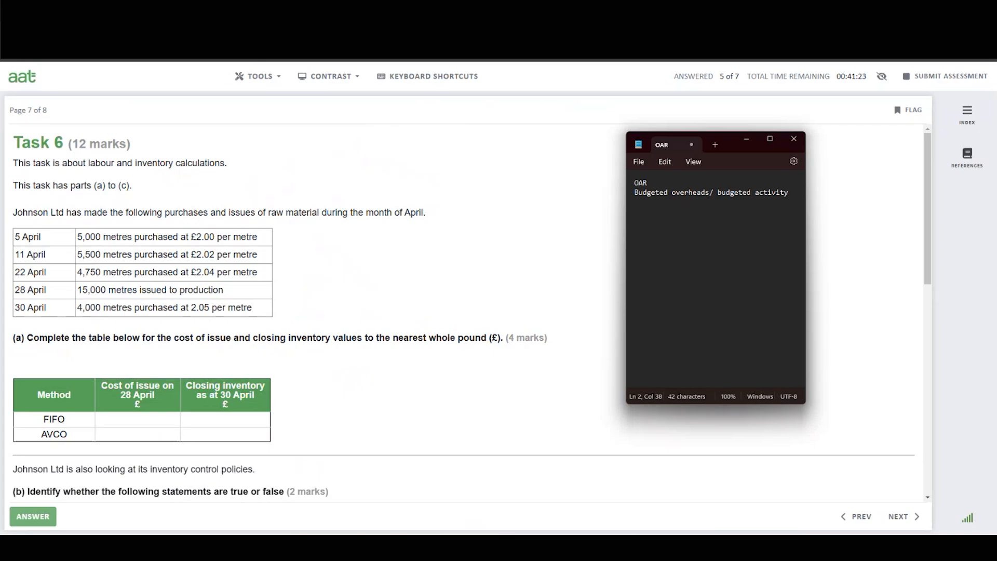
triple_click(660, 192)
drag(660, 189, 637, 182)
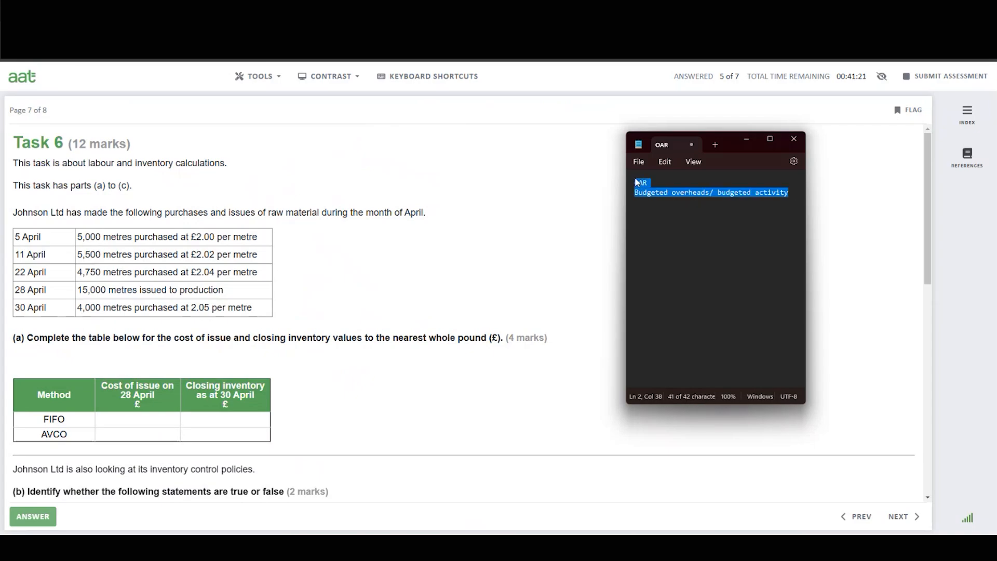
key(BackSpace)
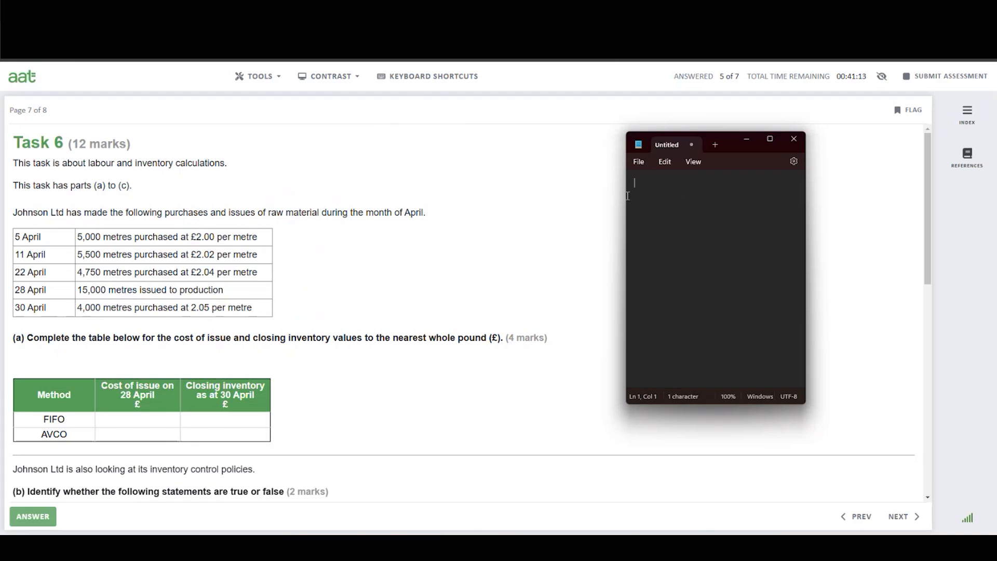
text(5/4 5000)
text(2.00 =)
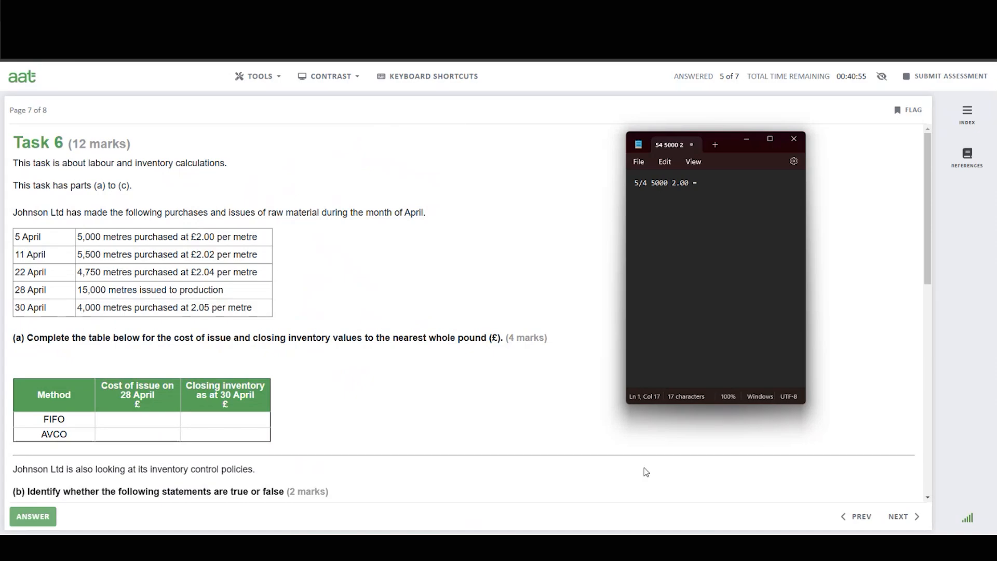
Switch to Calculator, multiply 5,000 by 2, and record 10000 at the end of the 5 April line.
key(alt+Tab)
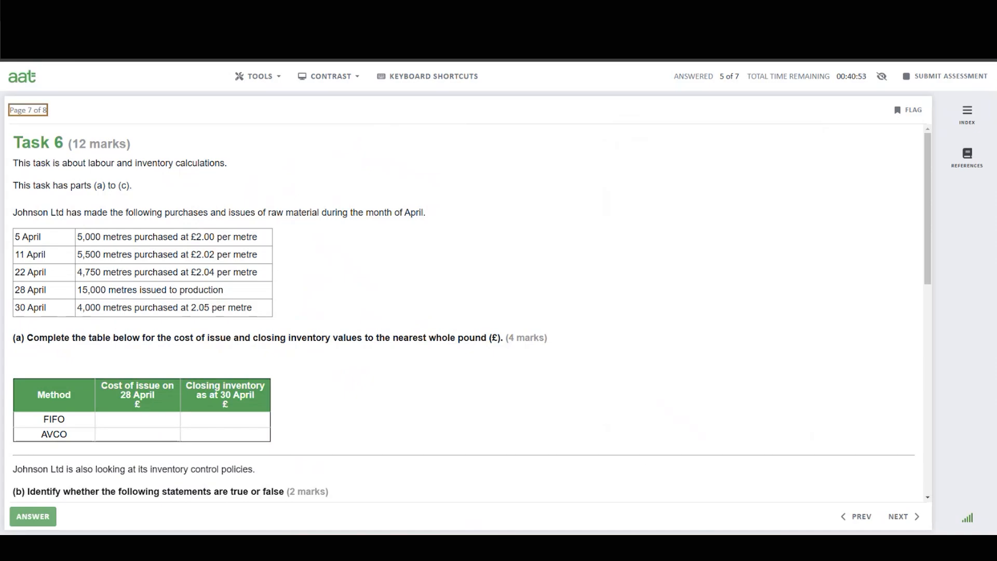
click(699, 549)
click(719, 548)
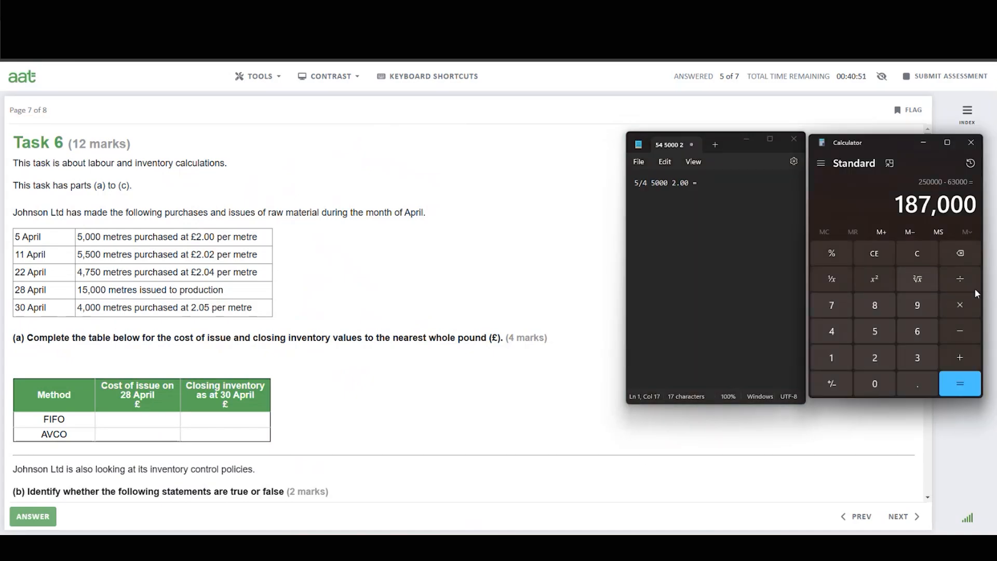
click(917, 253)
click(875, 331)
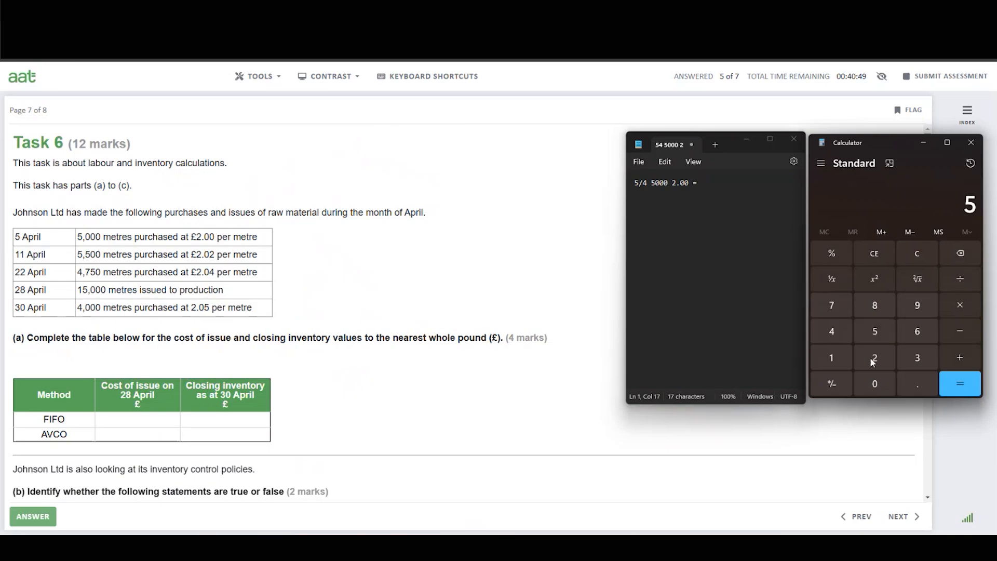
click(876, 386)
click(876, 385)
click(877, 386)
click(962, 304)
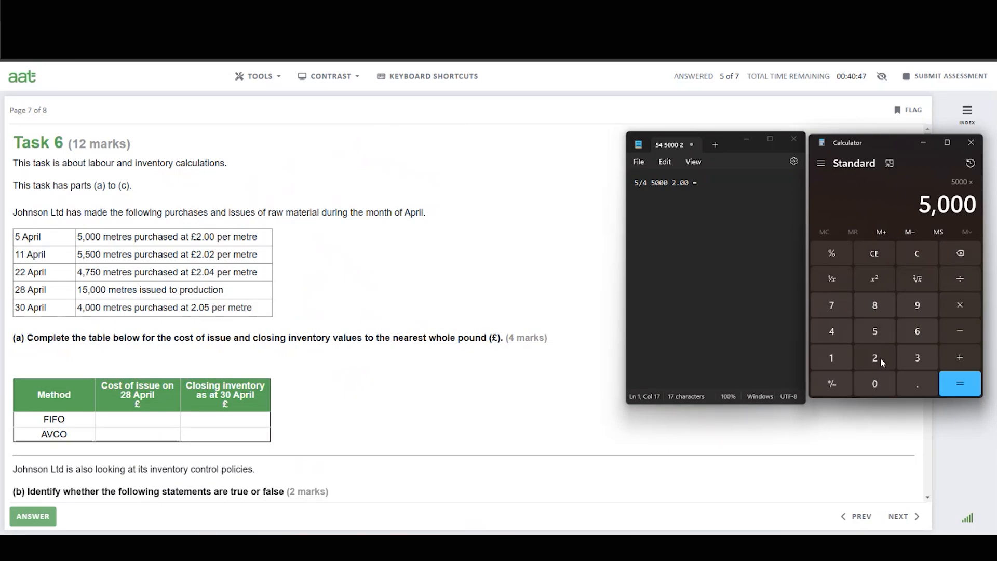
click(881, 358)
click(953, 385)
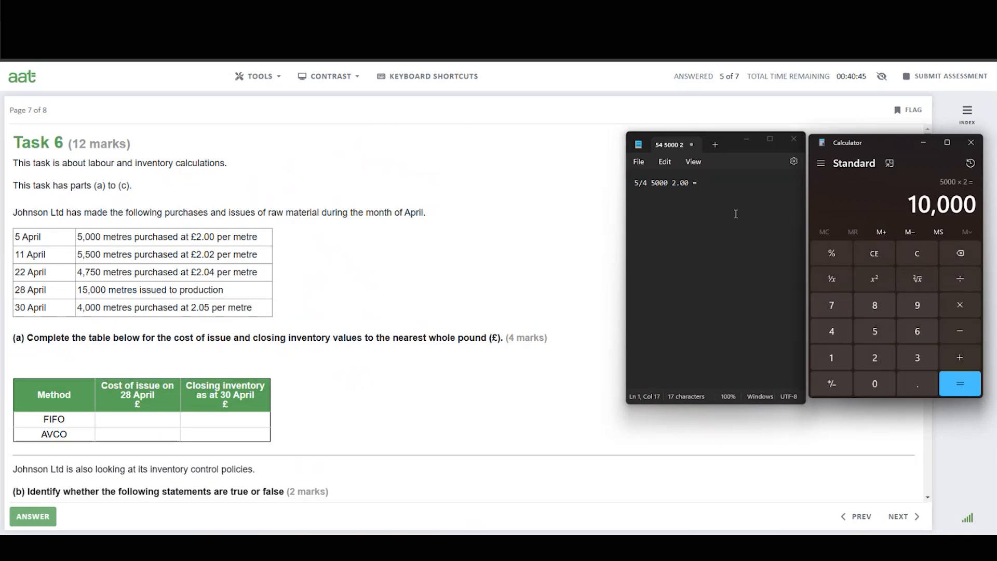
click(709, 181)
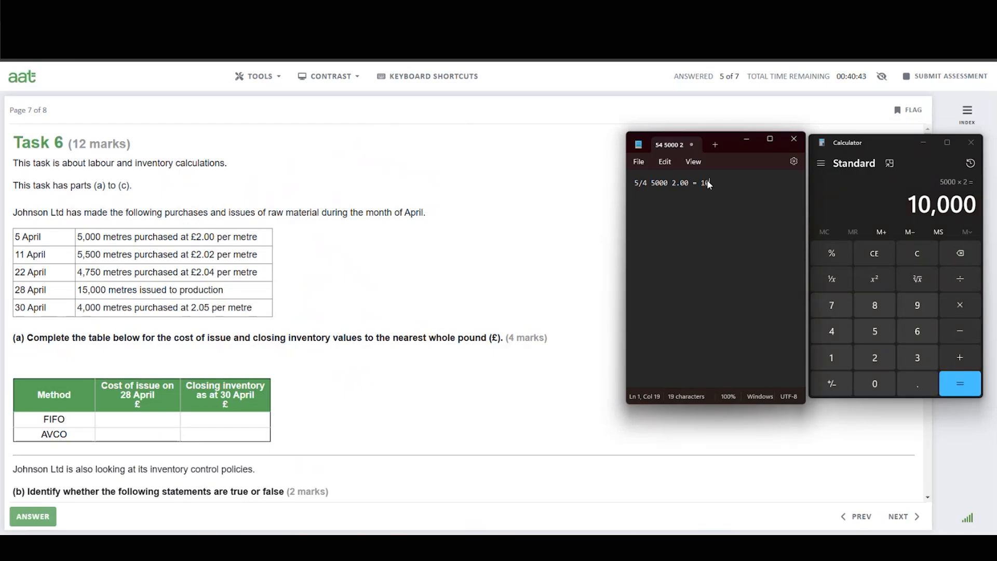
text(1000)
text(00)
key(Return)
Add a second line in the notes reading "11/4 5500 2.02 =".
text(11/4 5500)
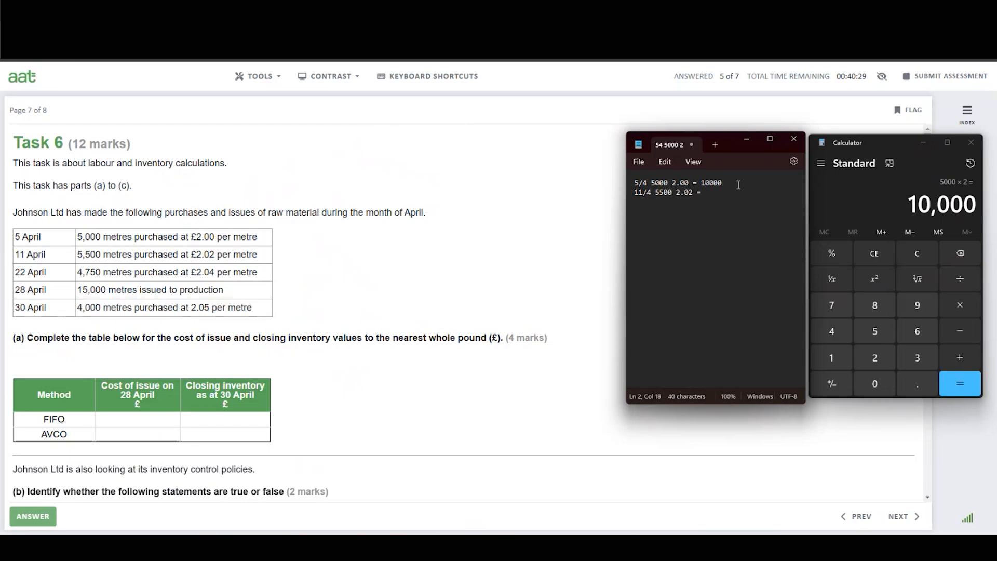
Multiply 5,500 by 2.02 in Calculator and record 11110 at the end of the 11 April line.
click(918, 254)
click(875, 328)
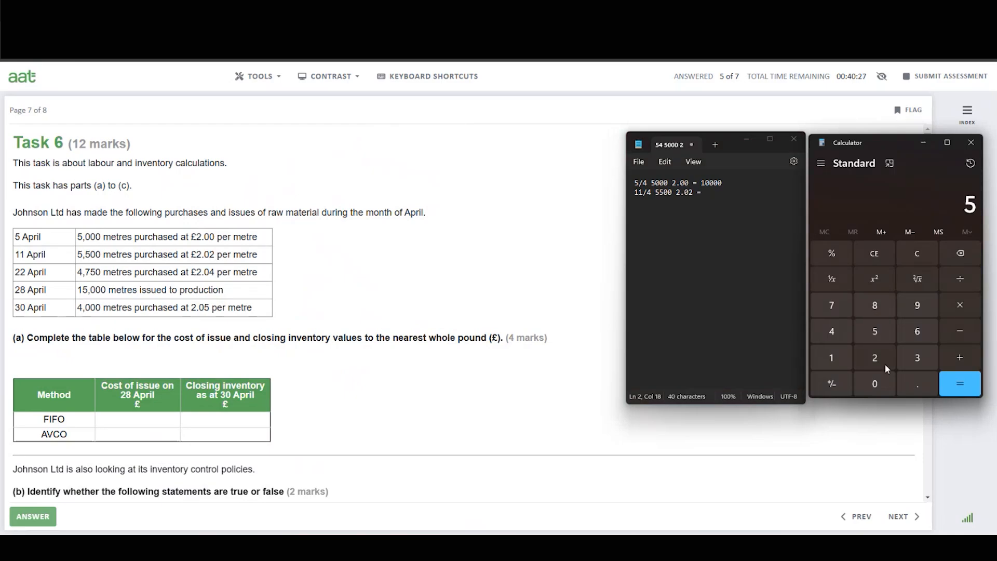
click(875, 329)
click(870, 385)
click(870, 385)
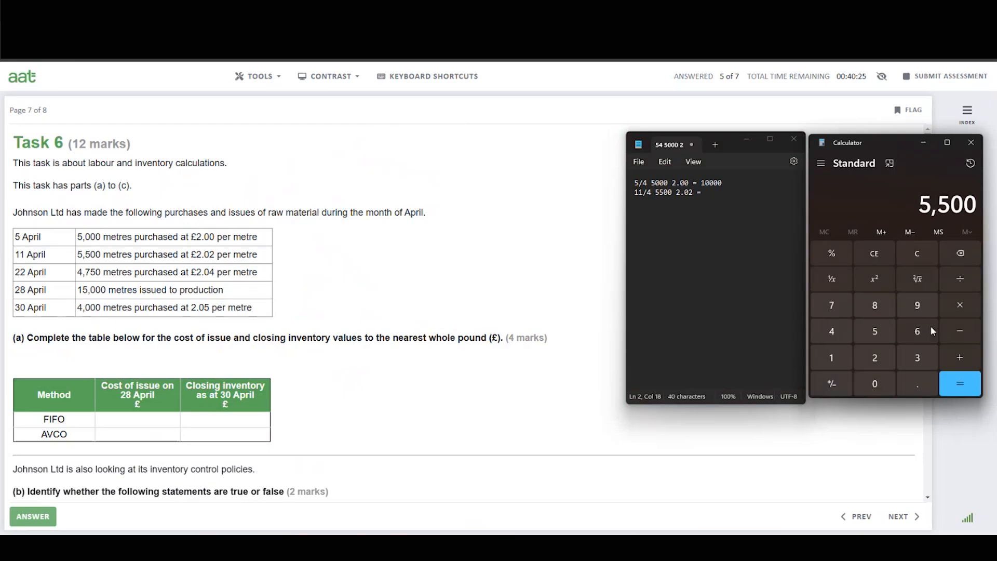
click(960, 306)
click(879, 358)
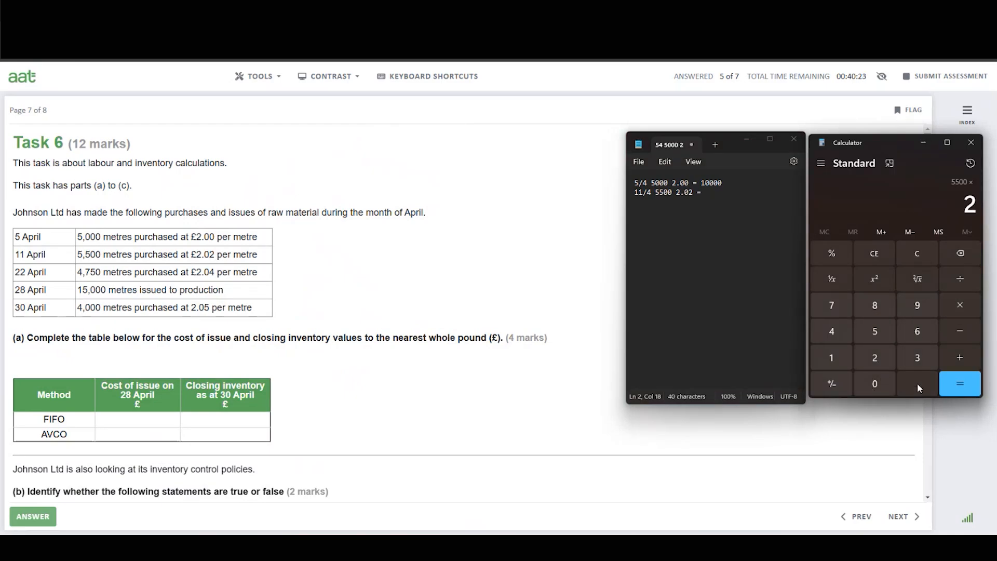
click(917, 382)
click(875, 383)
click(878, 359)
click(949, 377)
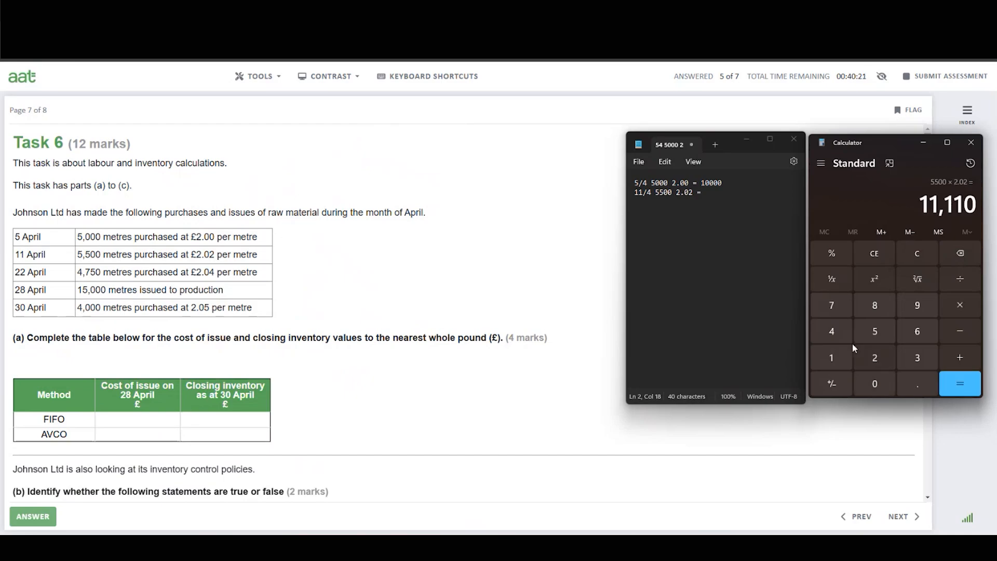
click(708, 191)
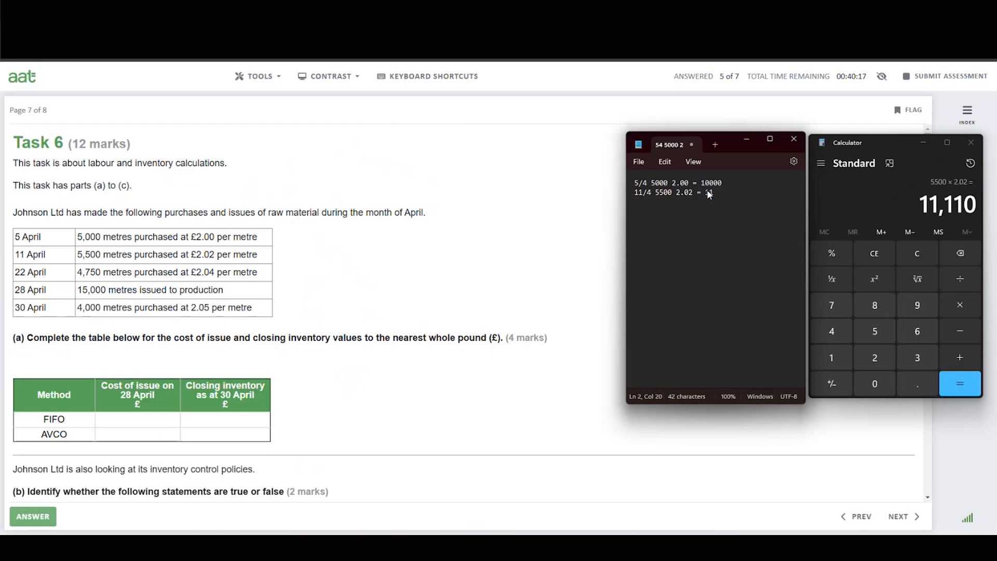
text(11110)
key(Return)
Add a third line in the notes reading "22/4 4750 2.04 =".
text(22/4 4750 2.04 =)
Insert an "x" multiplication sign between quantity and price on each of the three purchase lines.
click(672, 183)
text(x)
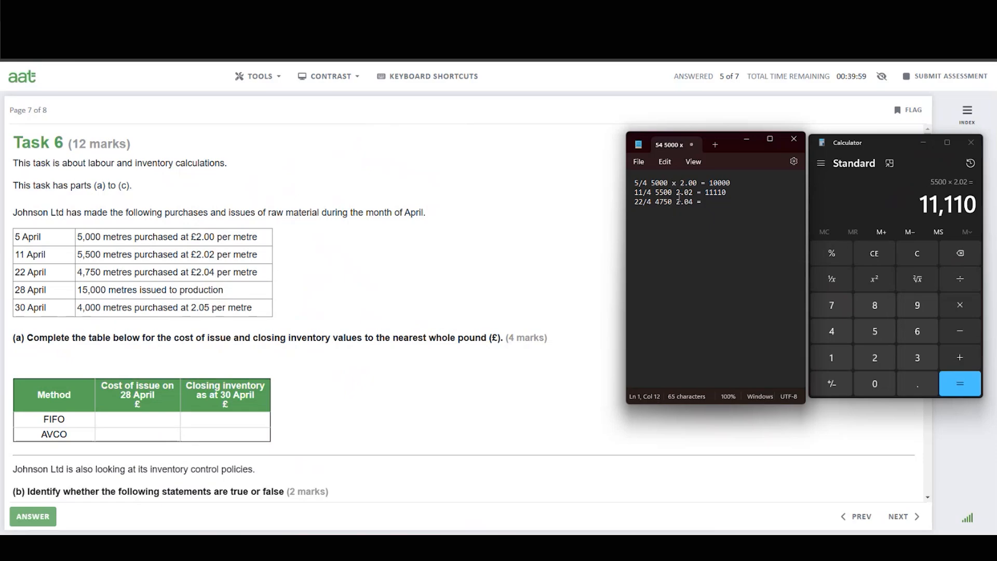
click(677, 192)
text(x)
click(673, 201)
text(x)
Multiply 4,750 by 2.04 in Calculator and record 9690 at the end of the 22 April line.
click(717, 202)
click(921, 249)
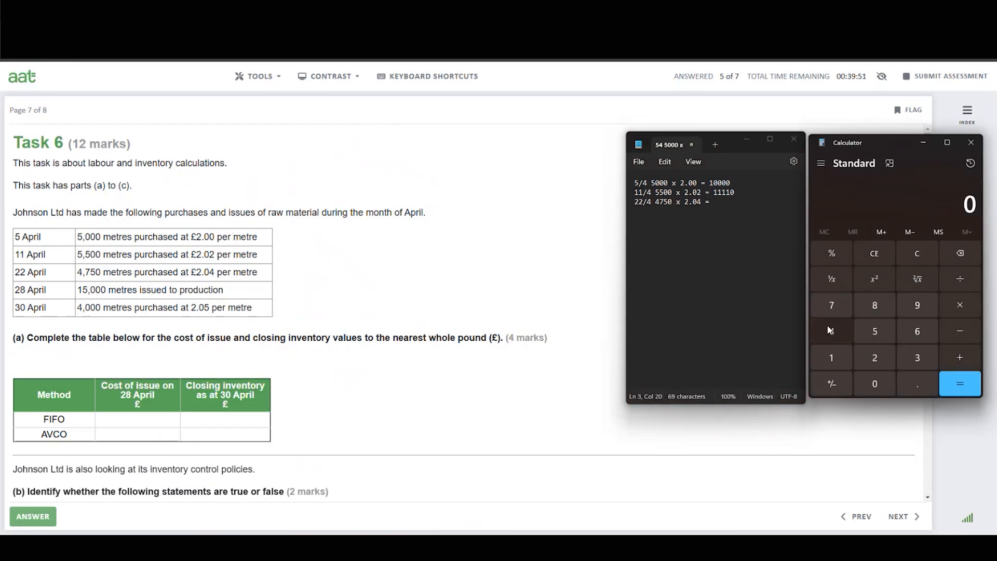
click(830, 331)
click(831, 305)
click(878, 331)
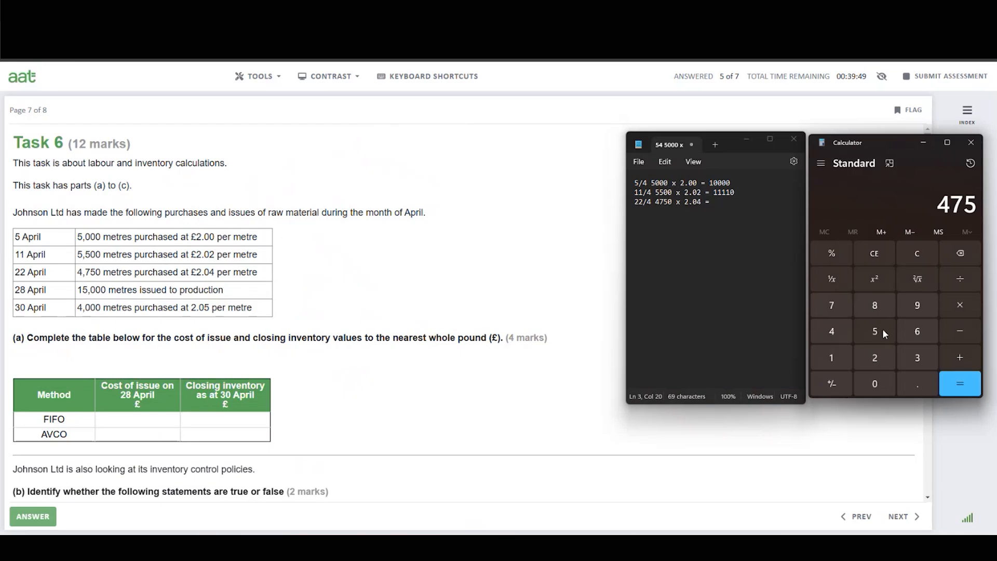
click(881, 384)
click(962, 305)
click(884, 358)
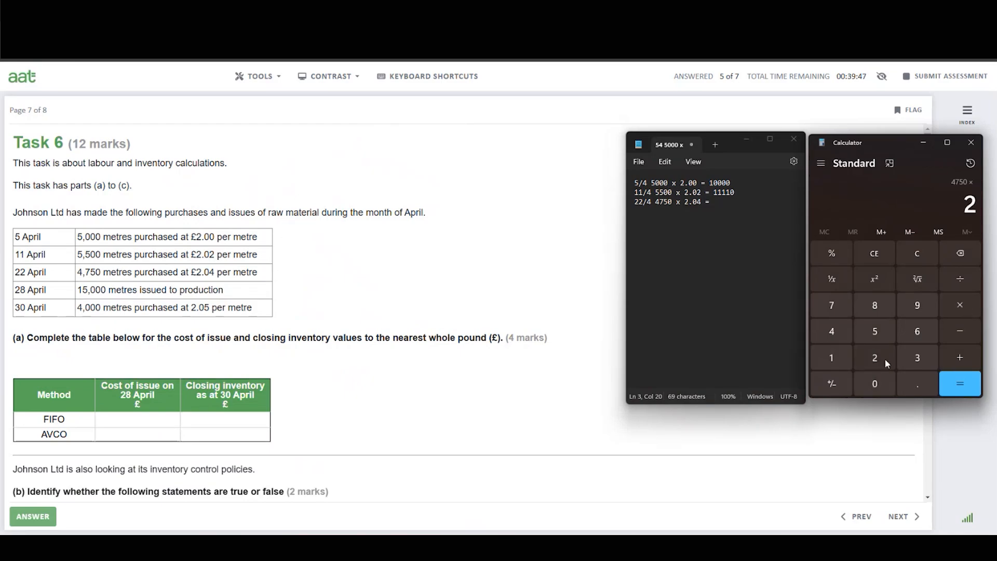
click(914, 385)
click(880, 383)
click(834, 335)
click(960, 383)
click(718, 205)
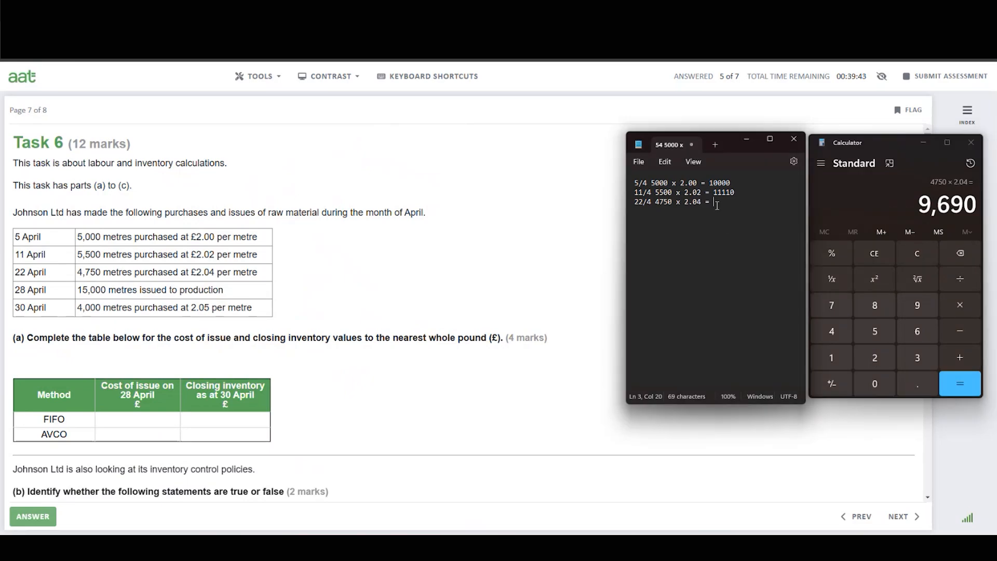
text(9690)
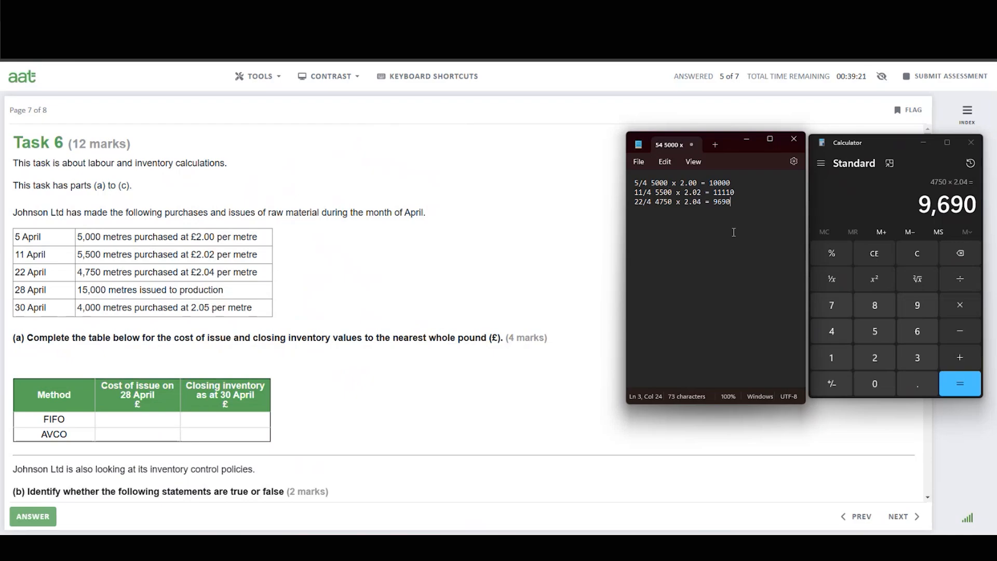
Add a "FIFO" heading above the purchase lines, followed by a blank line.
click(636, 185)
text(FIFO)
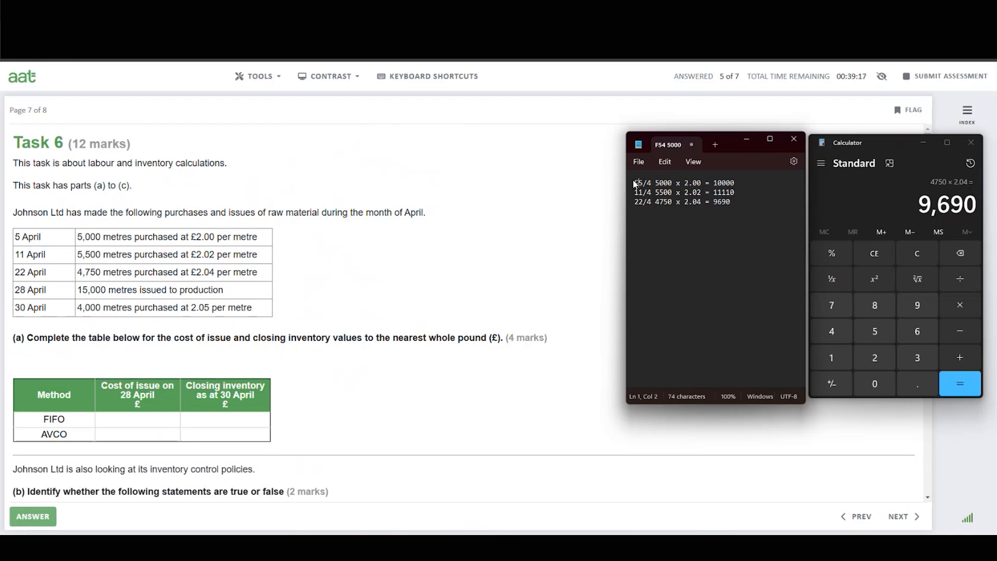
key(Return)
key(Return)
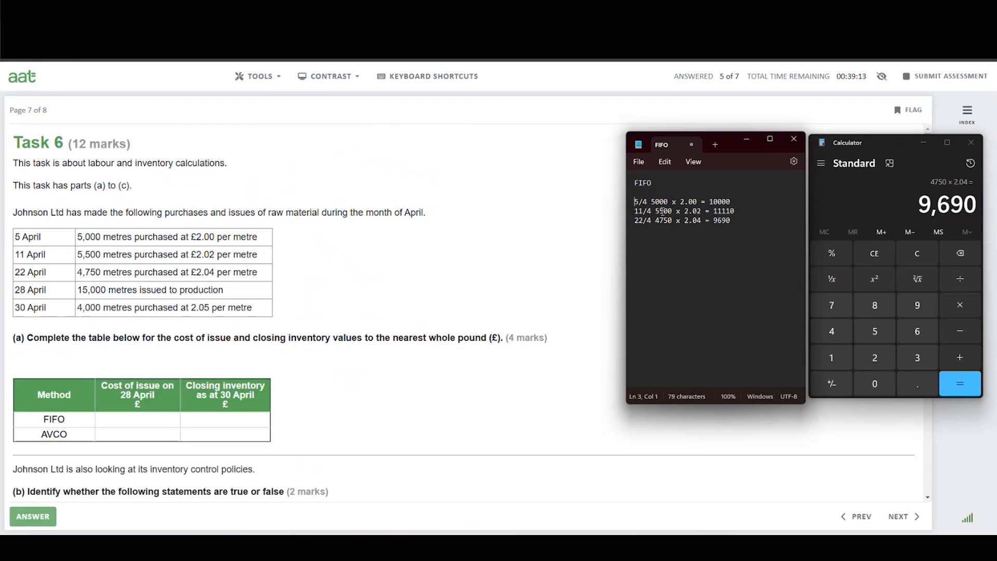
Below the purchases, begin the FIFO issue workings with "15,000" and "5,000 x 2 = 10,000".
key(ctrl+End)
key(Return)
key(Return)
text(15,)
text(000)
text(5,000)
text( x 2)
text( = 10)
text(,000 )
text(55)
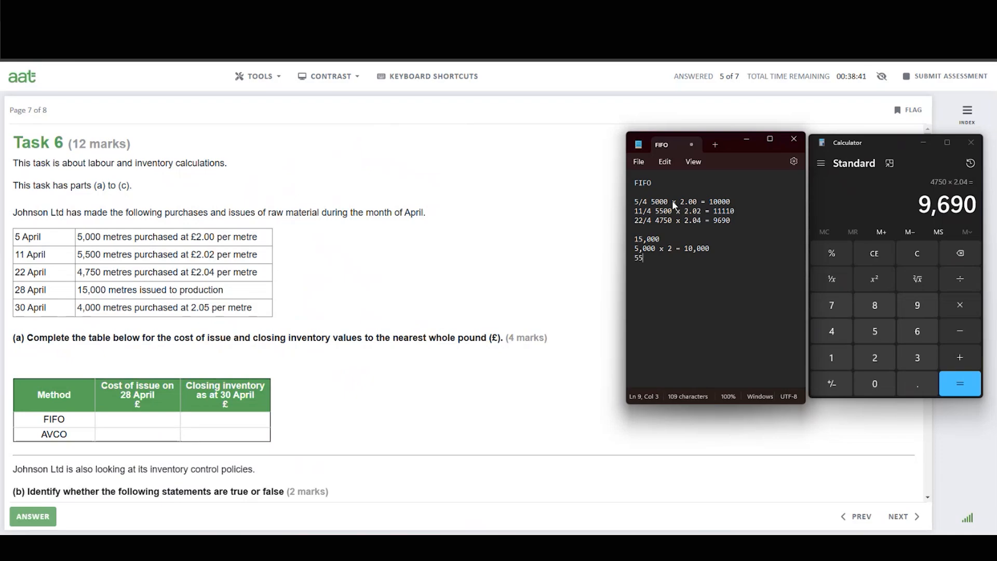
text(00 x 2.02 = 11110)
Add the issue lines "5500 x 2.02 = 11110" and "4500 x 2.04 =" to the FIFO workings.
key(Return)
text(4500)
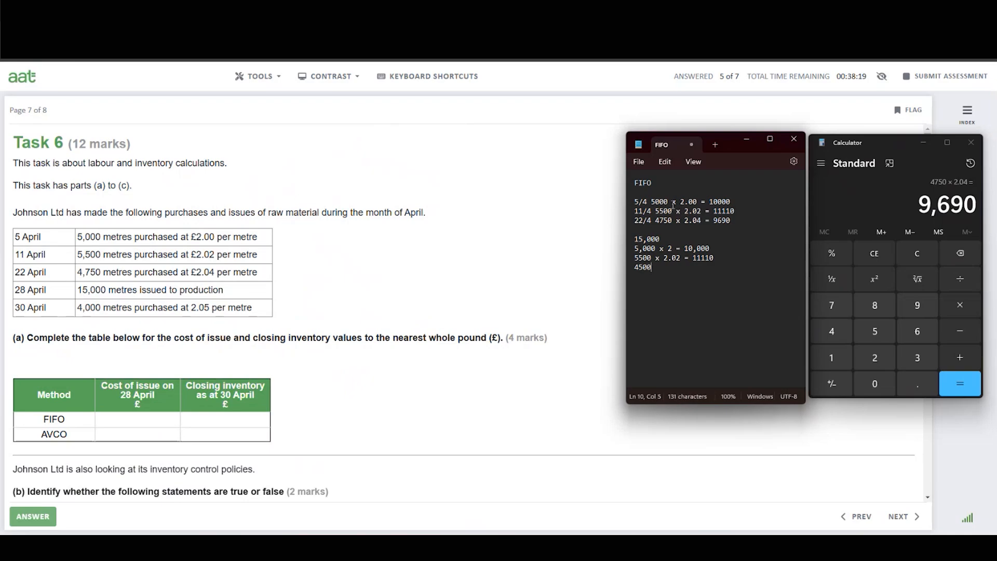
text( x 2.04 =)
Use Calculator to check the units left from the 15,000 issue after the 5,000 and 5,500 batches.
click(920, 254)
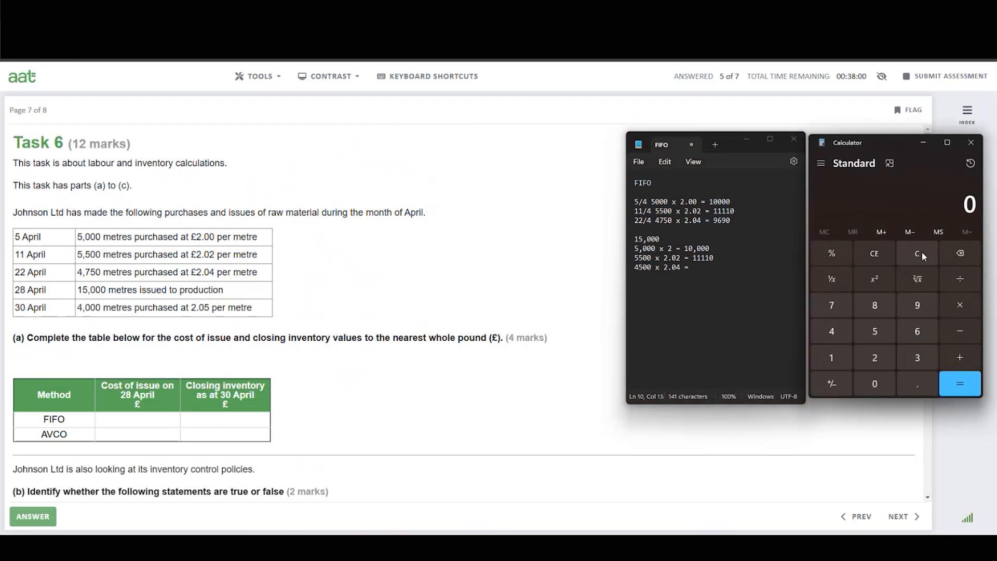
click(832, 357)
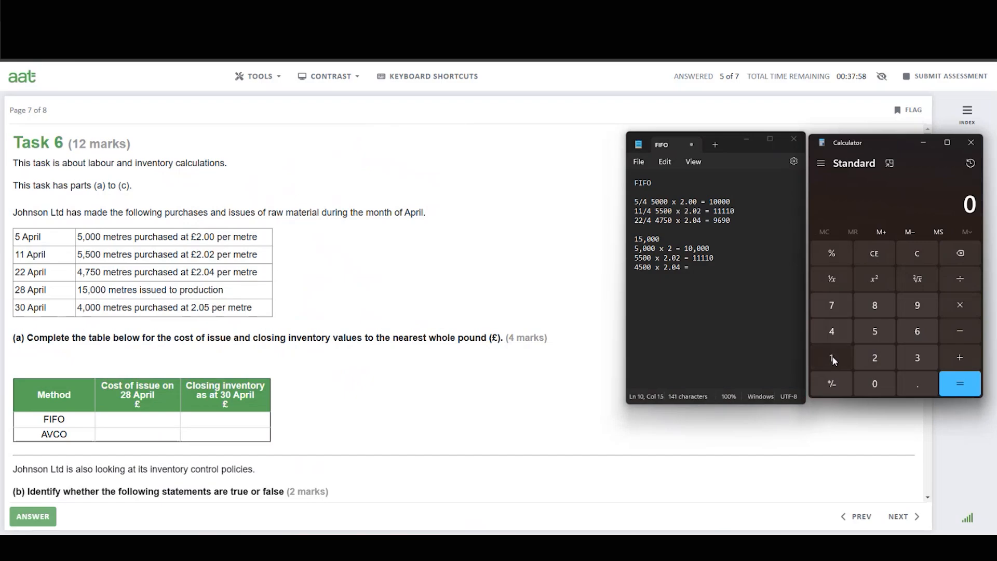
click(870, 335)
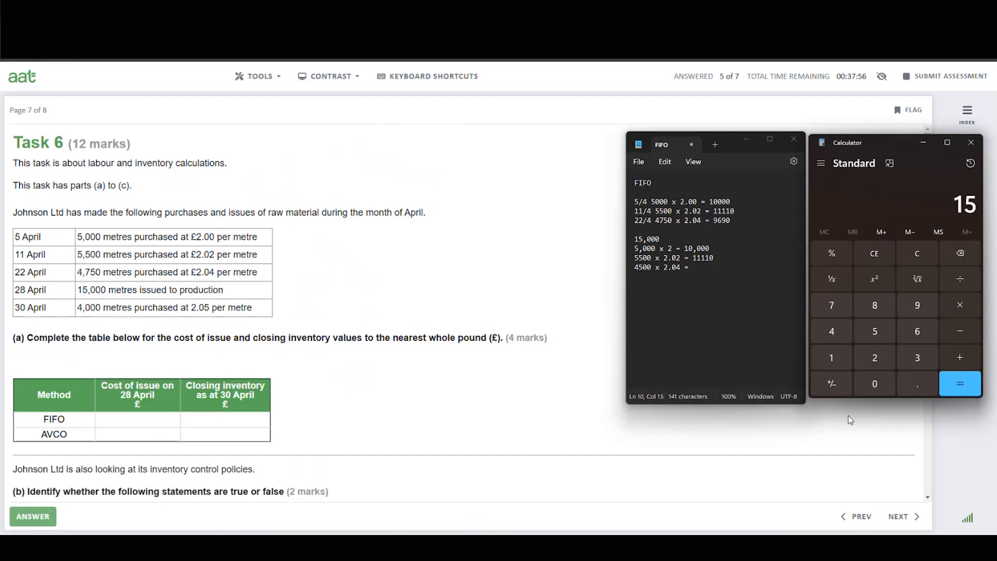
click(875, 385)
double_click(875, 384)
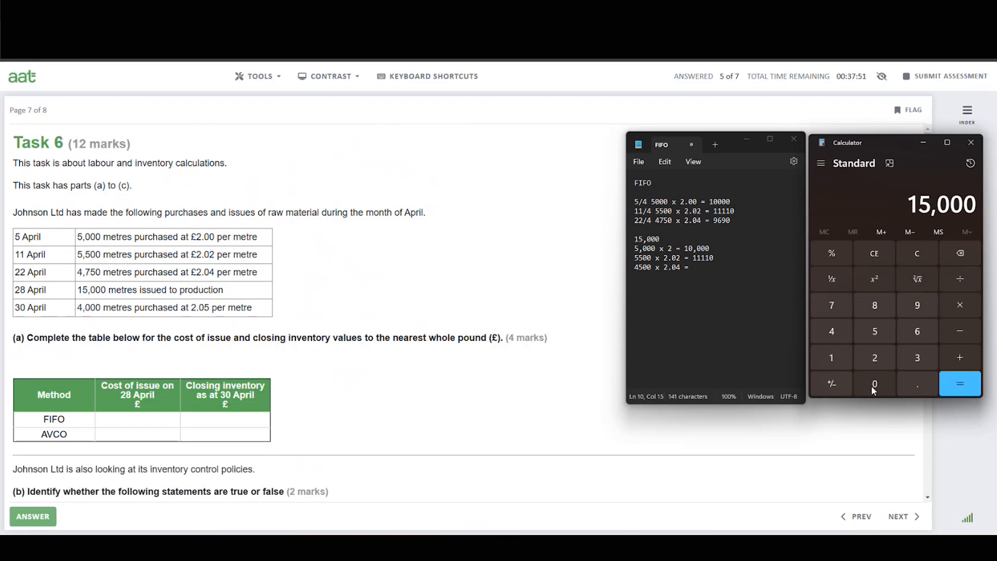
click(970, 335)
click(875, 327)
double_click(875, 387)
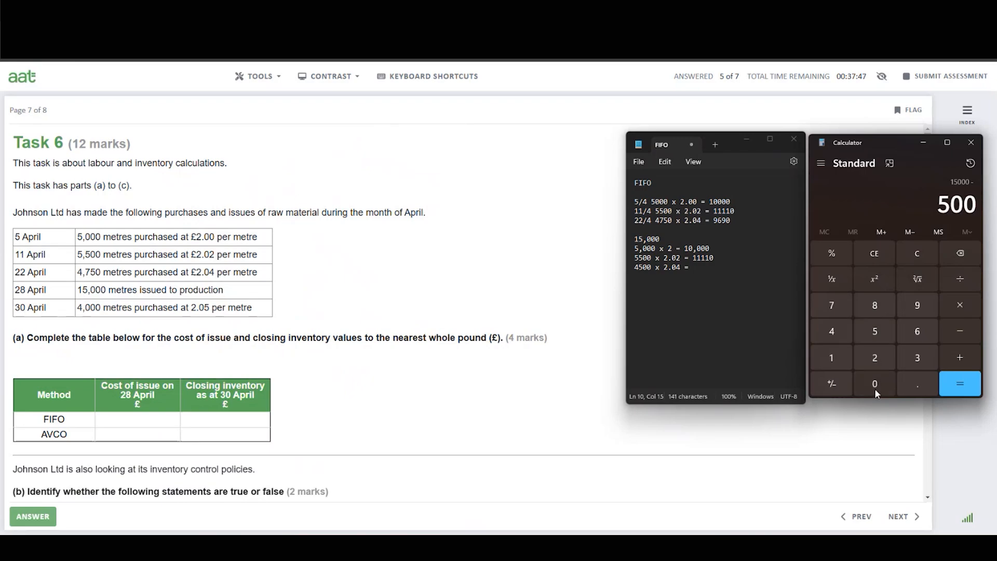
click(875, 387)
click(952, 337)
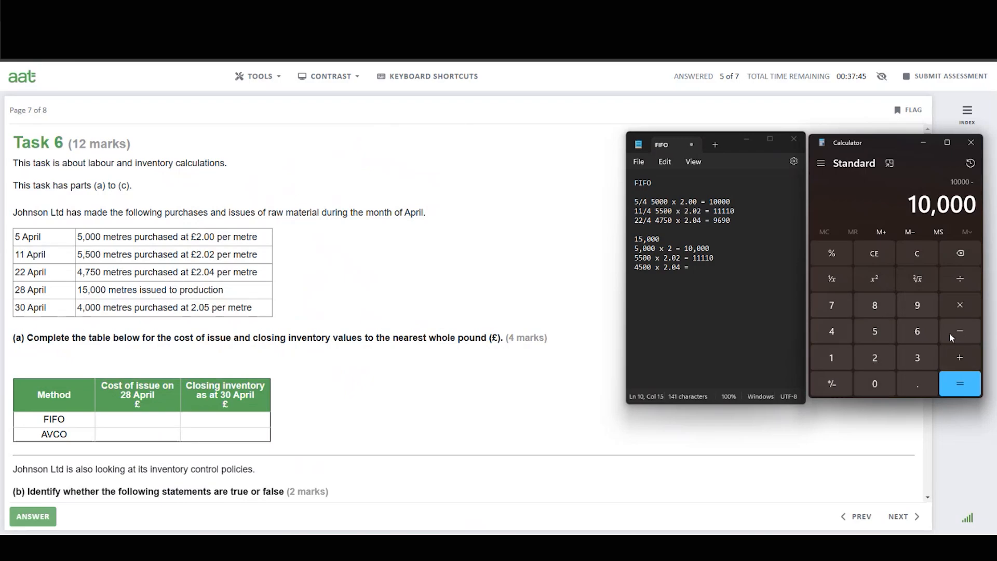
click(877, 333)
click(877, 332)
click(875, 386)
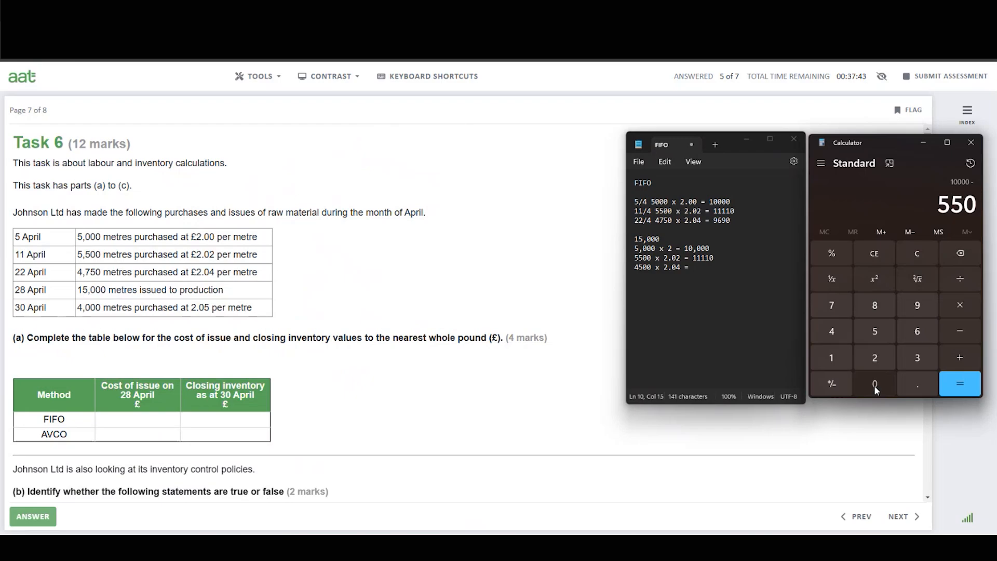
click(875, 386)
click(875, 386)
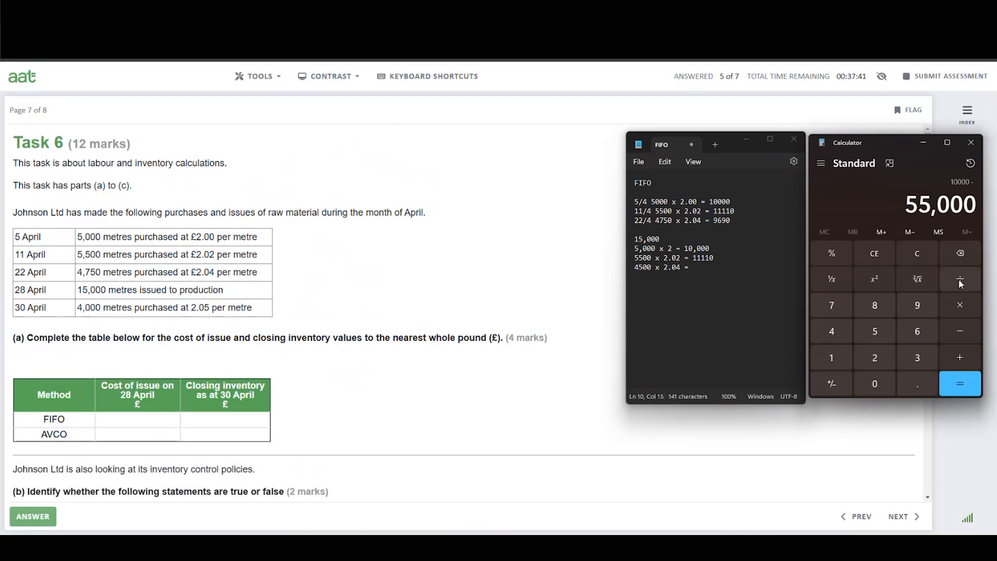
click(959, 255)
click(959, 382)
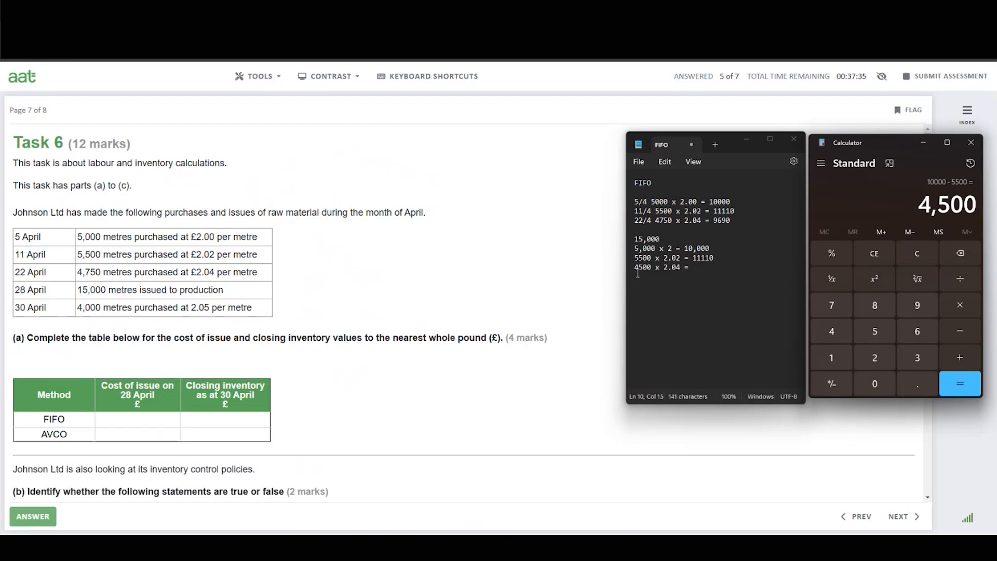
Multiply 4,500 by 2.04 in Calculator and record 9180 on the third issue line.
click(972, 305)
click(875, 357)
click(918, 383)
click(875, 383)
click(832, 336)
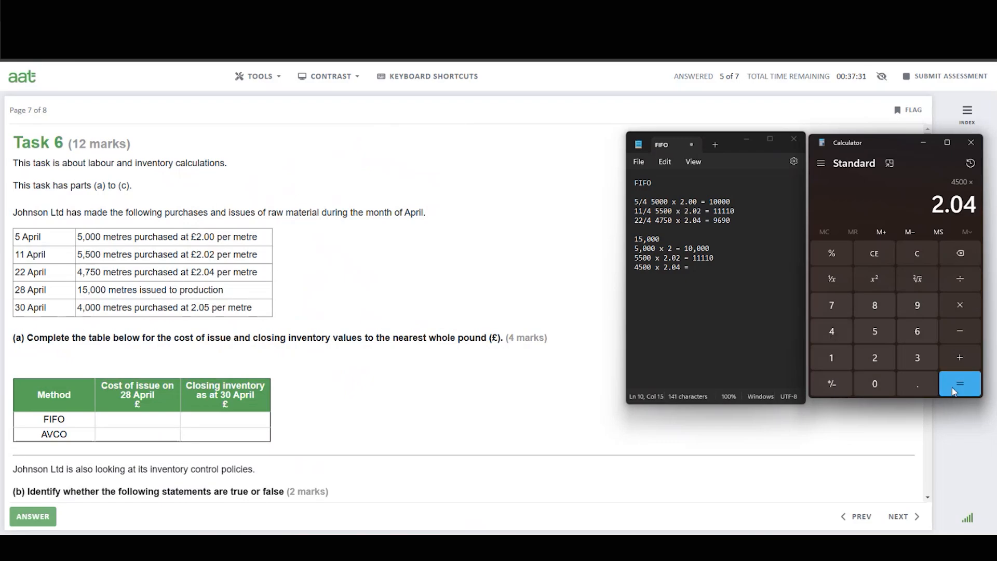
click(960, 384)
click(700, 267)
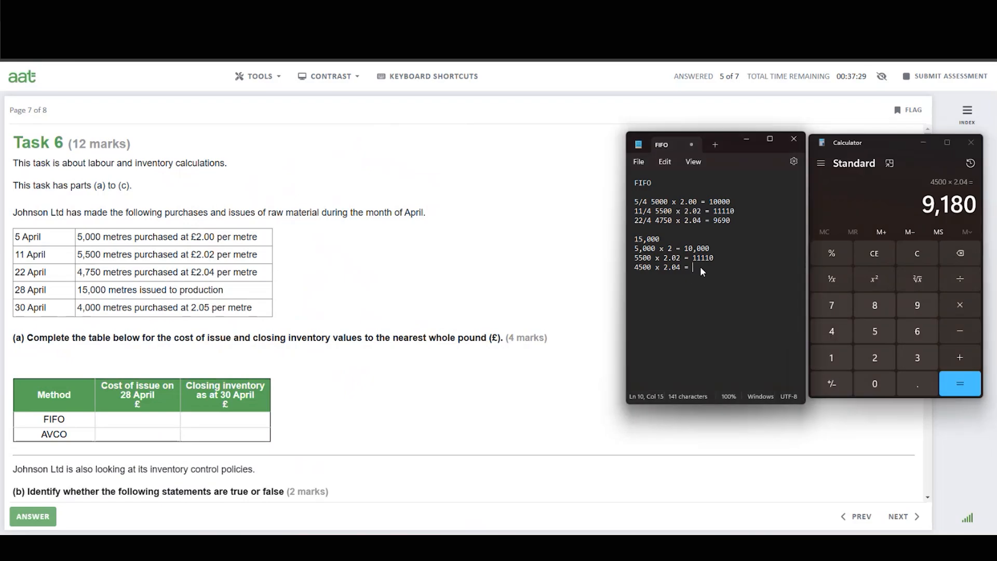
text(9180)
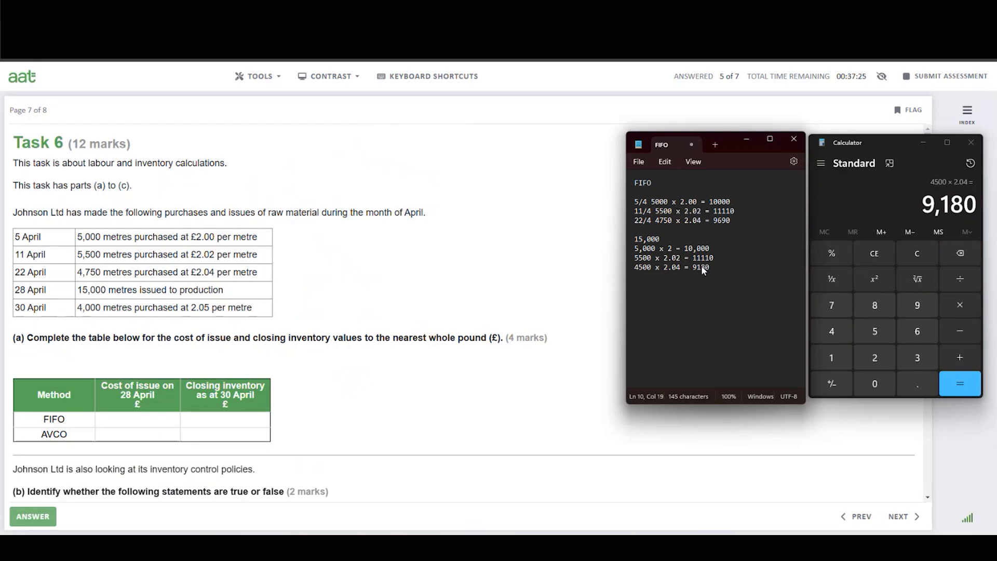
Add a 15,000 total line and record beside it the Calculator sum of 9180, 11110 and 10000 as 30290.
click(641, 276)
text(15,000)
click(959, 361)
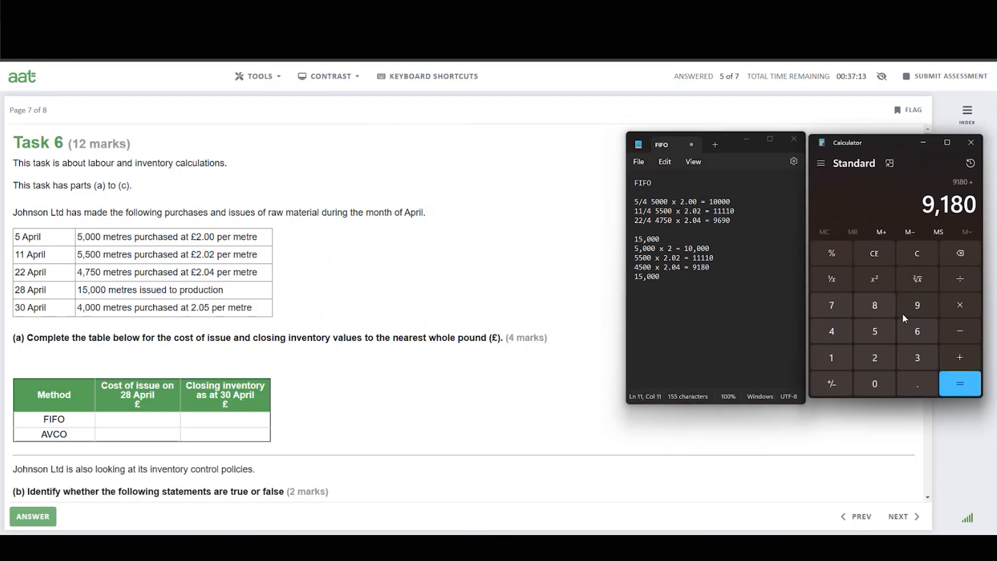
click(834, 359)
click(833, 357)
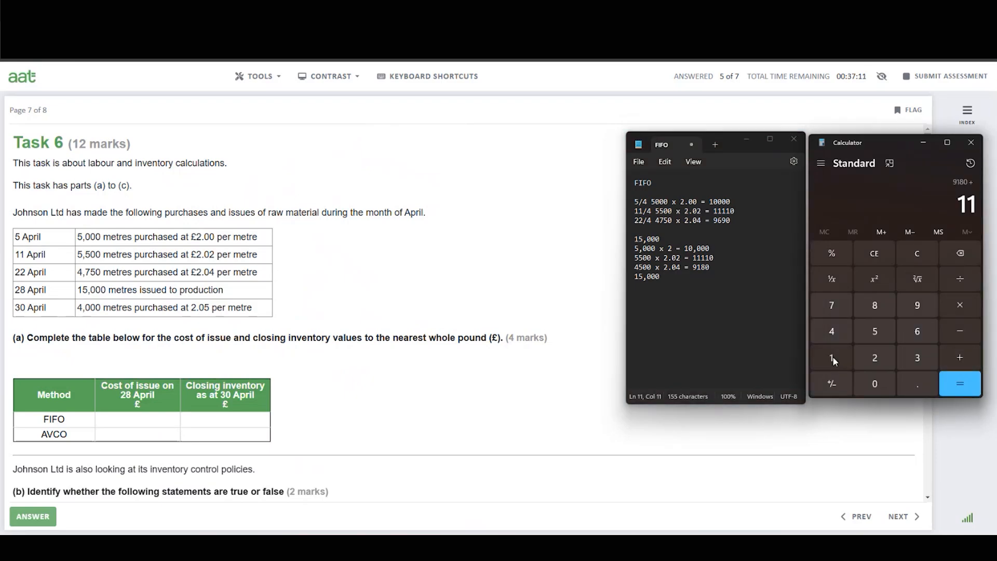
click(833, 357)
click(834, 357)
click(875, 383)
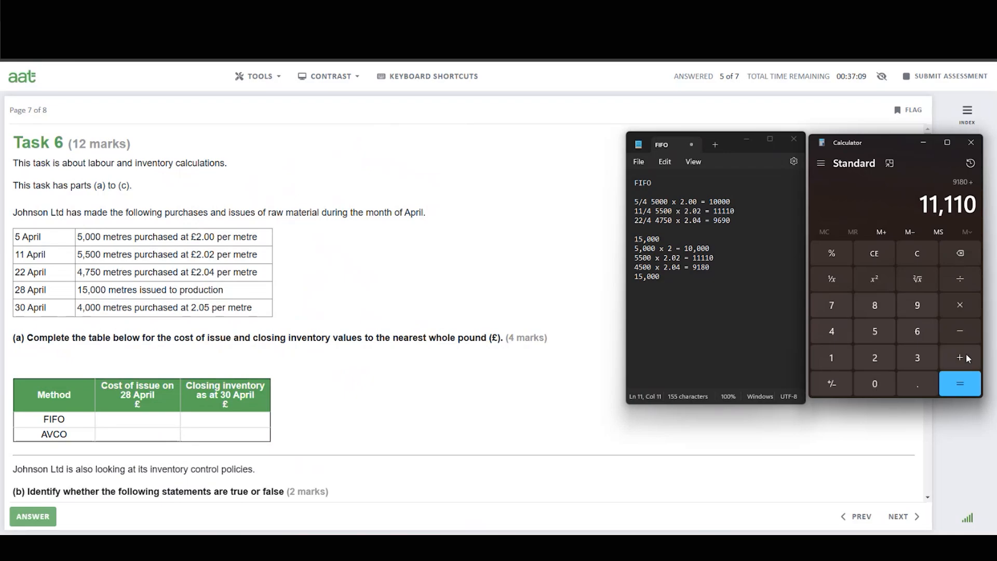
click(967, 358)
click(832, 359)
click(878, 386)
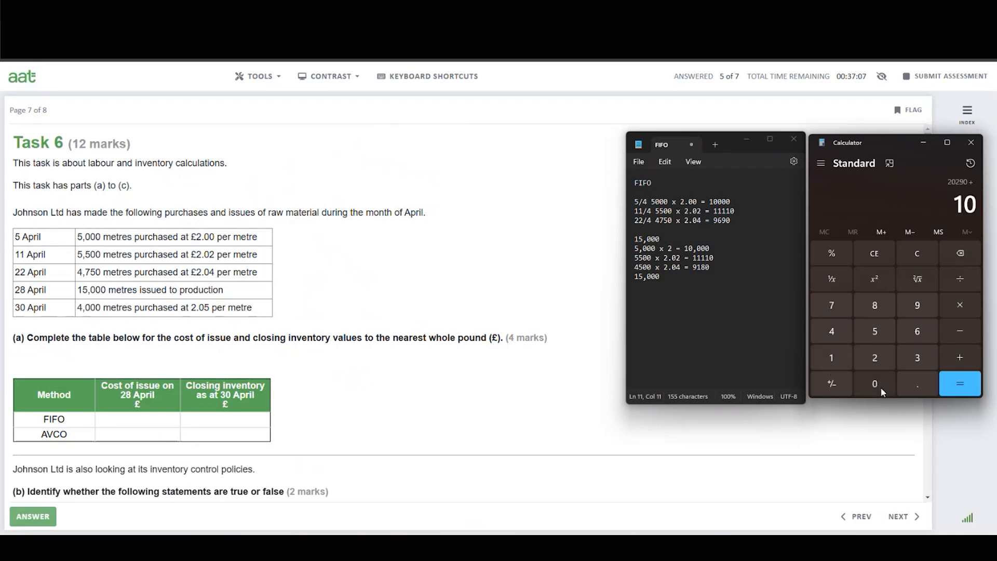
click(878, 385)
click(878, 385)
click(878, 385)
click(960, 384)
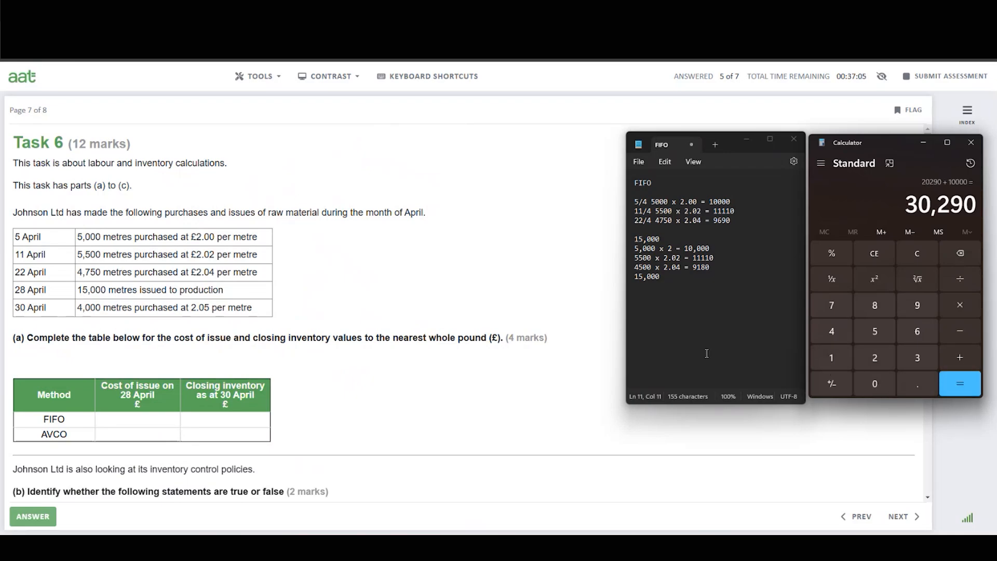
click(678, 279)
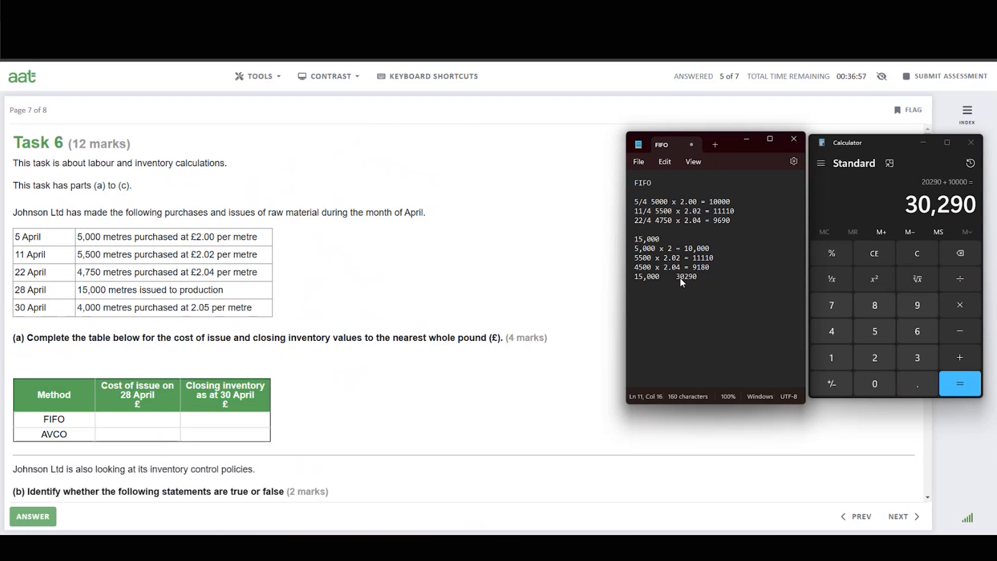
Enter 30290 as the FIFO cost of issue on 28 April.
click(129, 423)
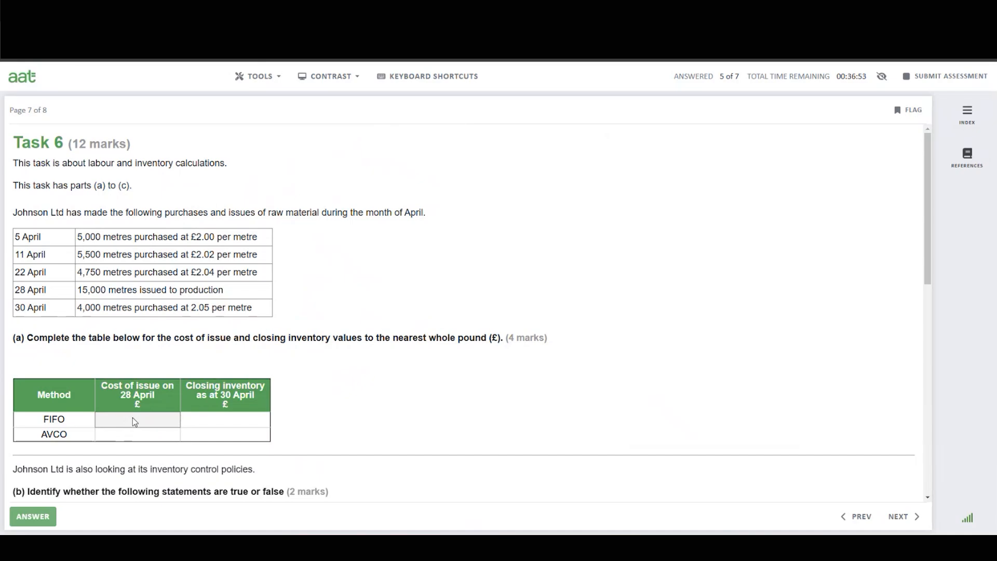
text(302)
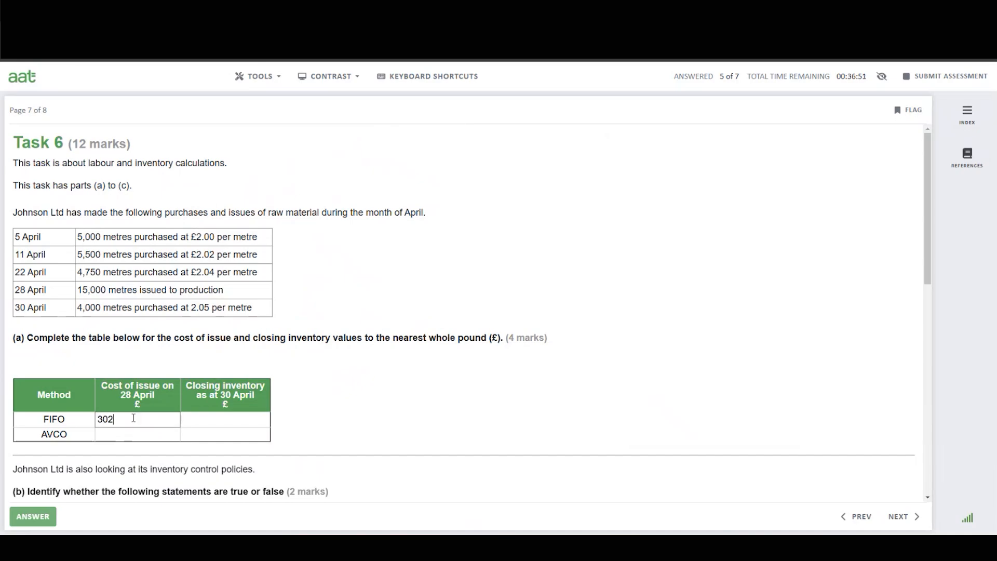
text(90)
Start the closing inventory workings with "250 x 2.04 = 510", multiplying 250 by 2.04 in Calculator.
click(681, 548)
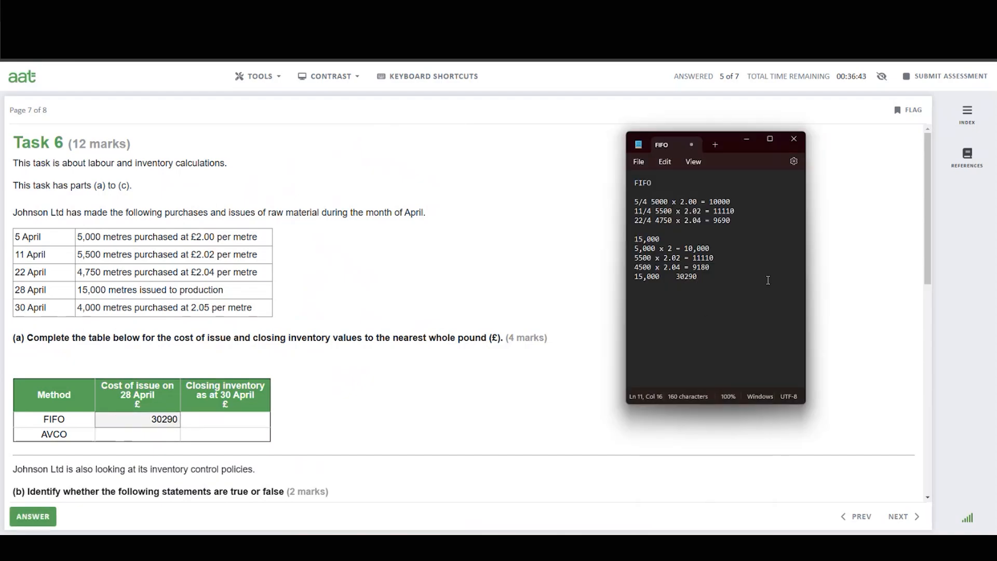
key(Return)
key(Return)
text(250 x 2.04)
text(=)
click(703, 548)
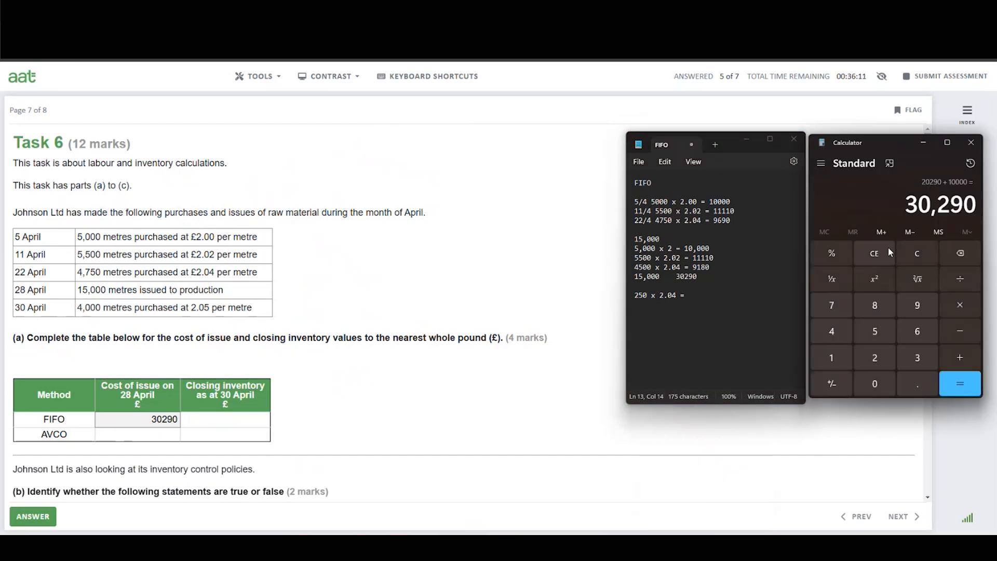
click(916, 253)
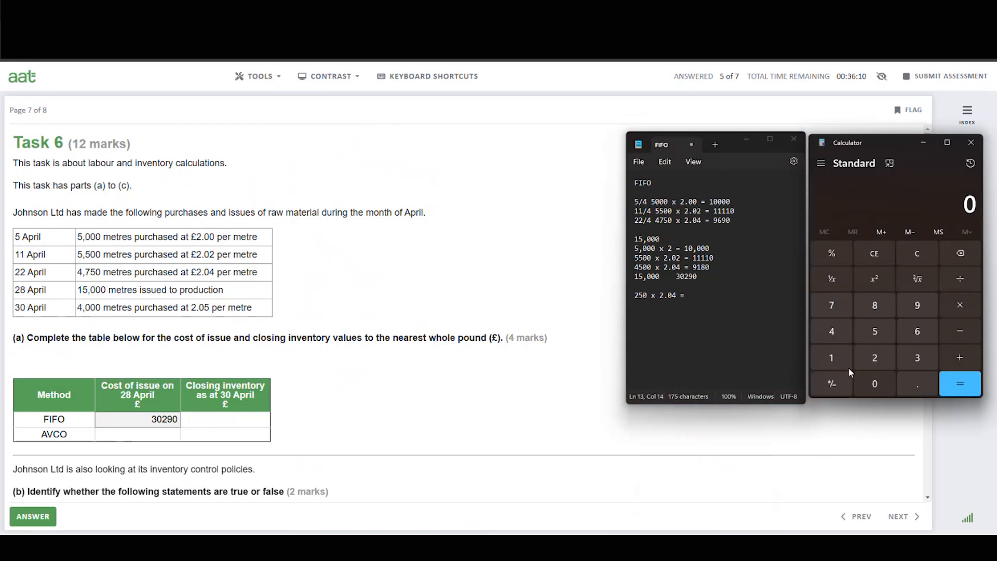
click(876, 360)
click(875, 330)
click(874, 382)
click(959, 309)
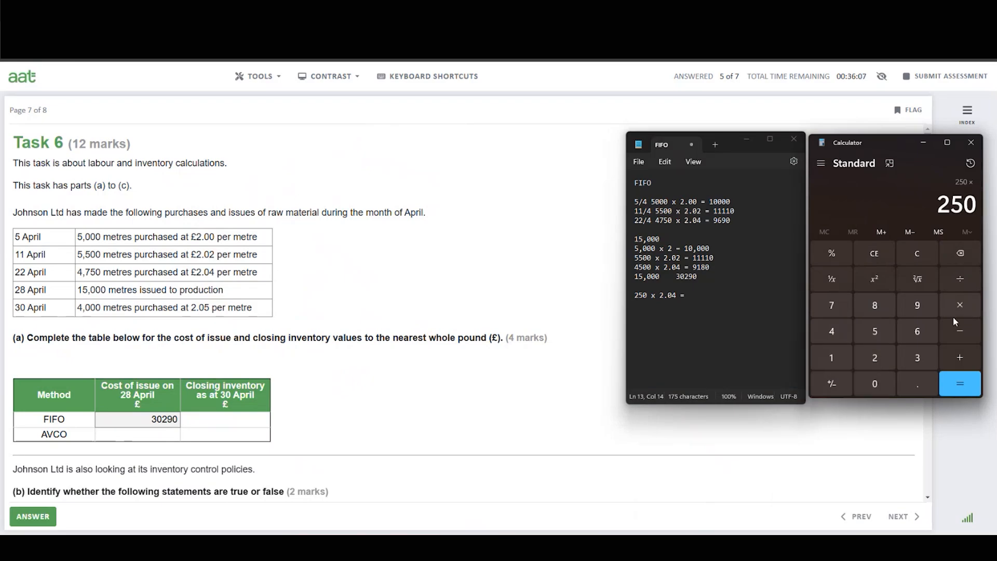
click(875, 359)
click(917, 384)
click(871, 382)
click(832, 332)
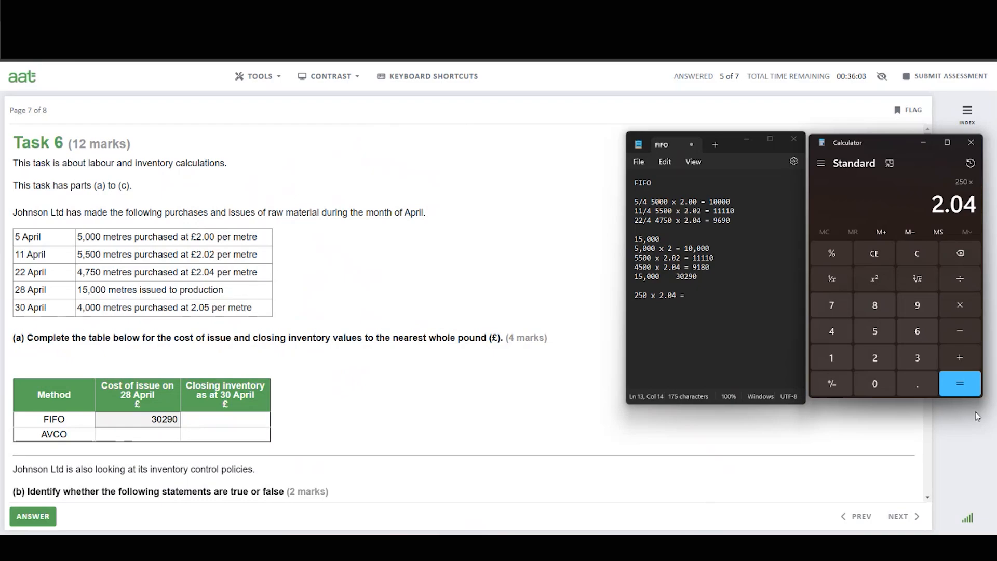
click(959, 385)
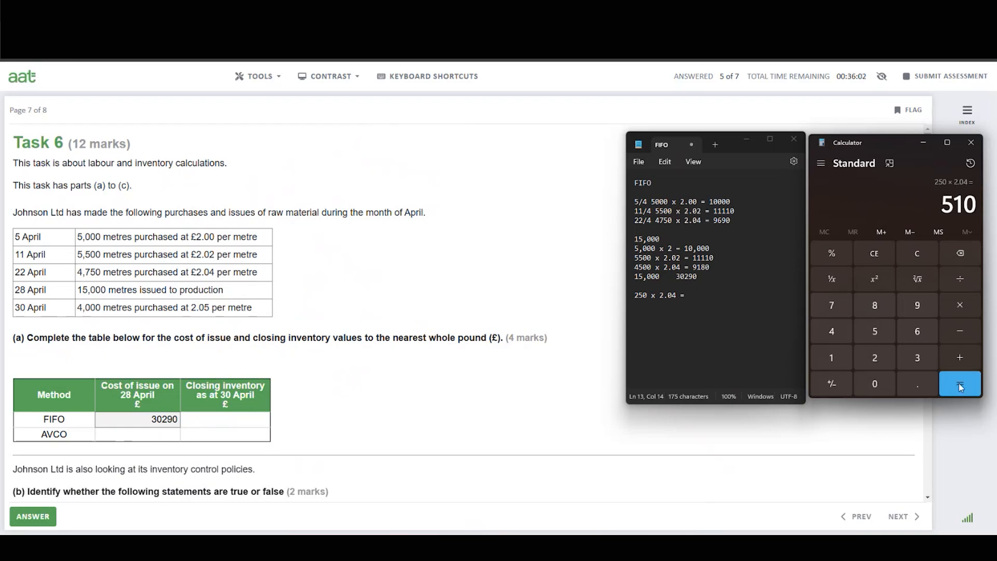
click(698, 295)
text(510)
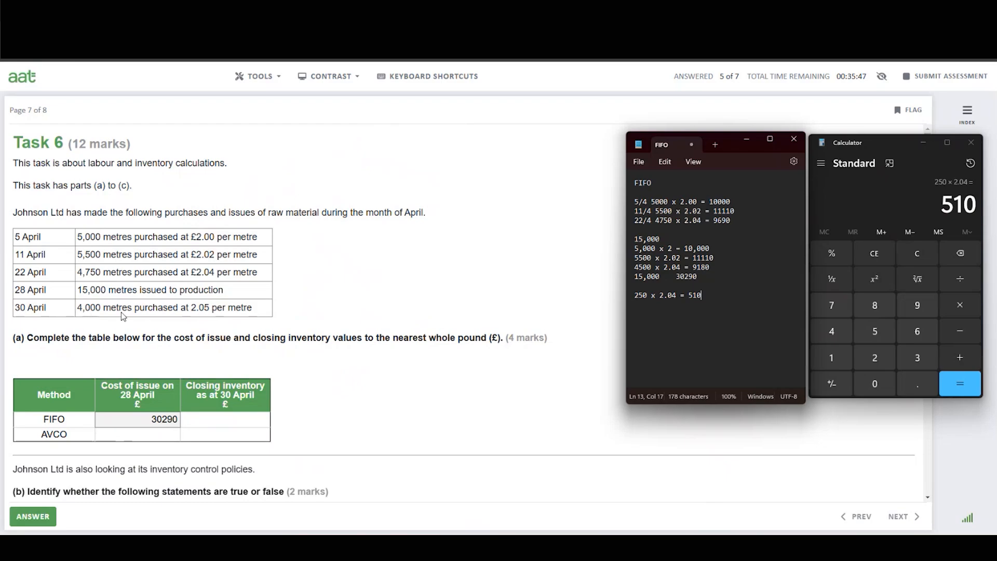
click(638, 296)
click(706, 296)
Add the line "4000 x 2.05 = 8200" to the workings, multiplying 4,000 by 2.05 in Calculator.
key(Return)
text(4000 x 2.05 =)
click(886, 254)
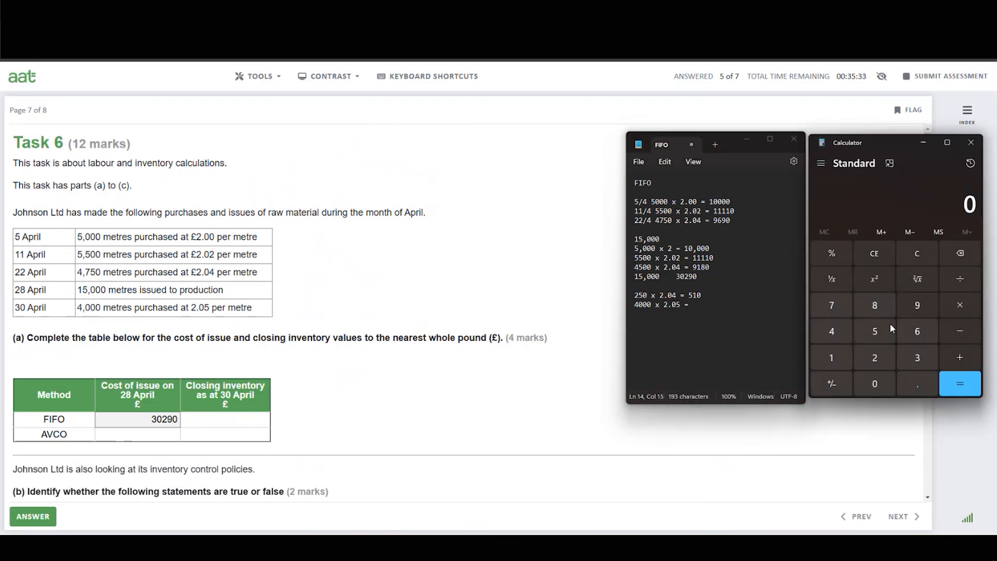
click(871, 354)
click(871, 385)
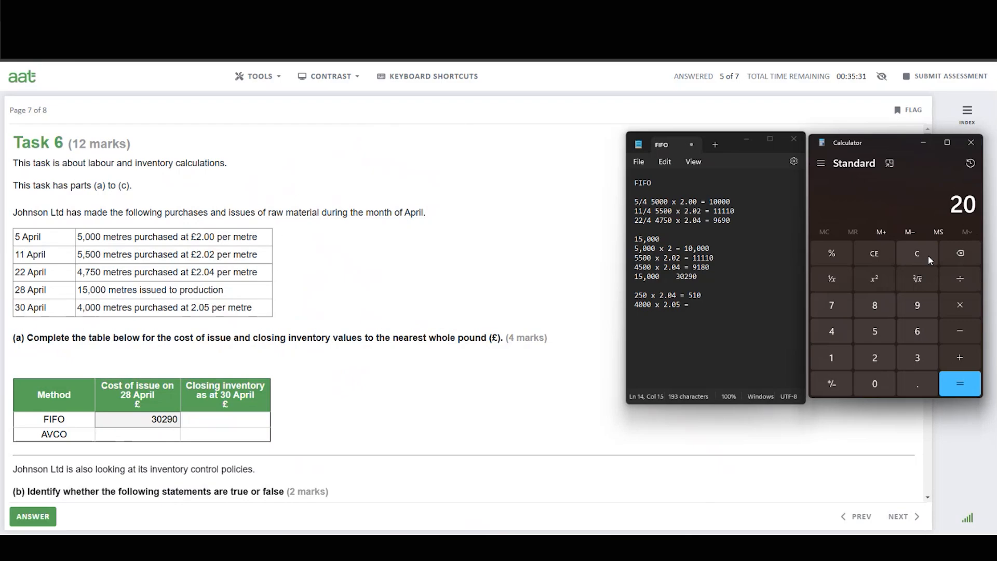
click(918, 257)
click(846, 342)
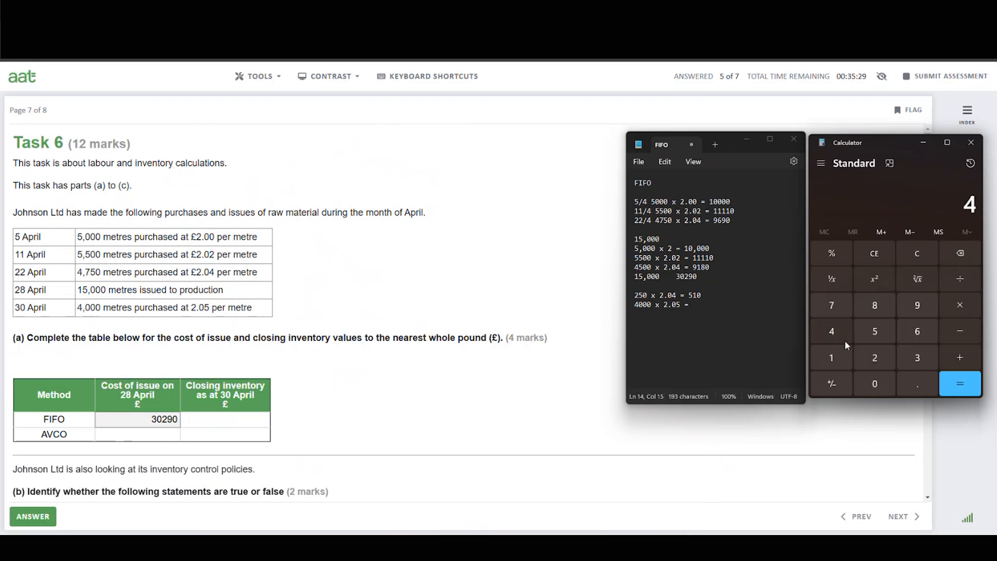
click(879, 385)
click(879, 385)
click(879, 384)
click(967, 307)
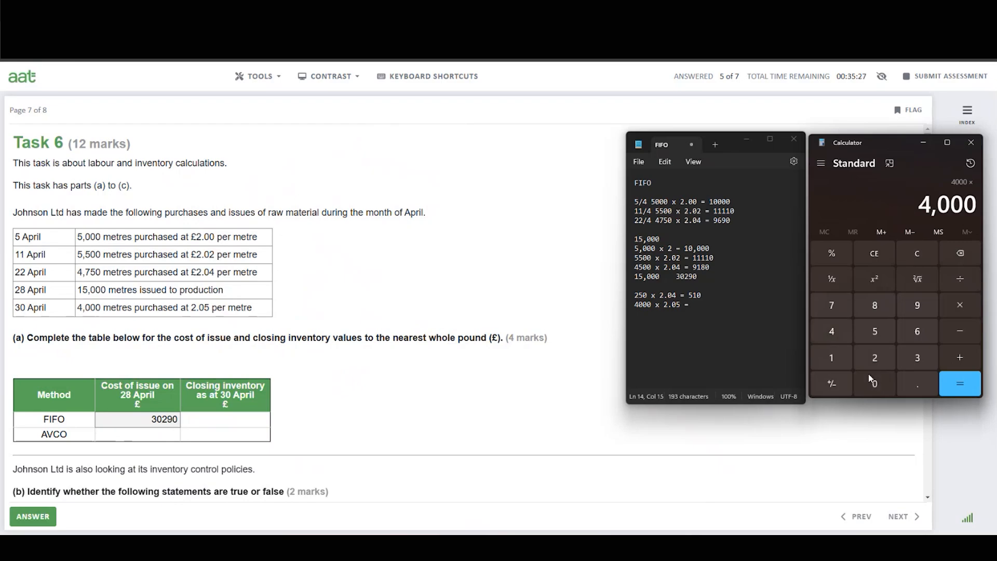
click(877, 358)
click(918, 384)
click(878, 387)
click(877, 336)
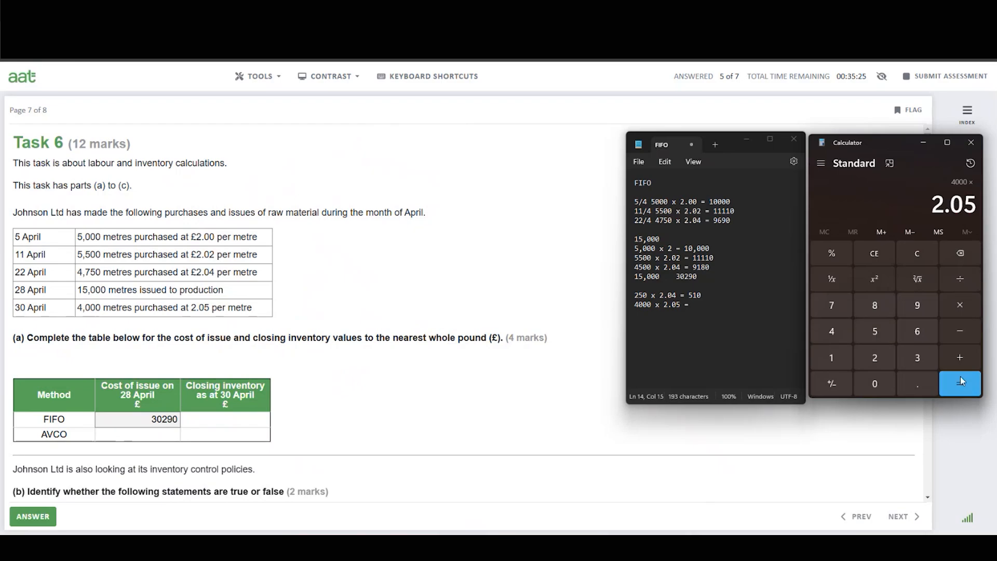
click(961, 378)
click(703, 305)
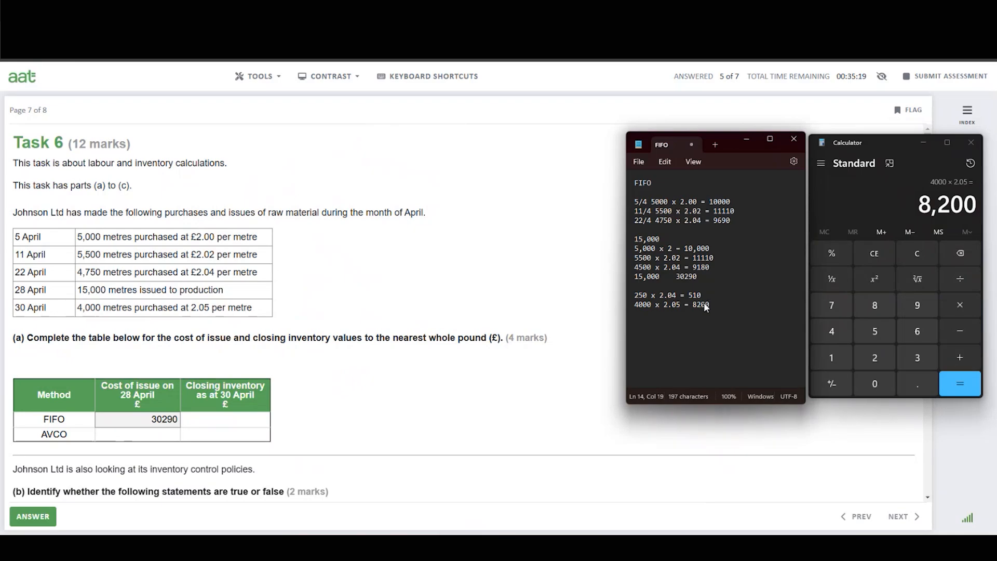
Total 8200 and 510 as 8710, noting it in the workings and entering it as the FIFO closing inventory at 30 April.
click(959, 361)
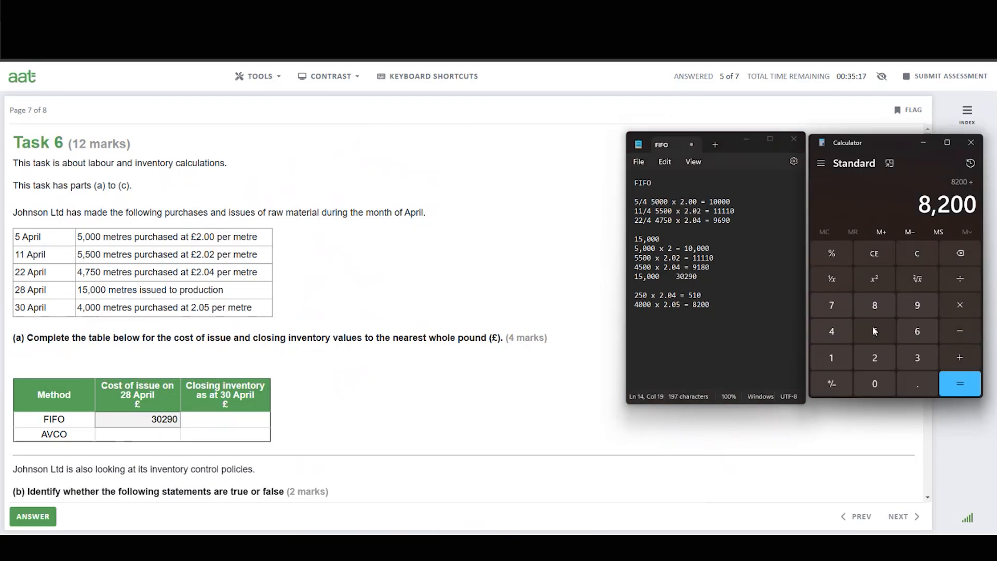
click(872, 329)
click(835, 359)
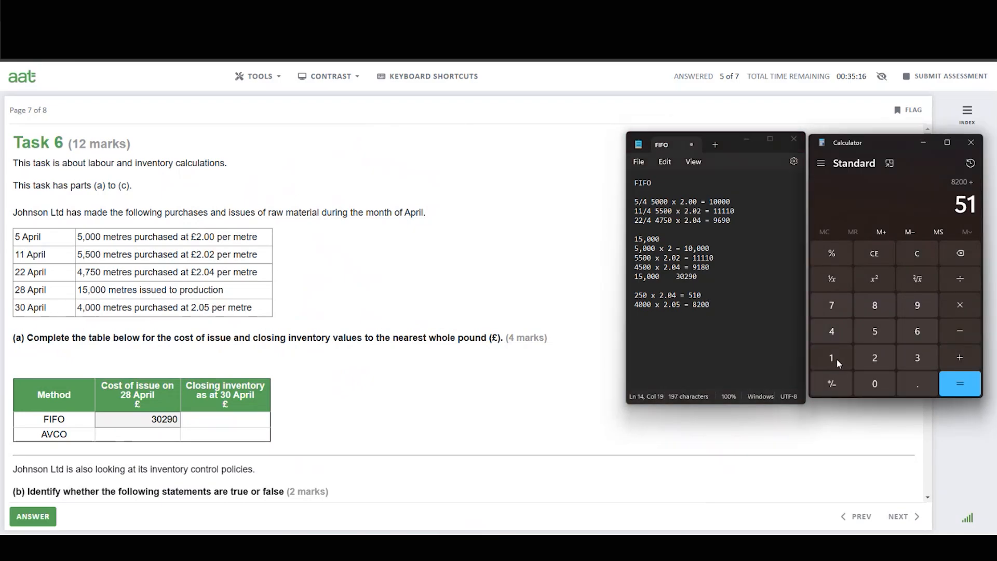
click(880, 383)
click(960, 384)
click(640, 315)
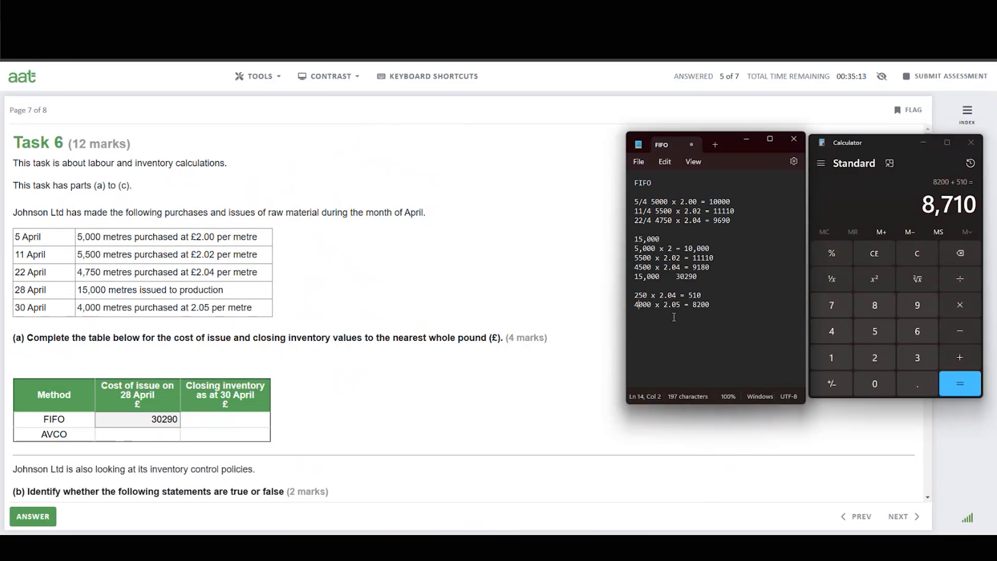
click(715, 304)
key(Return)
text(8710)
click(207, 423)
text(8710)
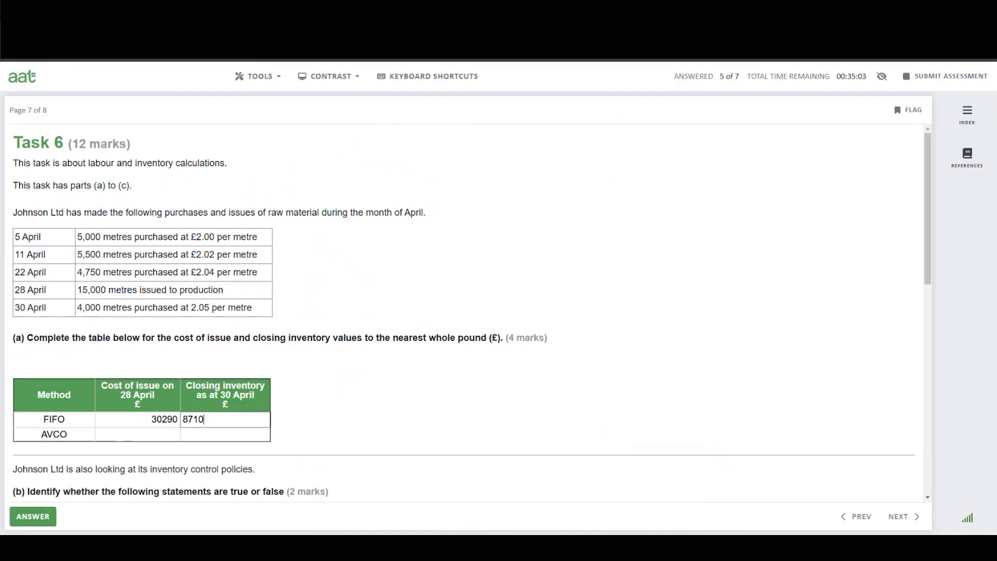
Write the check formula "10000+11110+9690-30290+8200 =" on a new line of the workings.
click(748, 547)
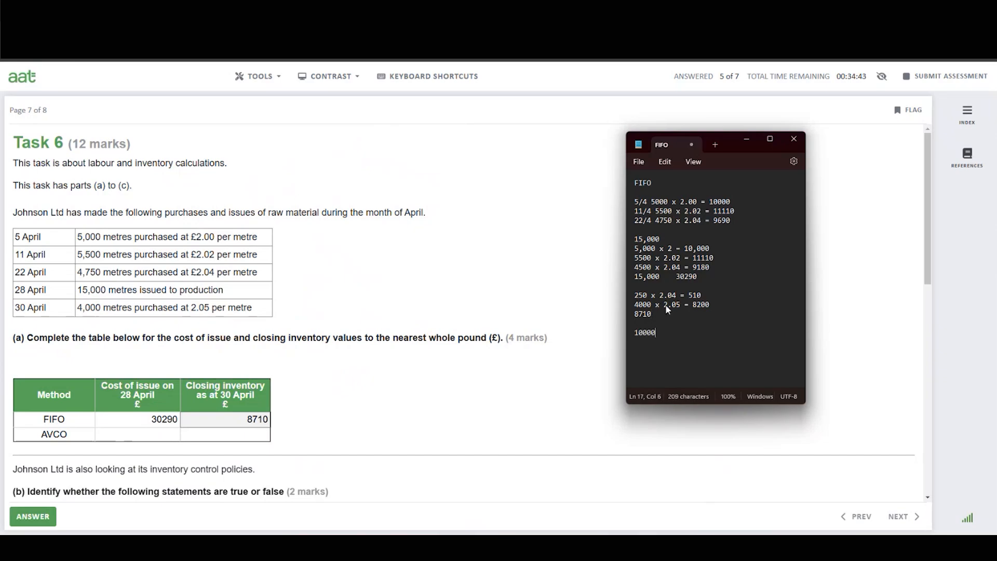
text(+)
text(111)
text(0)
text(0)
text(+9690-)
text(3029)
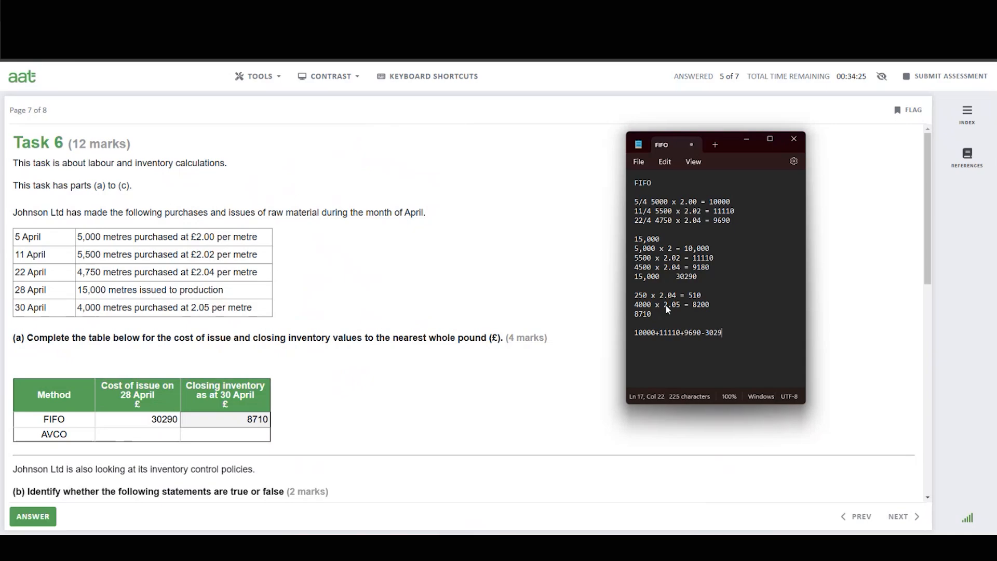
text(0+8200 =)
click(706, 547)
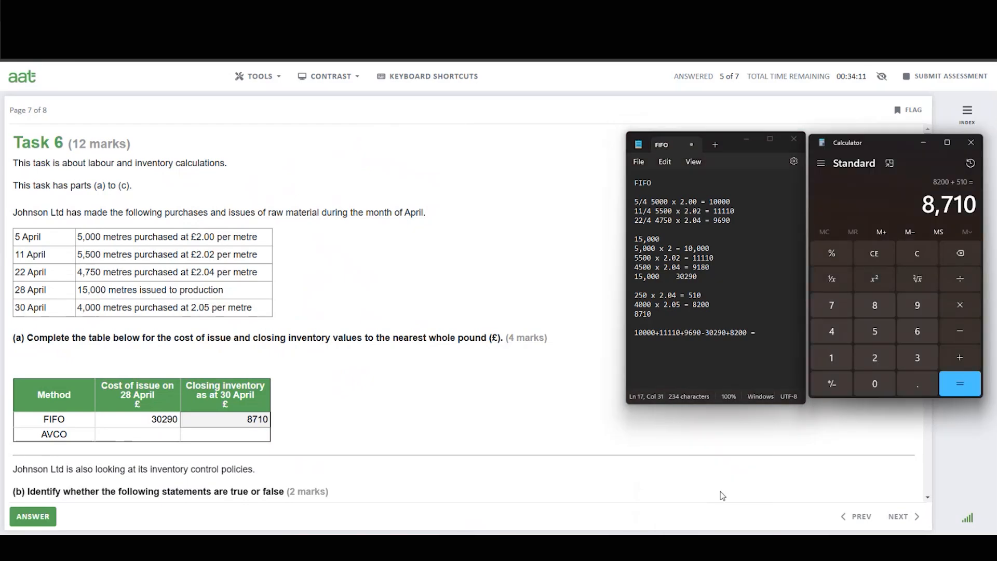
Clear Calculator and add 10000, 11110 and 9690 to check the FIFO purchases total.
click(918, 254)
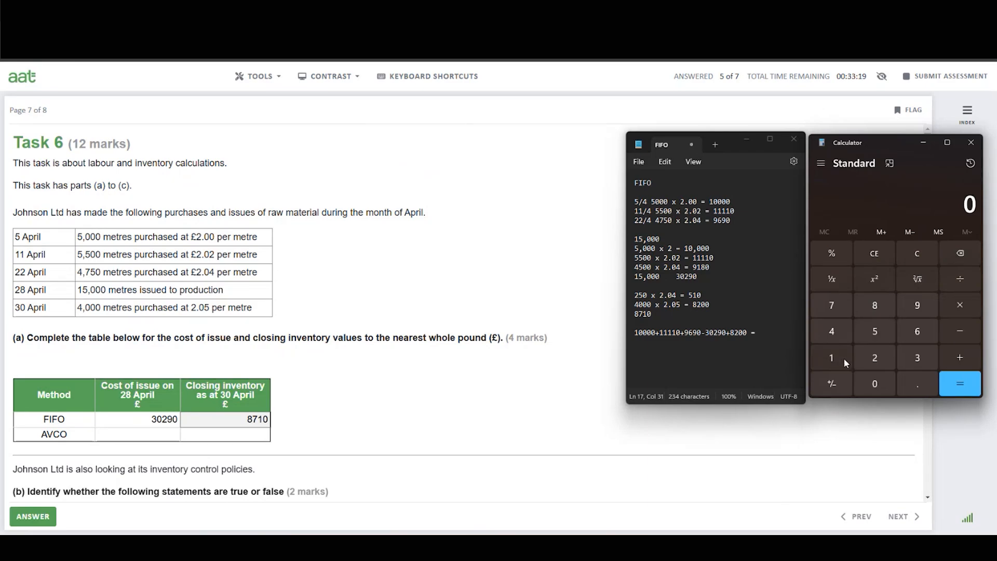
click(844, 358)
click(882, 385)
double_click(880, 386)
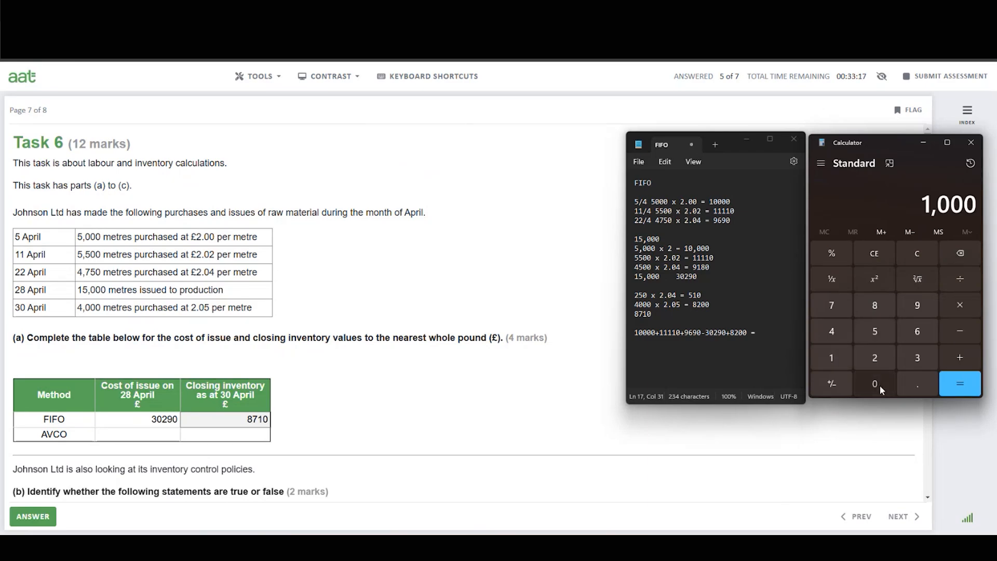
click(880, 385)
click(943, 360)
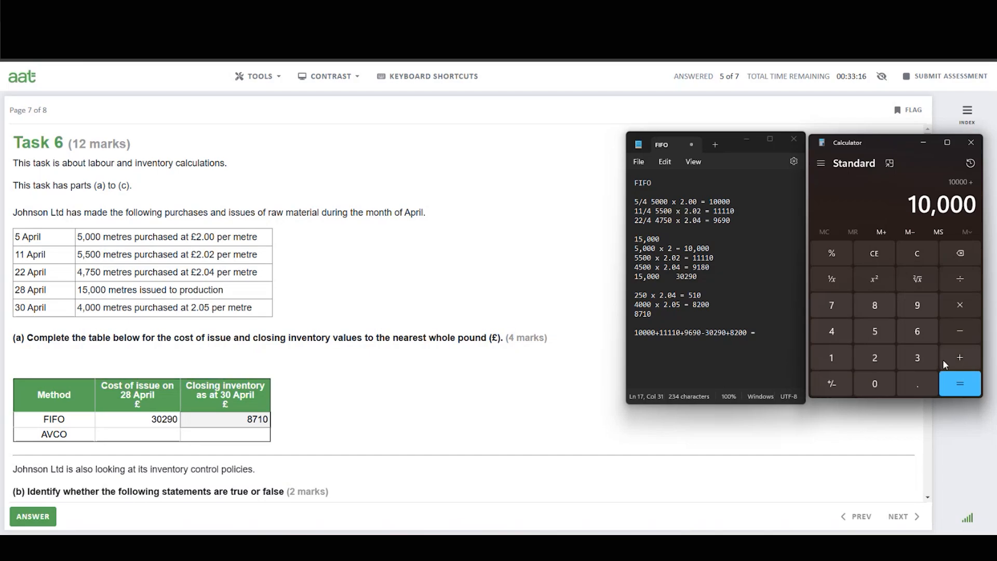
click(836, 358)
click(836, 359)
click(836, 359)
click(836, 360)
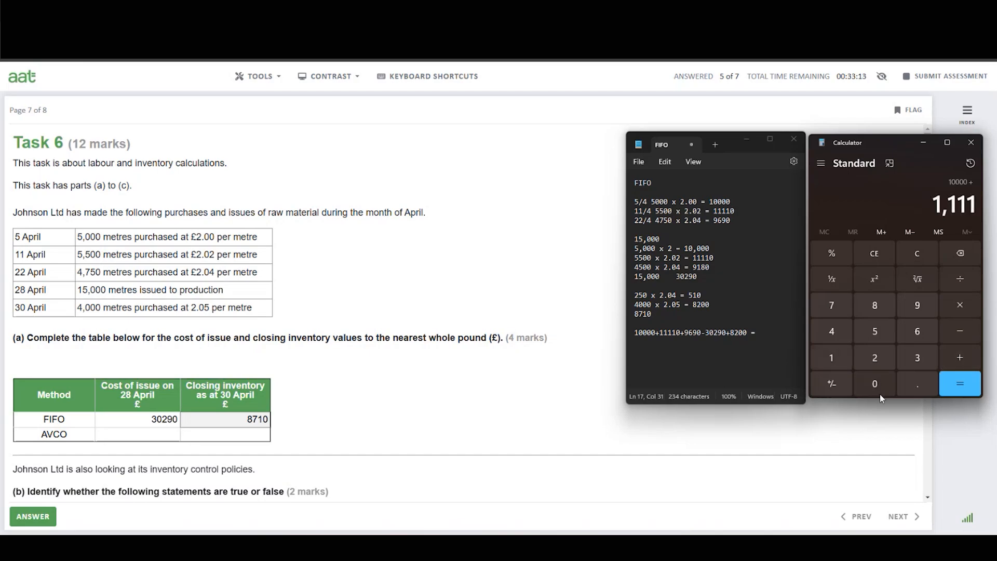
click(882, 388)
click(960, 357)
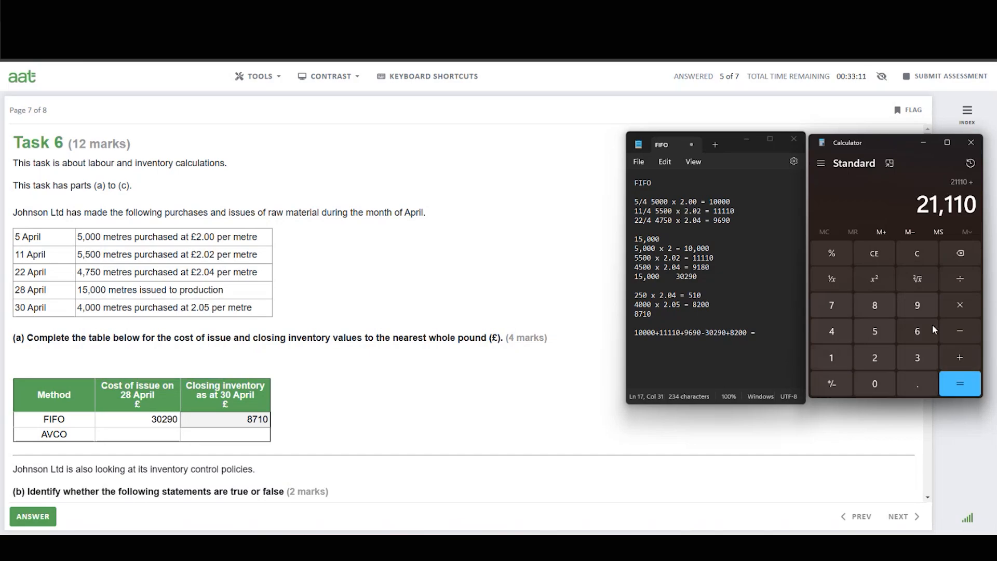
click(920, 306)
click(916, 333)
click(918, 307)
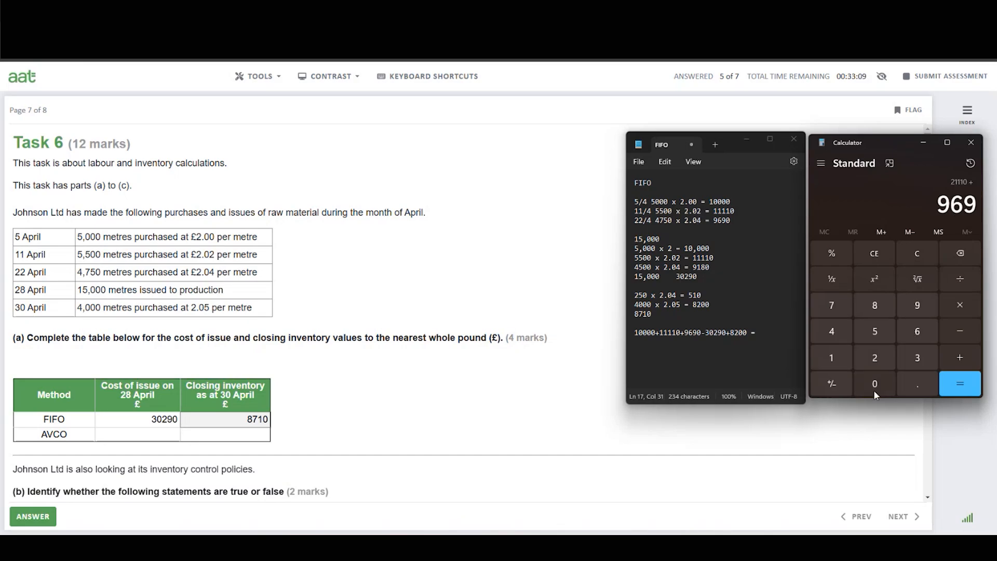
click(875, 387)
click(974, 383)
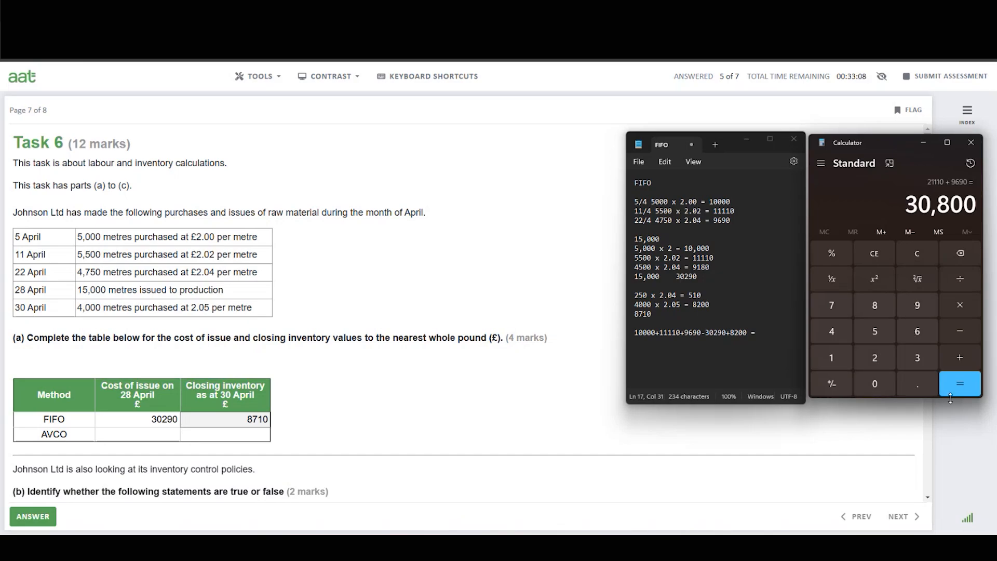
Subtract 30290 and add 8200 in Calculator, then complete the check line in the workings with 8710.
click(966, 333)
click(915, 360)
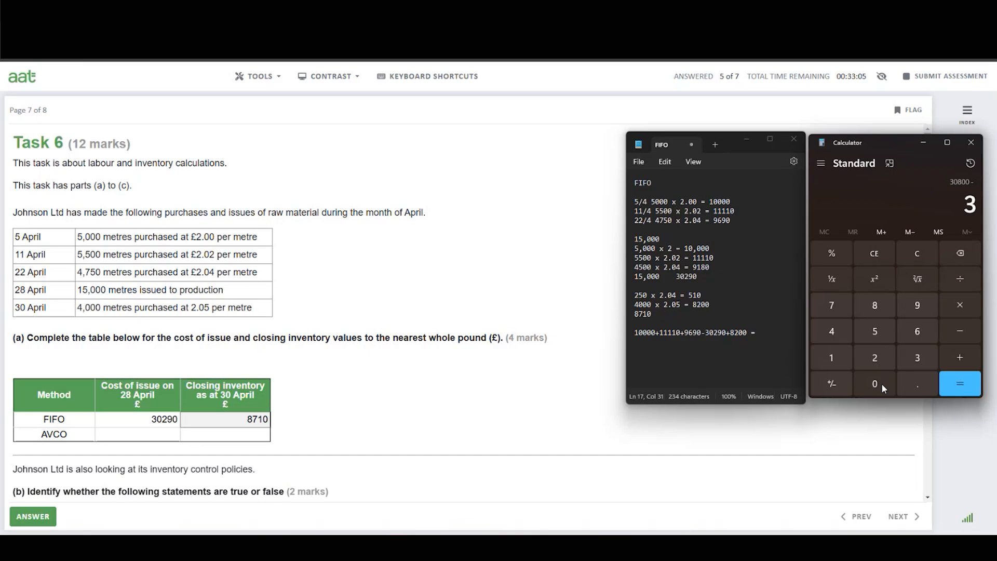
click(880, 384)
click(879, 356)
click(920, 304)
click(868, 395)
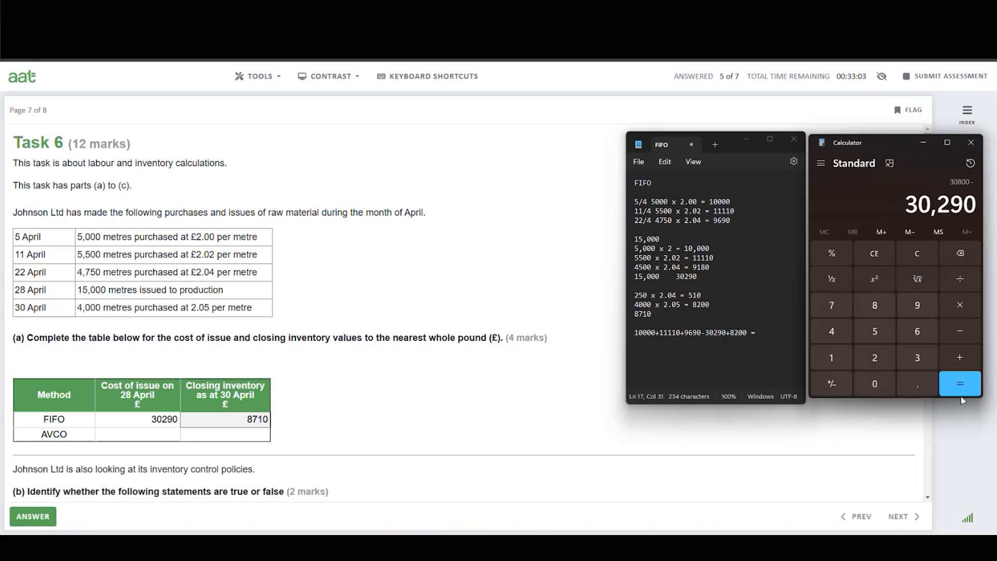
click(960, 357)
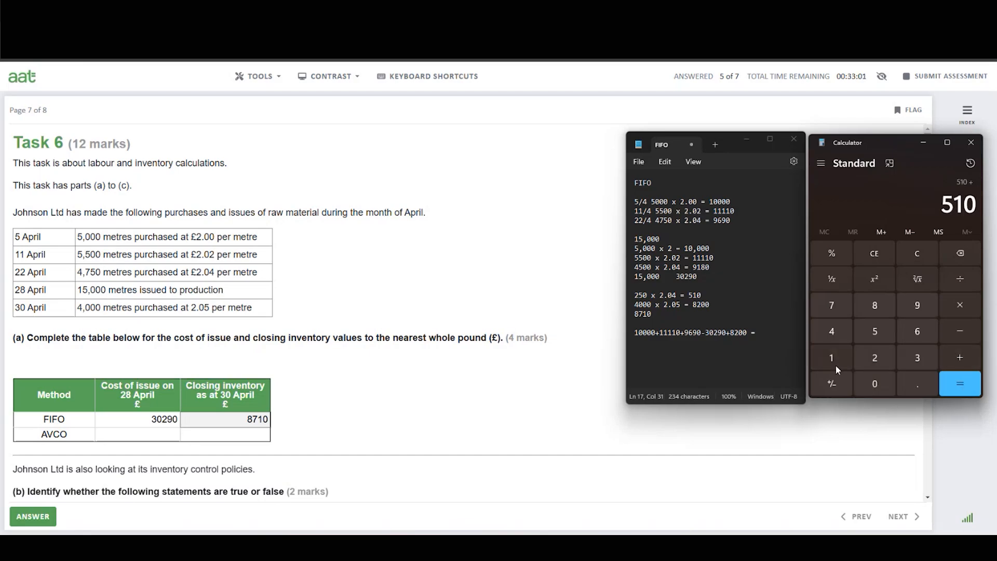
click(878, 312)
click(880, 359)
click(878, 390)
click(878, 389)
click(963, 386)
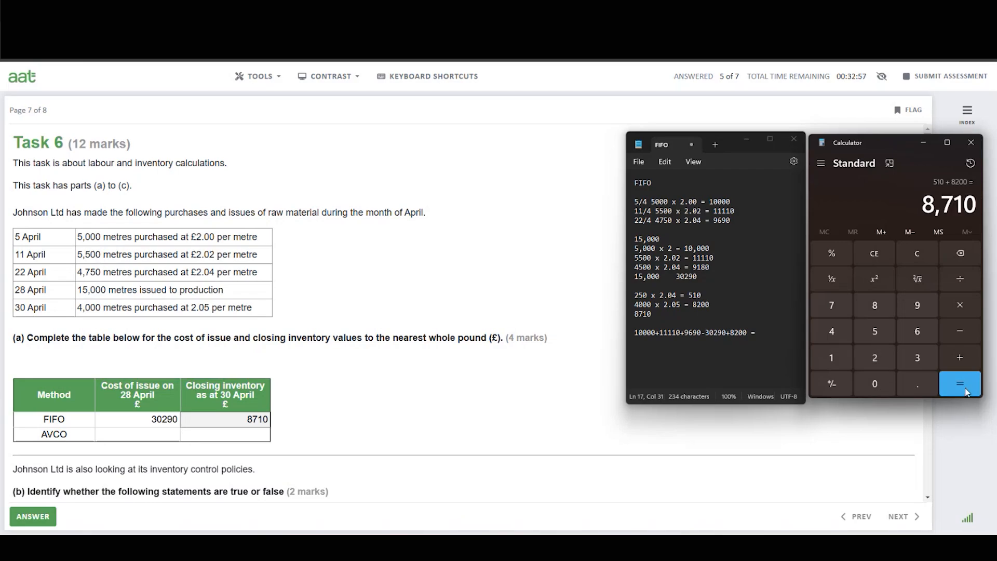
click(756, 332)
text(8710)
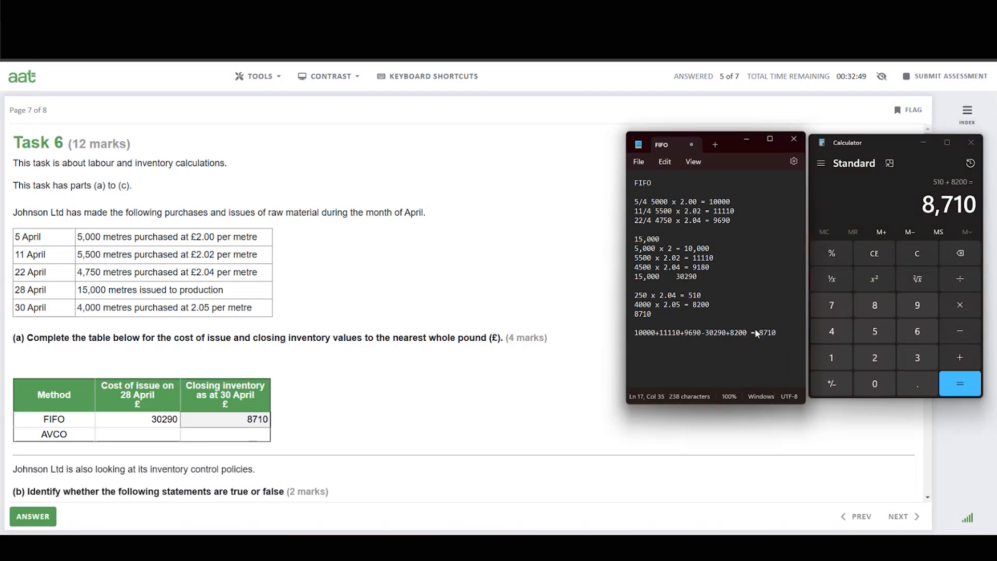
Start an AVCO section in the workings and copy the expression "10000+11110+9690 =" onto a new line beneath it.
key(Return)
text(AVCO)
key(Return)
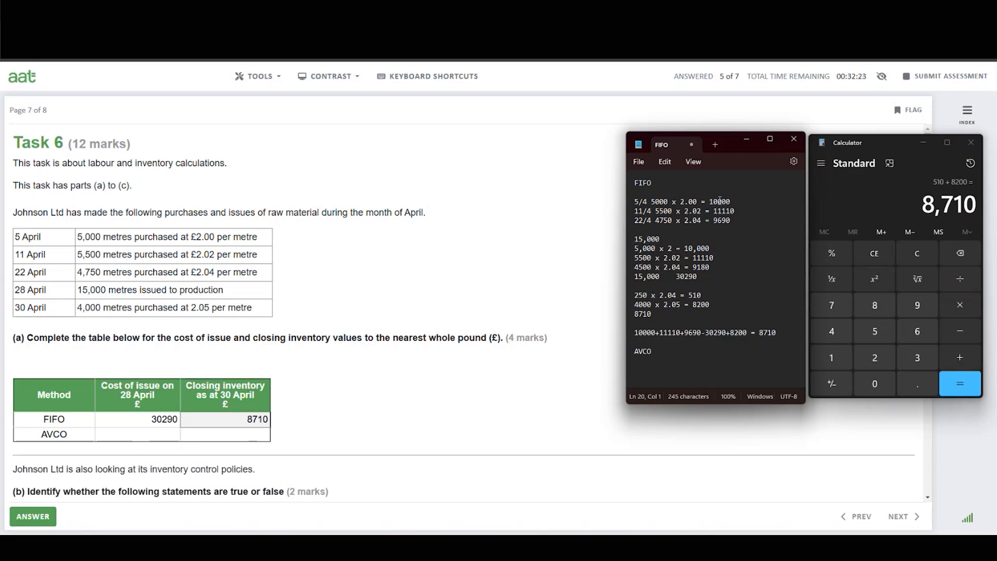
double_click(735, 218)
click(729, 225)
click(638, 363)
drag(636, 330, 690, 335)
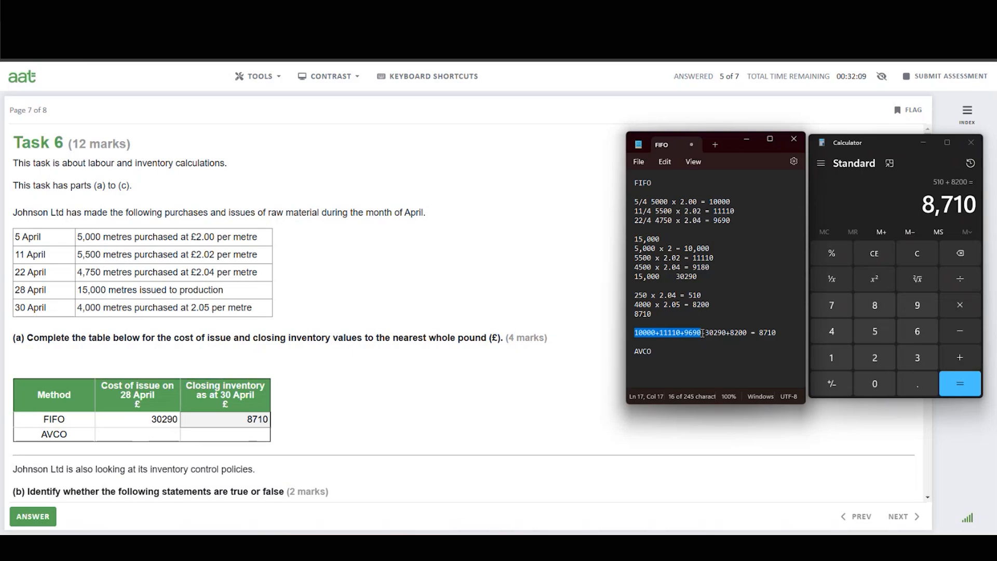
click(640, 363)
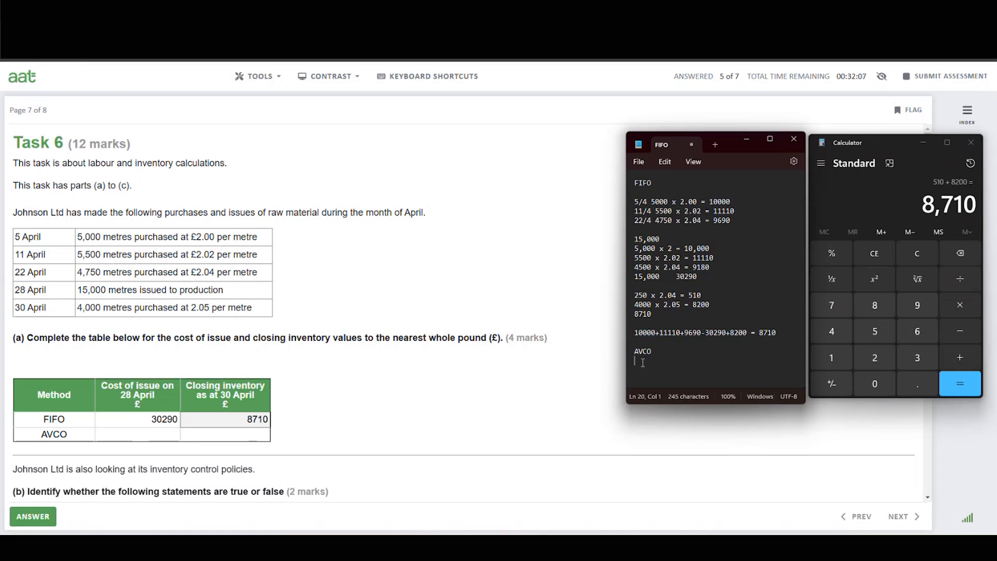
text(10000+11110+9690)
text(=)
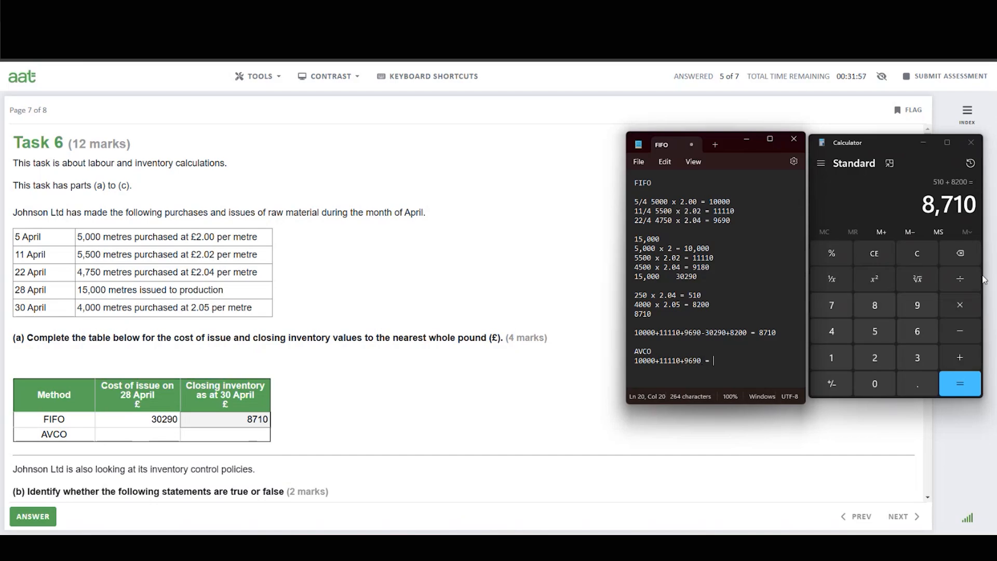
Total 10000, 11110 and 9690 in Calculator and record the AVCO purchases cost as £30800 on that line.
click(922, 252)
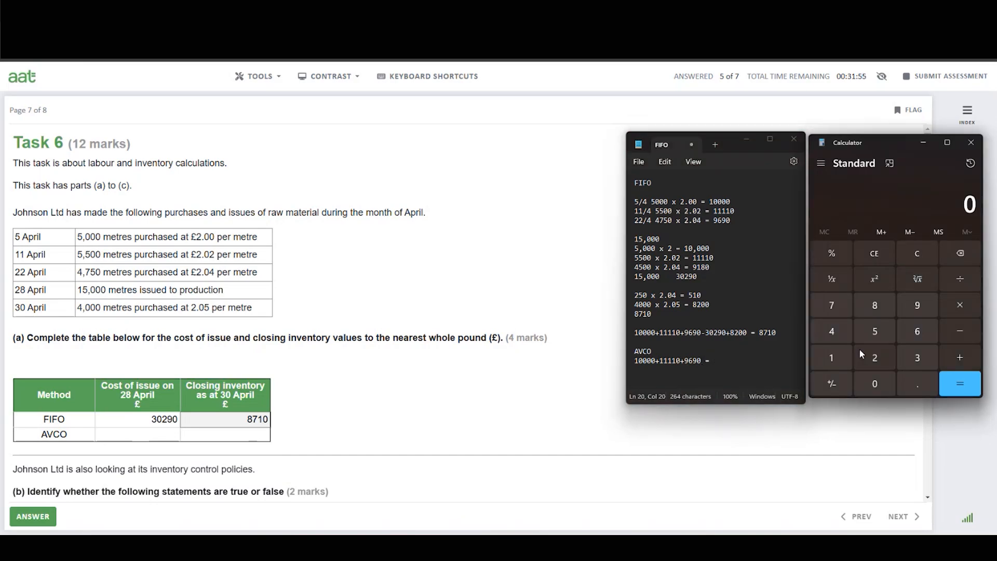
click(847, 362)
click(875, 384)
click(875, 384)
click(875, 383)
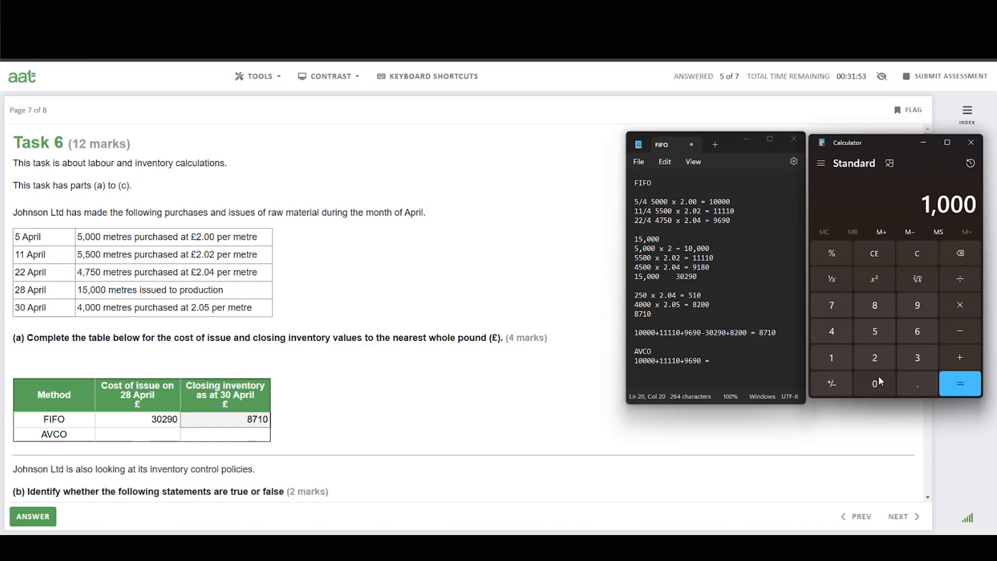
click(876, 383)
click(960, 358)
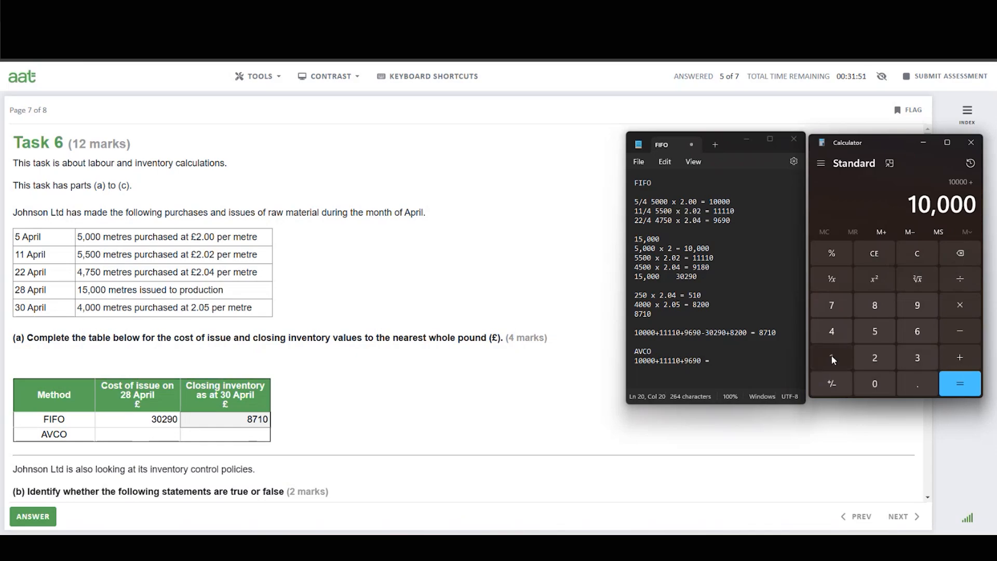
click(832, 358)
click(833, 359)
click(831, 357)
click(832, 358)
click(876, 383)
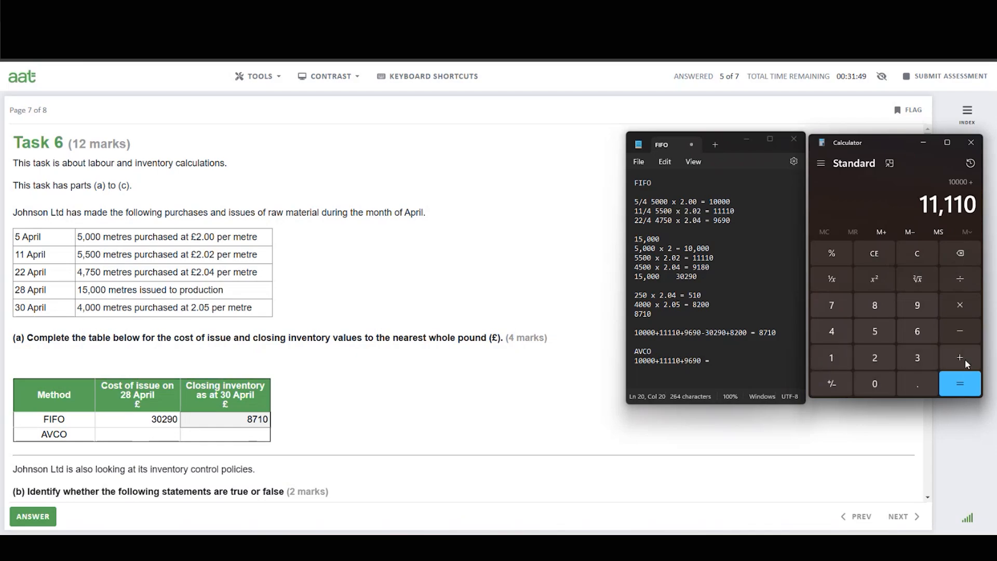
click(966, 364)
click(918, 306)
click(918, 331)
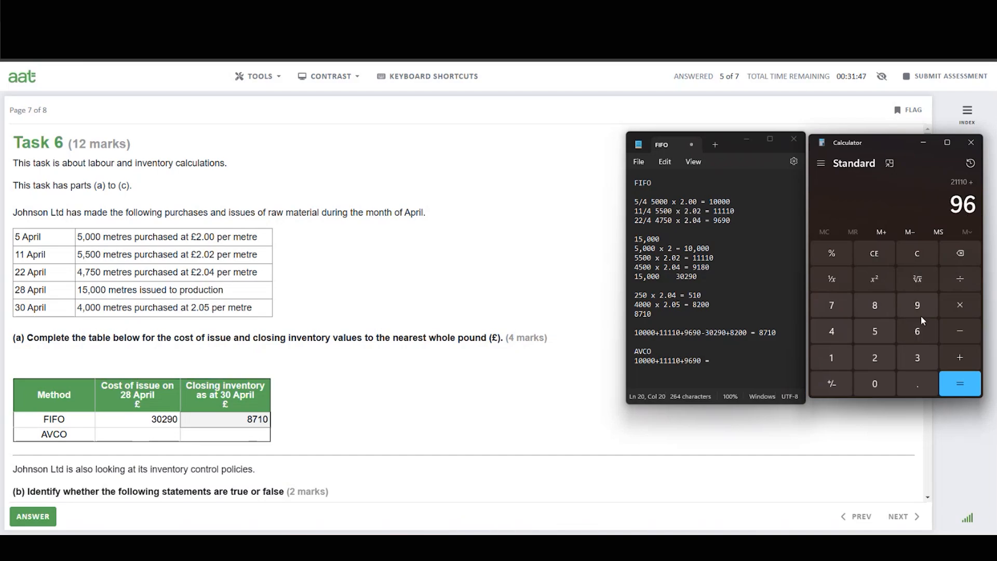
click(918, 306)
click(875, 384)
click(960, 383)
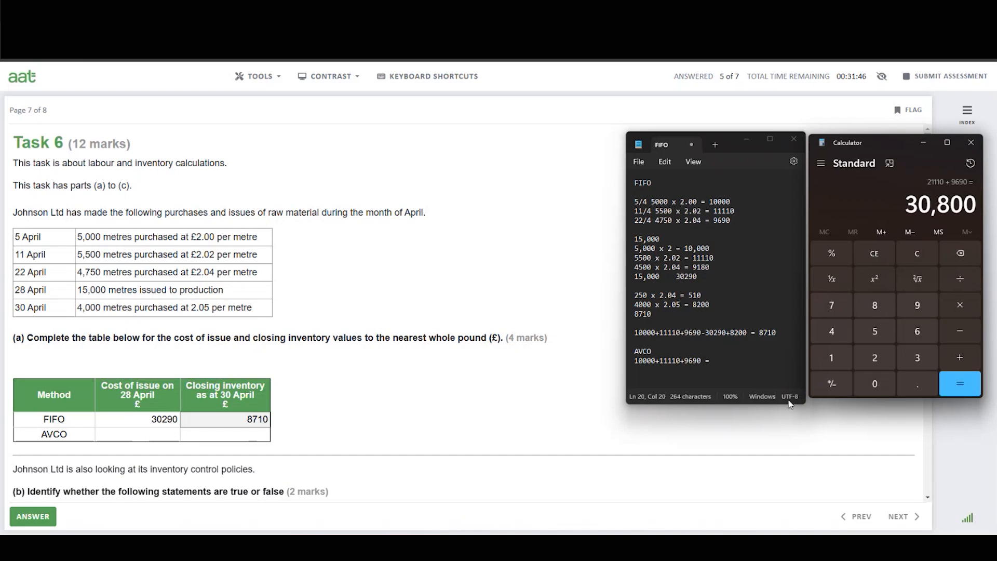
click(734, 365)
text(30)
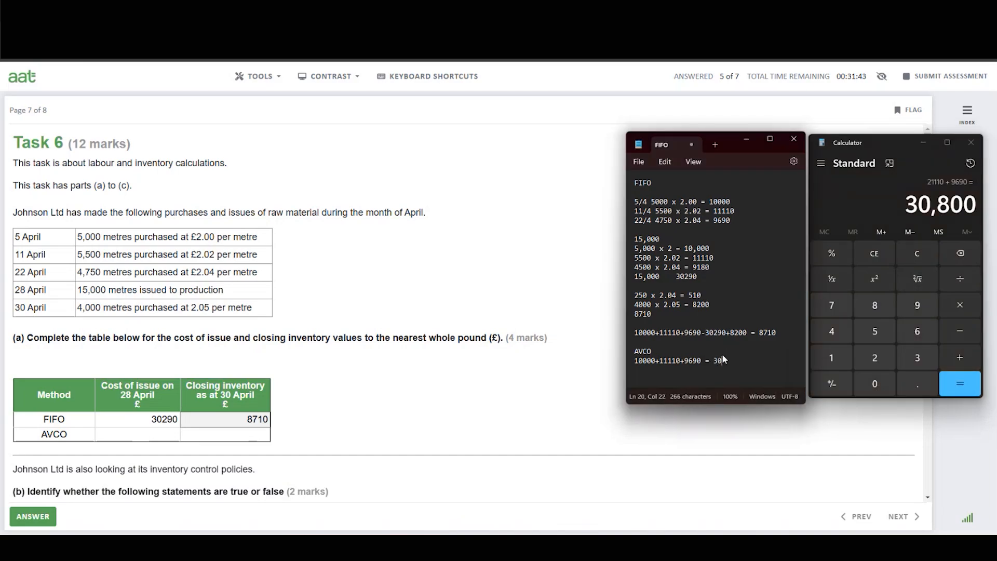
text(800)
click(713, 360)
text(£)
Write the units line "5000 + 5500+4750 =" under the AVCO cost line.
click(748, 361)
key(Return)
text(50)
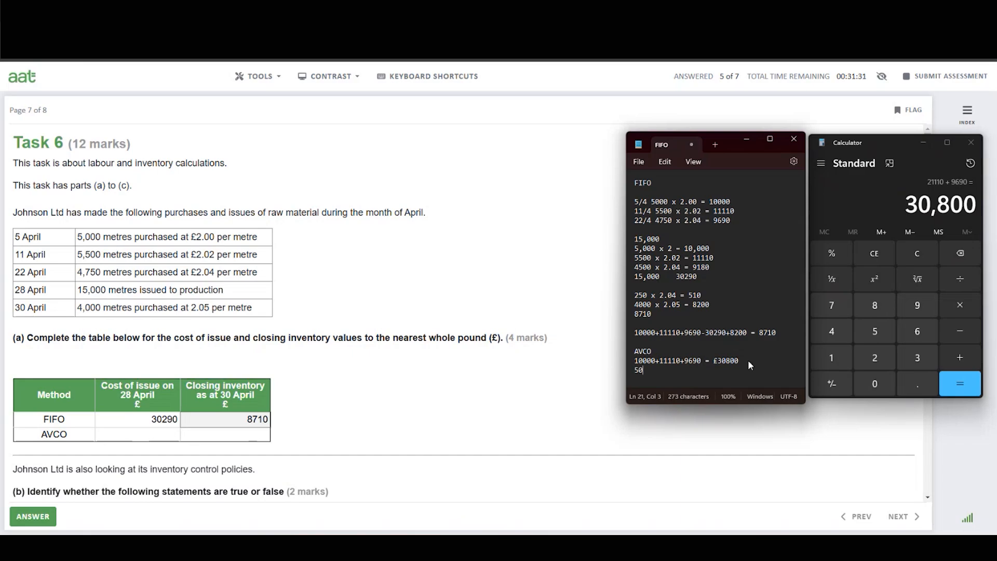
text(00 + 5500+4750 =)
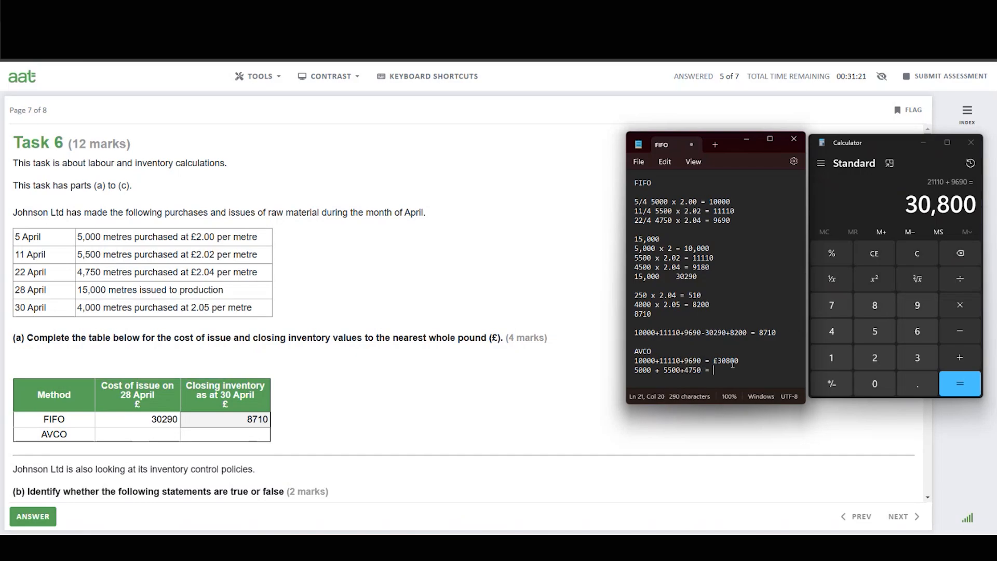
Add 5,000, 5,500 and 4,750 in Calculator and complete the units line with "15250units".
click(924, 251)
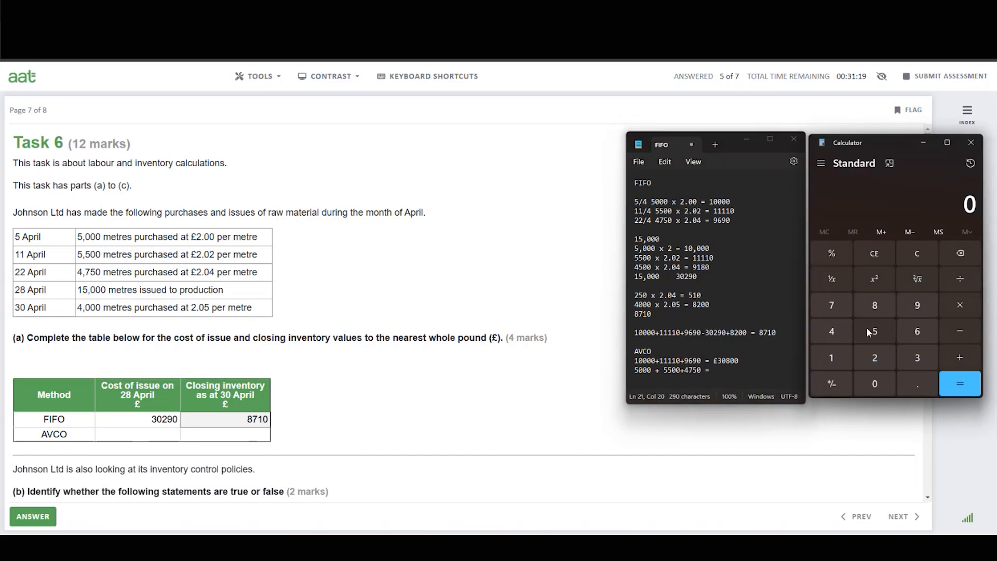
click(884, 329)
double_click(875, 383)
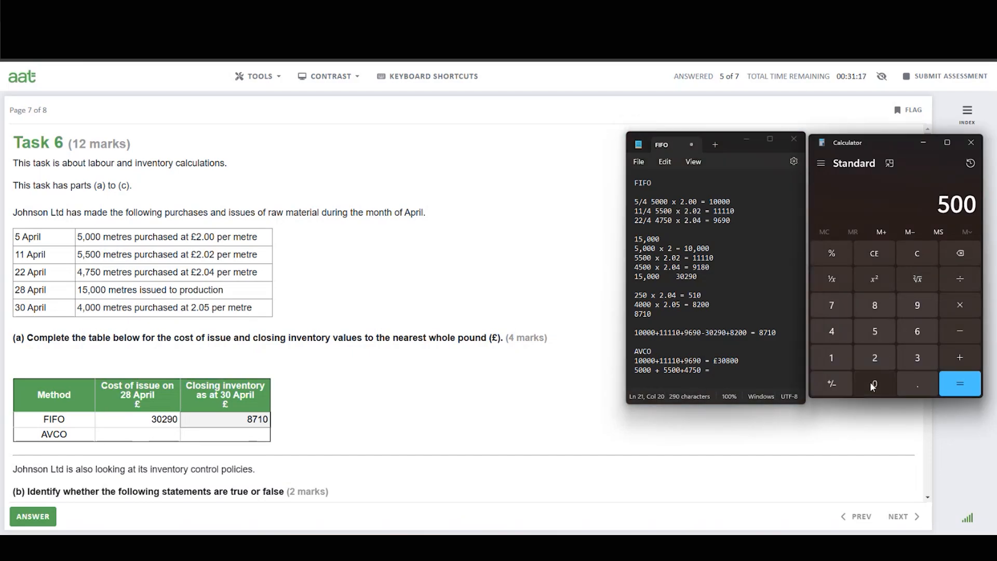
click(876, 383)
click(961, 359)
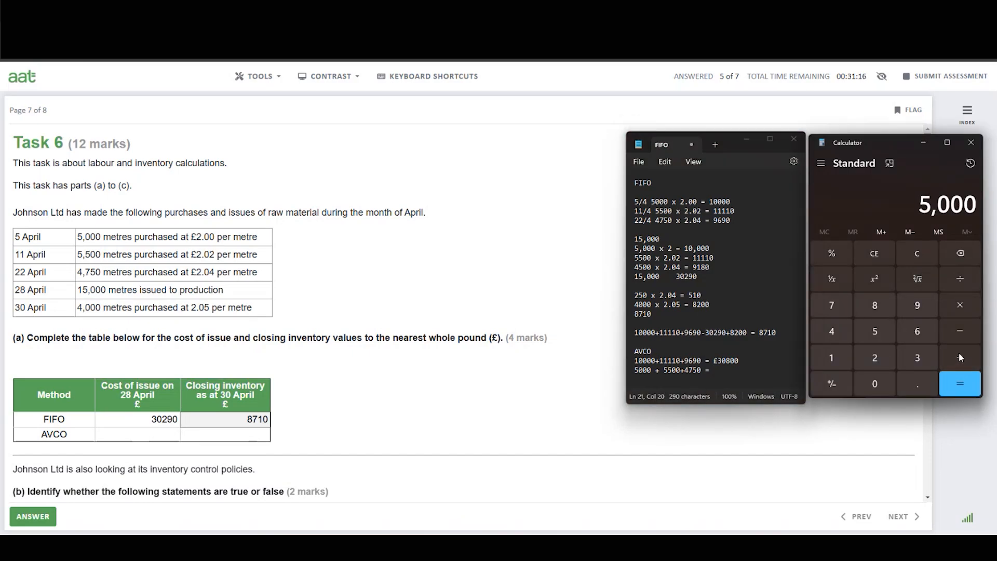
click(877, 337)
click(873, 387)
click(875, 388)
click(963, 334)
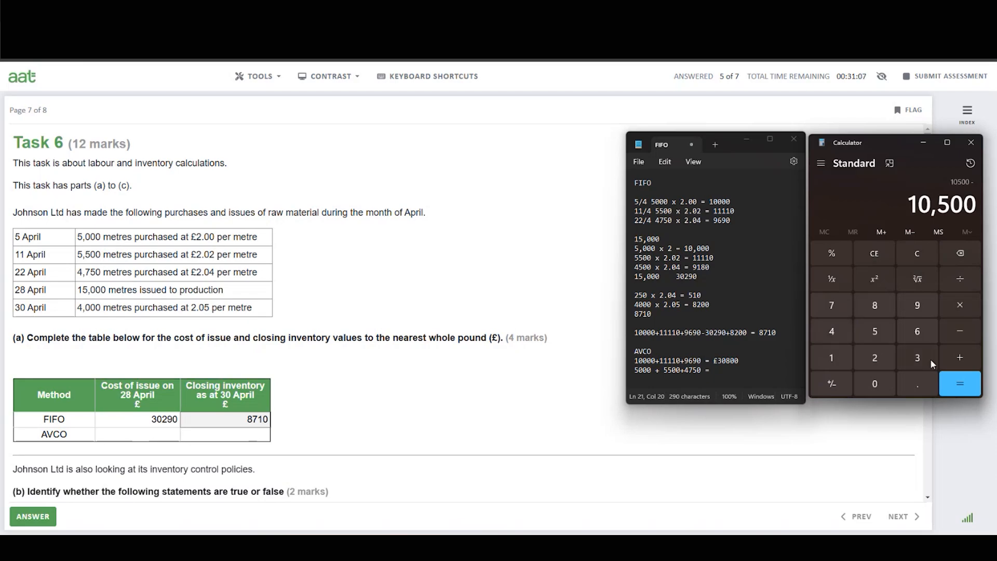
click(971, 364)
click(837, 331)
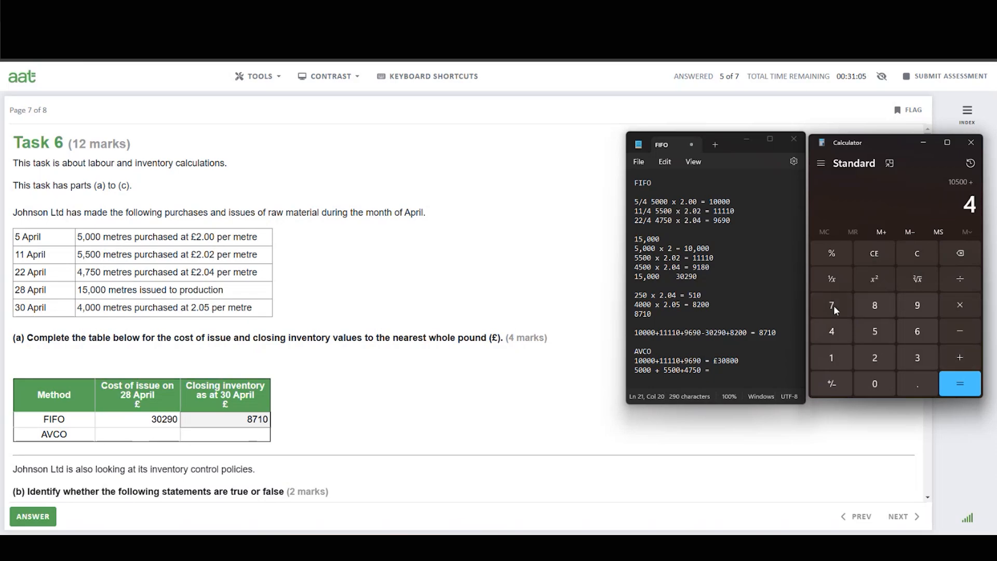
click(834, 306)
click(874, 333)
click(886, 379)
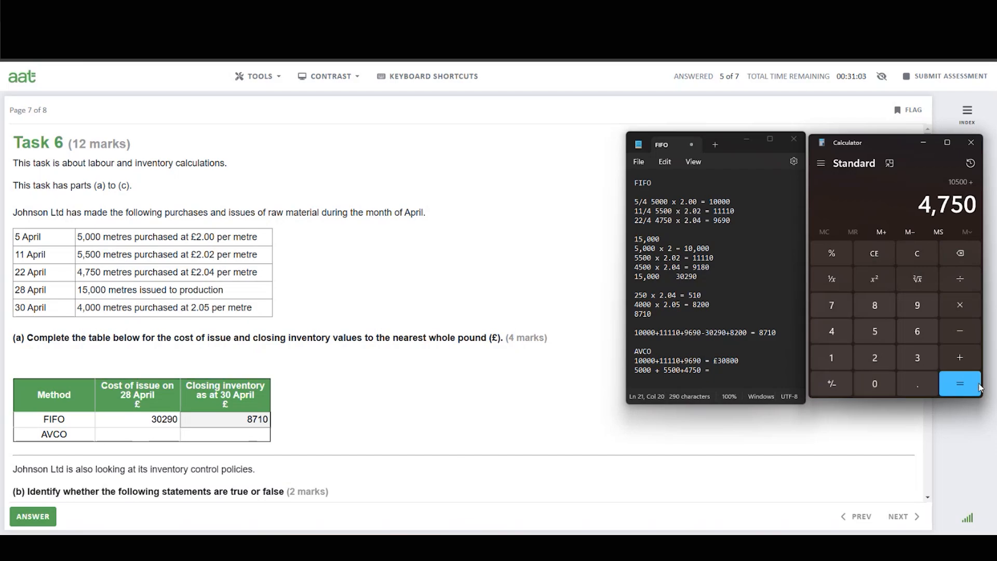
click(956, 384)
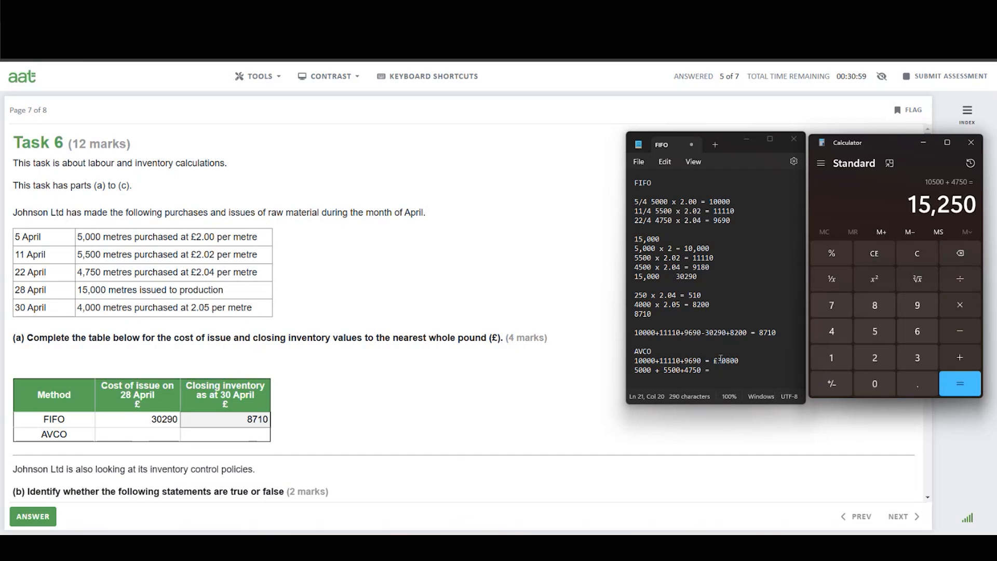
click(750, 372)
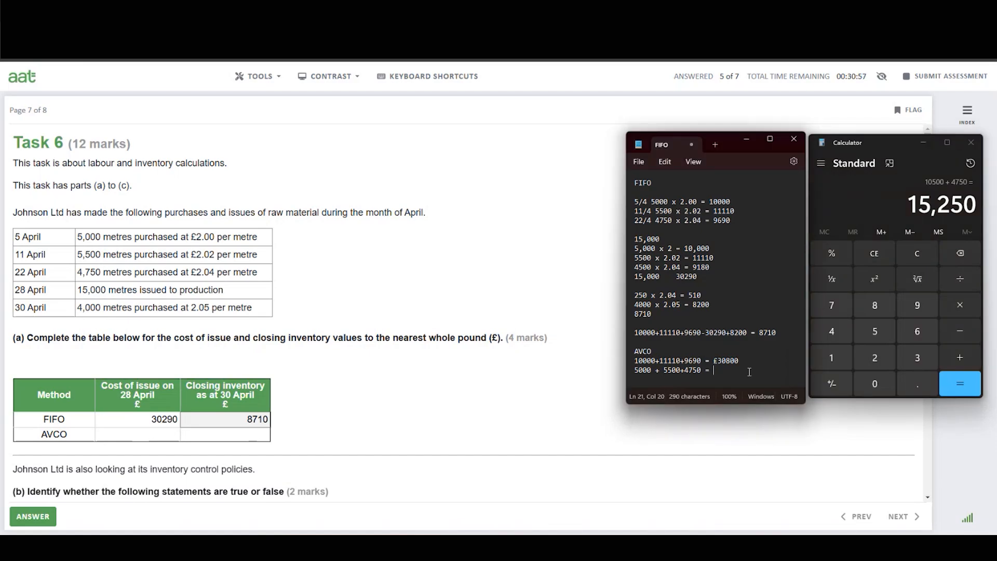
text(15250units)
key(Return)
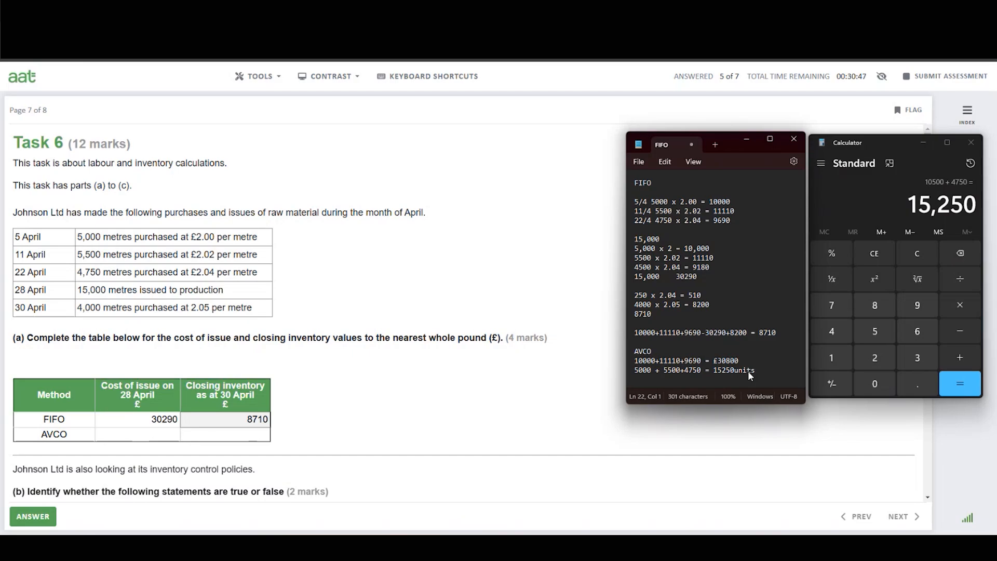
Write the AVCO cost-of-issue expression "£30800/15250x15000 =" on a new line of the workings.
text(30)
key(BackSpace)
key(BackSpace)
text(£30800/15250)
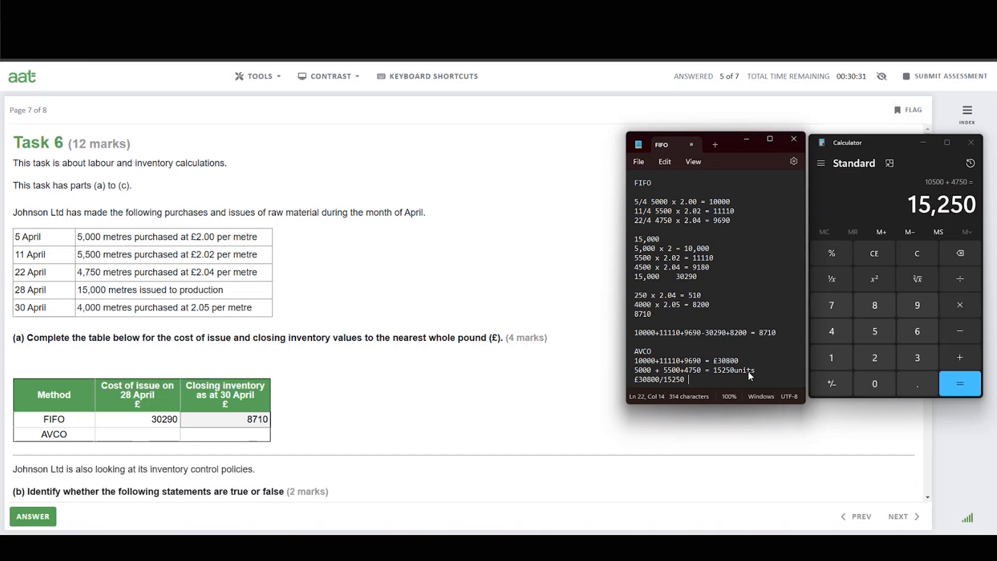
key(BackSpace)
text(x15000 =)
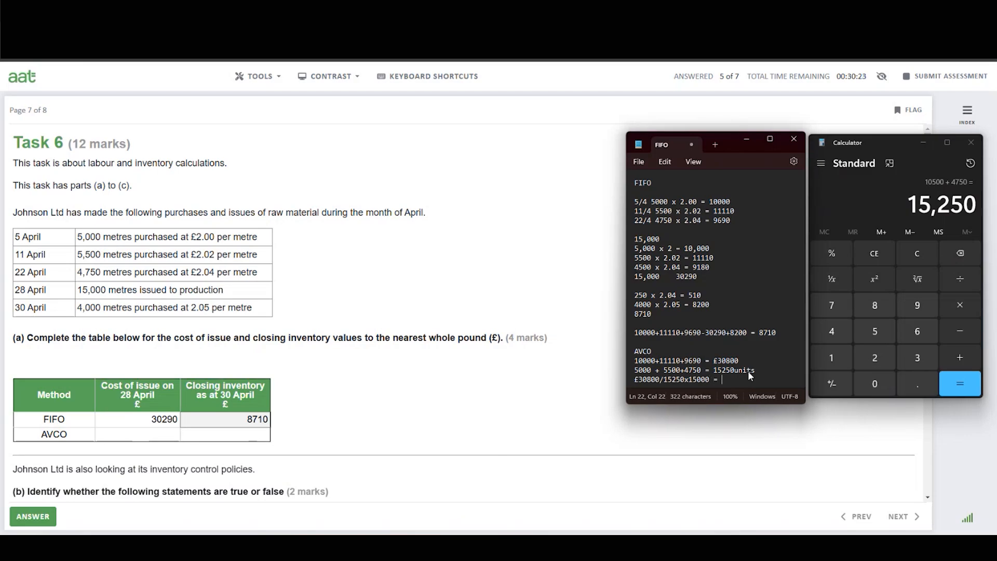
Calculate 30800 divided by 15250 multiplied by 15000 in Calculator.
click(918, 253)
click(918, 253)
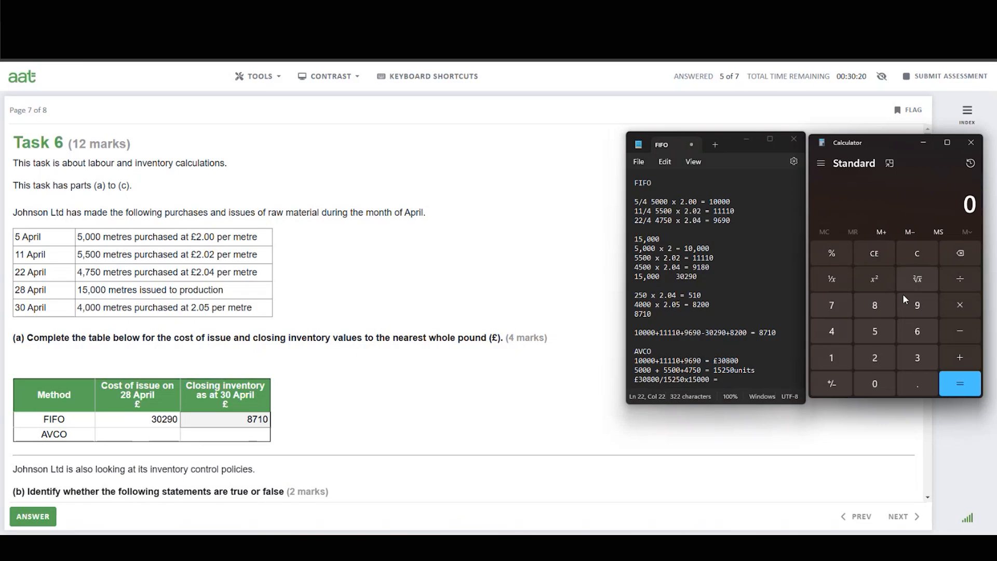
click(918, 358)
click(883, 383)
click(875, 306)
click(875, 385)
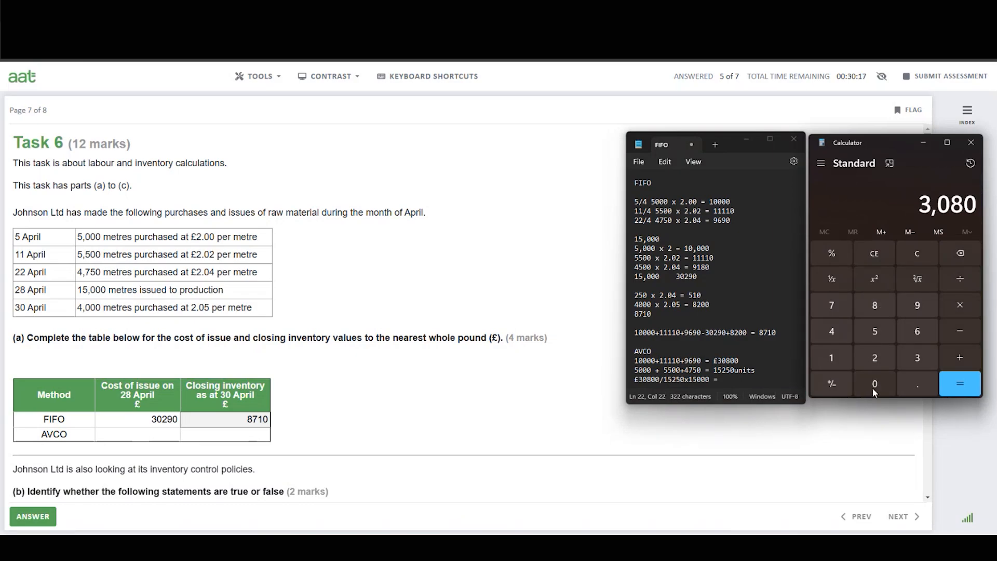
click(875, 388)
click(961, 280)
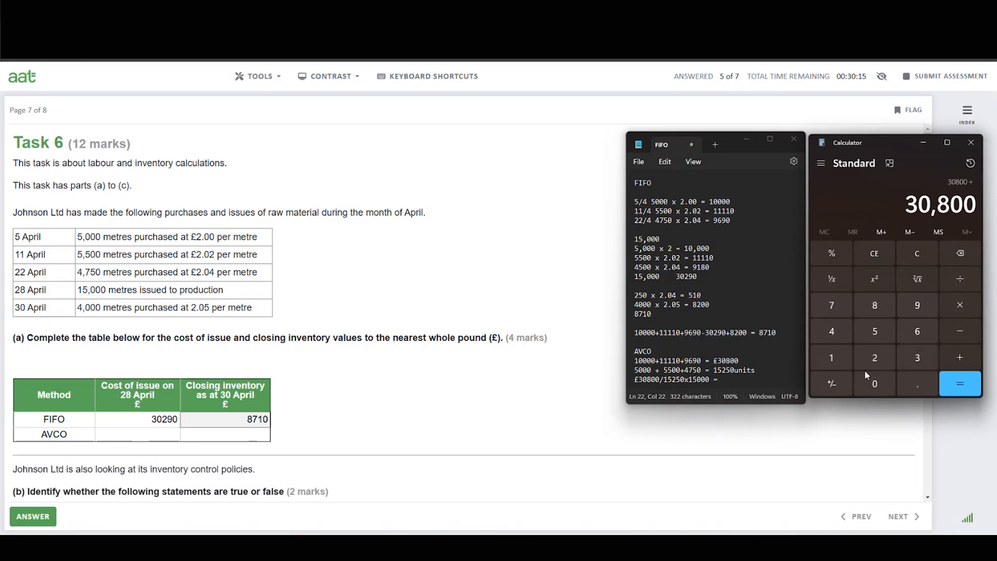
click(834, 359)
click(878, 326)
click(881, 360)
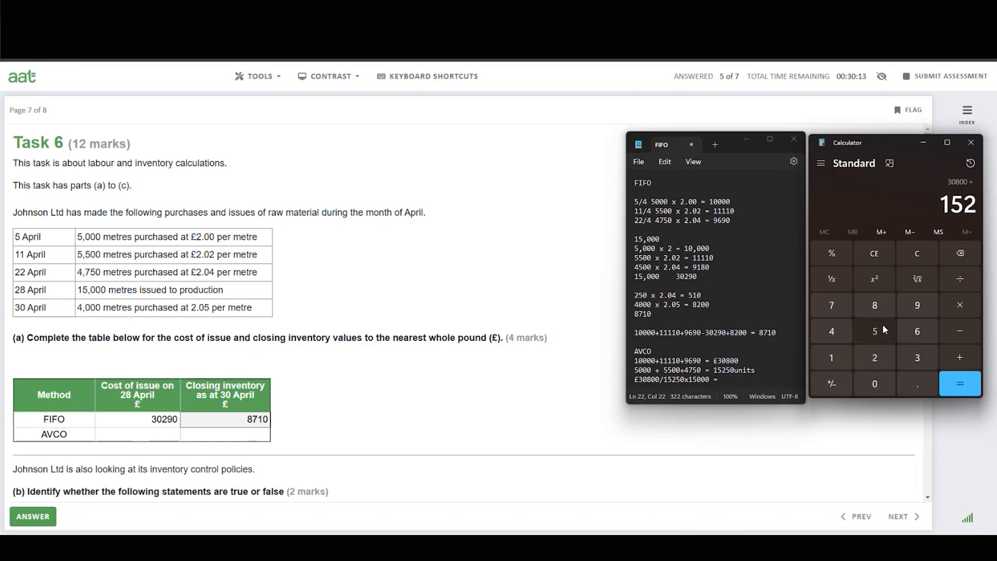
click(883, 325)
click(878, 386)
click(961, 305)
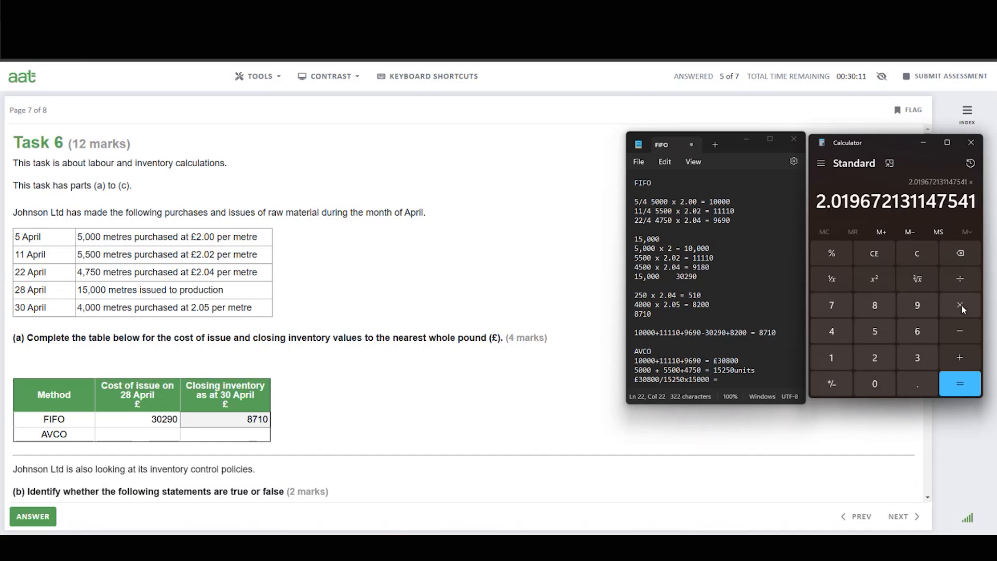
click(836, 357)
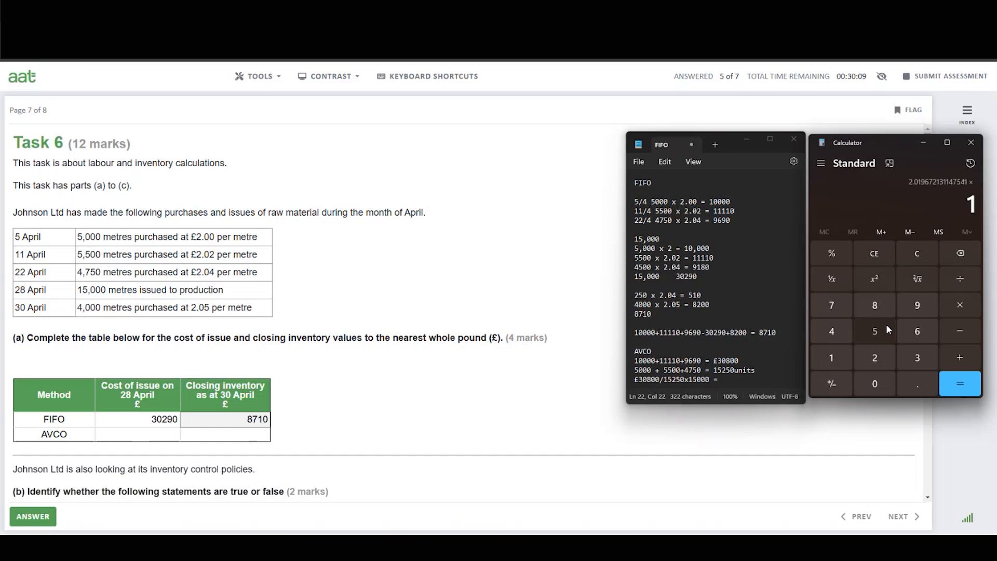
click(886, 326)
click(881, 383)
click(880, 382)
click(881, 382)
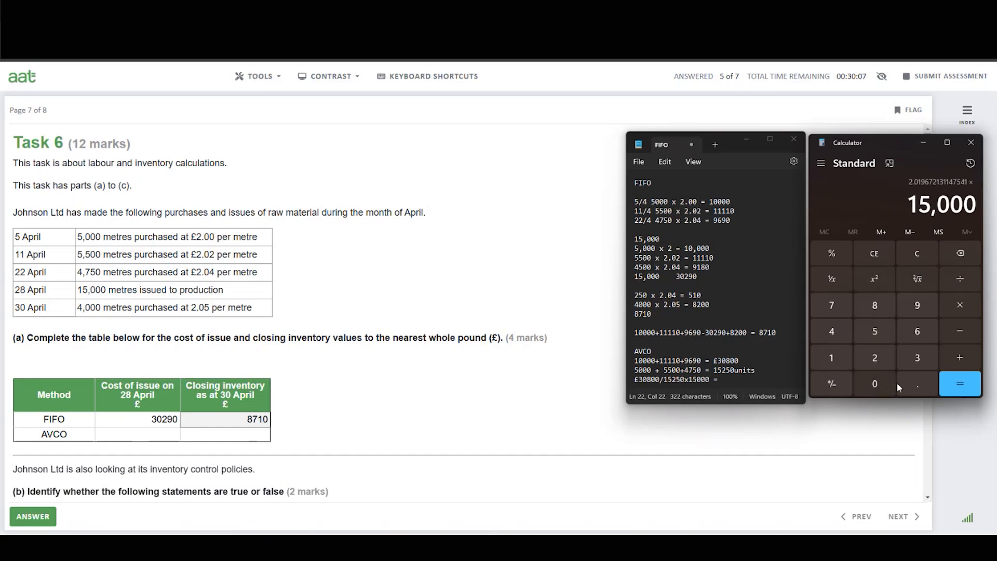
click(962, 385)
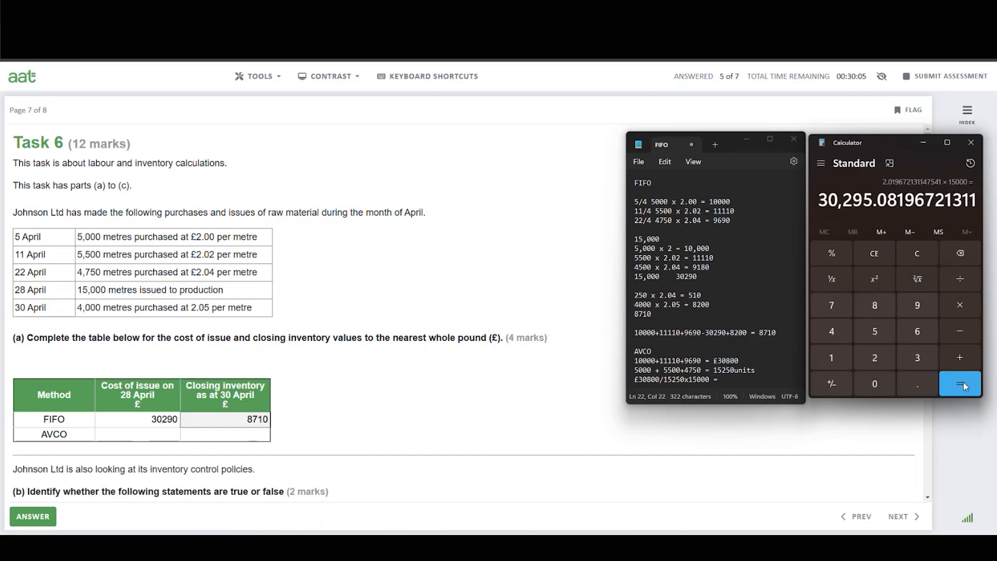
Enter 30295 as the AVCO cost of issue on 28 April in the answer table.
click(731, 374)
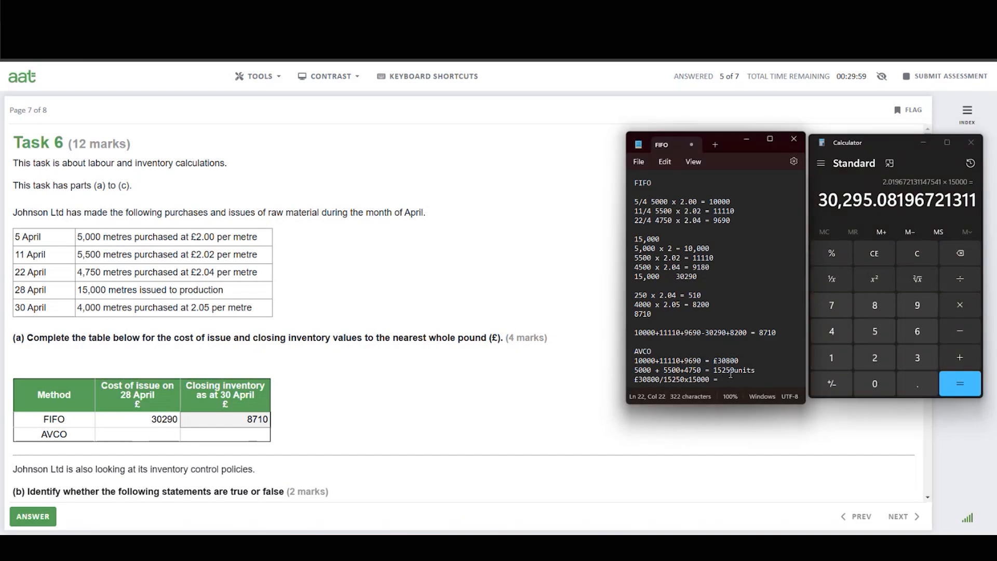
click(156, 439)
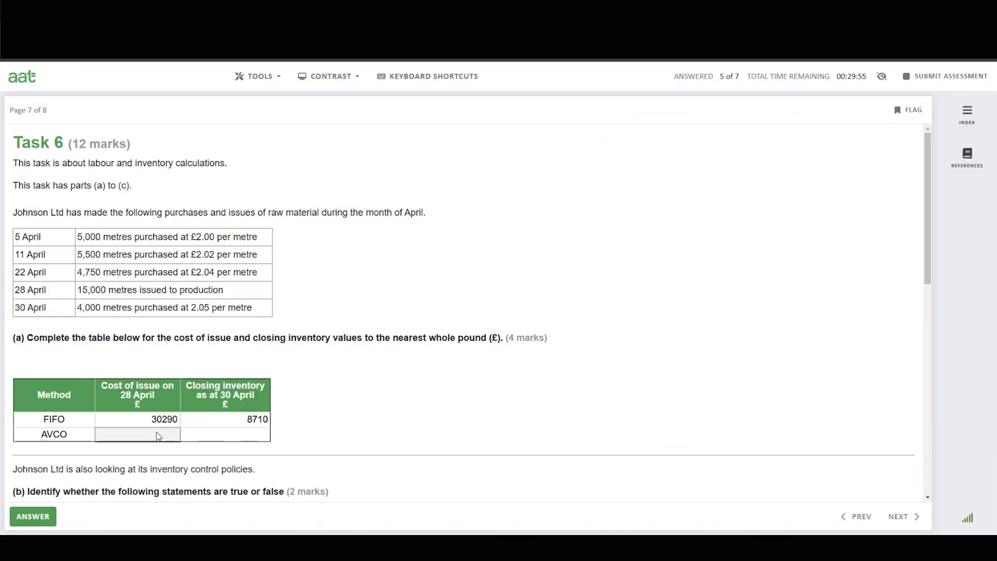
text(30295)
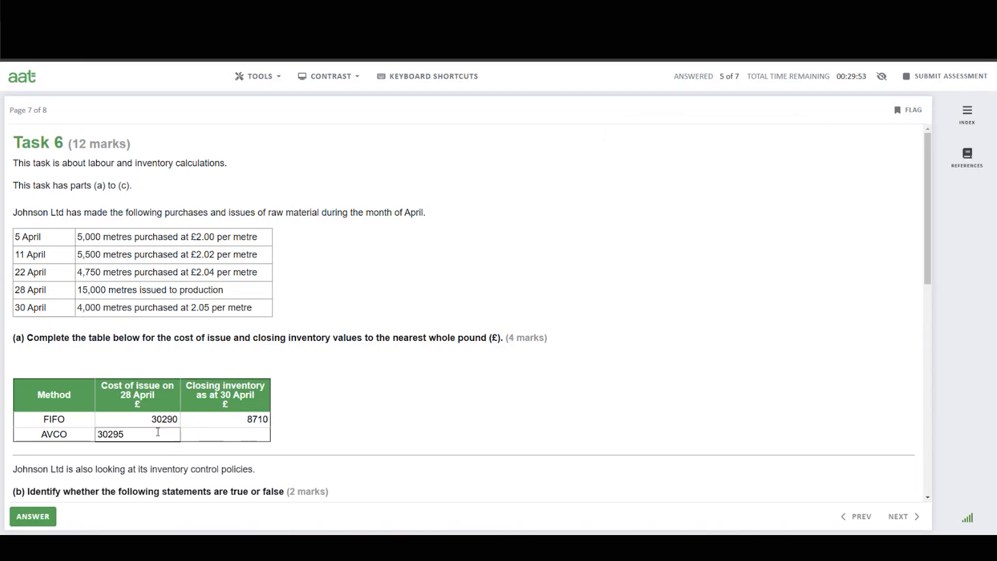
click(234, 438)
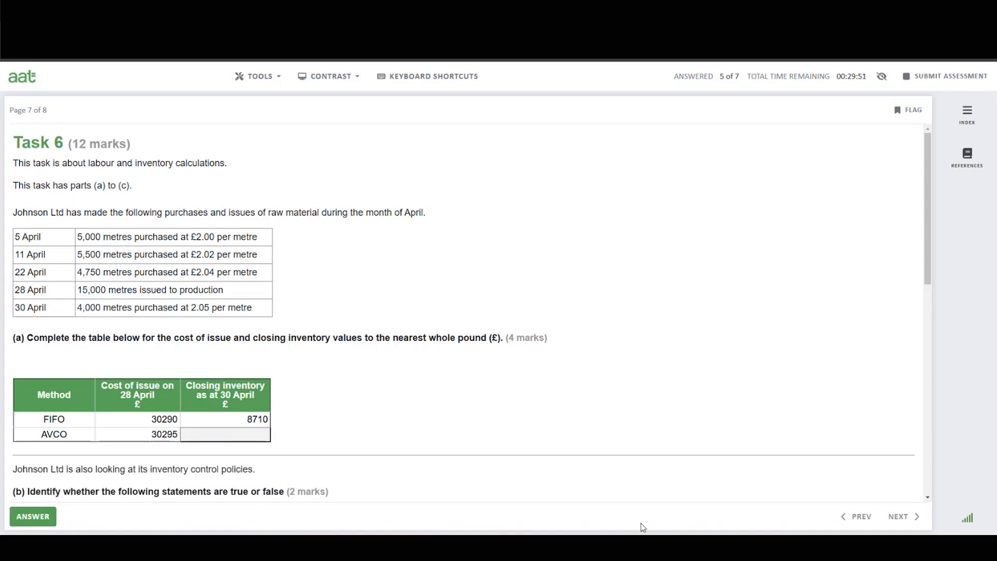
Complete the AVCO issue line in the workings with 30295 and start a new line below it.
click(728, 548)
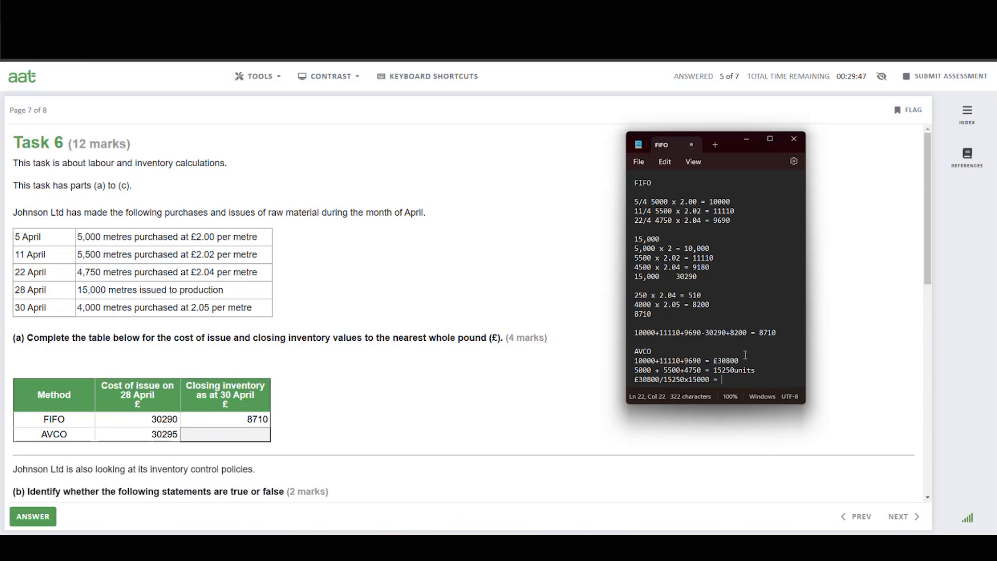
key(Return)
key(Return)
key(Return)
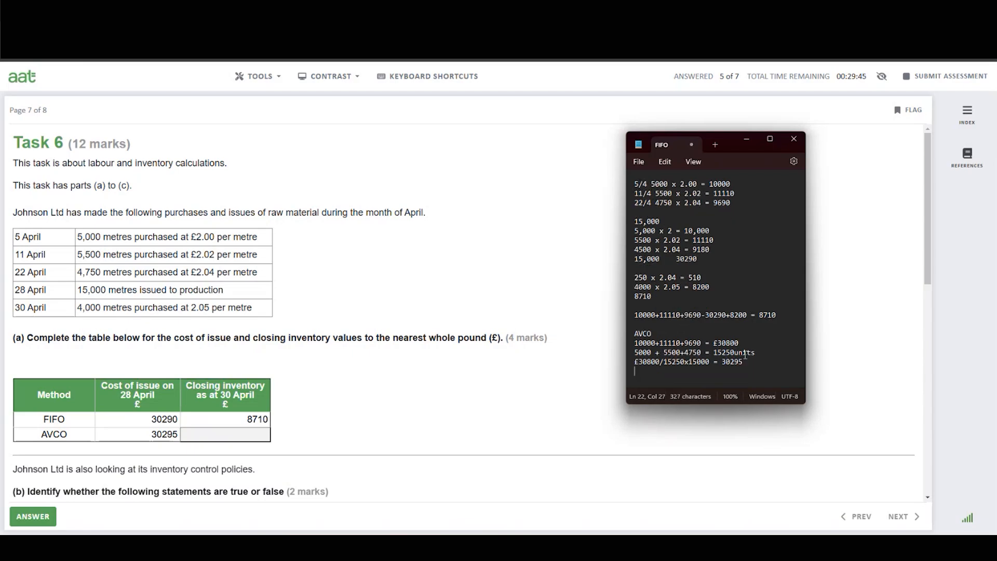
click(648, 375)
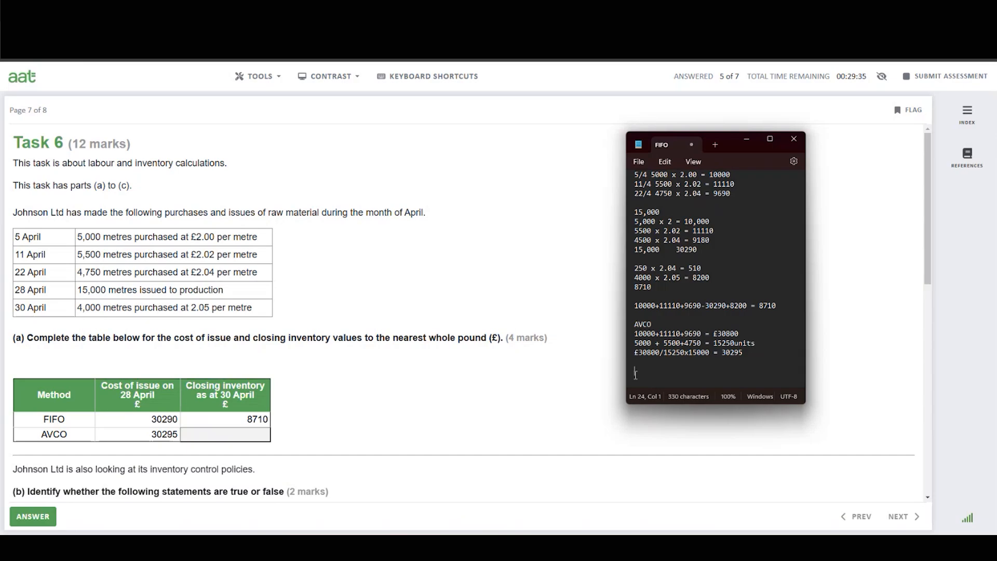
Write the AVCO closing inventory expression "30800 + 8200 - 30295 =" in the workings.
text(30800 +)
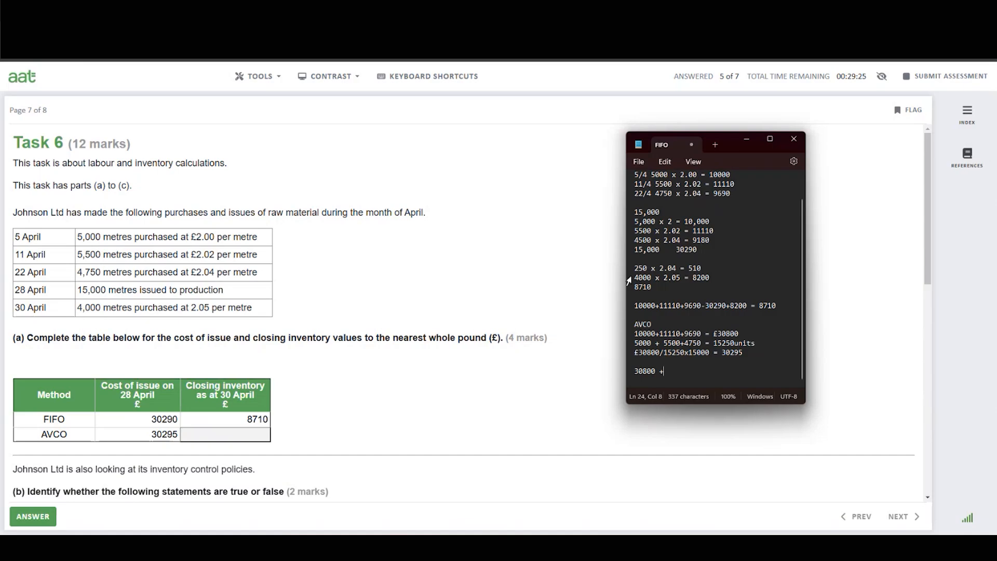
drag(635, 278, 716, 282)
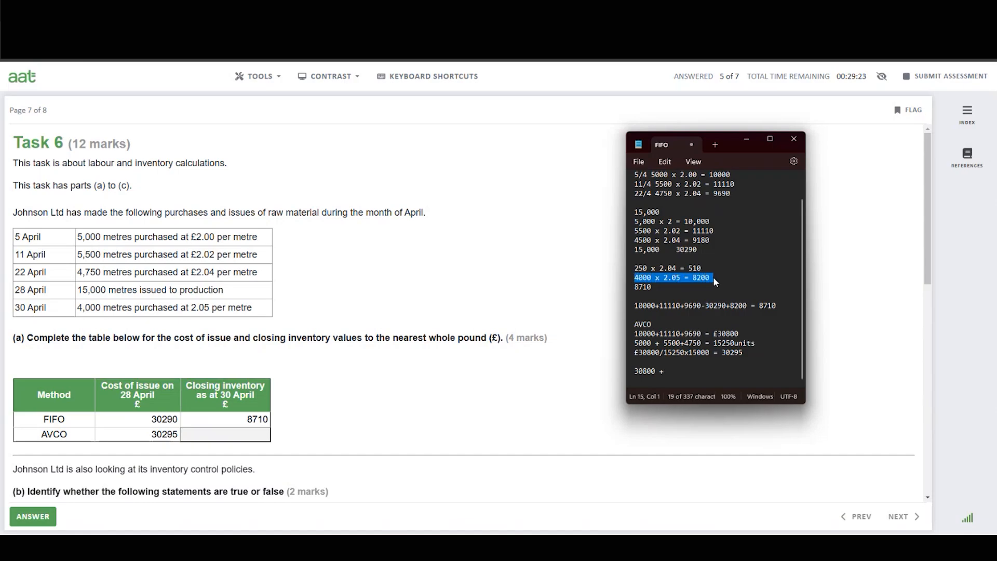
click(671, 370)
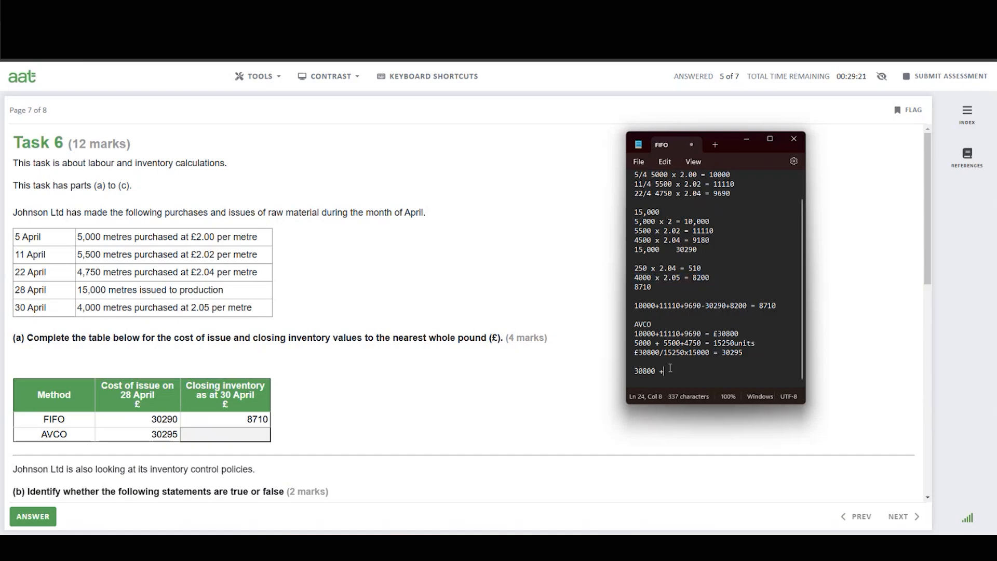
text(8200)
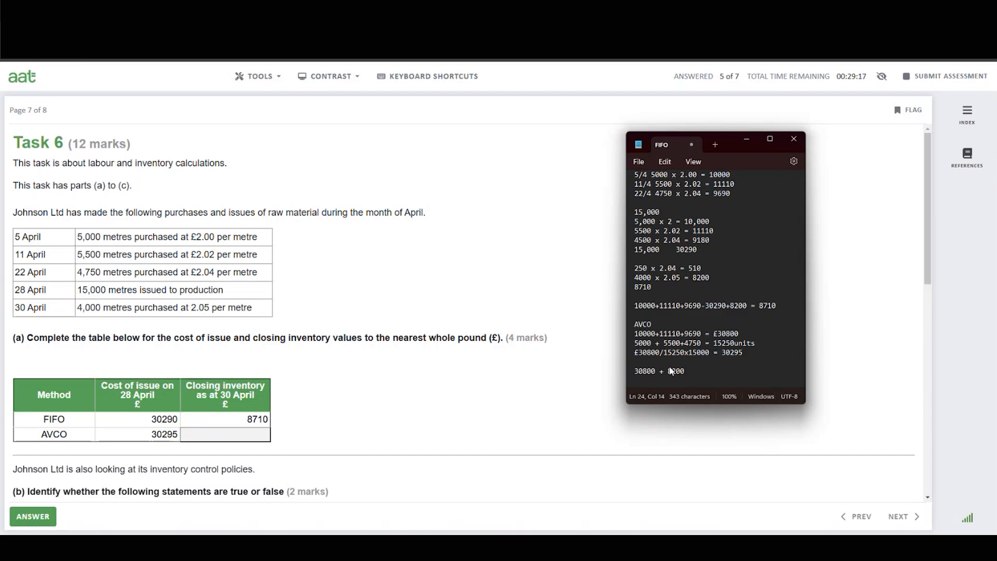
text( - 30295 =)
click(717, 547)
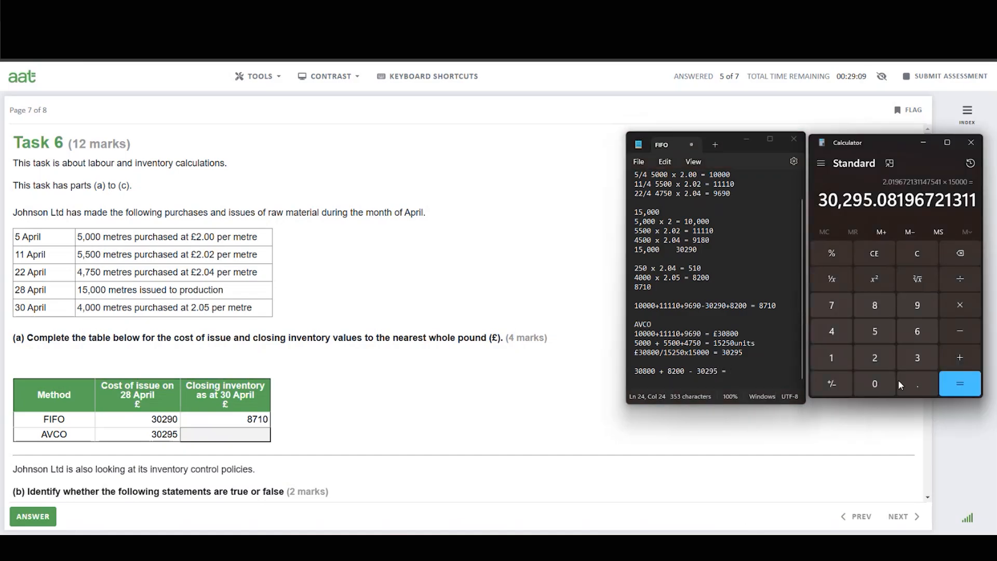
Calculate 30800 plus 8200 minus 30295 in Calculator.
click(916, 254)
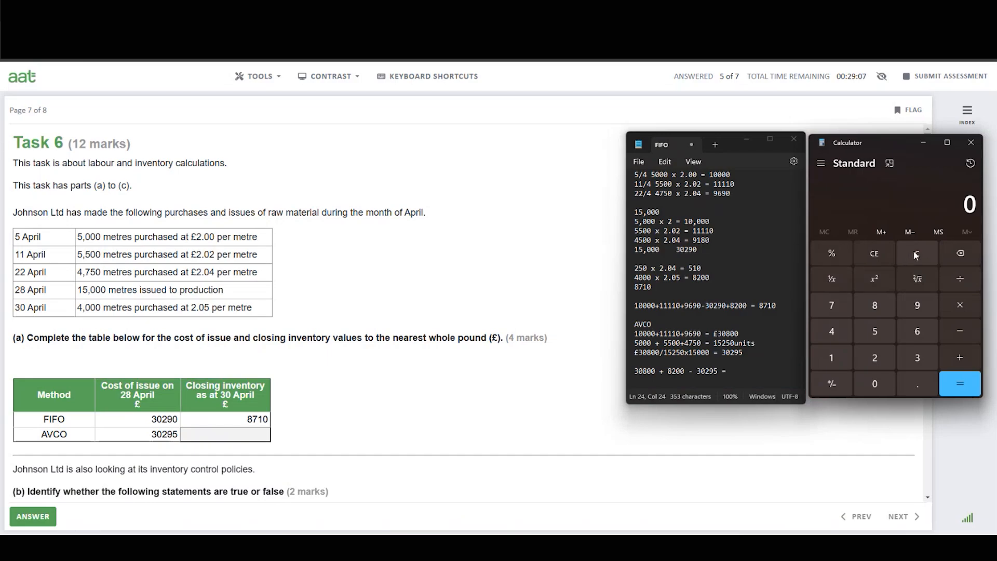
click(917, 358)
click(875, 383)
click(883, 307)
click(887, 382)
click(887, 383)
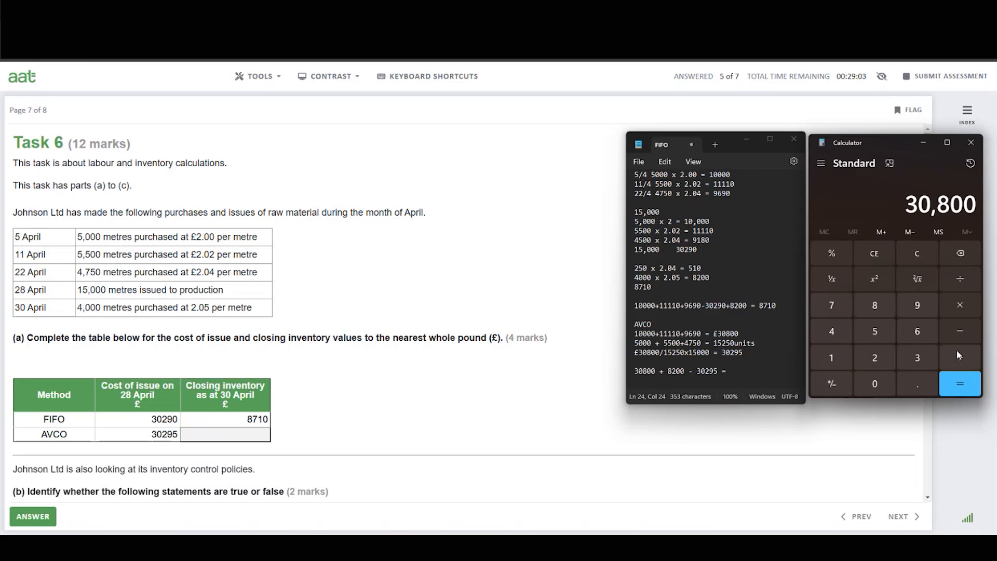
click(961, 356)
click(875, 310)
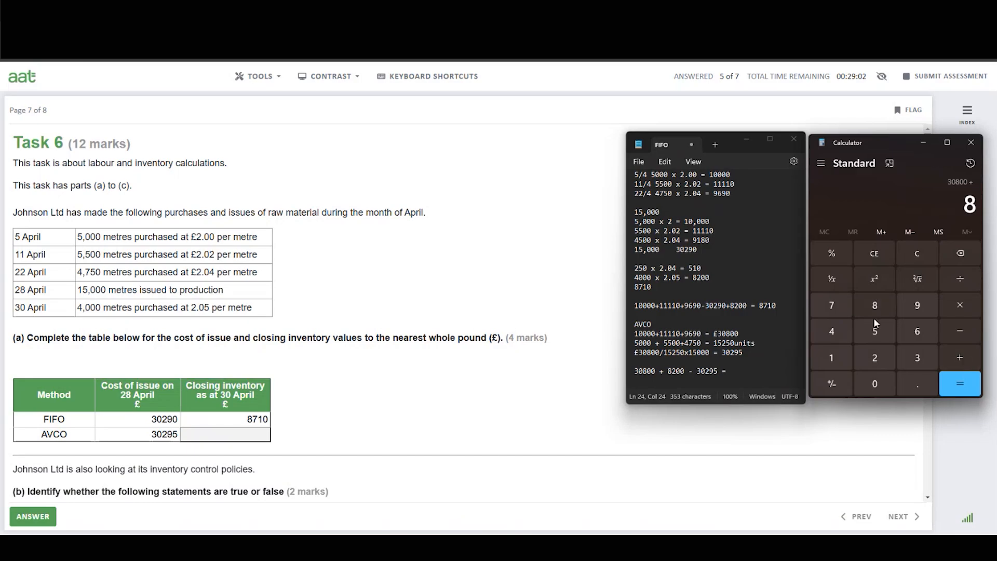
click(875, 358)
click(878, 383)
click(877, 384)
click(960, 332)
click(921, 358)
click(863, 382)
click(919, 304)
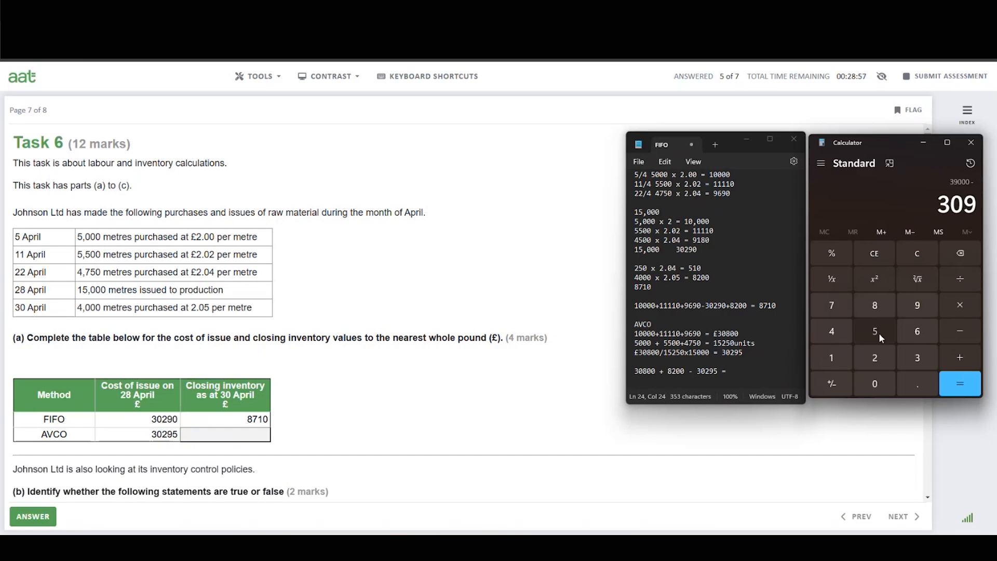
click(878, 333)
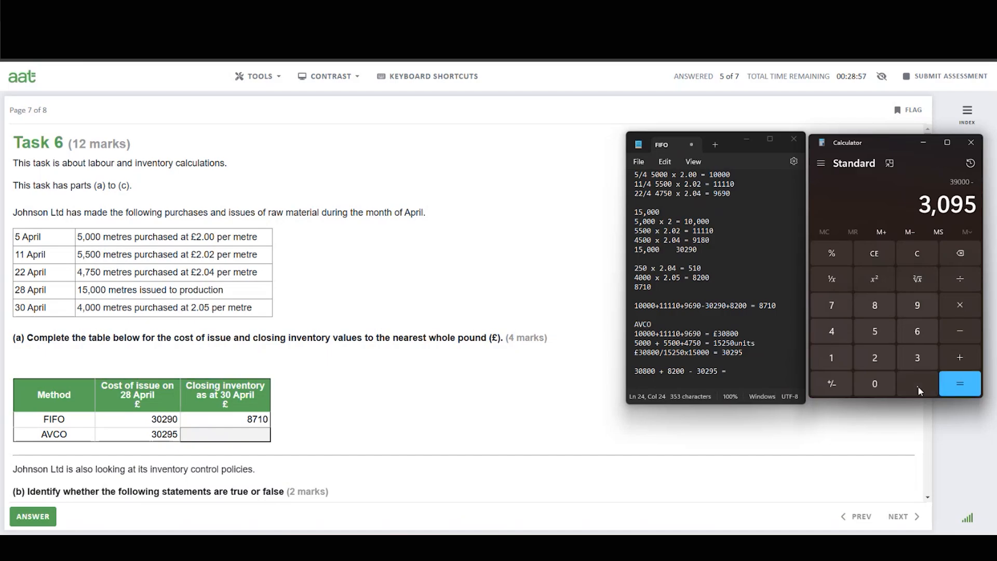
click(971, 253)
click(968, 253)
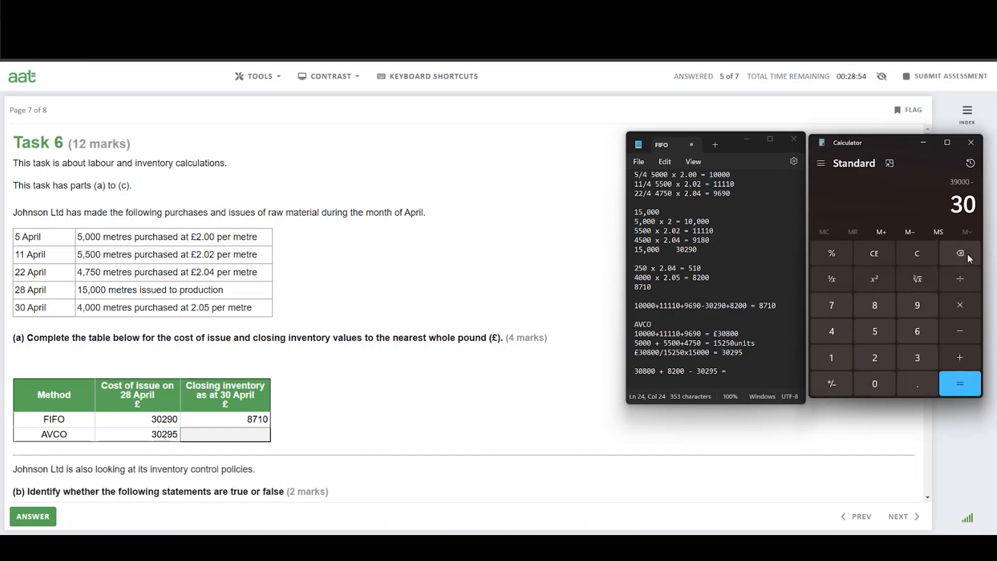
click(883, 354)
click(925, 298)
click(878, 335)
click(955, 385)
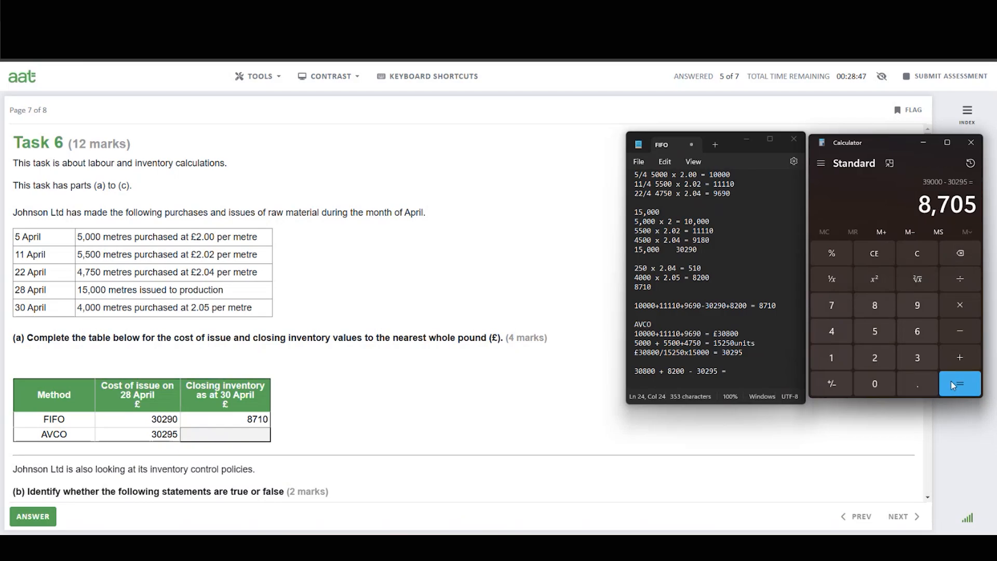
Enter 8705 as the AVCO closing inventory at 30 April in the answer table.
click(257, 436)
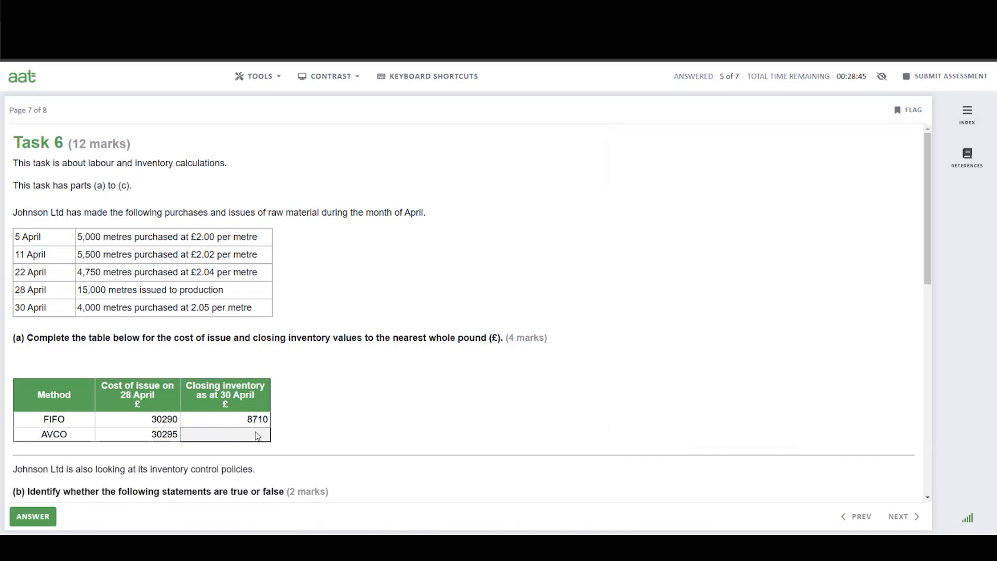
text(8705)
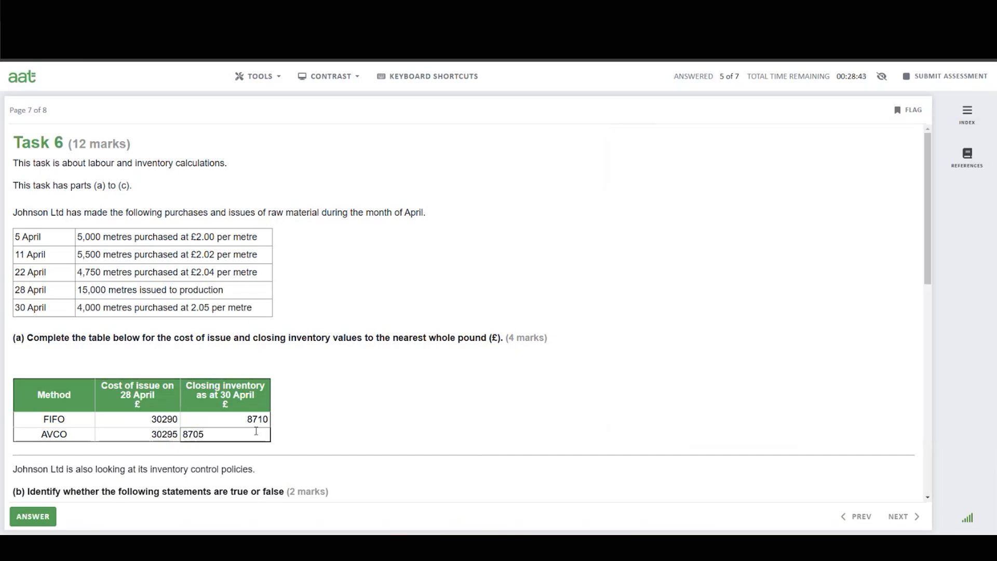
click(446, 460)
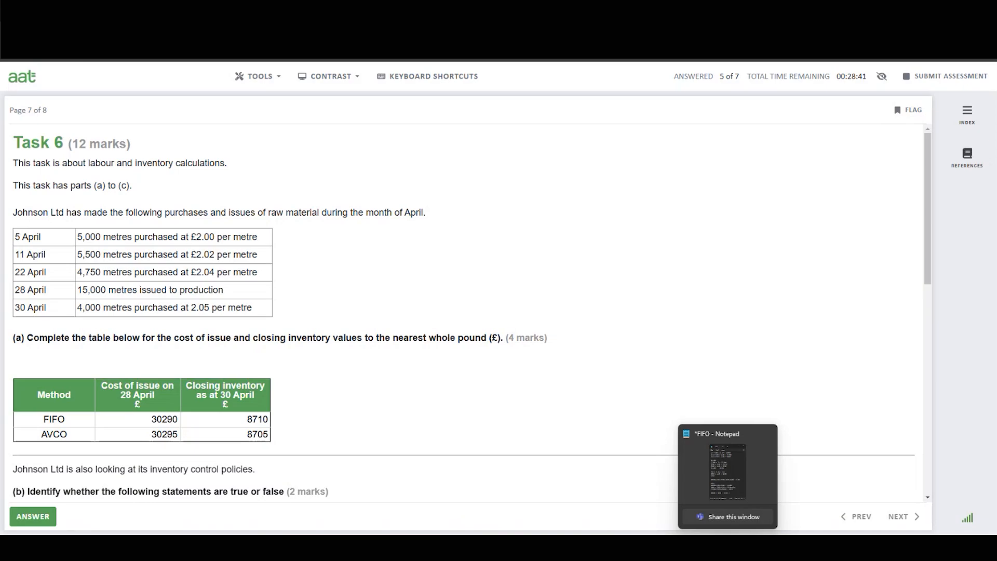
click(729, 549)
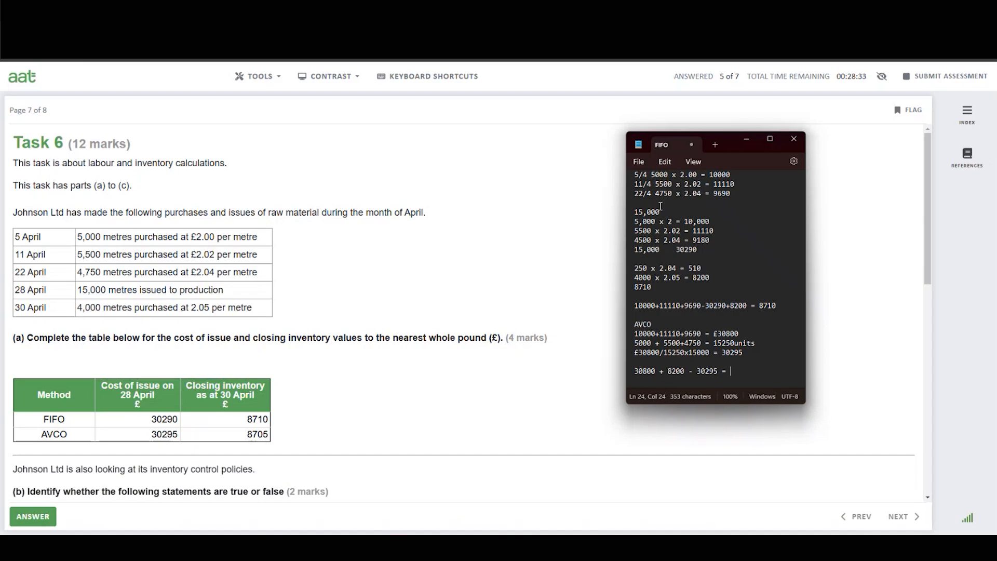
scroll(660, 206, up, 1)
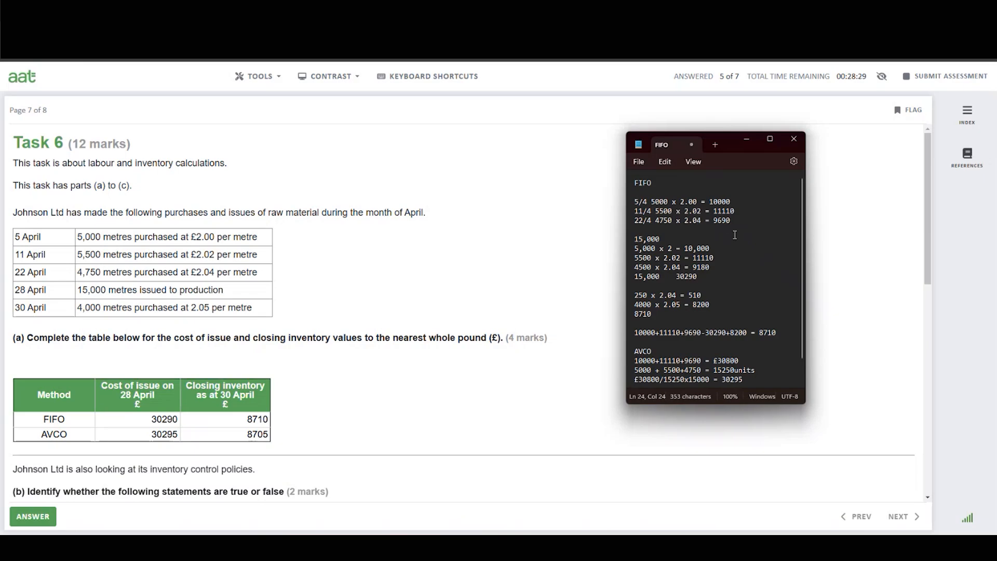
scroll(728, 226, down, 1)
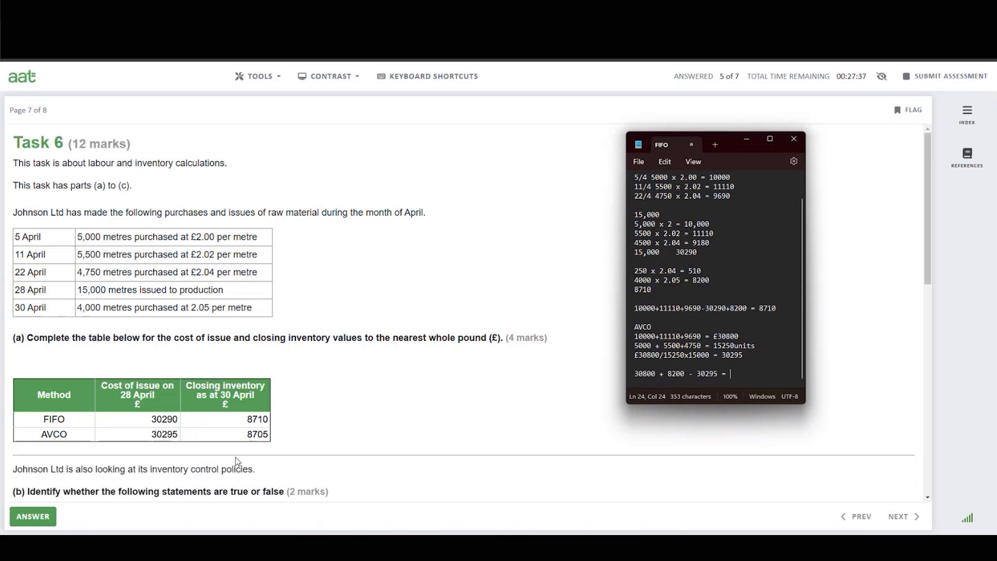
Mark both buffer stock statements in part (b) as True.
click(484, 407)
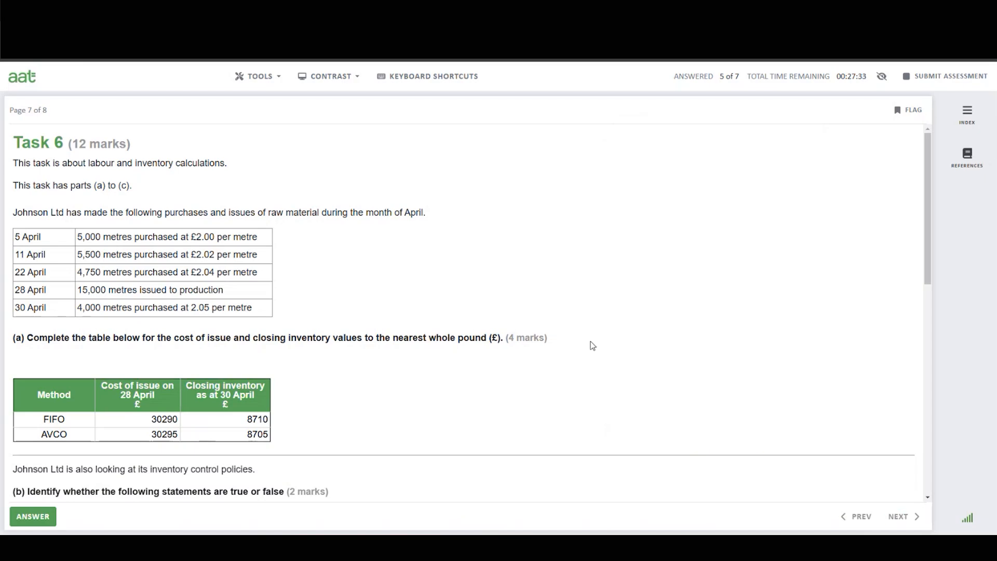
scroll(597, 347, down, 5)
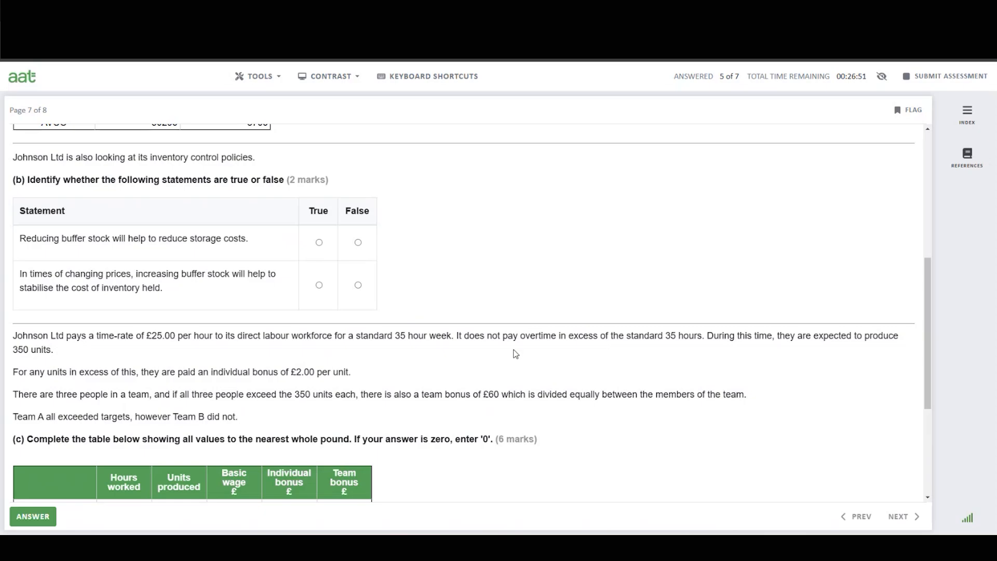
click(320, 244)
click(319, 286)
scroll(283, 343, down, 2)
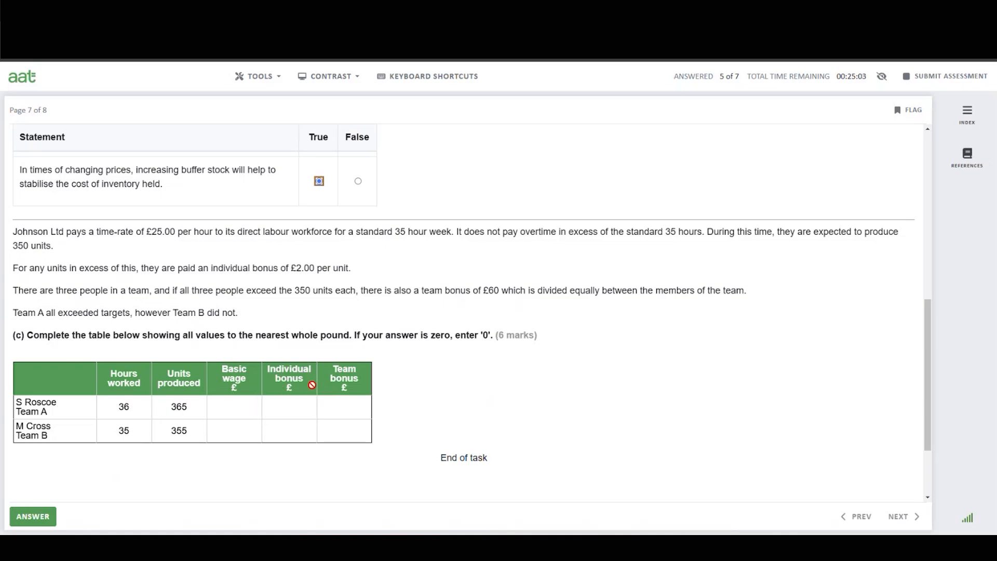
Calculate 35 times 25 in Calculator for the basic weekly wage.
click(236, 411)
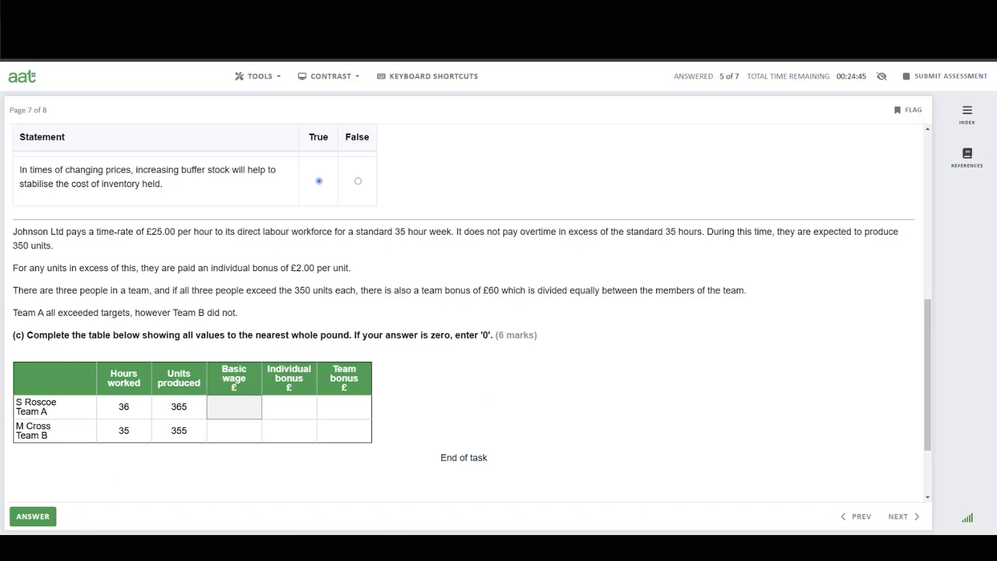
key(alt+Tab)
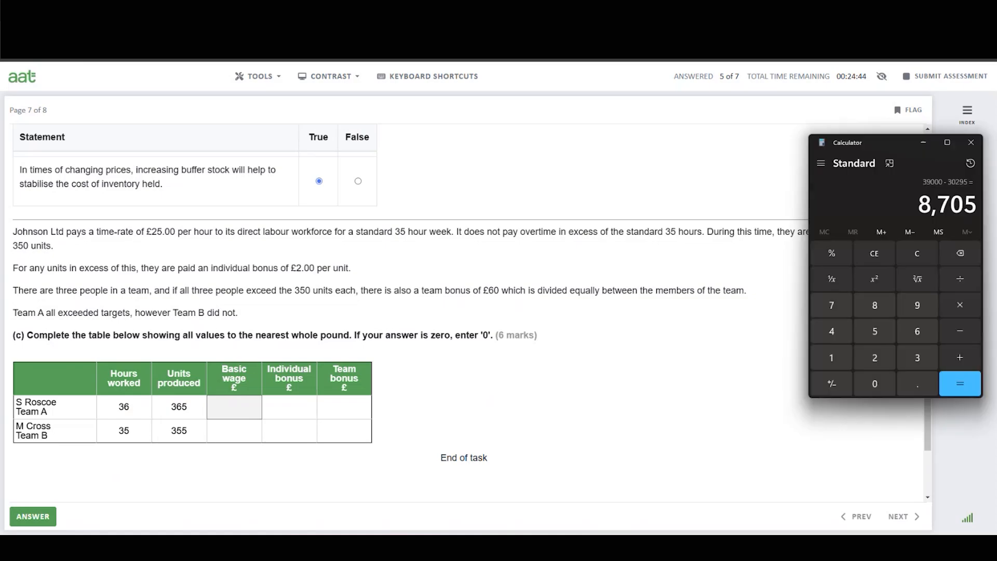
click(918, 254)
click(922, 358)
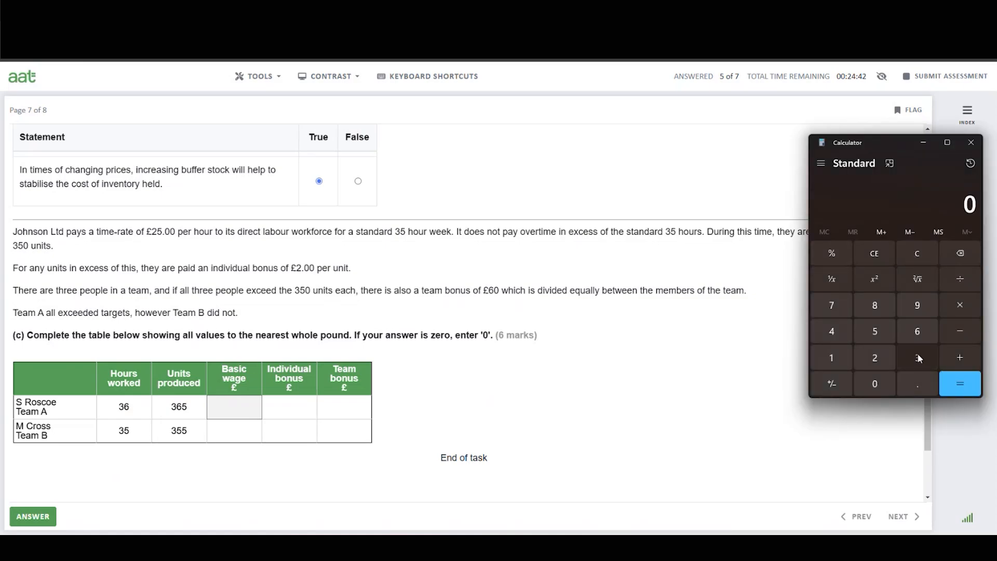
click(879, 329)
click(966, 304)
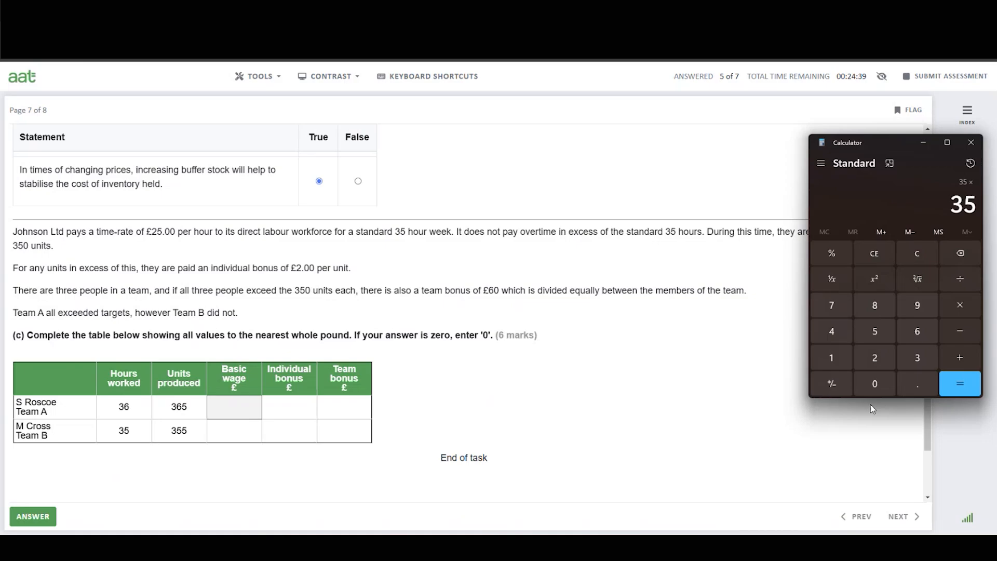
click(879, 360)
click(878, 332)
click(876, 385)
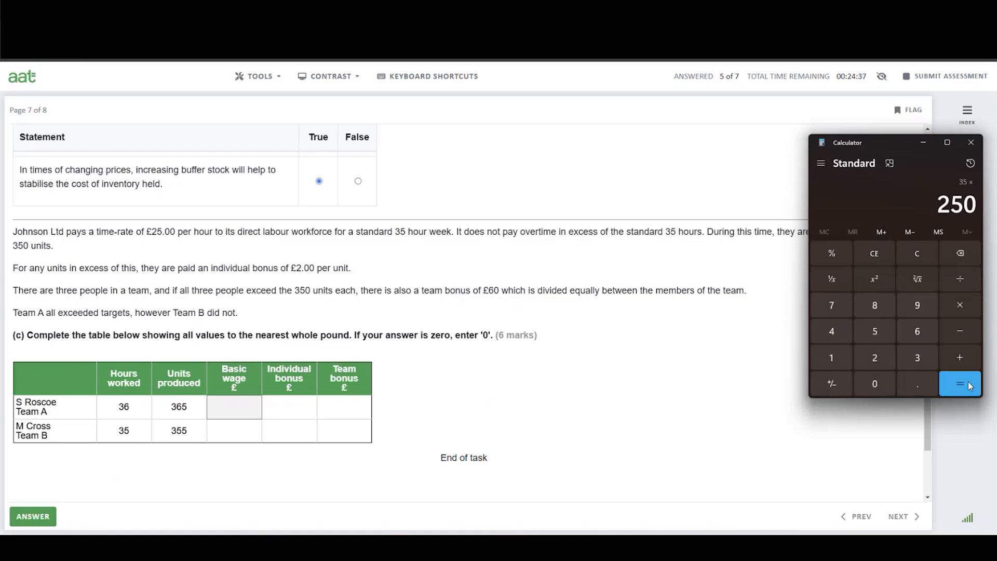
click(962, 255)
click(961, 385)
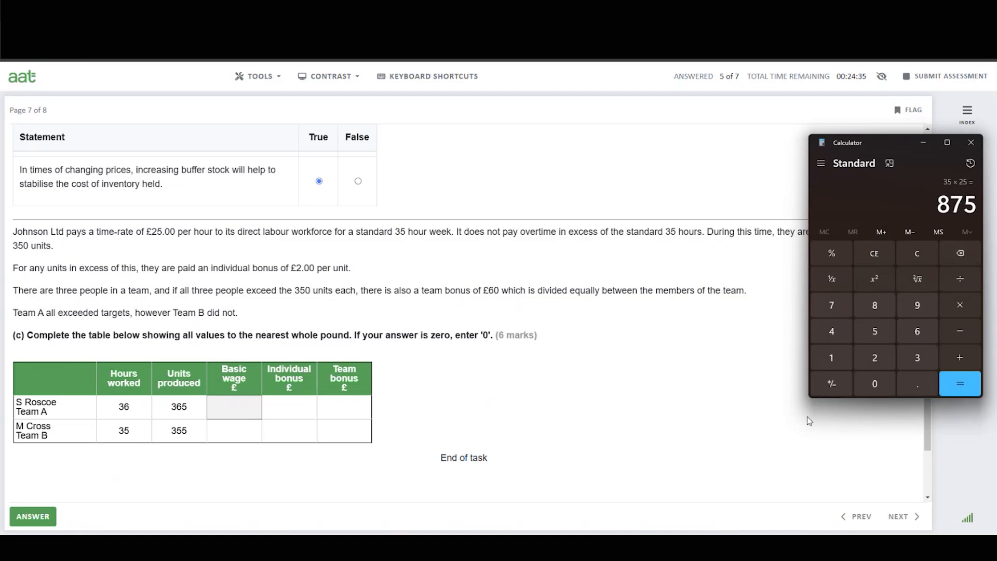
click(244, 408)
text(875)
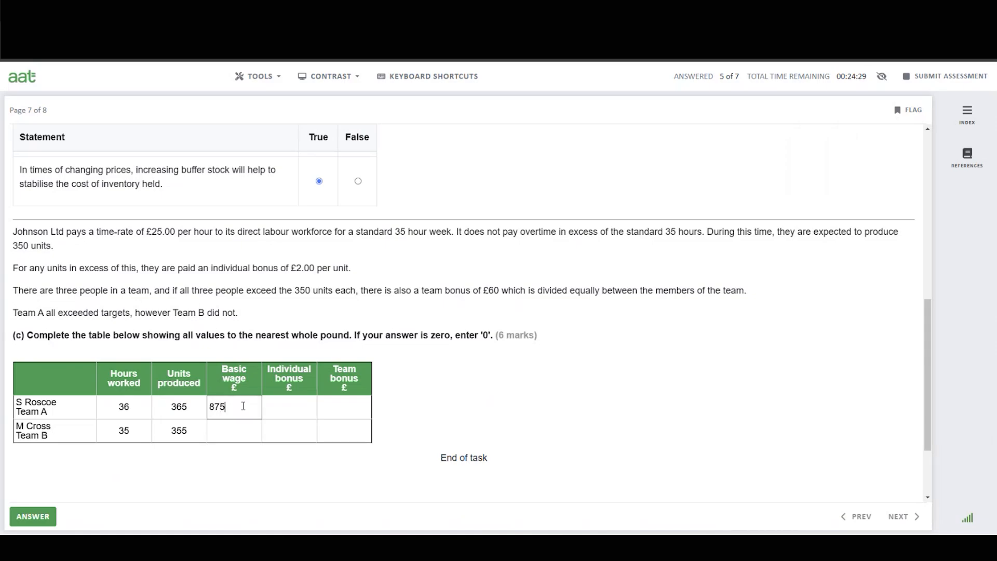
click(294, 409)
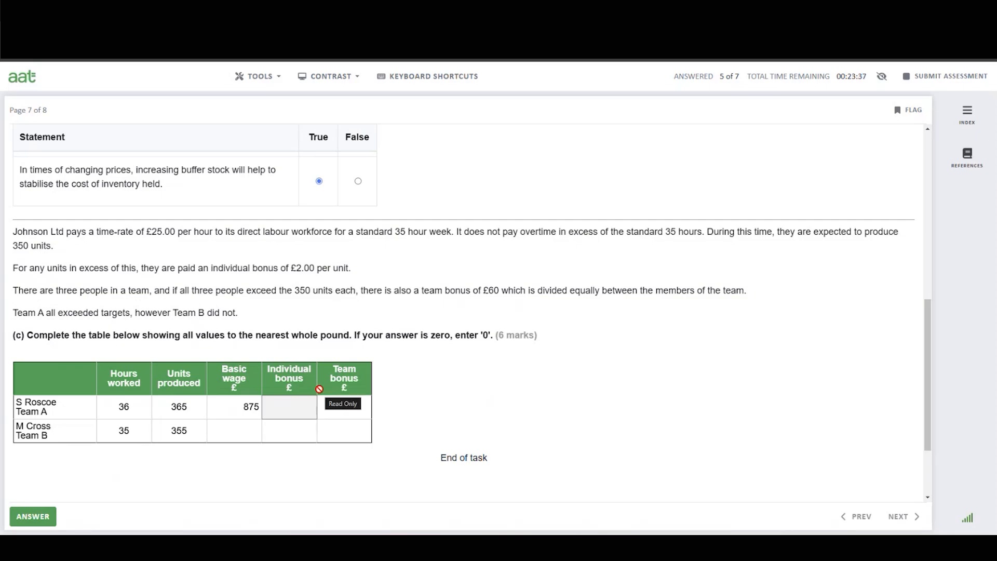
text(30)
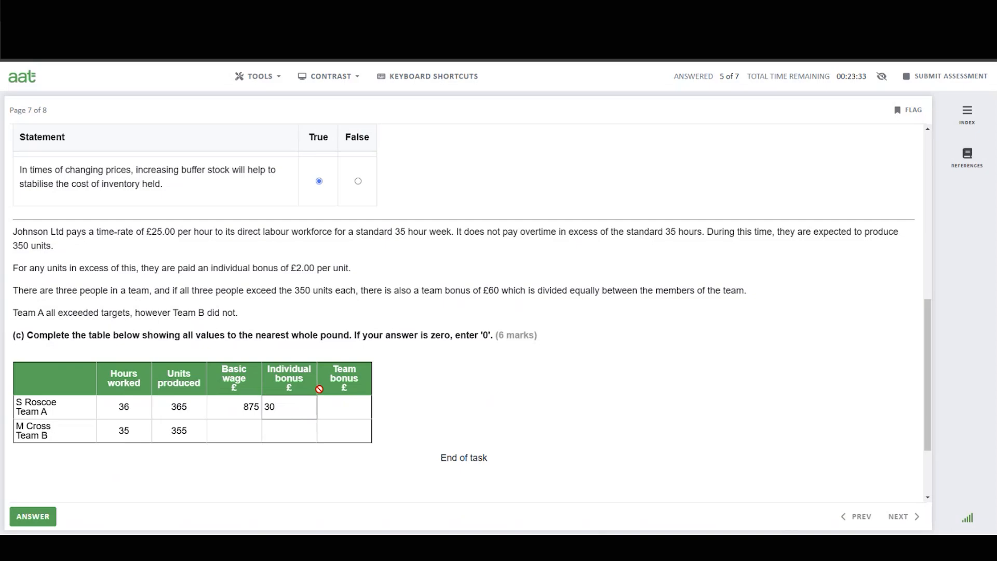
click(344, 407)
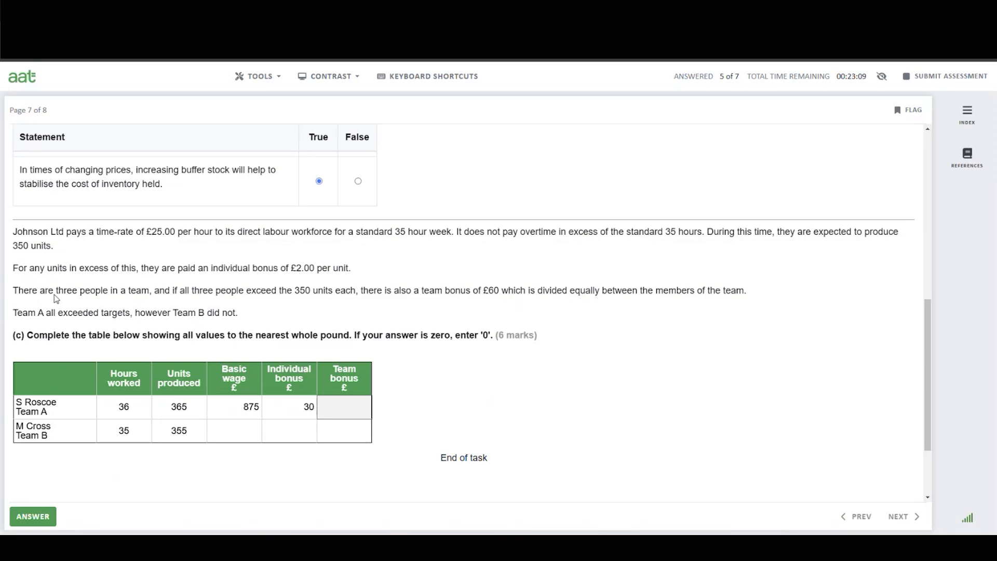
click(348, 413)
text(20)
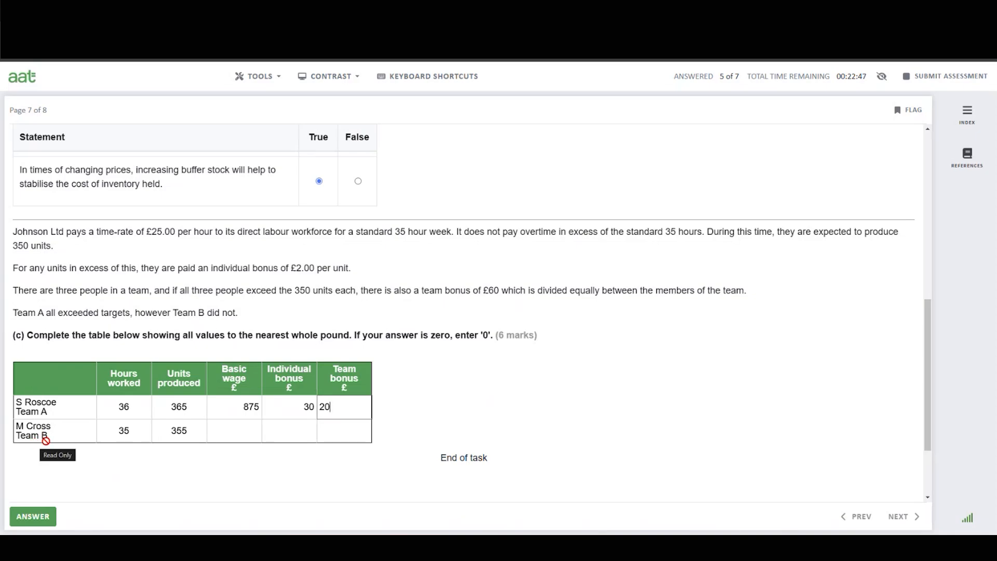
click(250, 437)
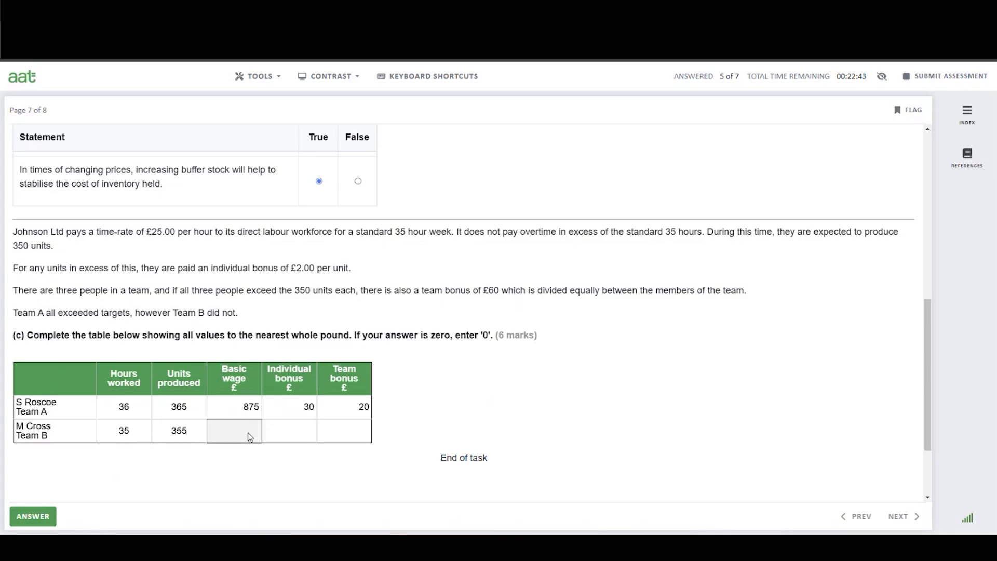
text(875)
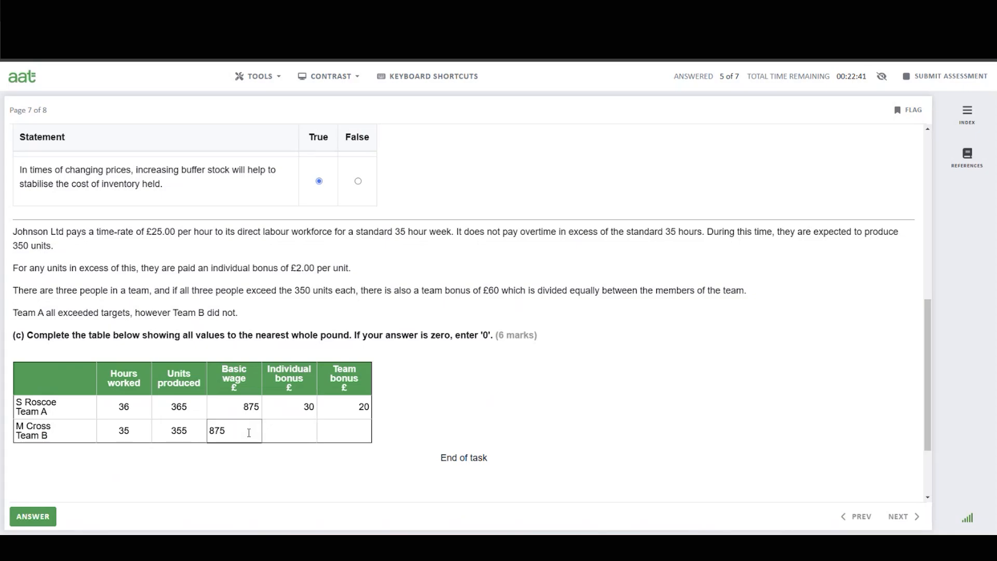
click(284, 439)
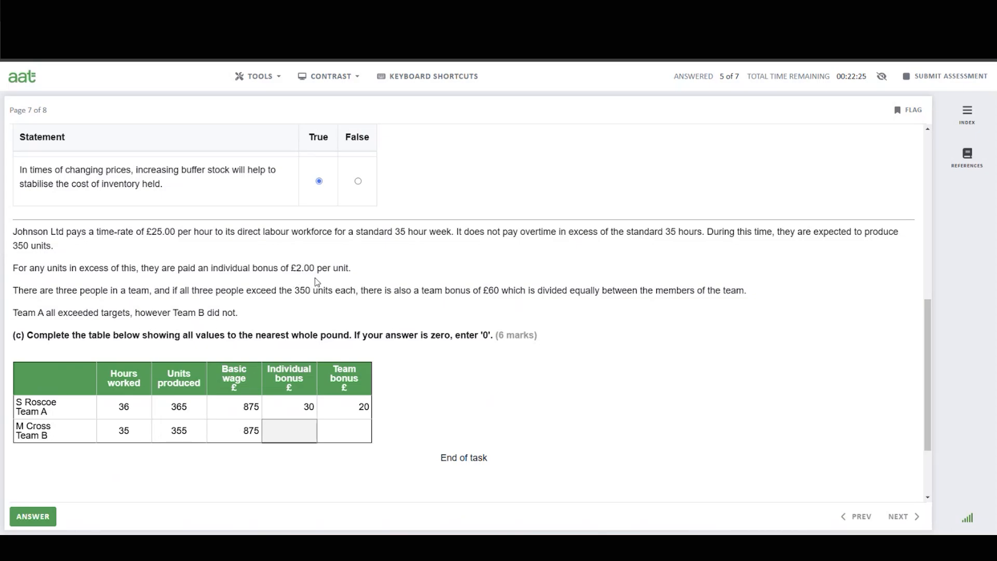
click(307, 423)
text(10)
click(340, 441)
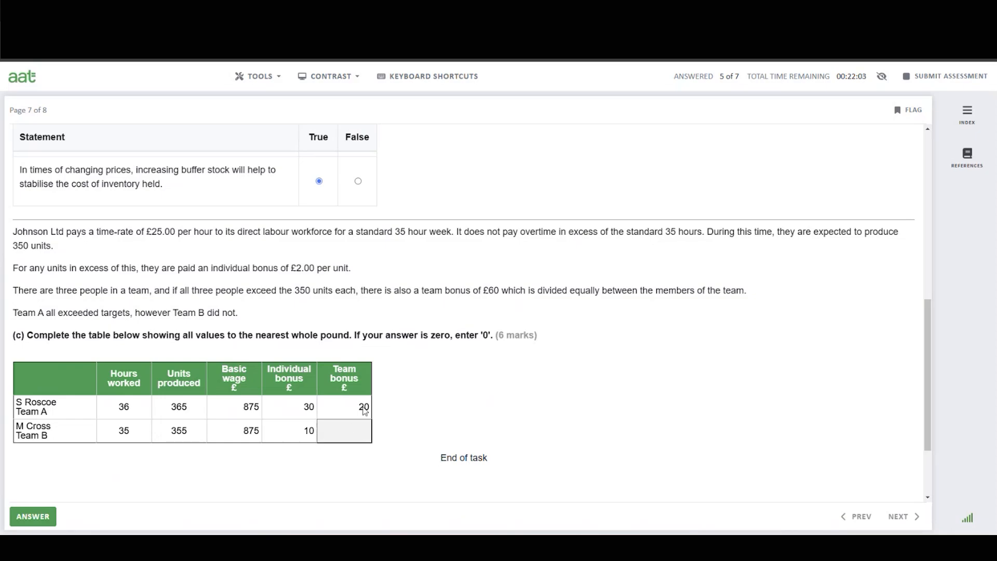
text(0)
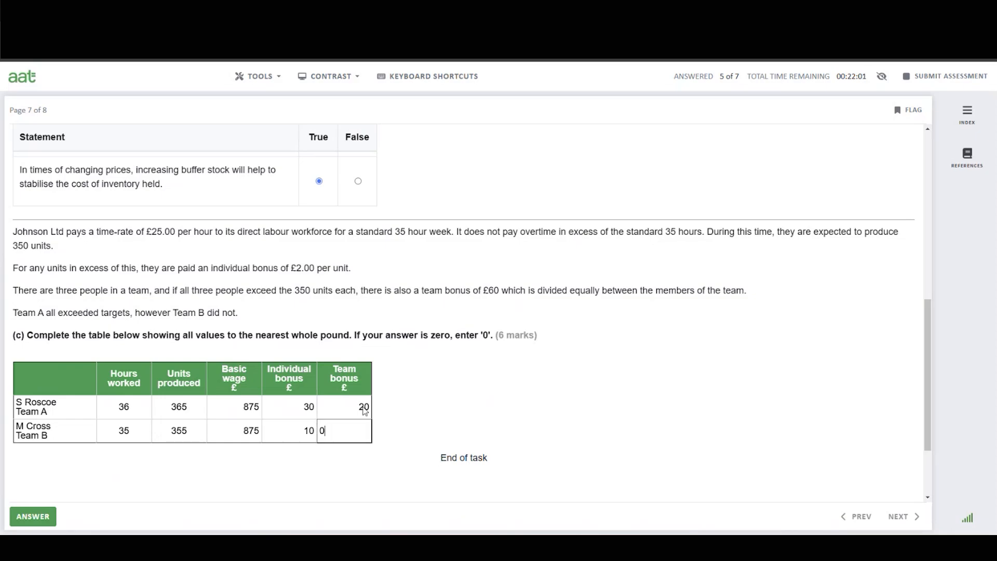
click(419, 400)
Move to Task 7 and complete the budget statement with 'planning' and 'meet the required objectives.'.
click(47, 523)
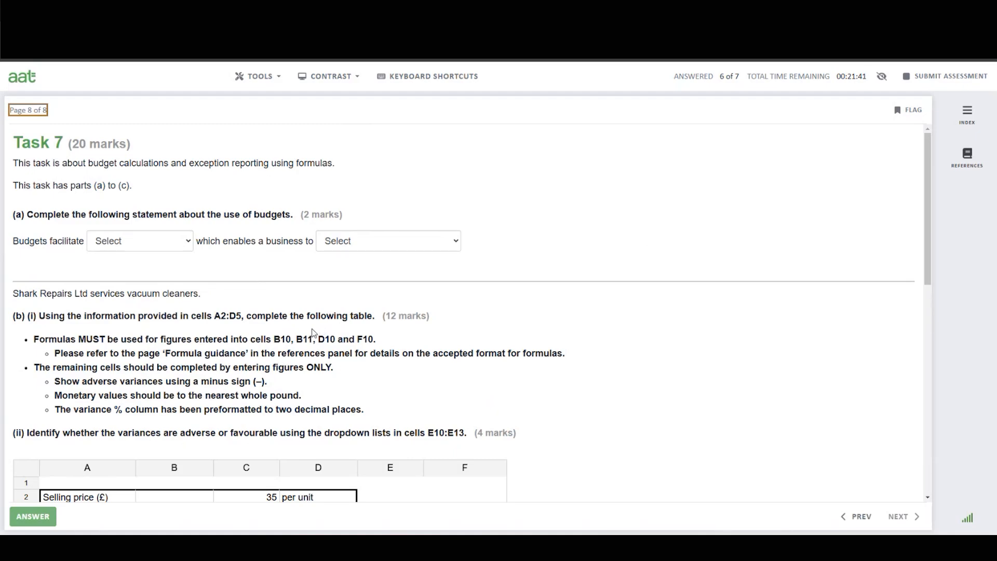
scroll(316, 338, down, 3)
scroll(318, 347, up, 3)
click(135, 246)
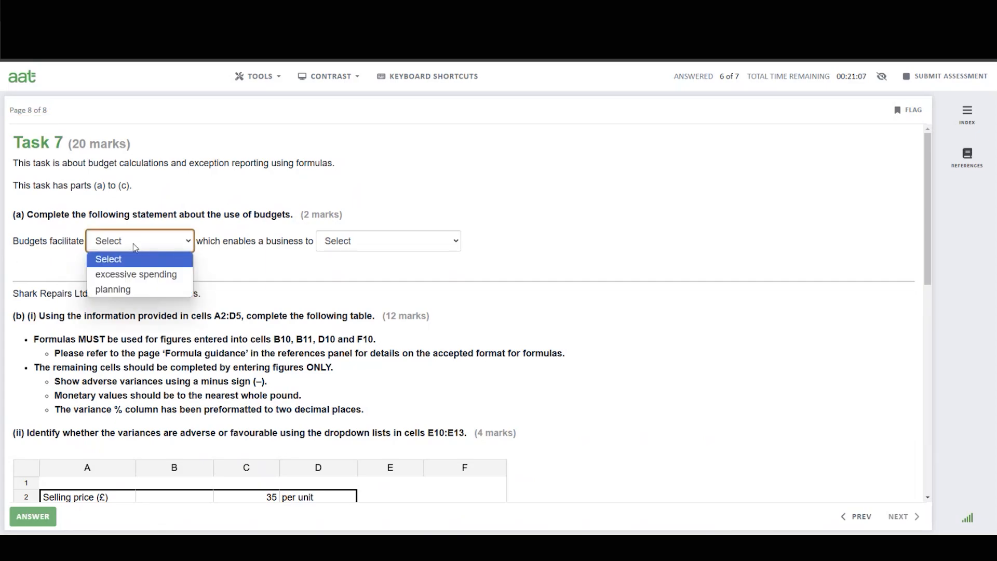
click(123, 289)
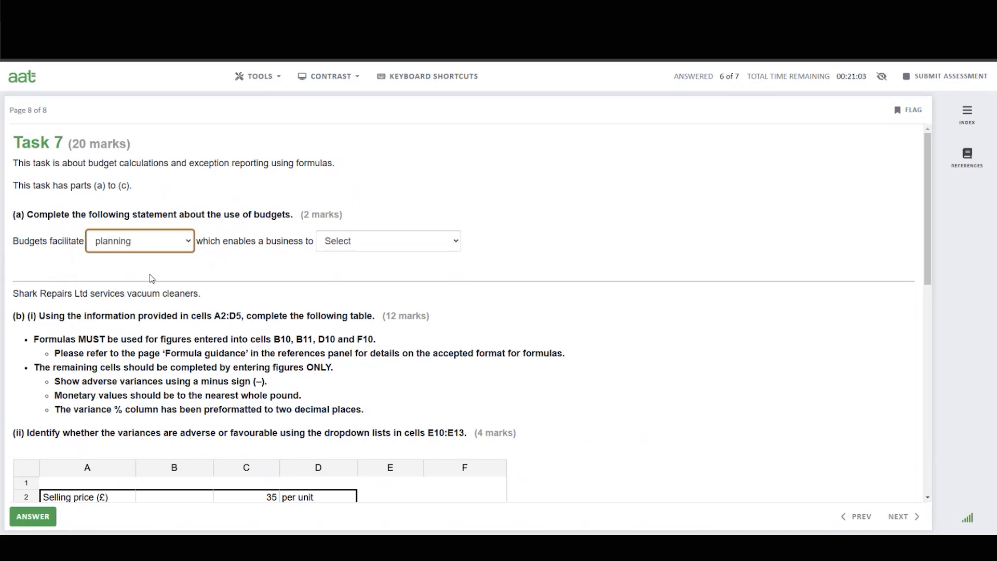
click(368, 251)
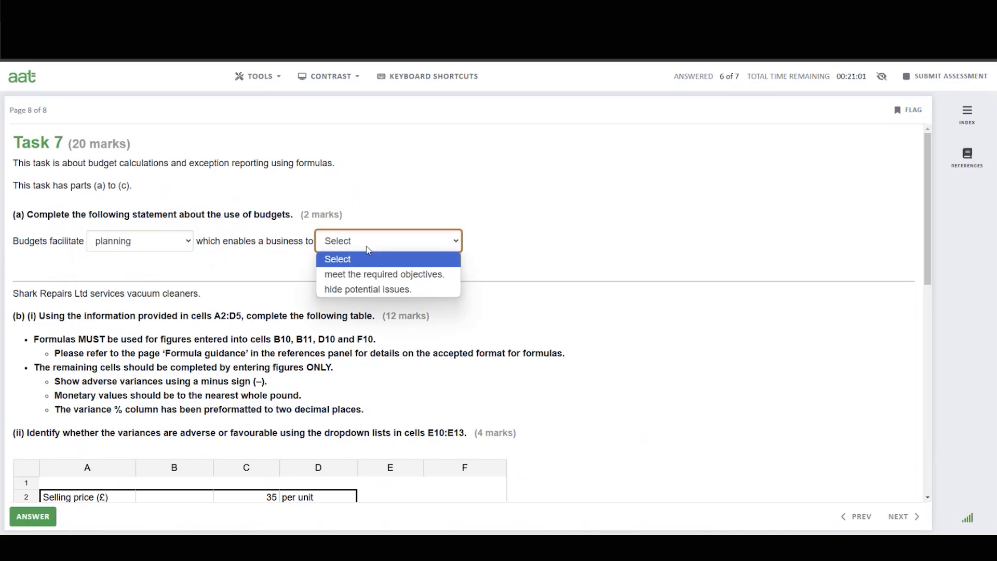
click(372, 276)
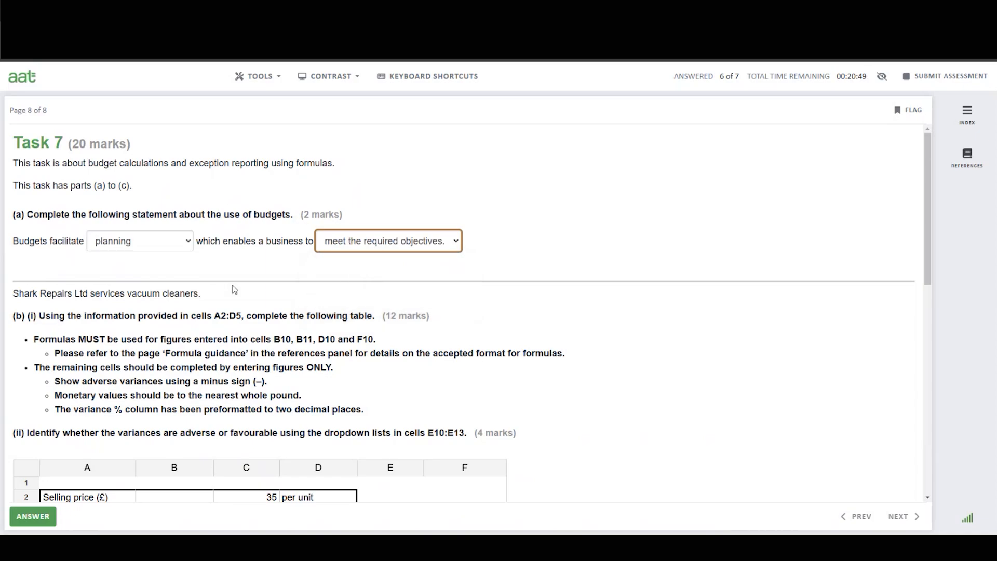
Review the Task 7 spreadsheet data and the budget variance table.
scroll(254, 297, down, 2)
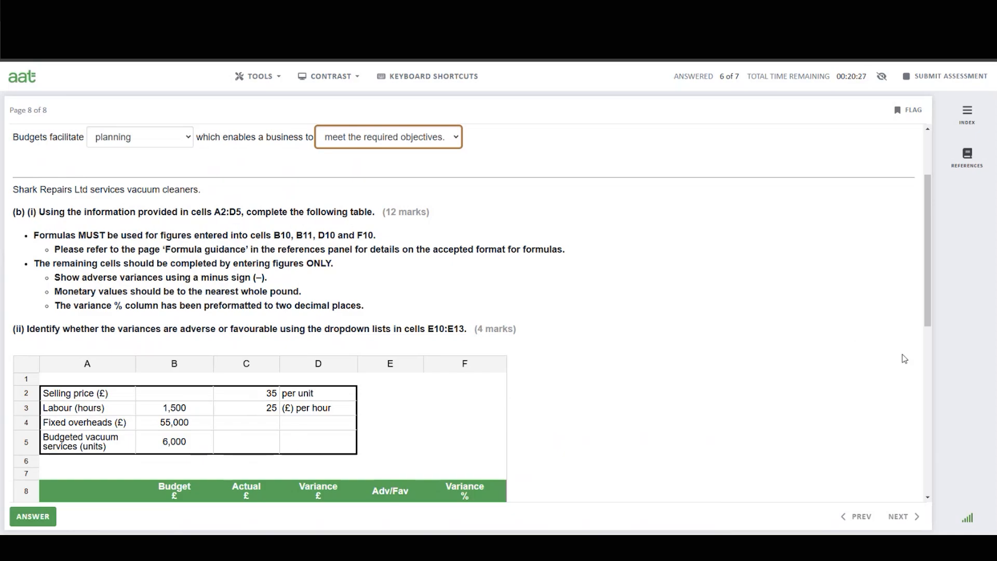
scroll(889, 362, down, 3)
scroll(889, 362, down, 1)
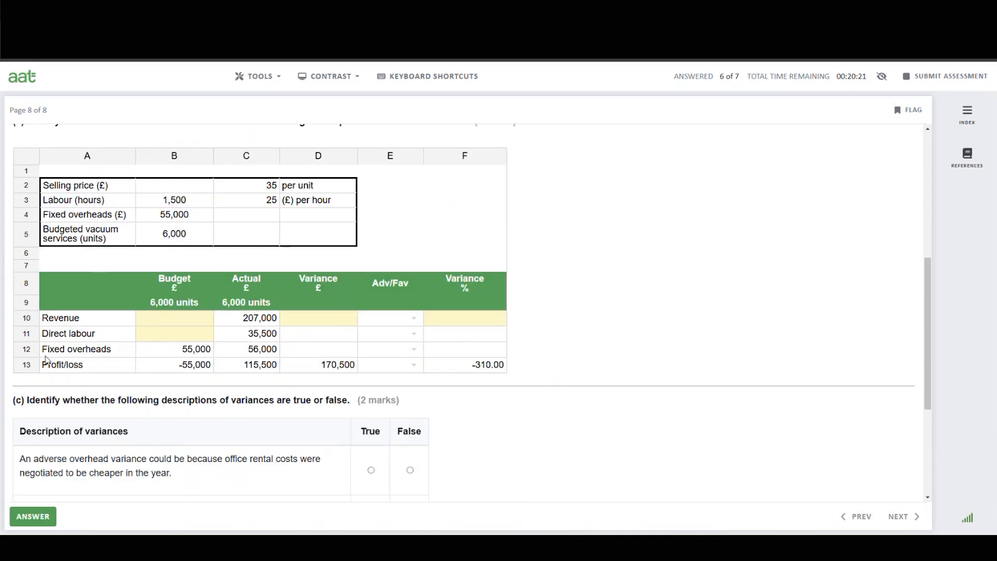
scroll(633, 326, up, 1)
scroll(634, 328, up, 3)
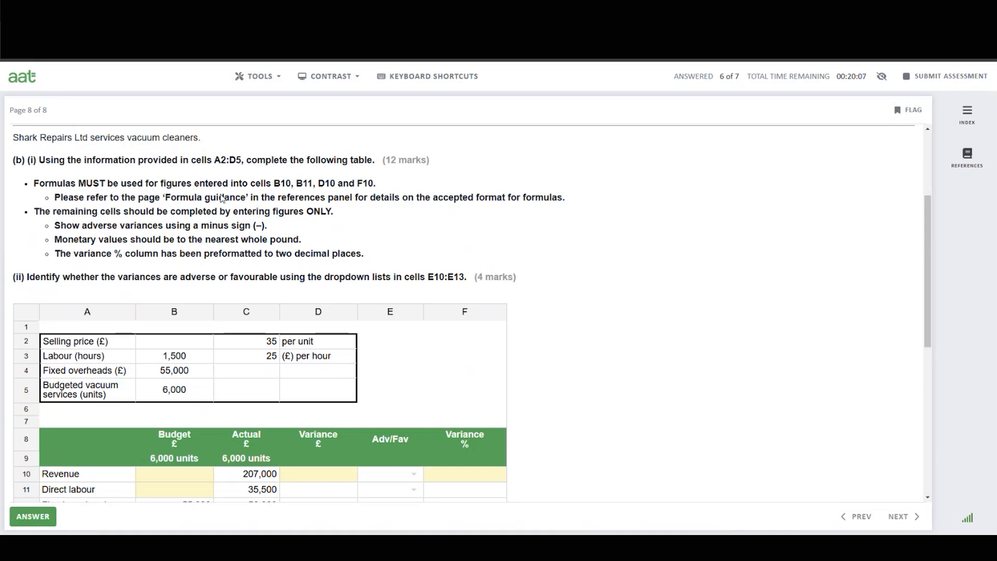
scroll(222, 198, down, 1)
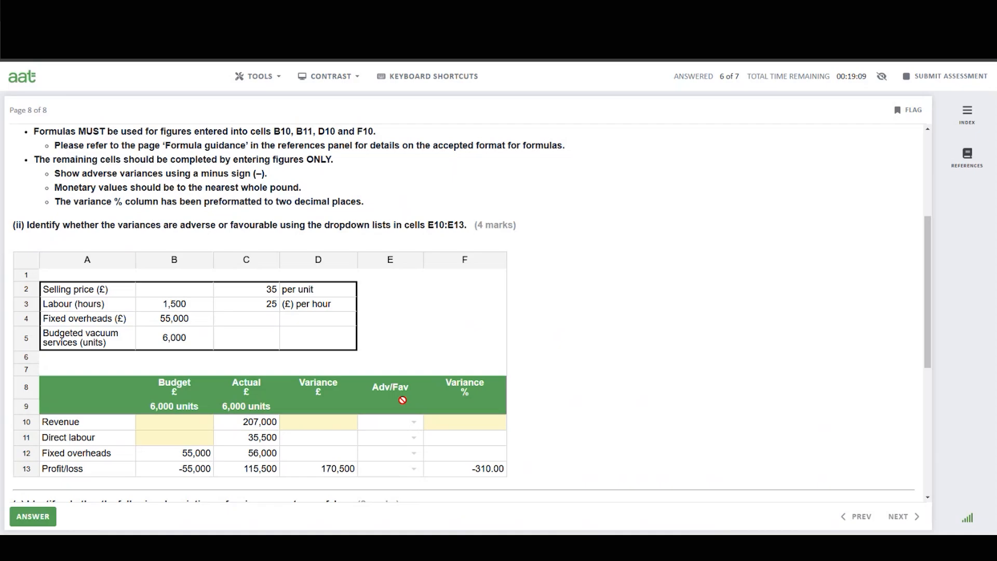
scroll(410, 398, down, 1)
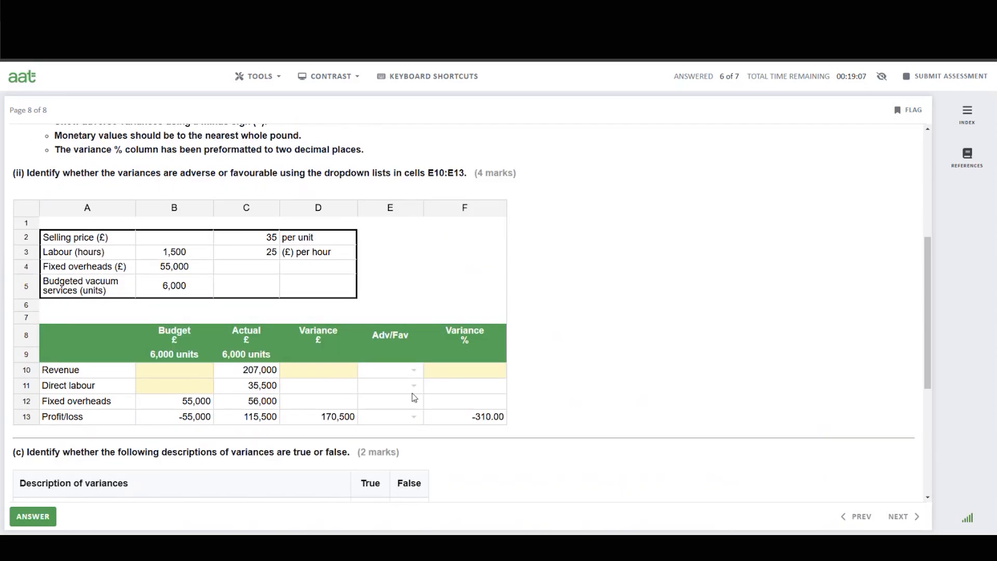
scroll(414, 397, down, 1)
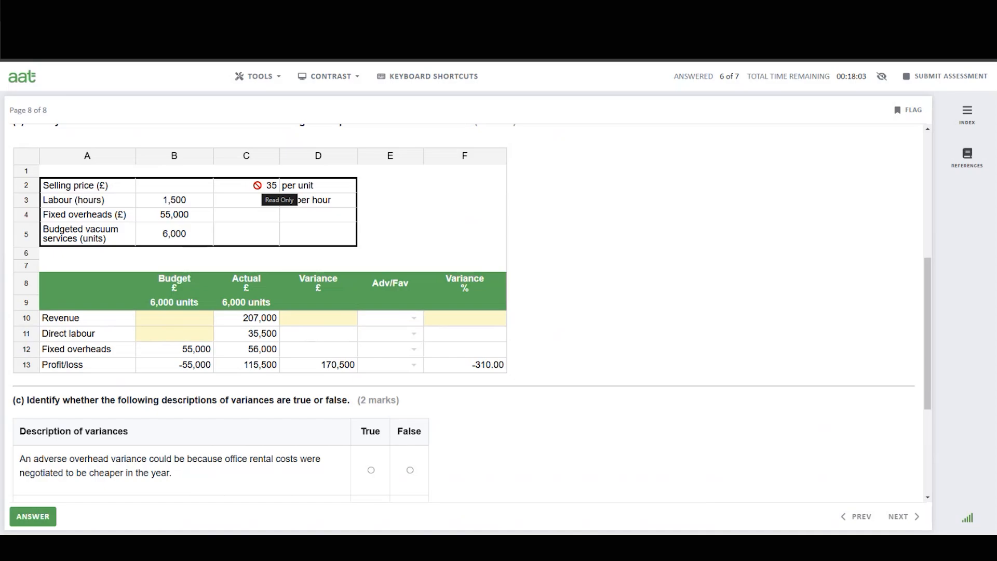
Enter the formula =B5*C2 in cell B10 for budgeted revenue.
click(162, 324)
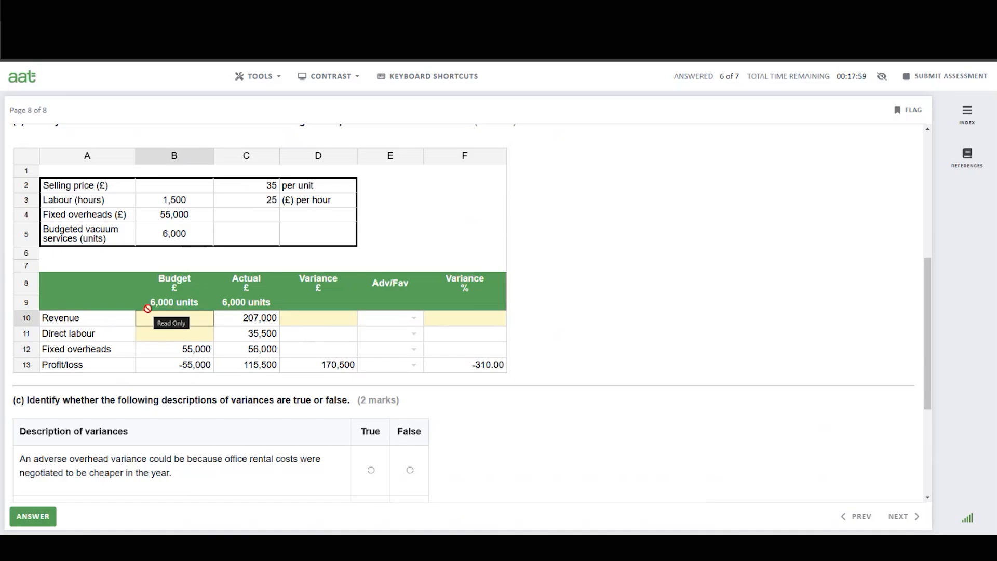
text(=)
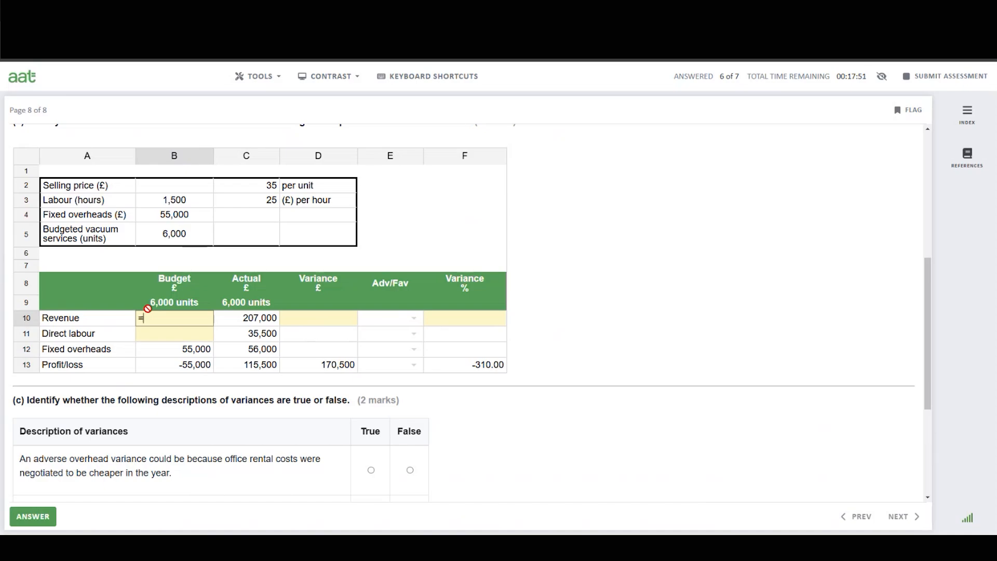
text(b5)
key(BackSpace)
key(BackSpace)
text(B5*C2)
key(Return)
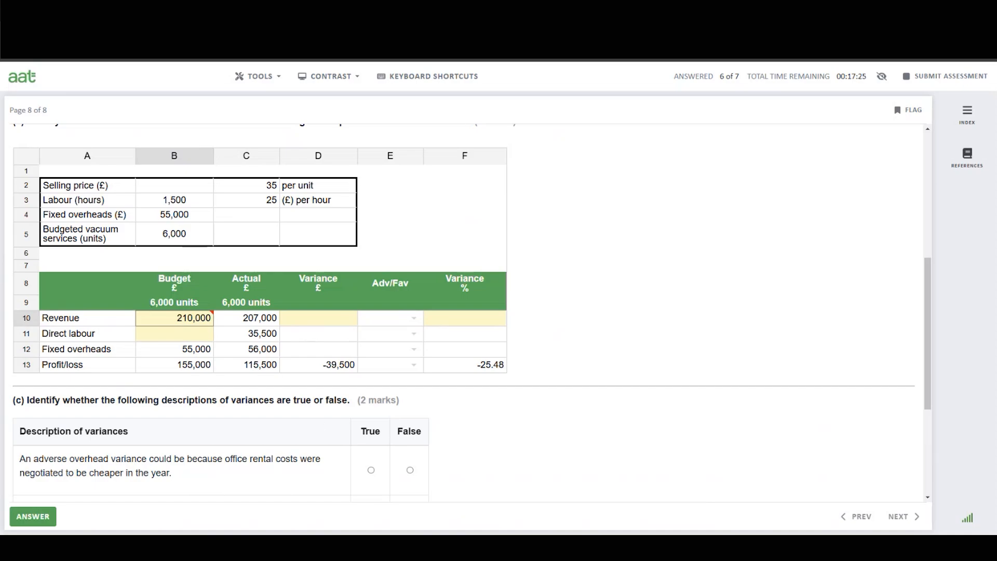
Check 6000 times 35 in Calculator.
click(573, 548)
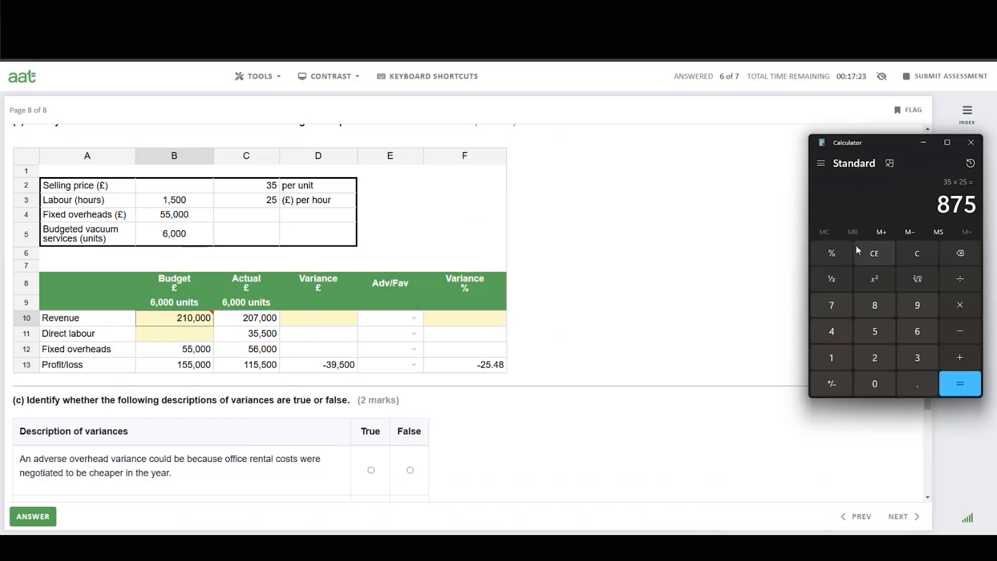
click(917, 254)
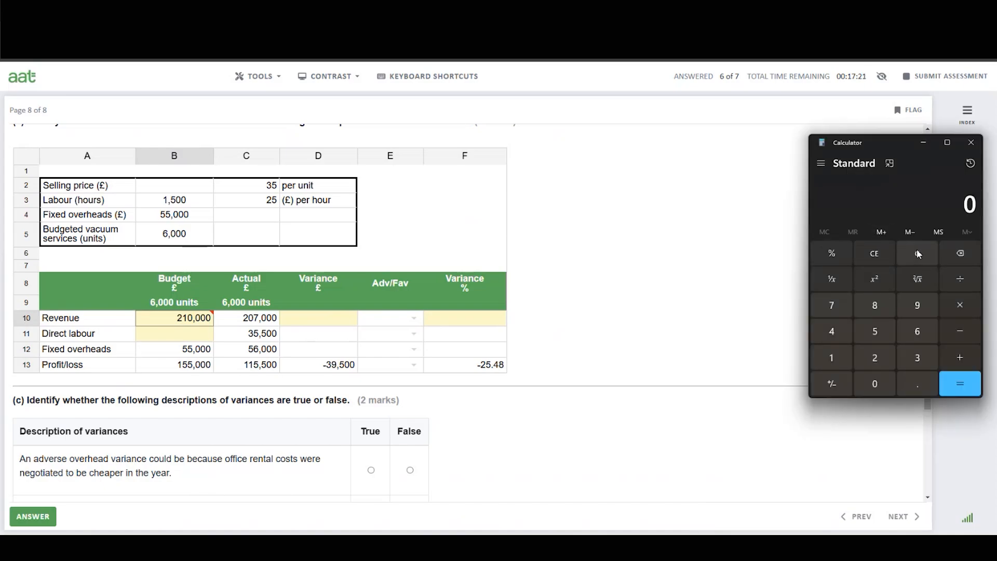
click(918, 328)
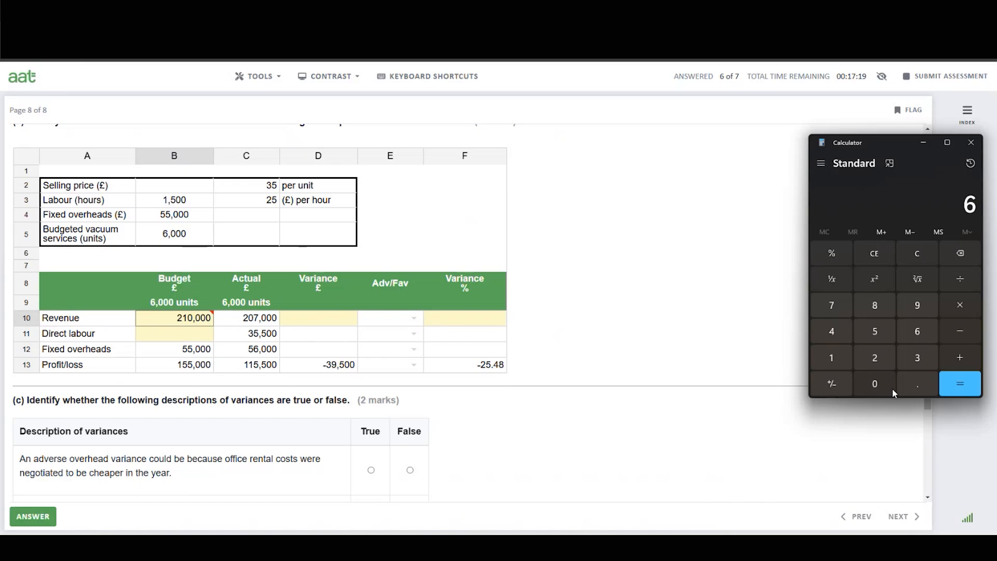
click(878, 384)
click(880, 383)
click(880, 383)
key(asterisk)
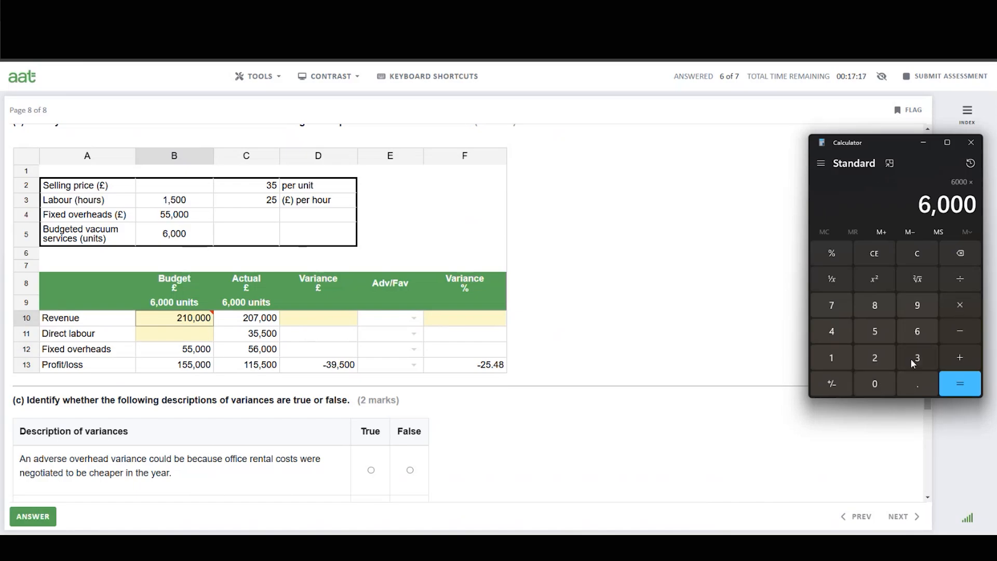
click(914, 360)
click(875, 331)
click(958, 384)
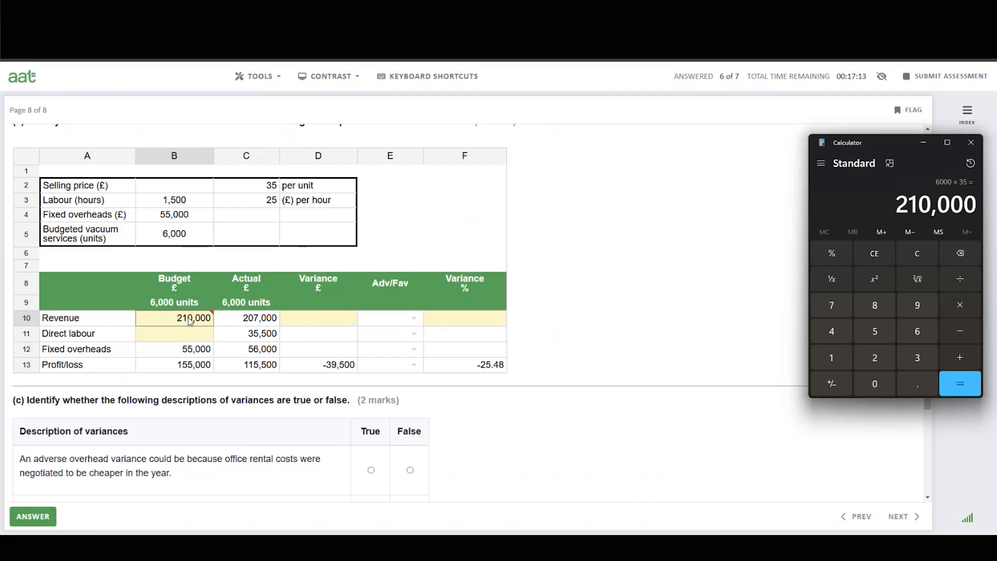
Open the formula guidance in the references panel, read it, and close the panel.
mouse_move(190, 321)
click(649, 260)
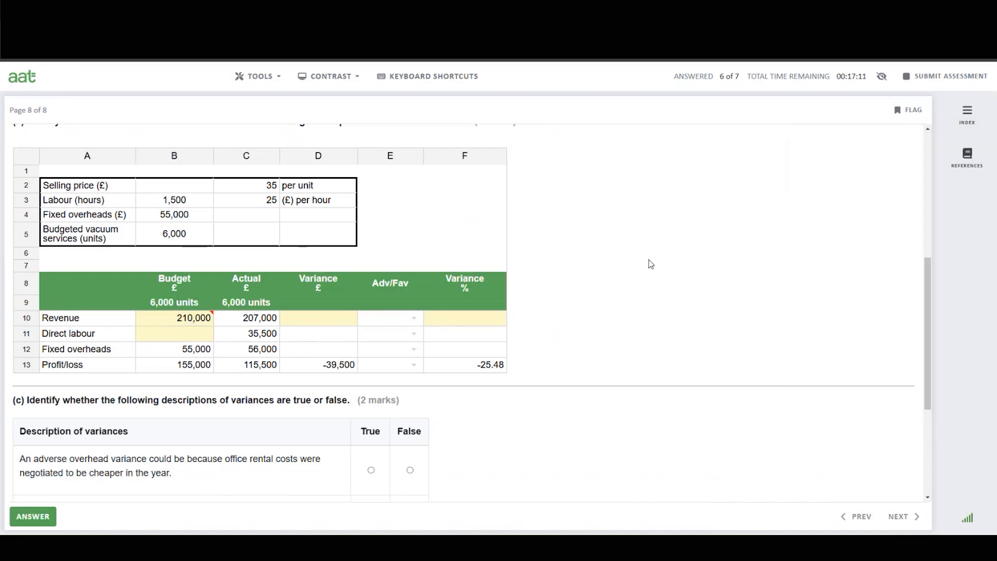
click(966, 161)
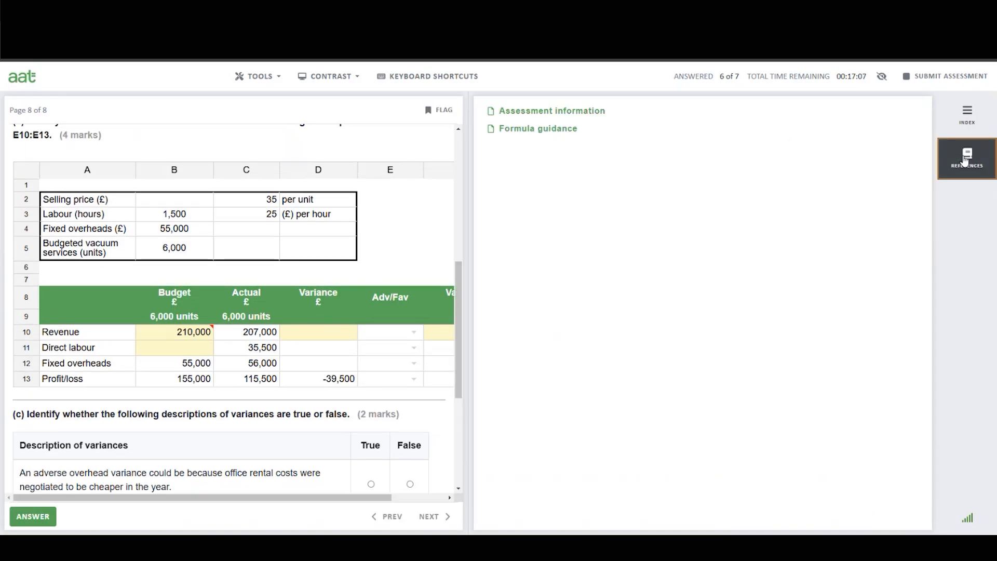
click(551, 134)
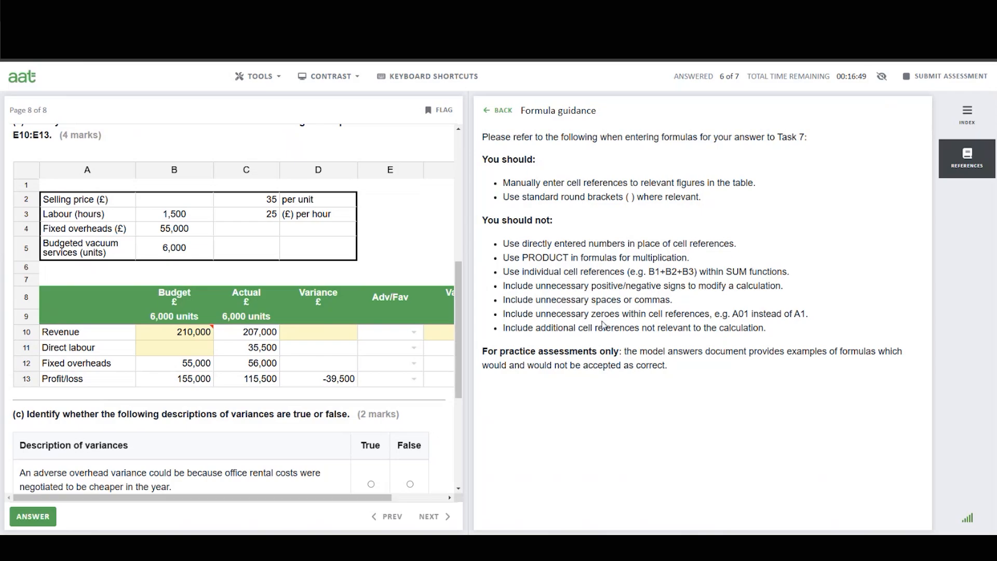
click(968, 157)
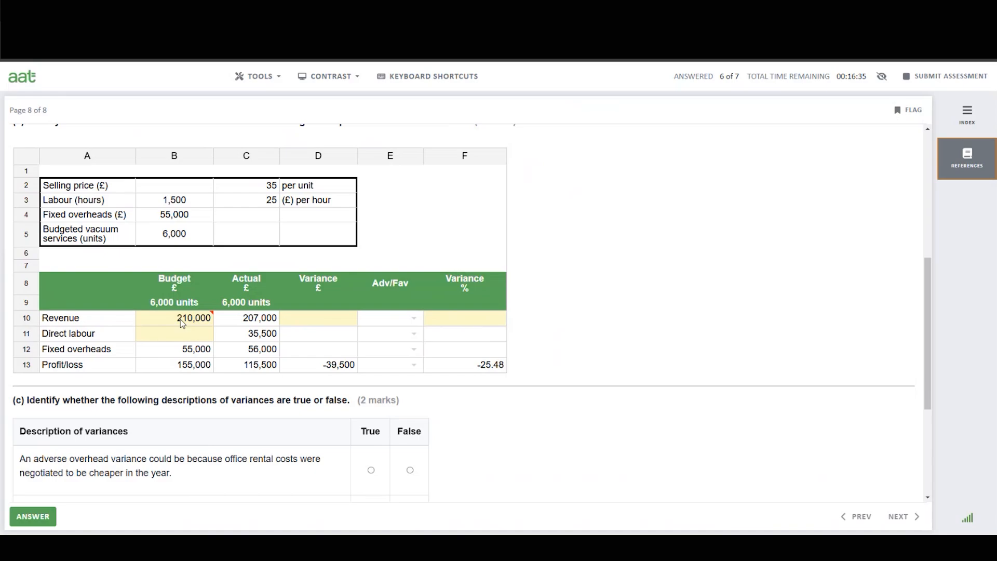
Enter the formula =C10-B10 in cell D10 for the revenue variance.
mouse_move(183, 324)
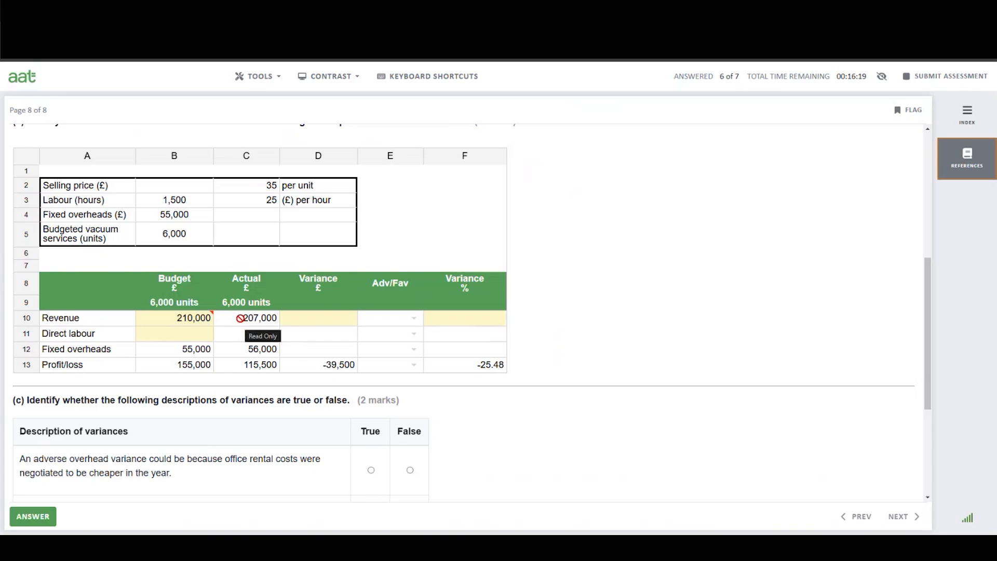
click(322, 325)
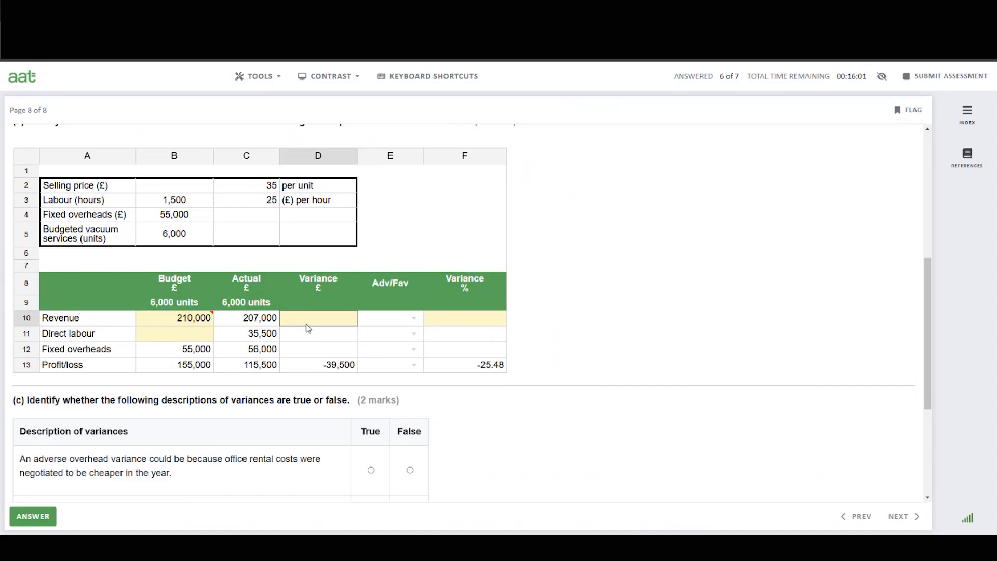
text(=C10-B10)
key(Return)
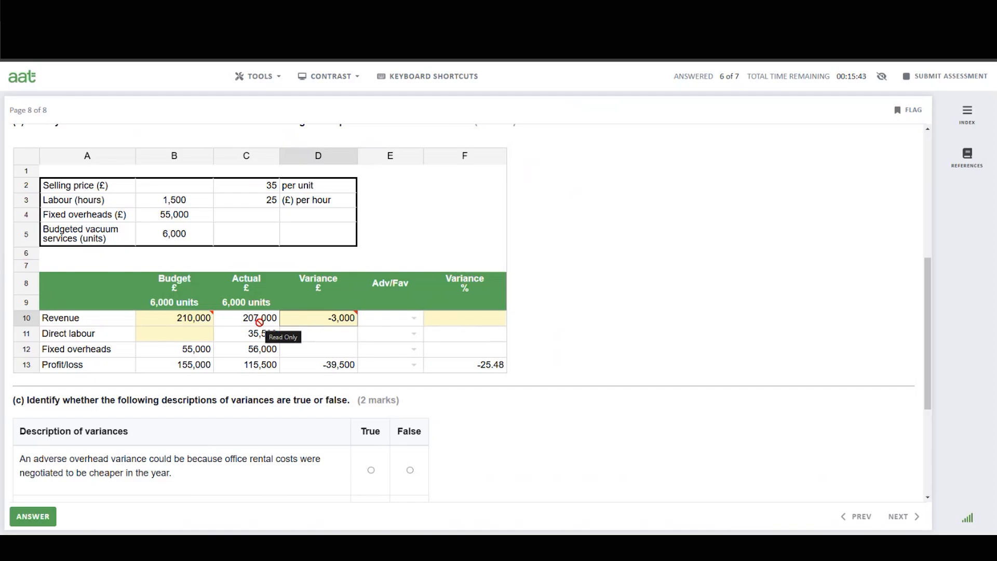
Set the revenue variance in E10 to Adverse.
click(413, 318)
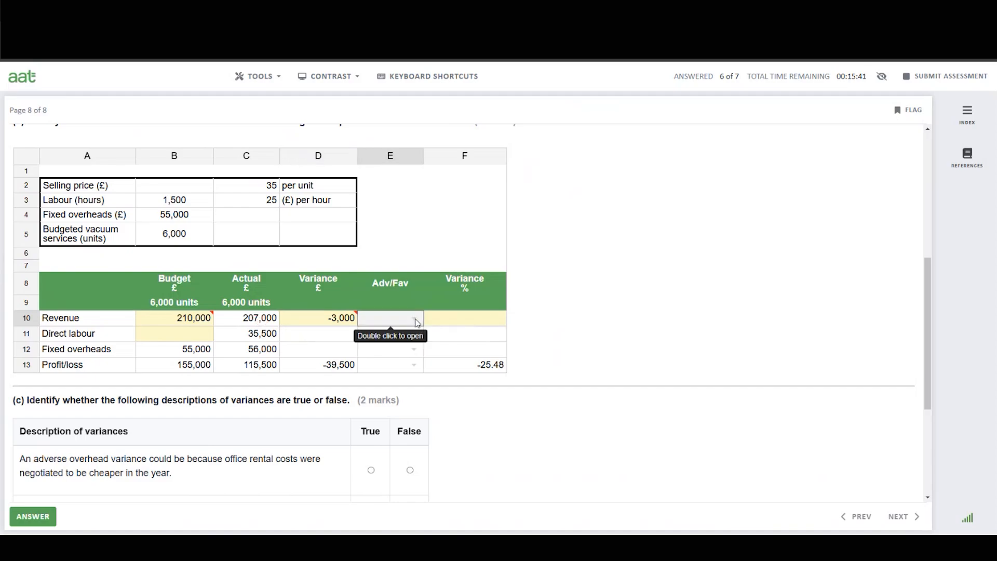
click(413, 318)
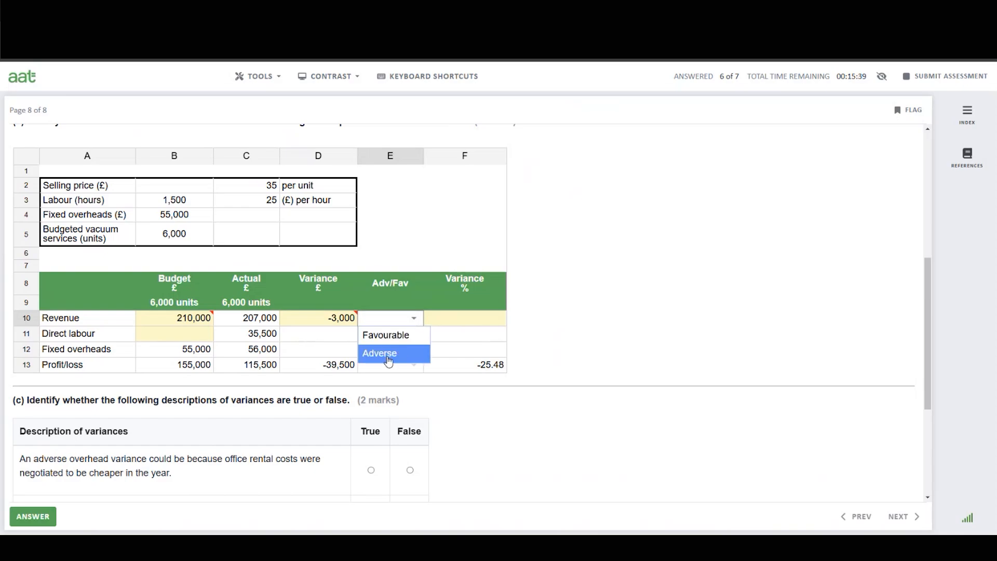
click(389, 354)
Enter the formula =D10/B10*100 in cell F10 for the revenue variance percentage.
click(456, 323)
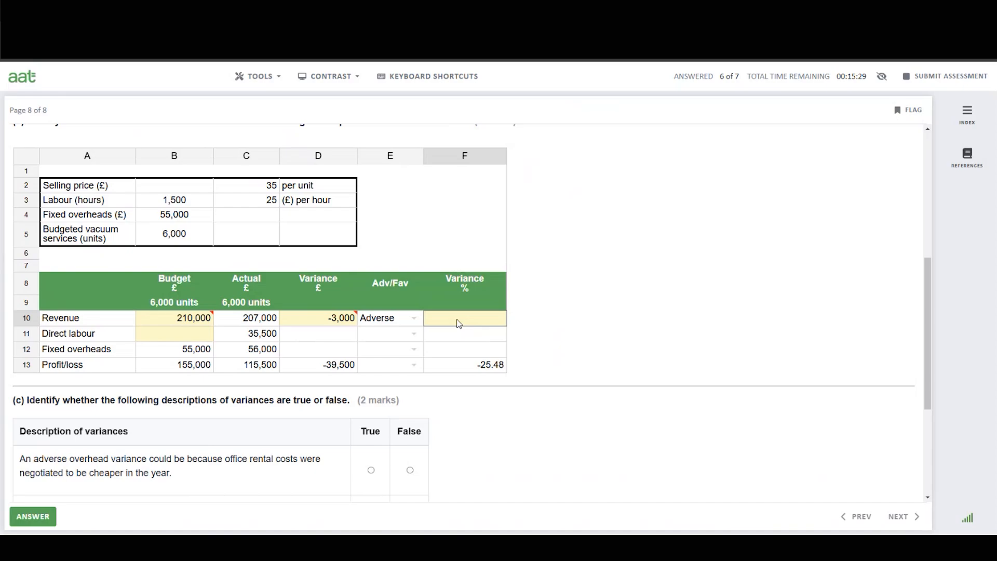
text(=D10/B10*100)
key(Return)
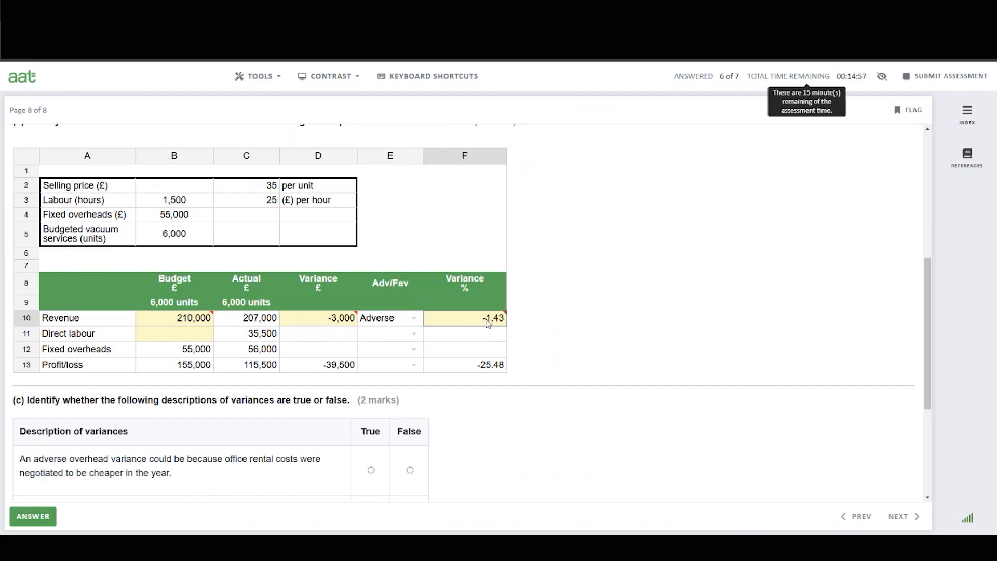
Enter the formula =B3*C3 in cell B11 for budgeted direct labour.
mouse_move(488, 323)
click(185, 335)
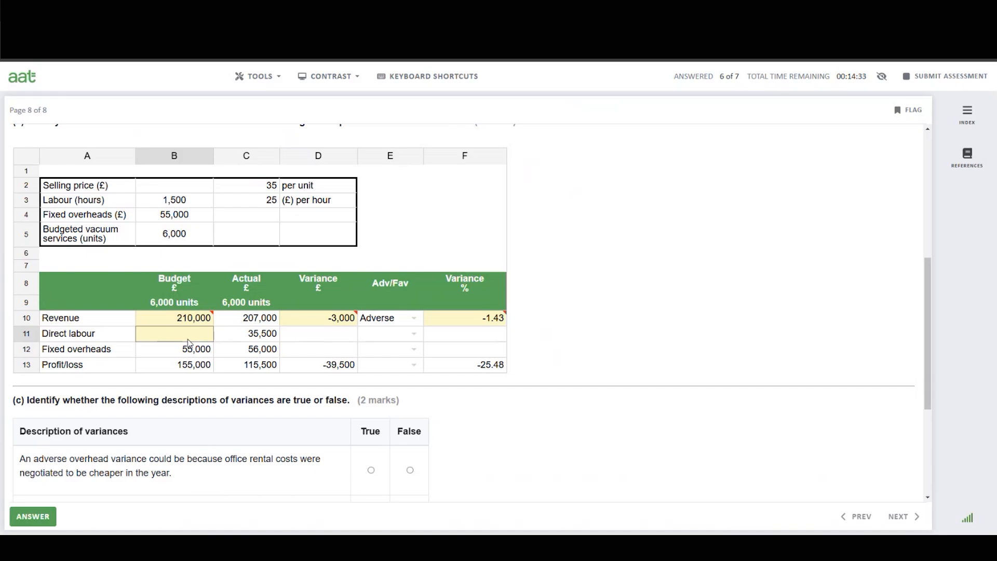
text(=B3)
text(*C3)
key(Return)
Check 1500 times 25 in Calculator.
click(623, 548)
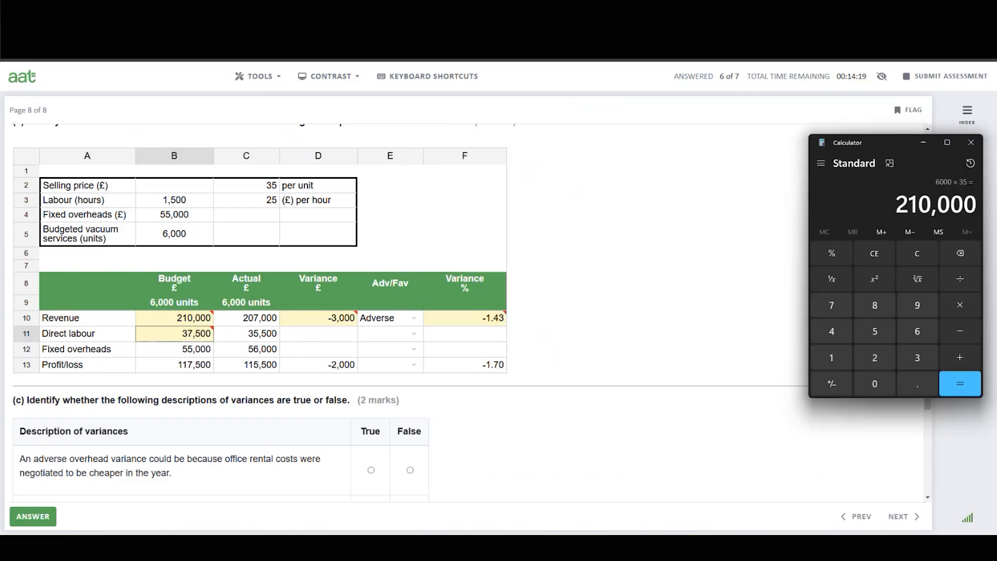
click(924, 254)
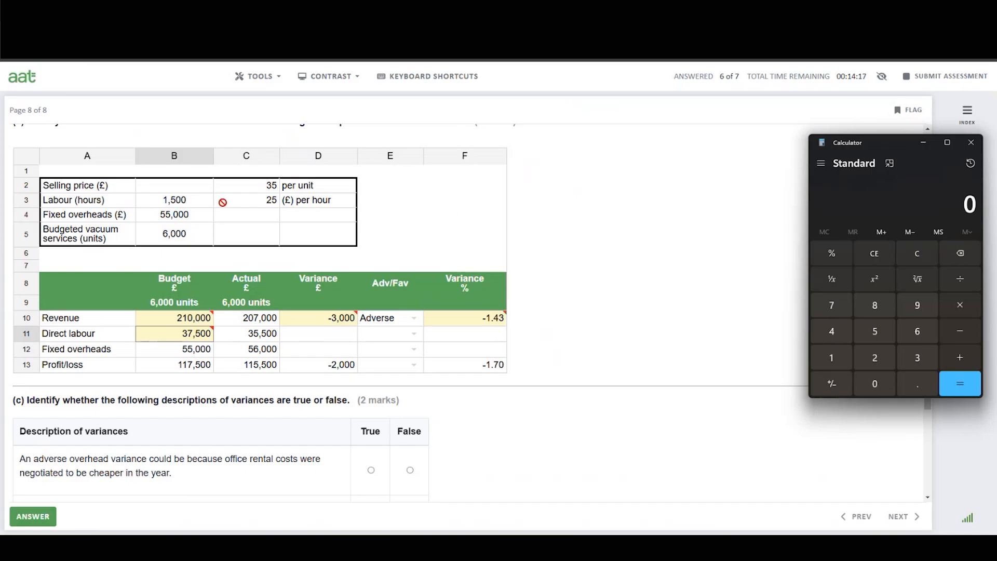
click(845, 360)
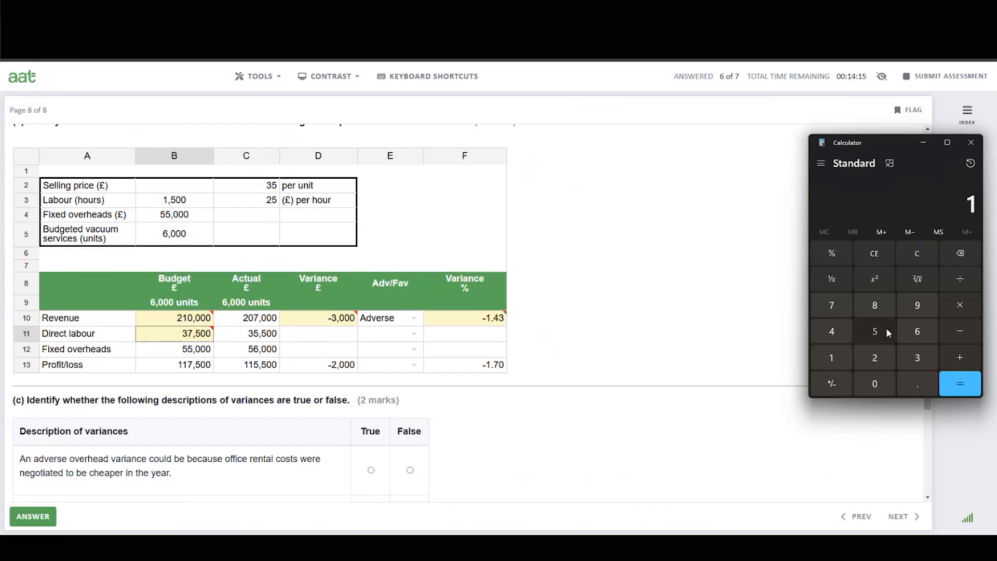
click(886, 328)
click(875, 384)
click(875, 384)
click(973, 304)
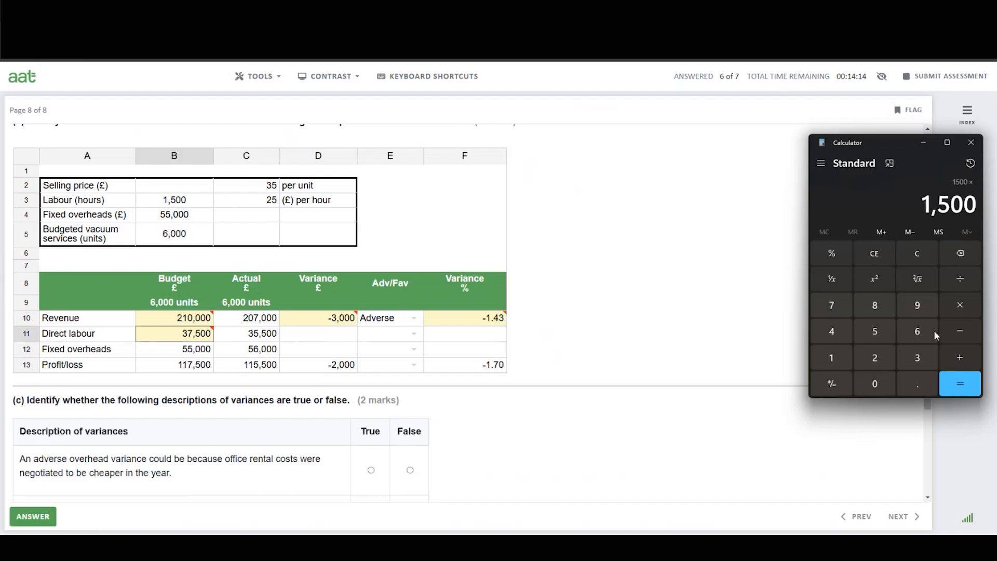
click(881, 354)
click(886, 330)
click(962, 383)
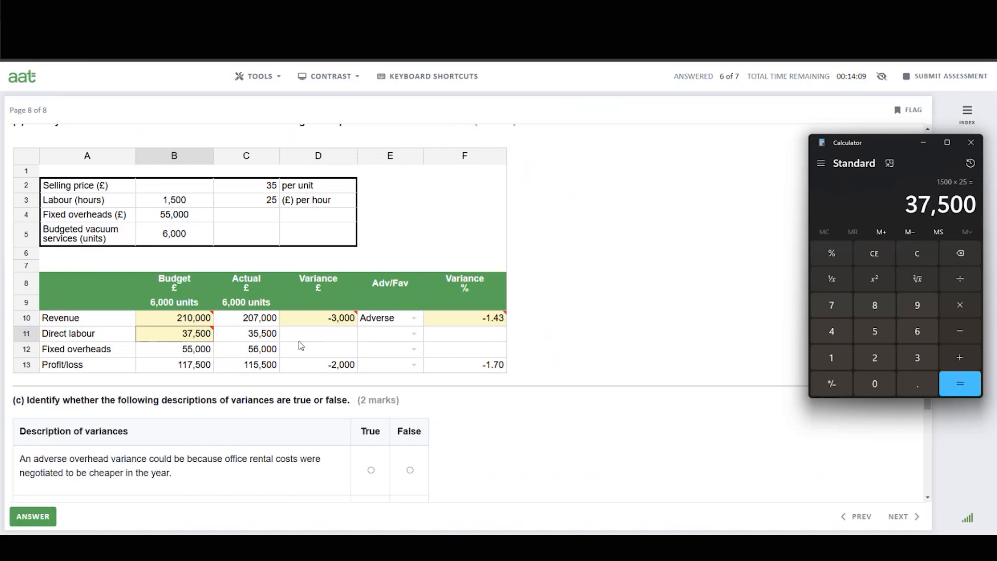
Enter 2000 as the direct labour variance in cell D11.
click(314, 335)
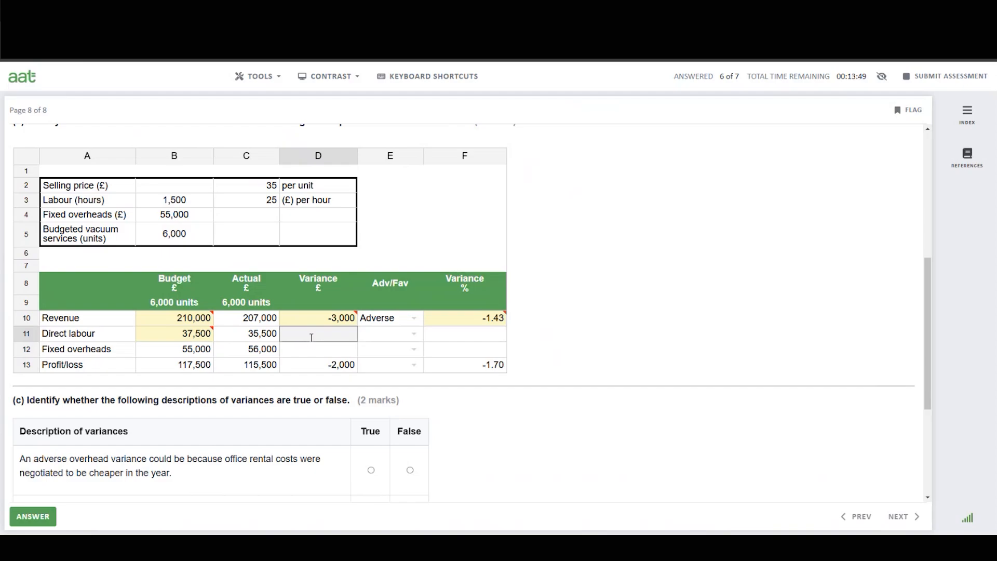
text(2000)
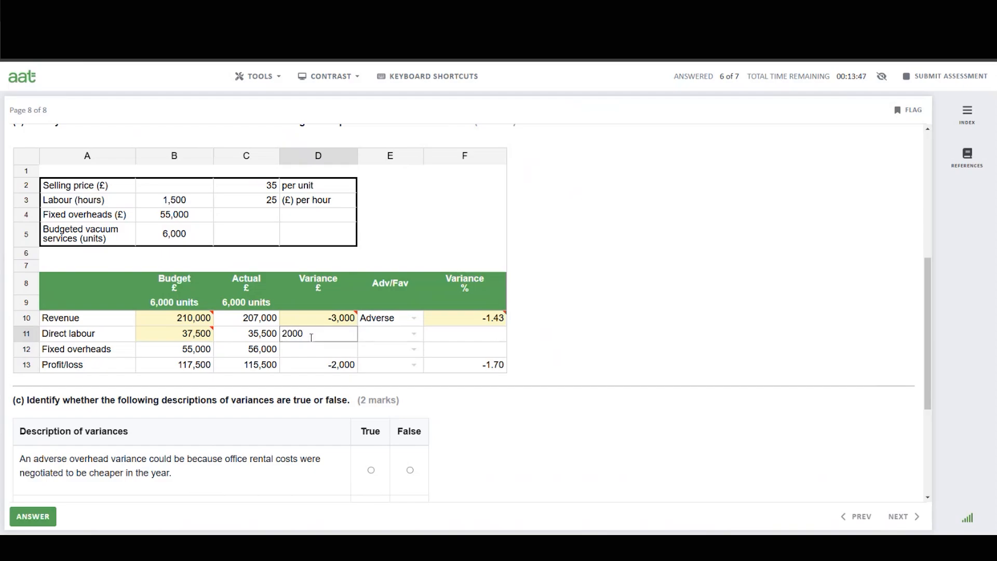
click(249, 334)
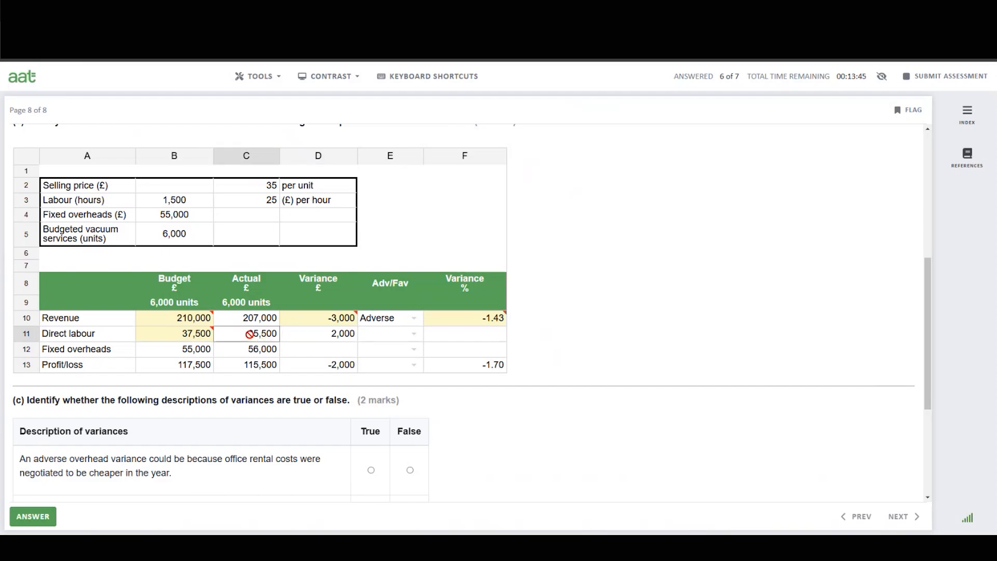
Set the direct labour variance in E11 to Favourable.
click(401, 339)
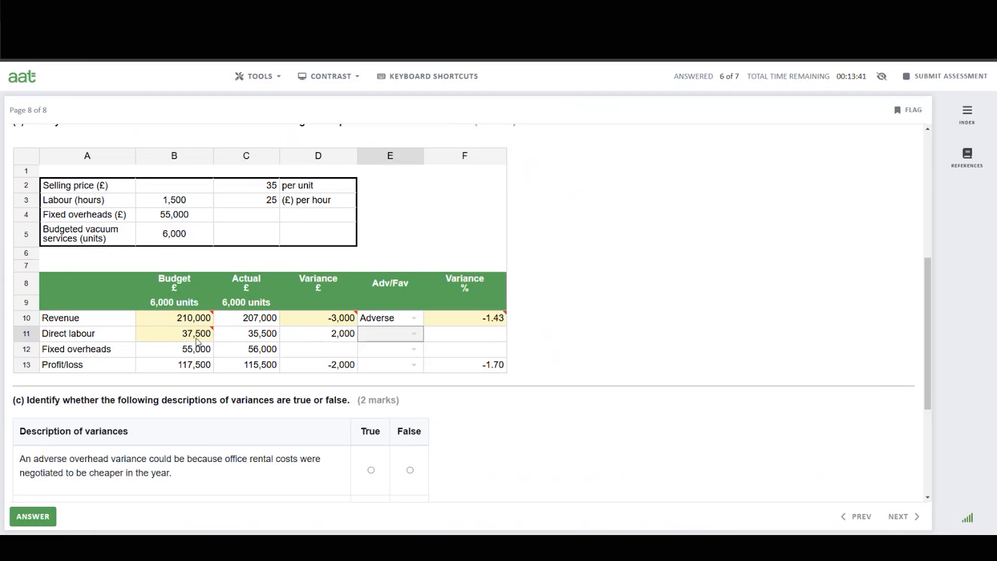
mouse_move(175, 336)
double_click(383, 339)
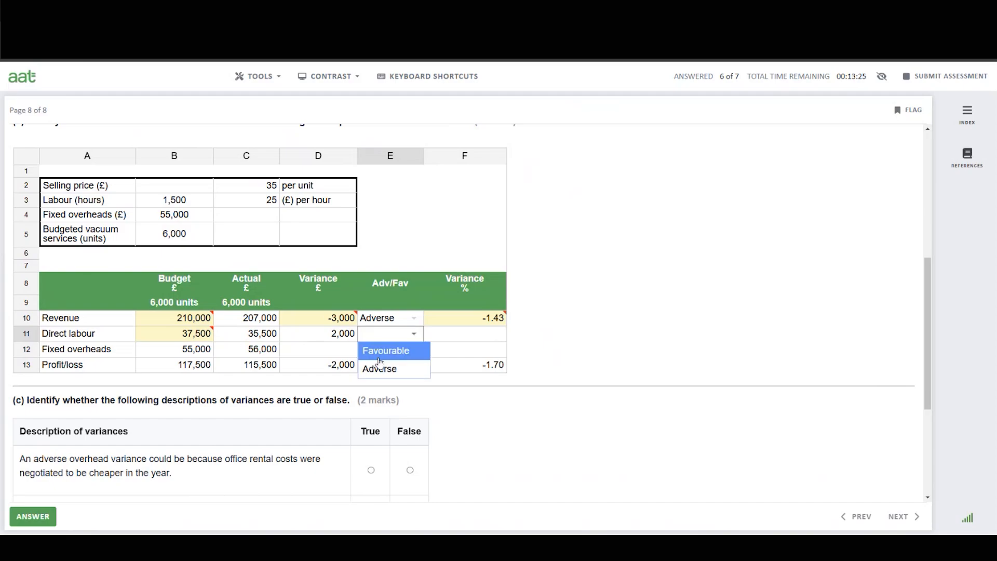
click(386, 351)
click(461, 337)
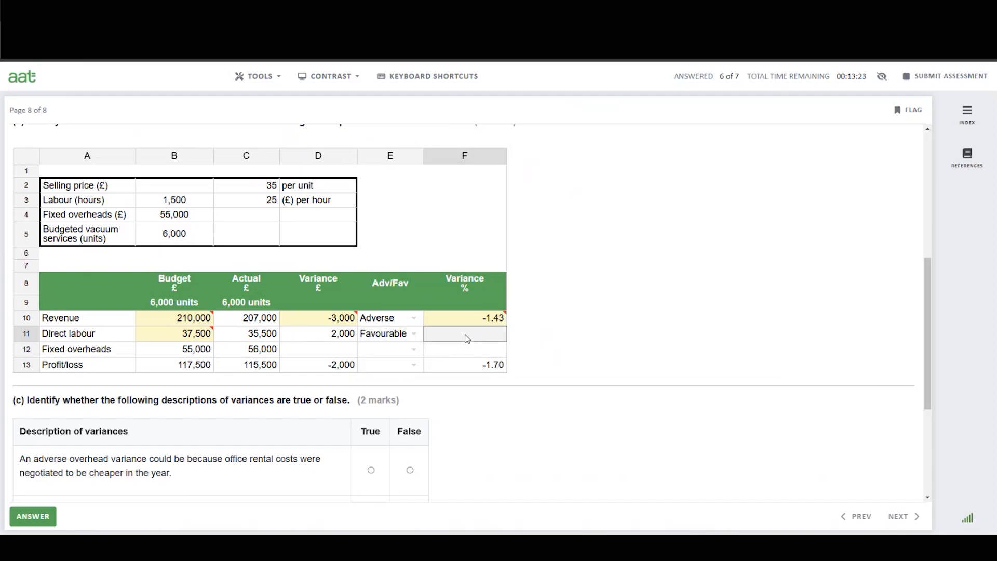
Calculate 2000 divided by 37500 times 100 in Calculator.
key(alt+Tab)
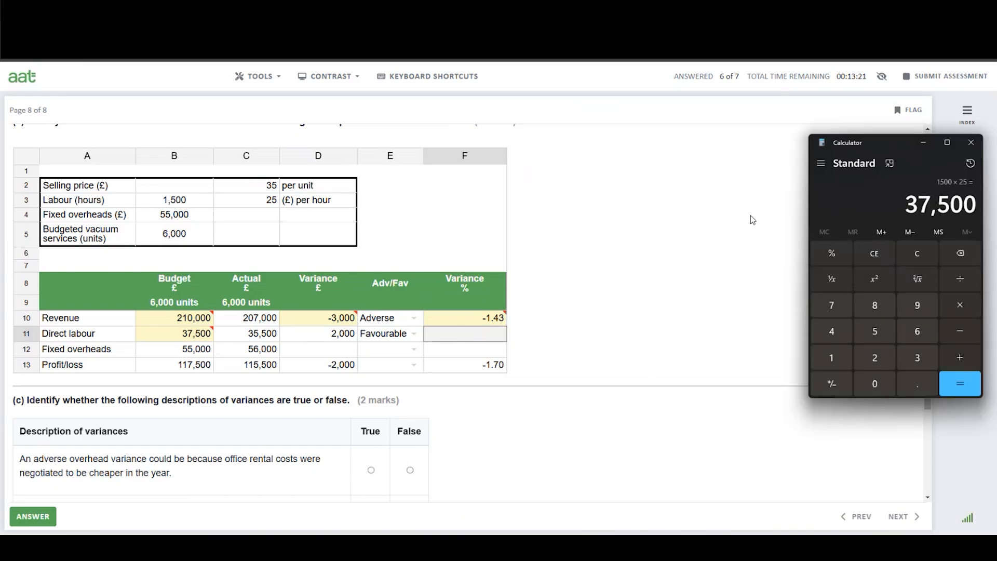
click(913, 256)
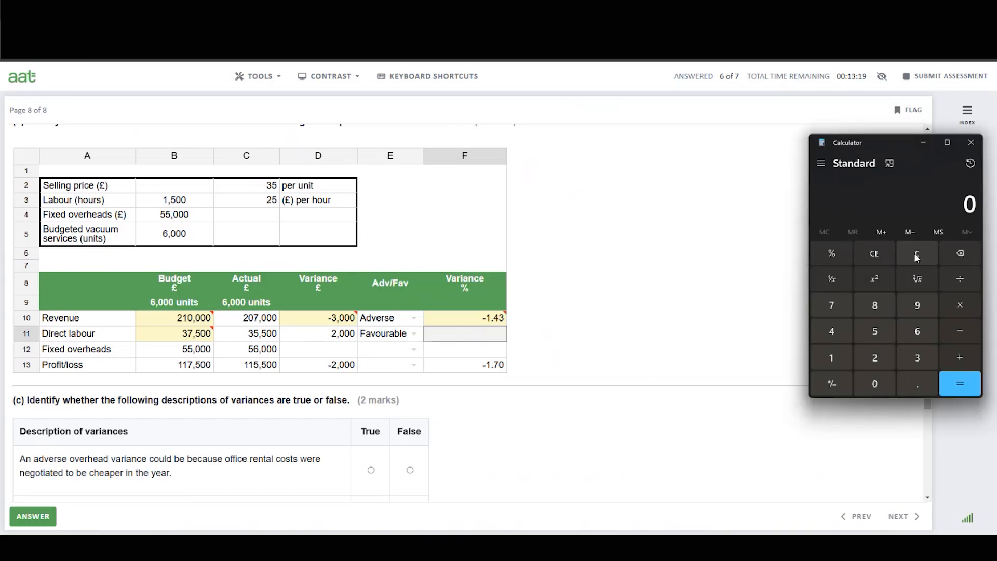
click(873, 362)
click(874, 382)
click(875, 383)
click(875, 383)
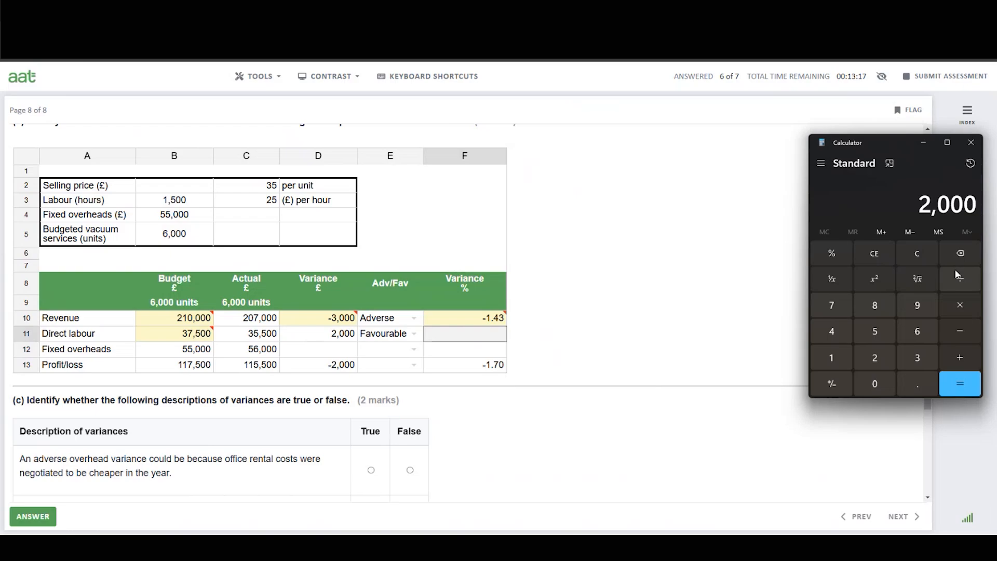
click(956, 273)
click(925, 366)
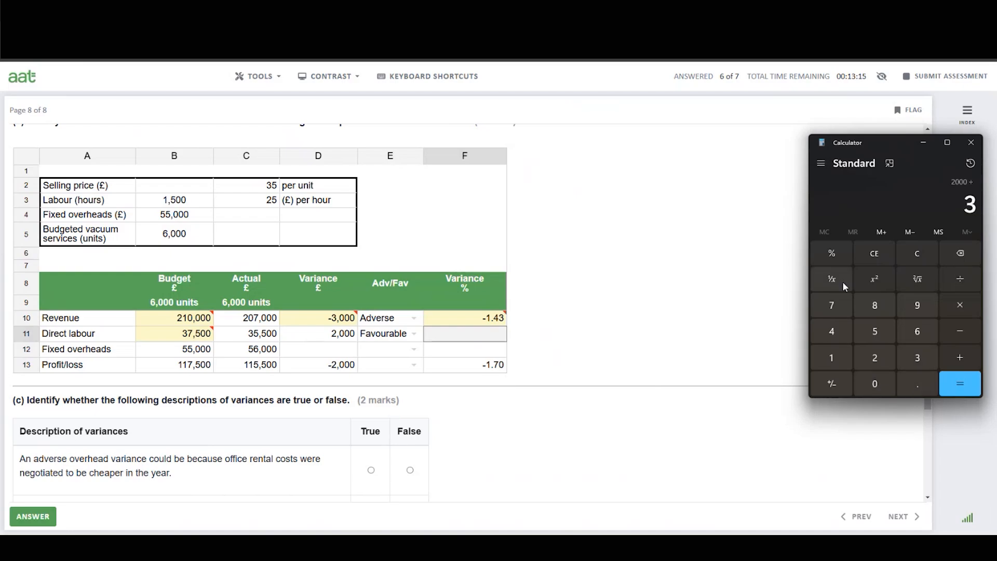
click(830, 306)
click(877, 331)
click(873, 385)
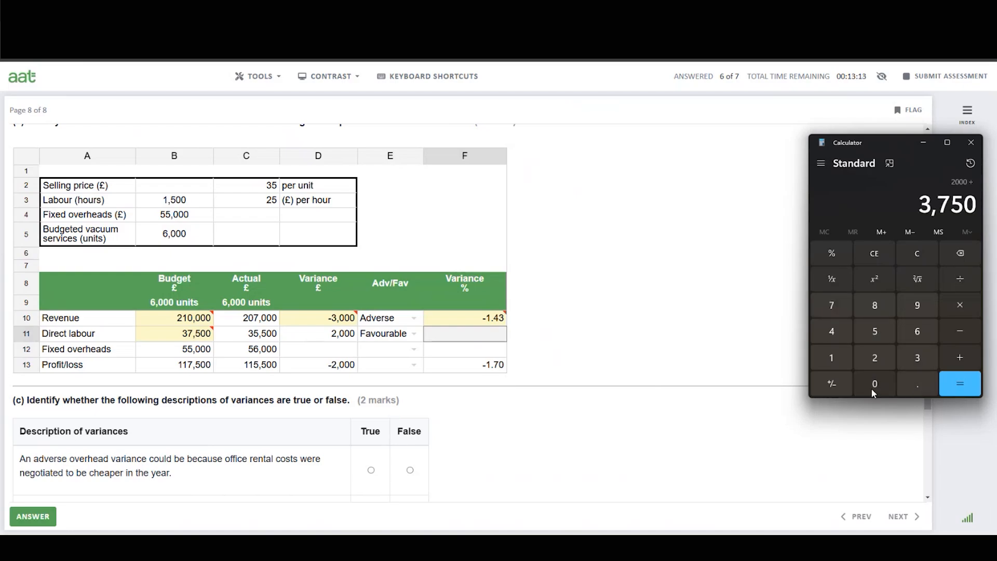
click(871, 388)
click(964, 305)
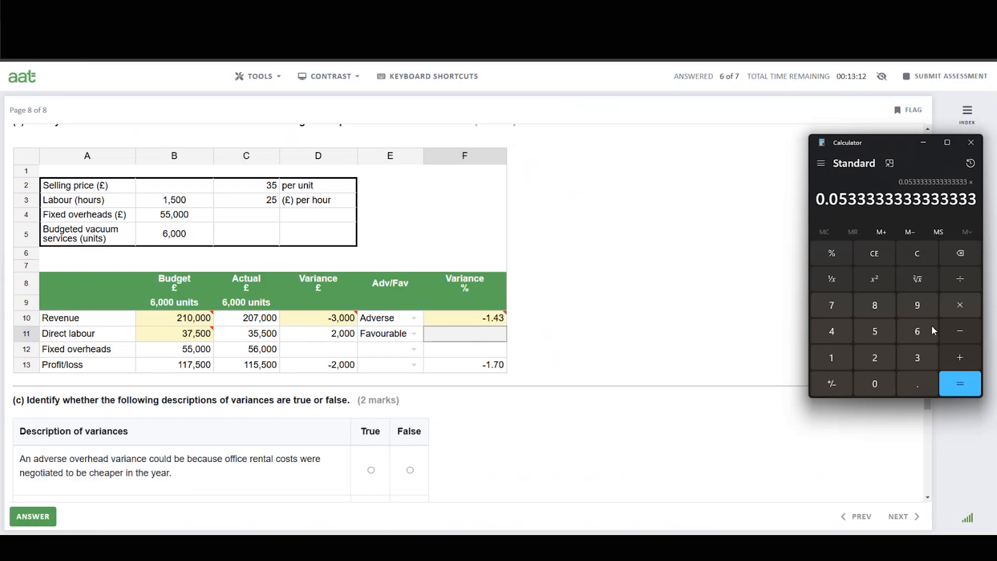
click(832, 357)
click(875, 384)
click(875, 384)
click(960, 383)
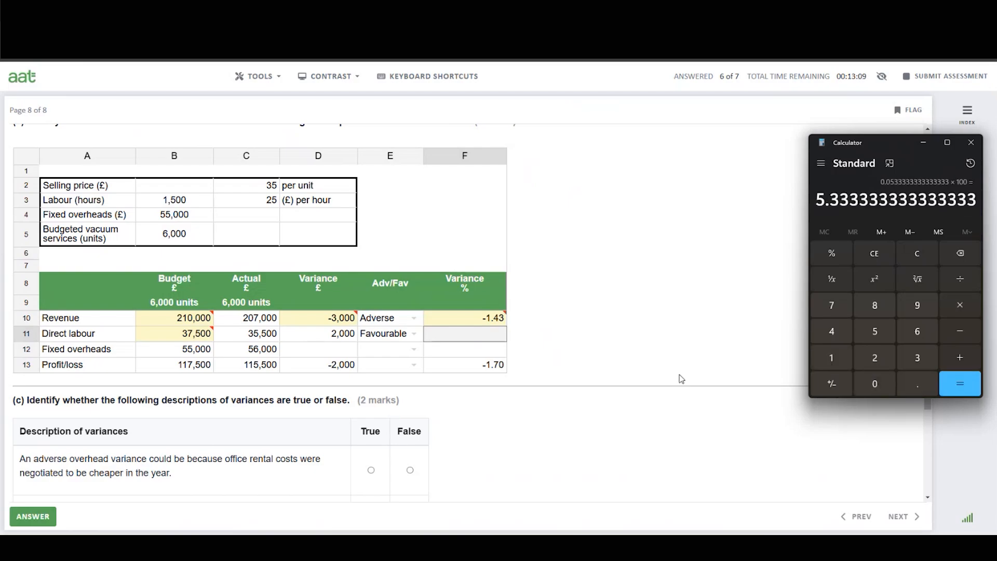
Enter 5.33 as the direct labour variance percentage in cell F11.
click(488, 339)
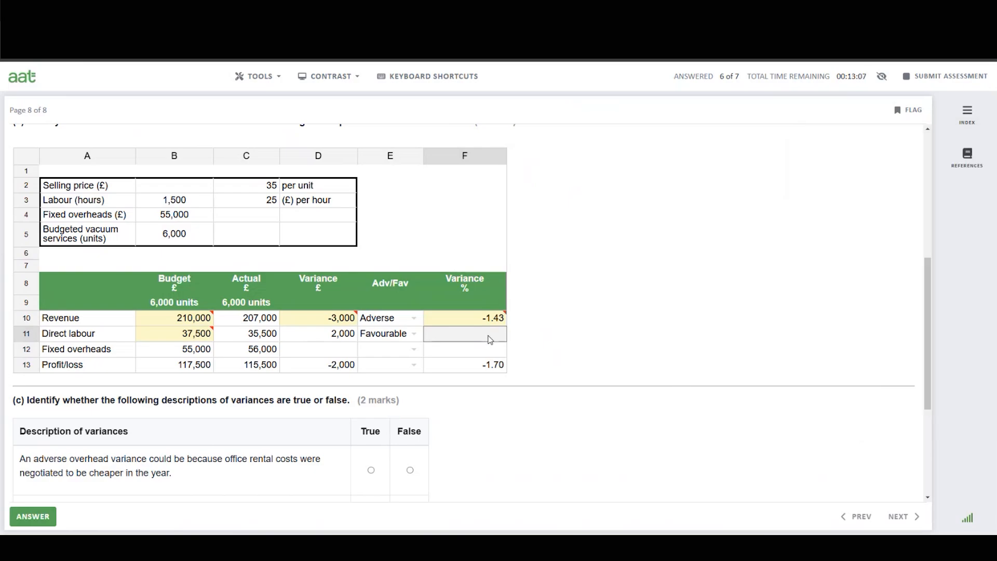
text(5.33)
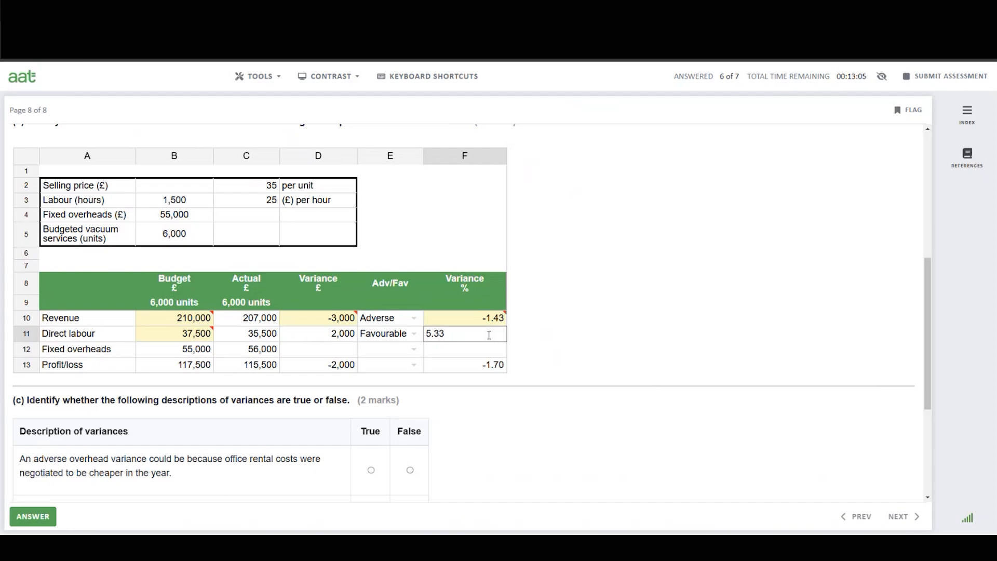
key(Return)
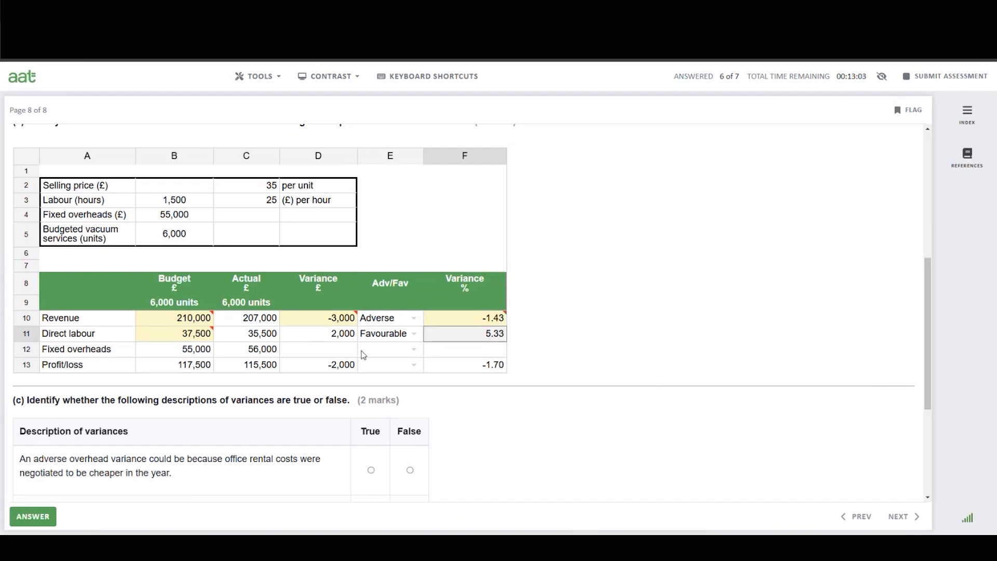
Enter -1000 as the fixed overheads variance in cell D12.
click(323, 349)
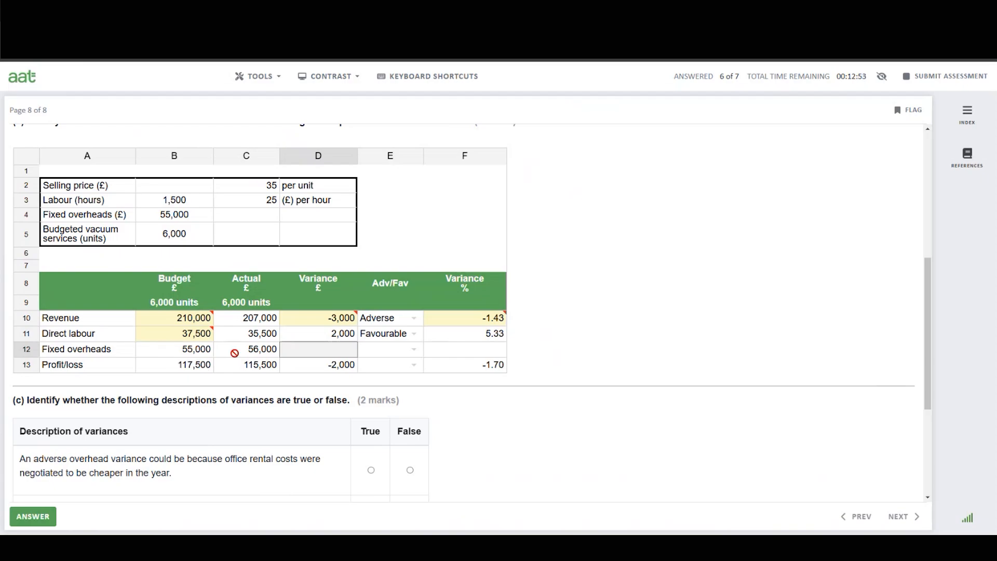
click(318, 349)
text(-1000)
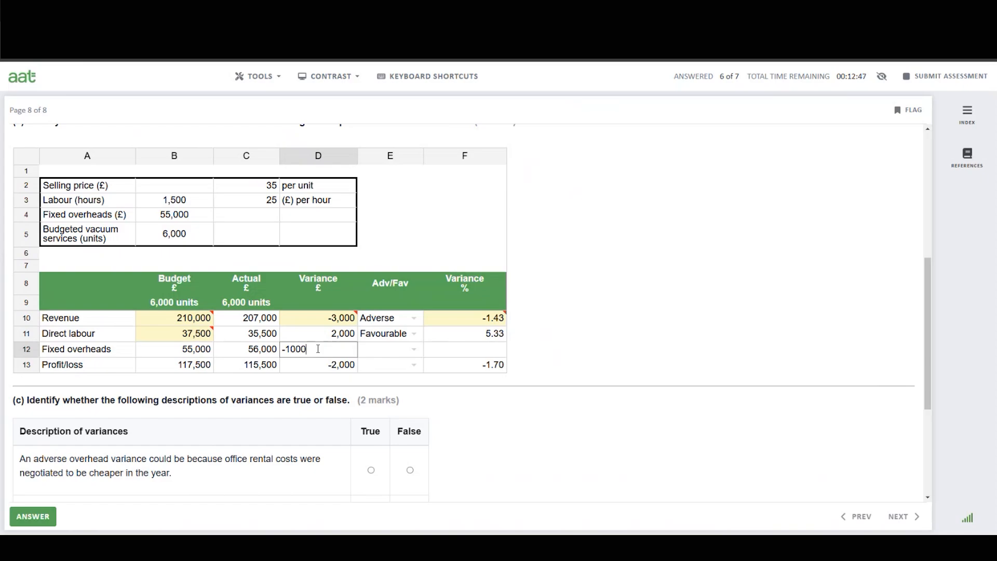
key(Tab)
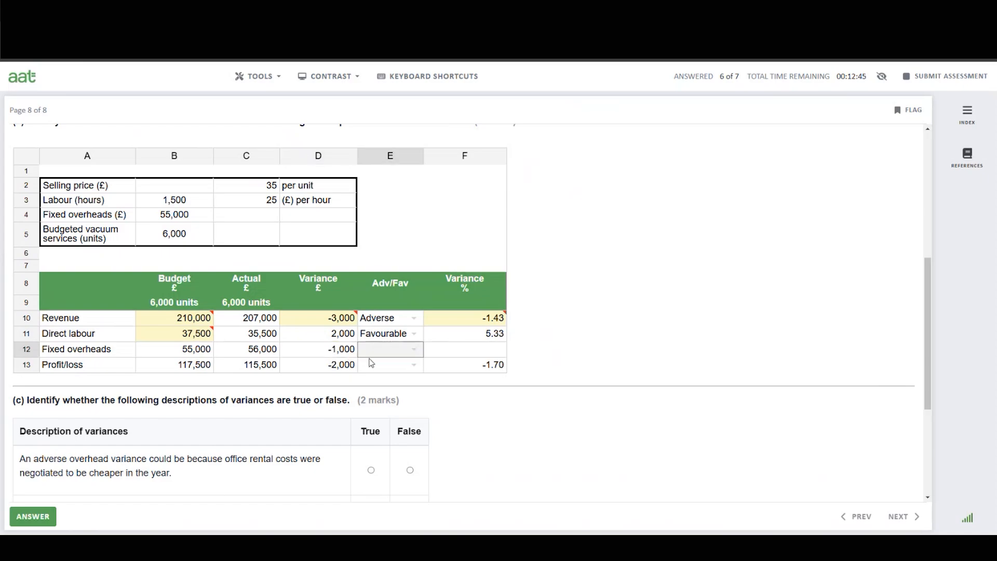
Set the fixed overheads variance in E12 to Adverse.
double_click(394, 355)
click(389, 381)
click(491, 355)
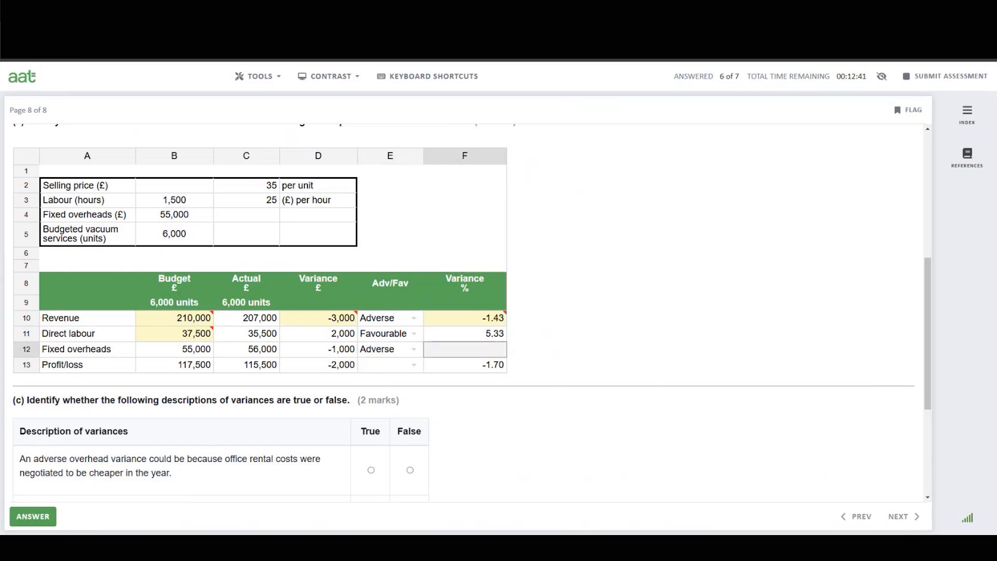
Calculate -1000 divided by 55000 times 100 in Calculator.
click(705, 545)
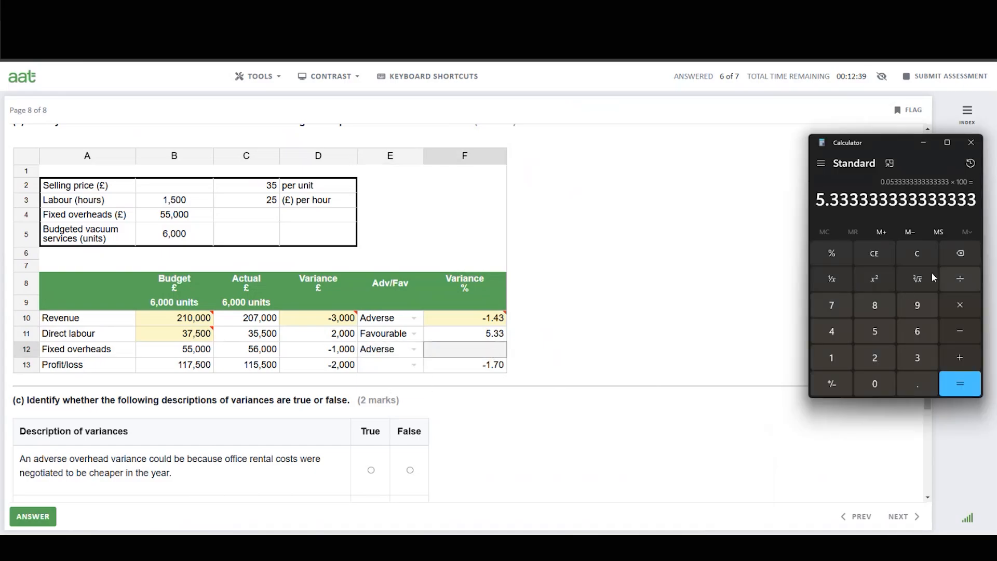
click(921, 253)
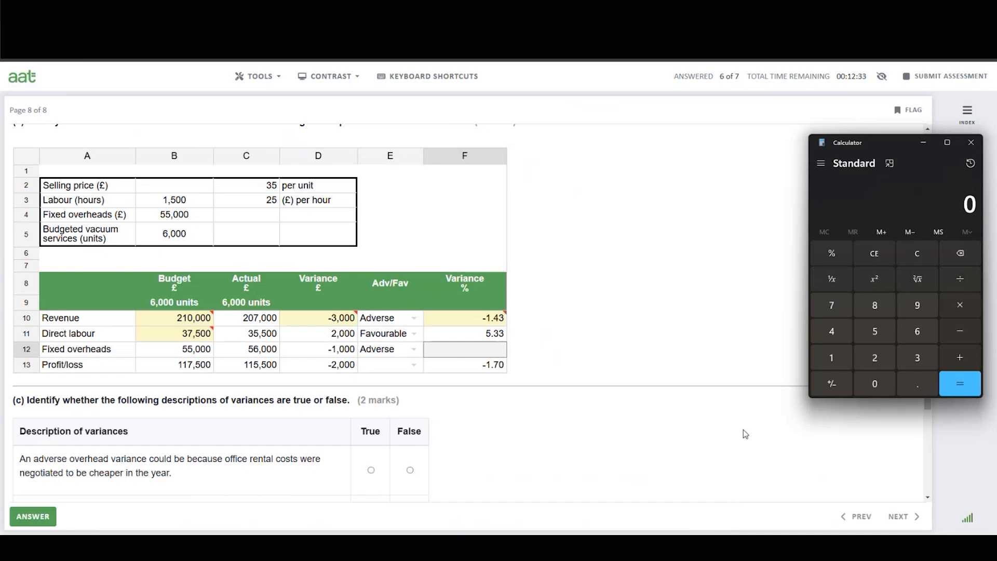
click(958, 332)
click(832, 358)
triple_click(876, 384)
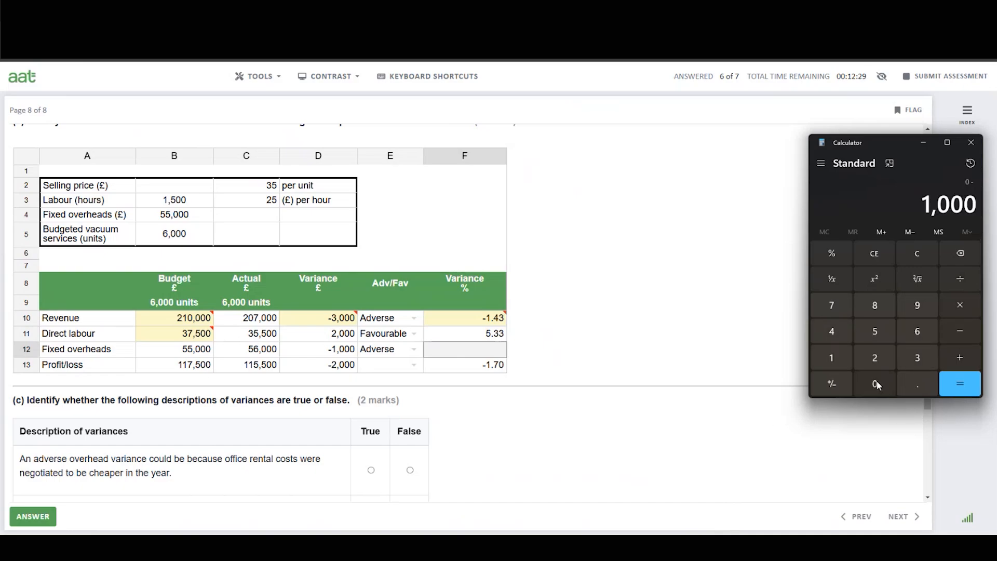
click(967, 279)
click(879, 332)
click(879, 331)
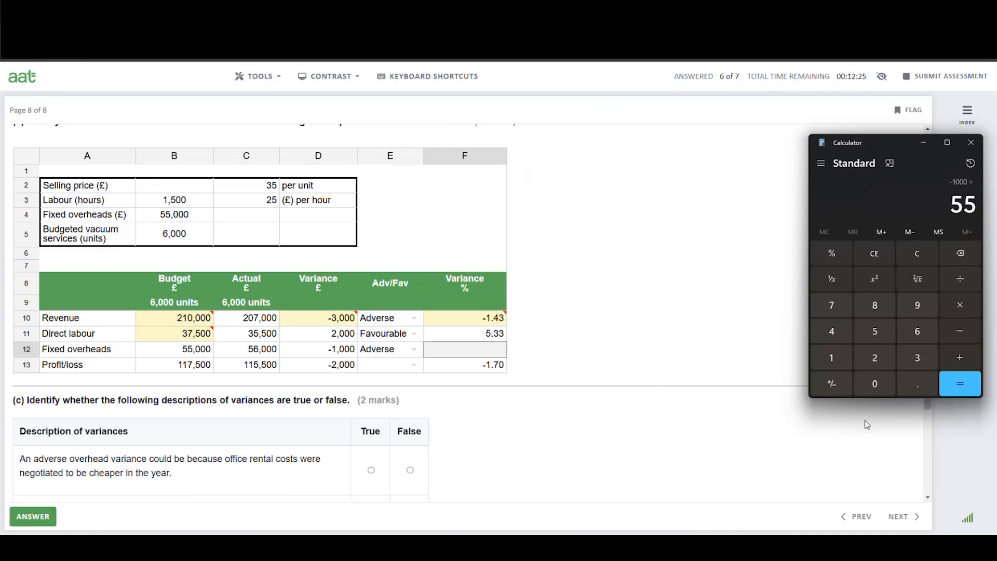
click(875, 384)
click(875, 383)
click(875, 383)
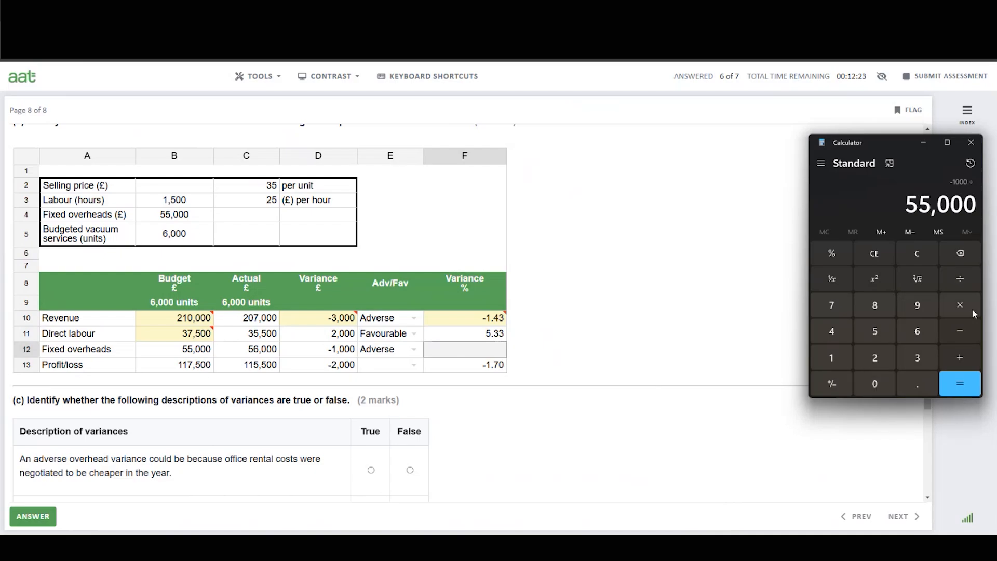
click(956, 312)
click(832, 357)
click(876, 384)
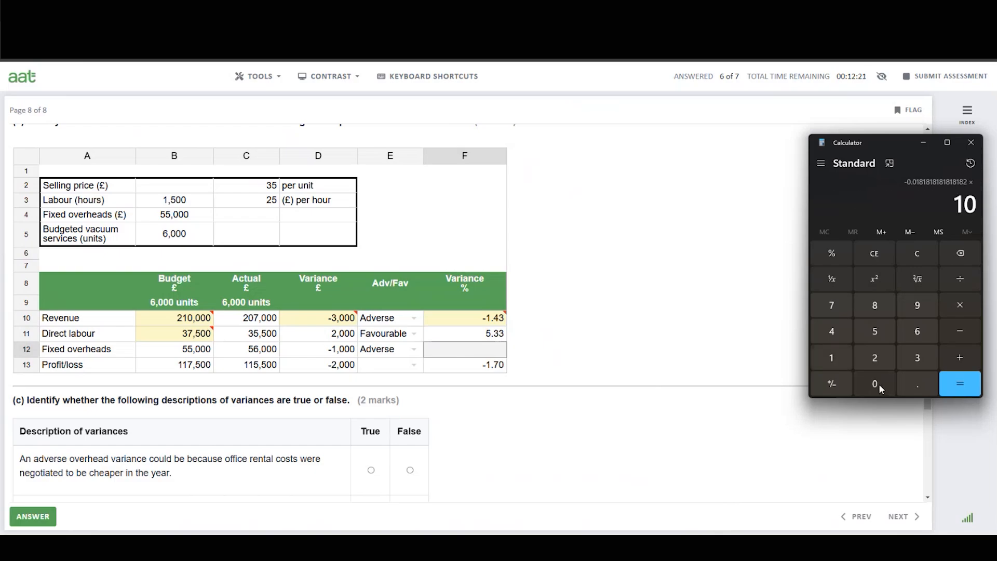
click(877, 384)
click(961, 384)
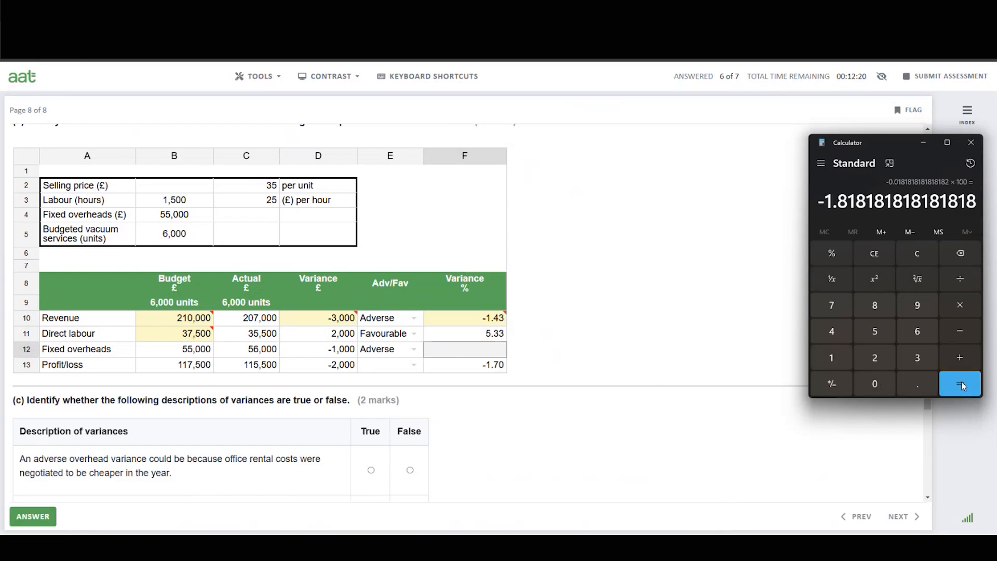
Enter -1.82 as the fixed overheads variance percentage in cell F12.
click(479, 354)
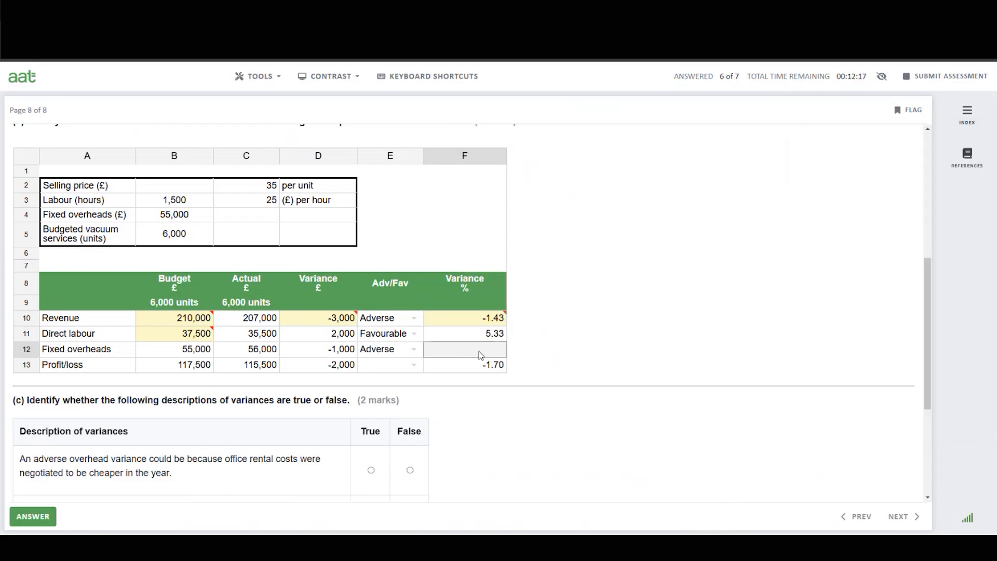
text(-)
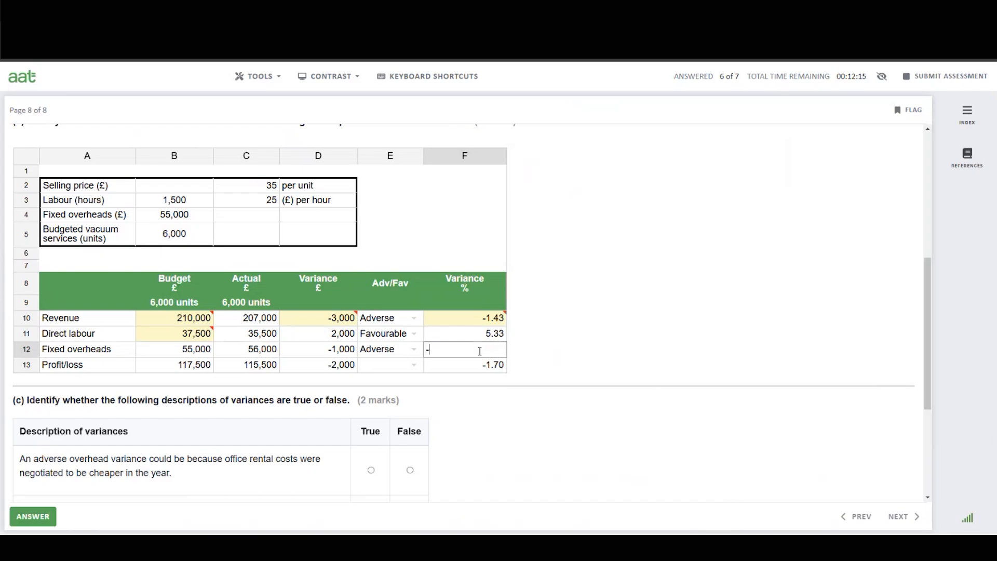
key(alt+Tab)
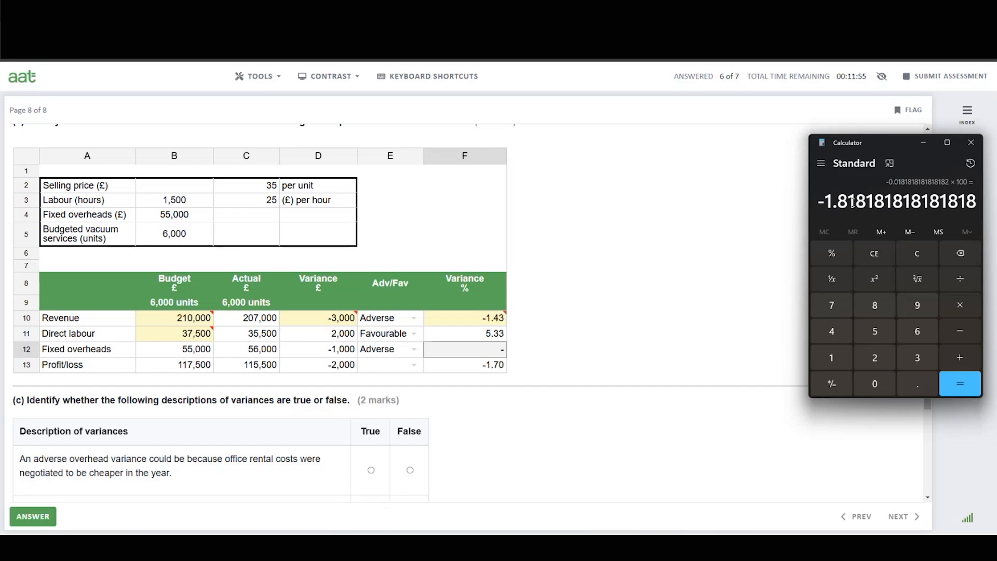
click(479, 353)
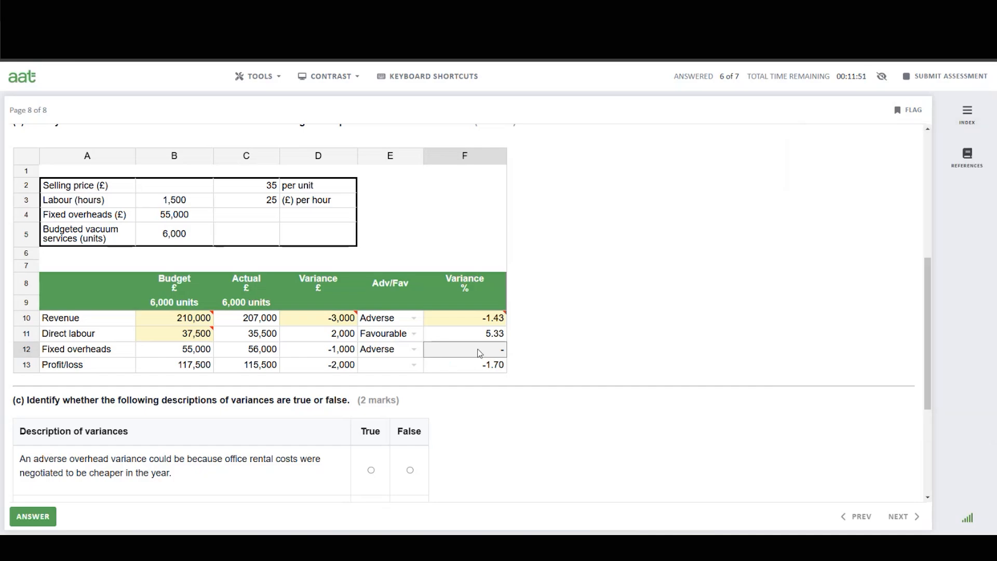
text(1.82)
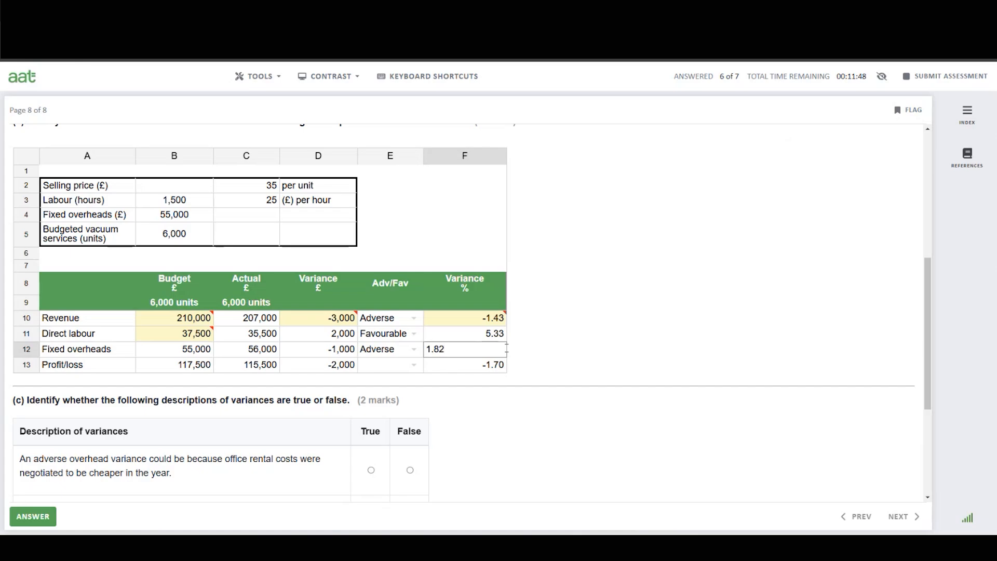
click(508, 352)
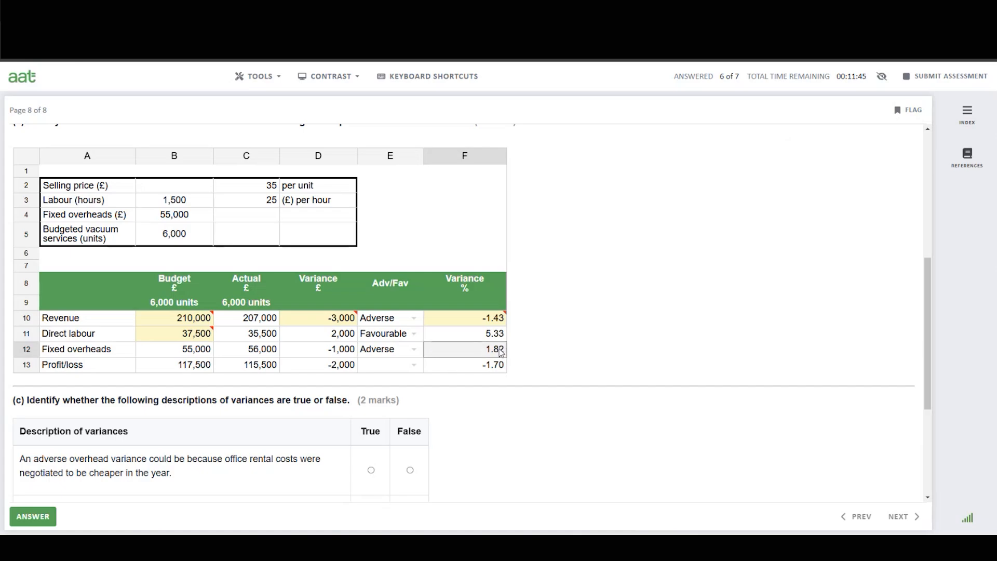
double_click(500, 353)
drag(474, 349, 411, 353)
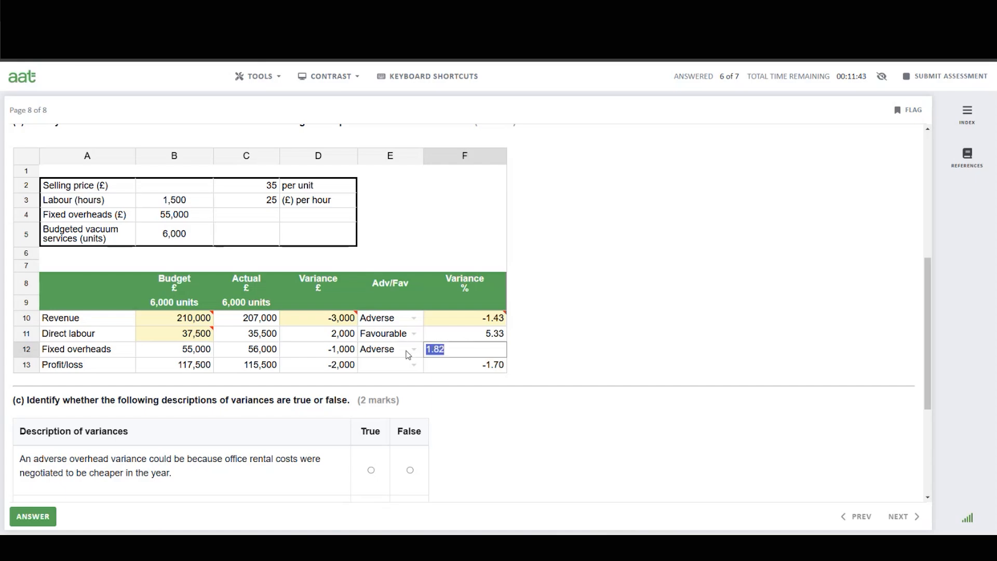
key(BackSpace)
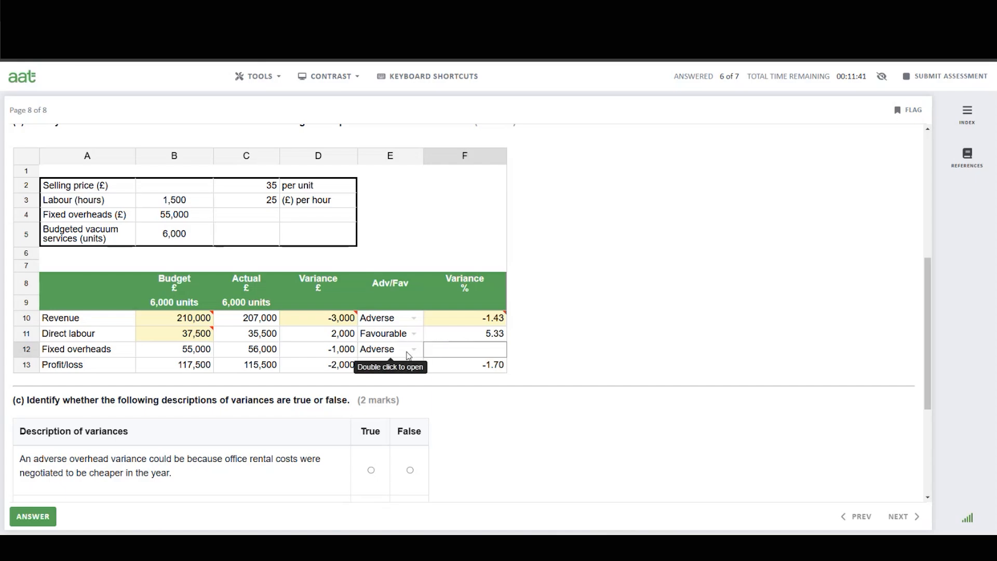
text(-1.82)
key(Tab)
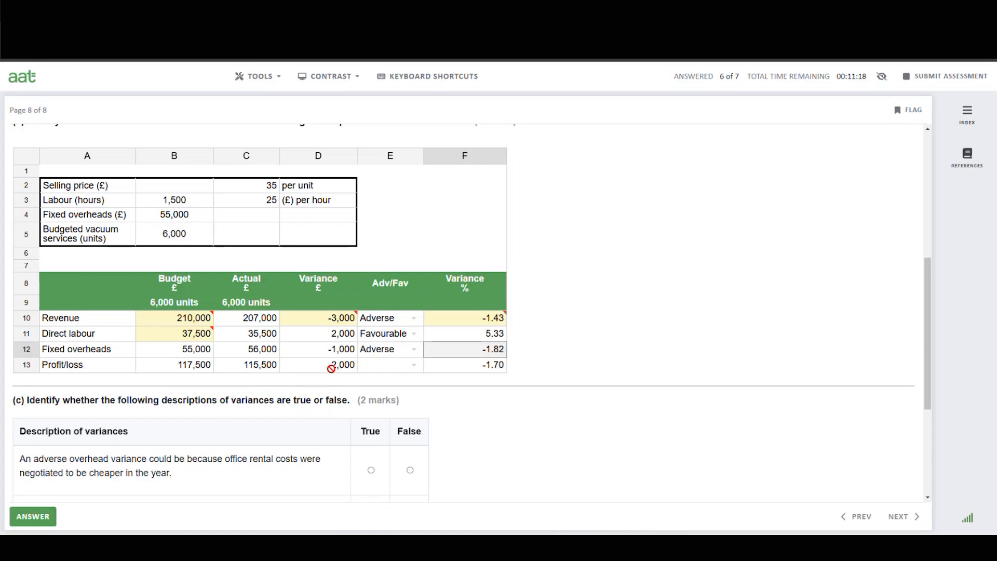
Set the profit/loss variance in E13 to Adverse.
click(393, 370)
click(393, 370)
click(383, 401)
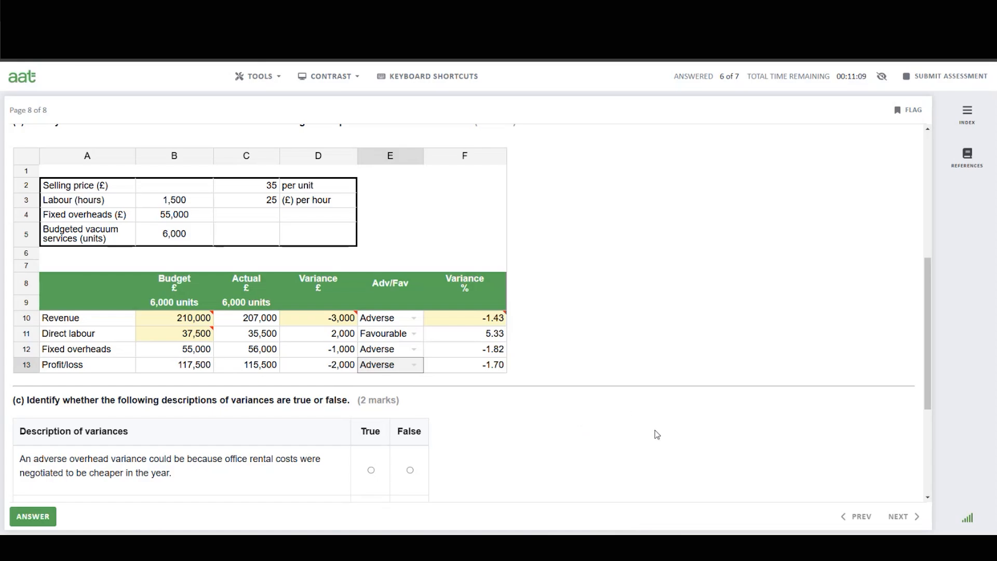
Mark the overhead variance statement as False and the revenue variance statement as True in part (c).
scroll(657, 434, down, 3)
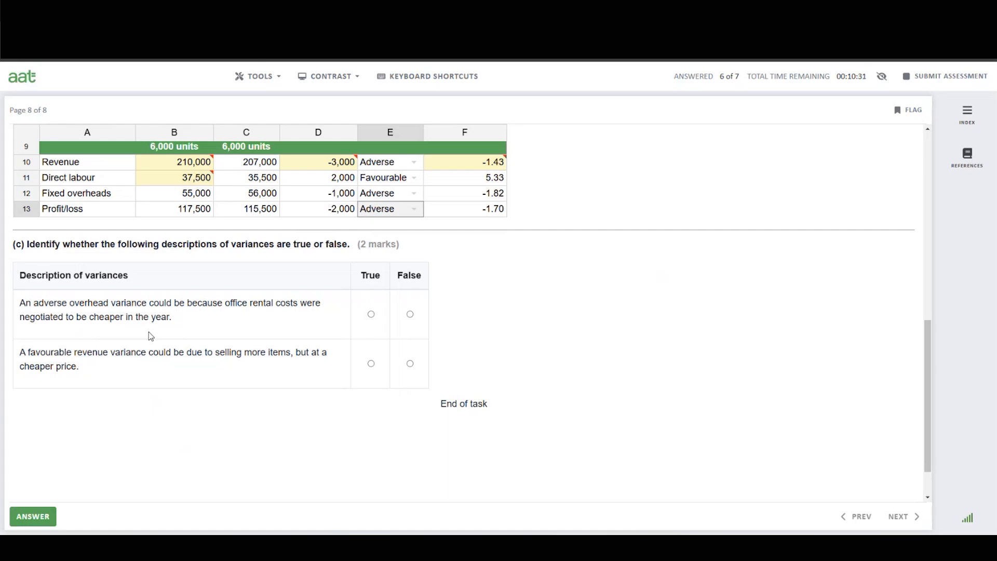
click(410, 315)
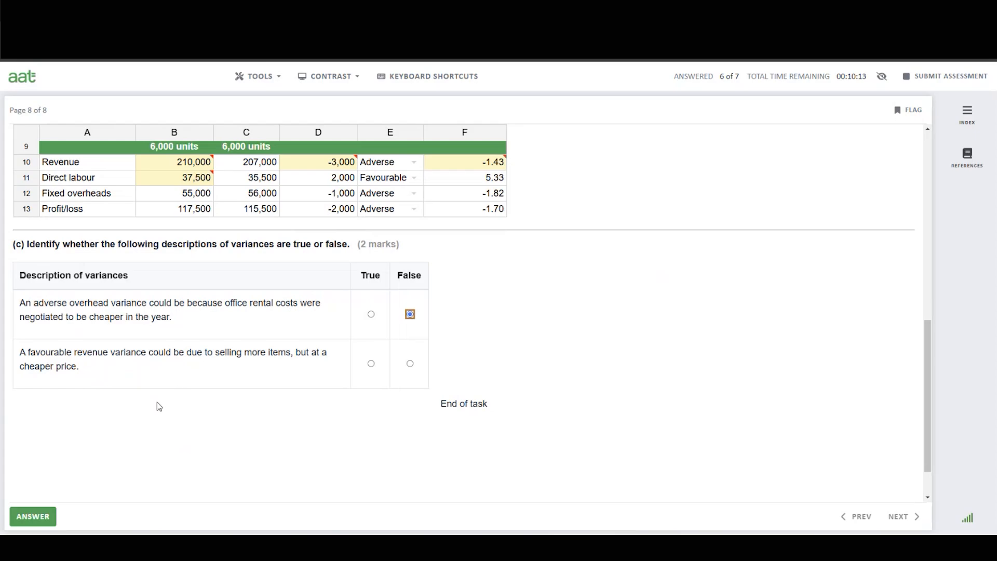
click(374, 366)
Open the unanswered task review from the submission confirmation and check which task is listed.
scroll(580, 407, up, 10)
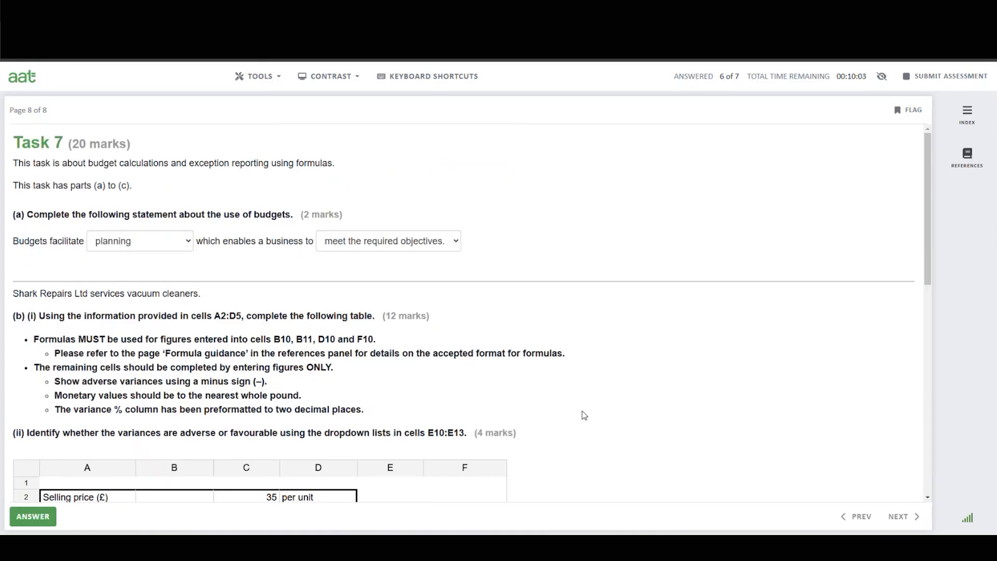
scroll(581, 416, down, 10)
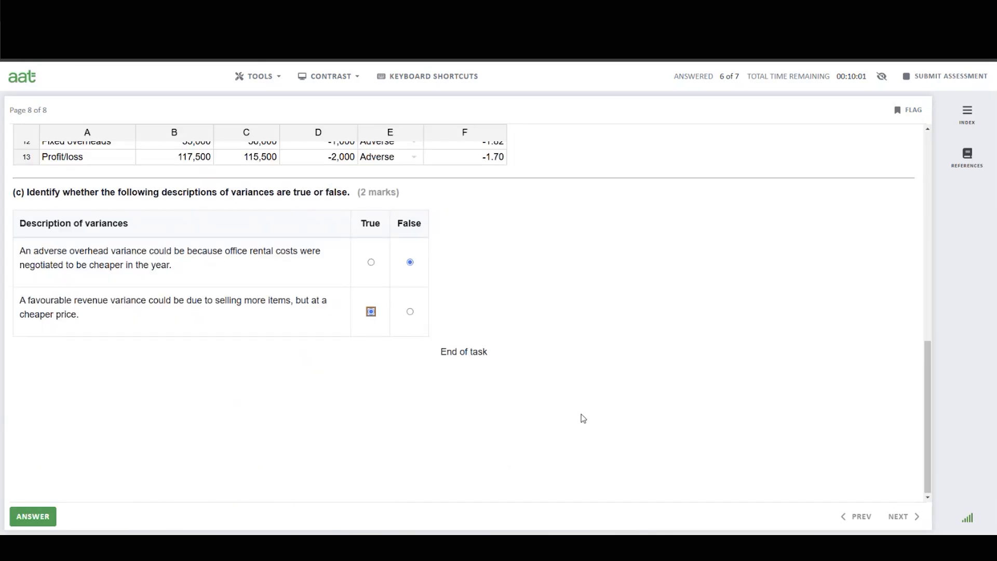
scroll(582, 415, up, 3)
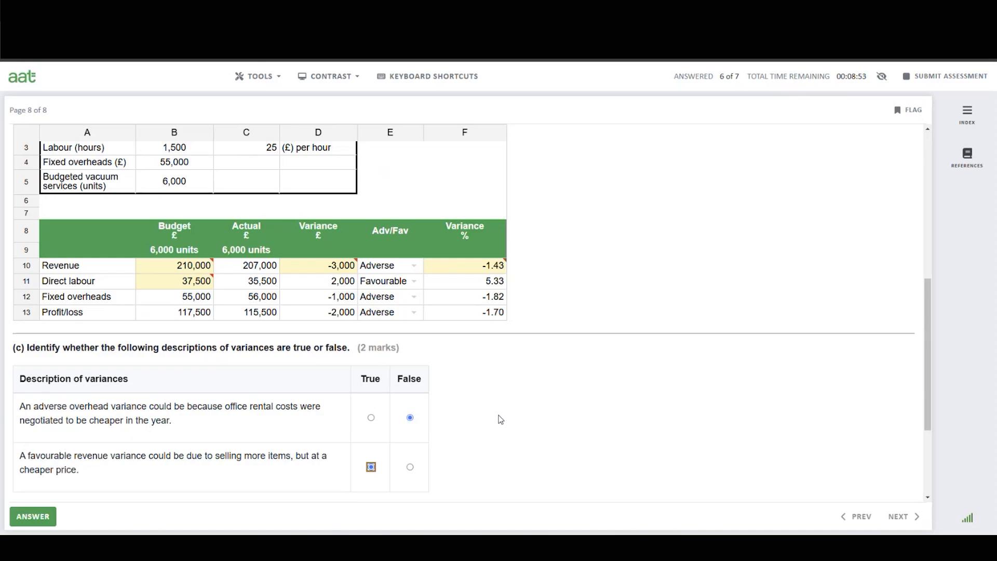
click(955, 74)
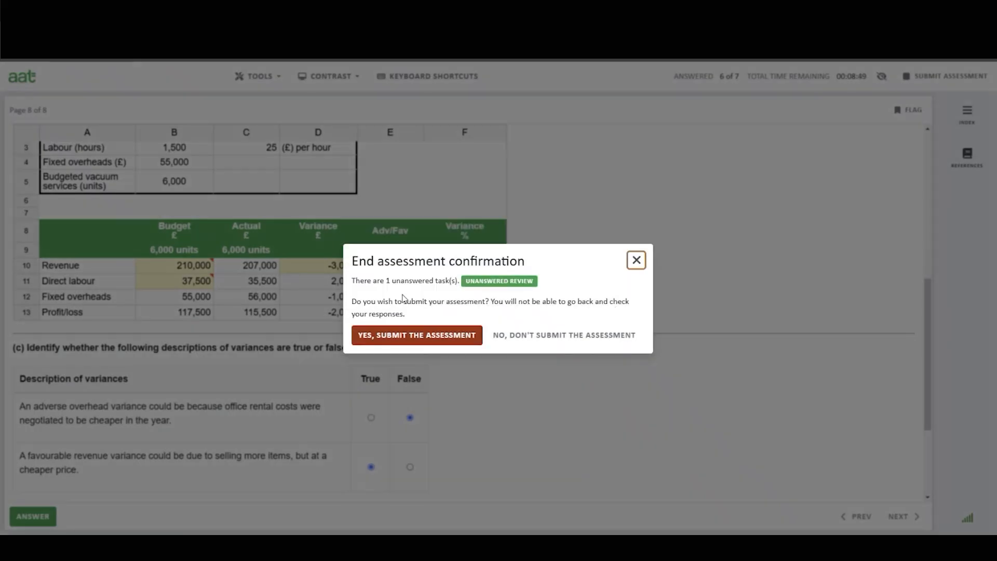
click(500, 282)
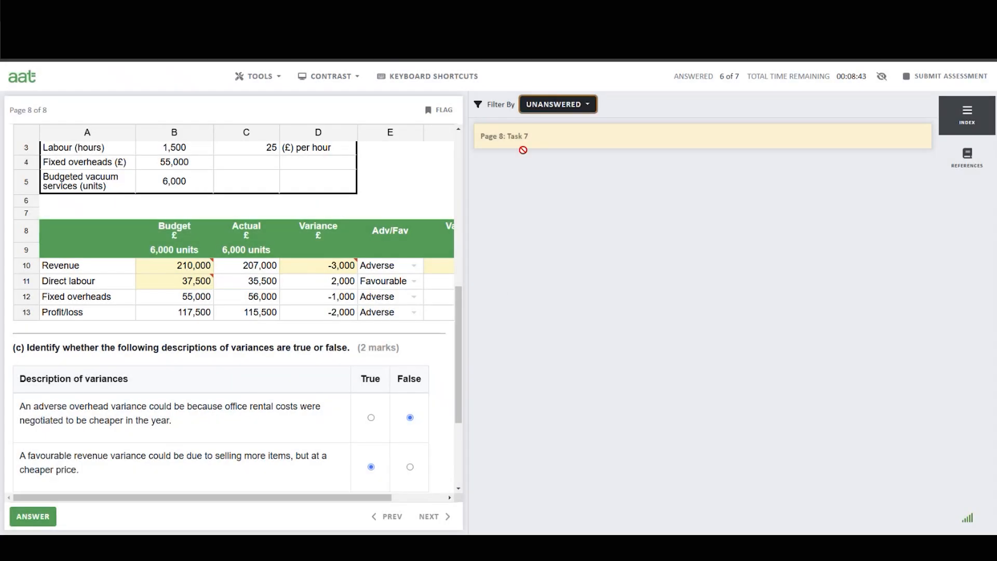
click(528, 144)
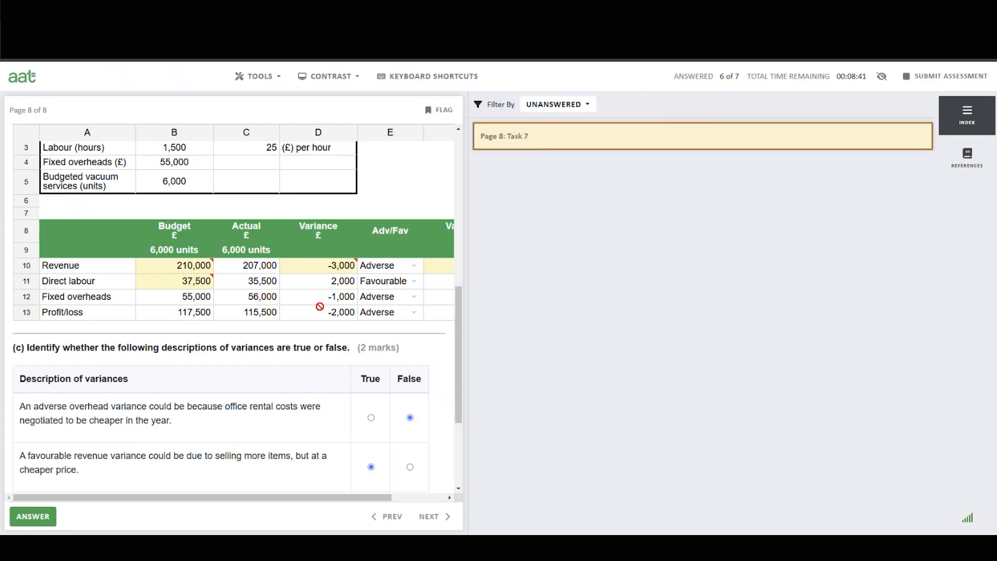
scroll(292, 335, down, 2)
scroll(298, 458, up, 2)
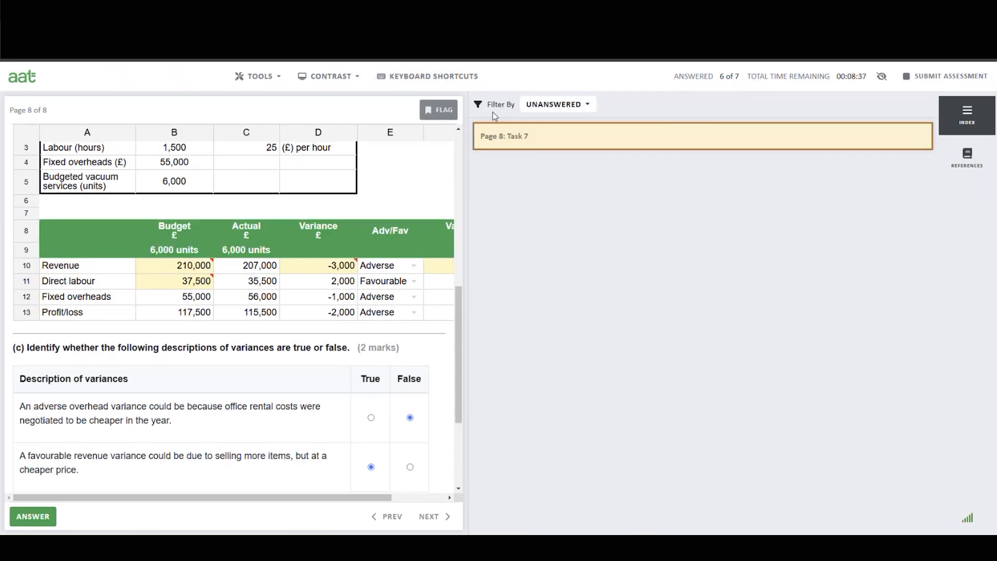
click(961, 122)
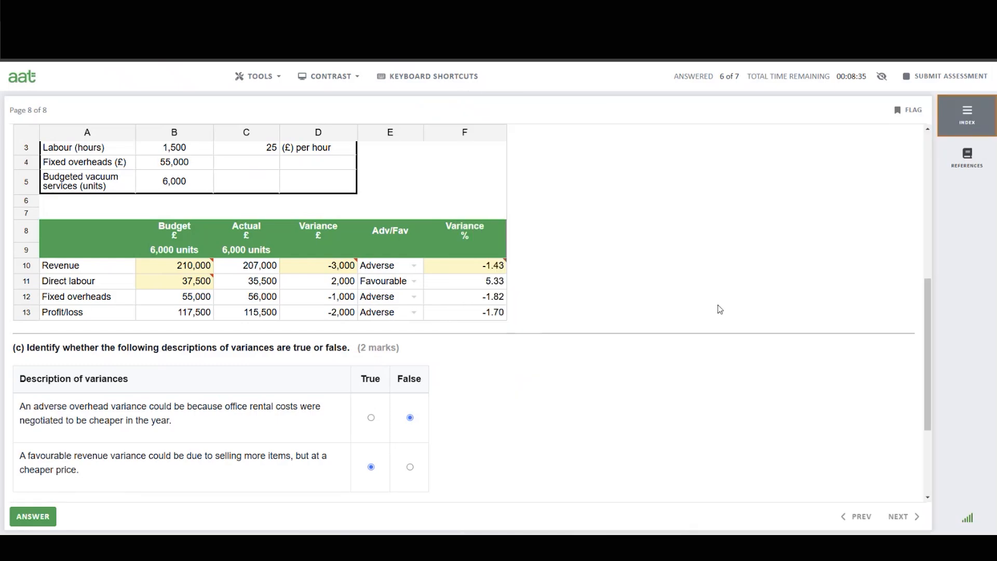
Mark Task 7 as answered.
scroll(718, 305, up, 2)
scroll(758, 332, up, 4)
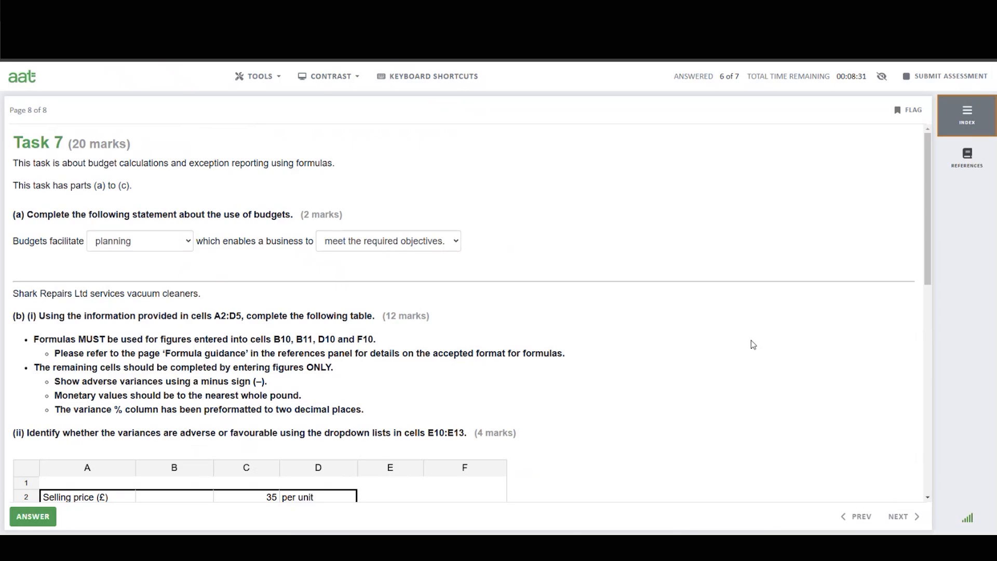
scroll(673, 340, down, 2)
scroll(672, 340, down, 5)
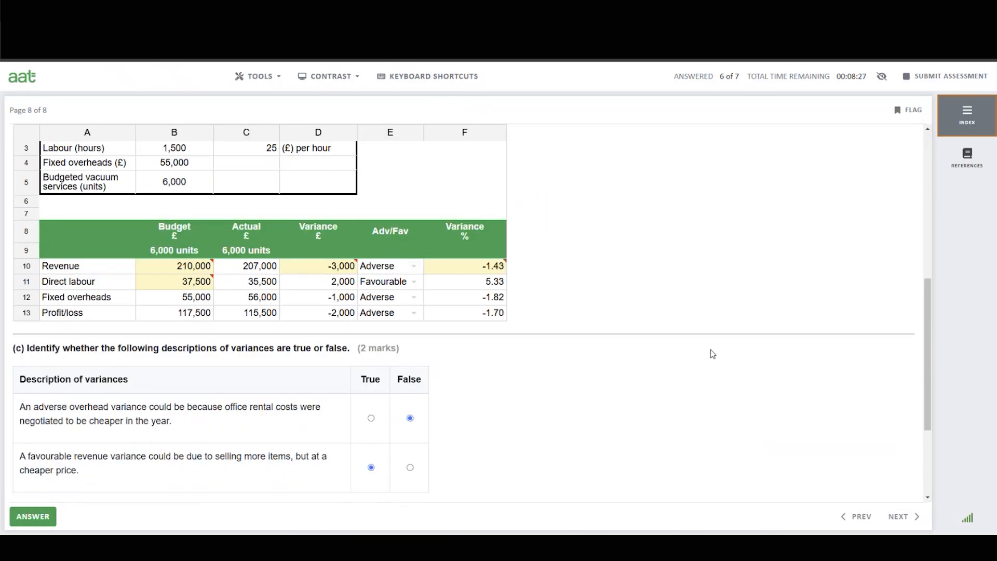
scroll(712, 355, down, 3)
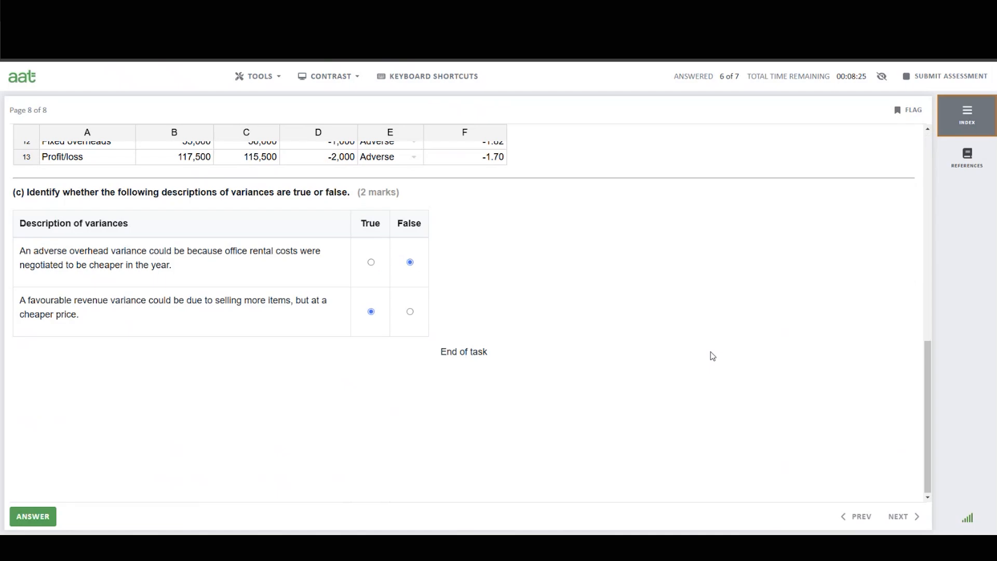
click(26, 519)
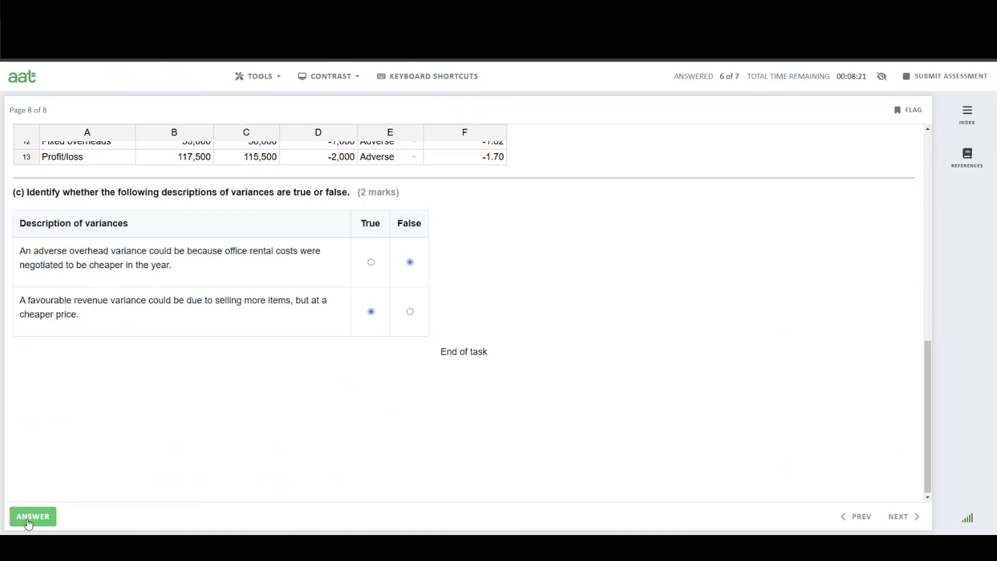
click(29, 522)
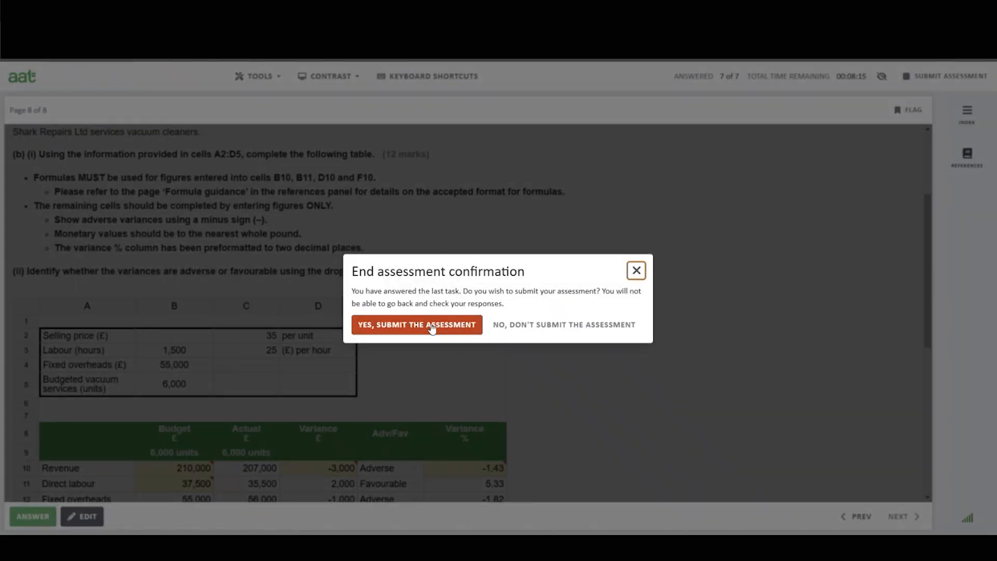
Submit the assessment and review the result page.
click(401, 331)
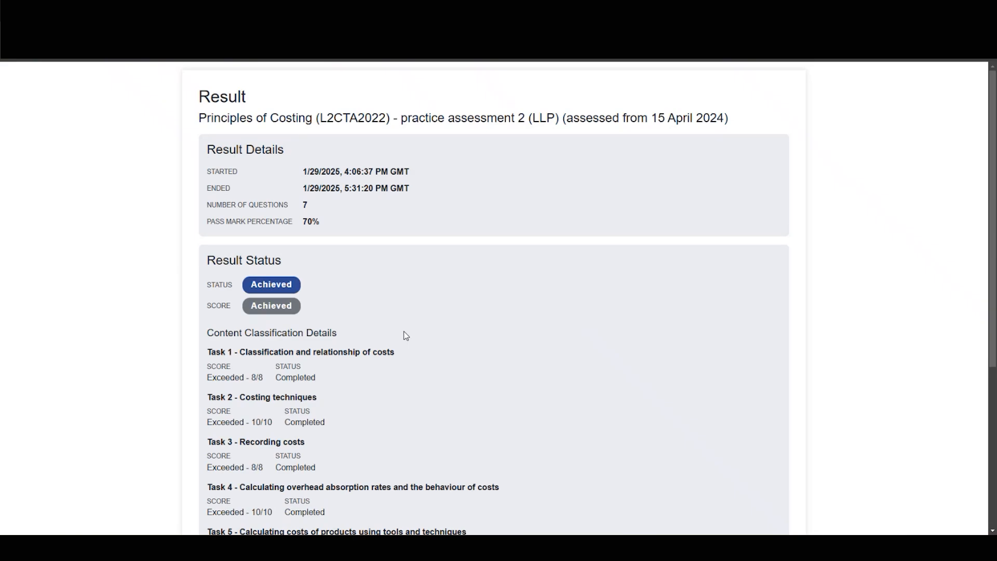
scroll(406, 336, down, 1)
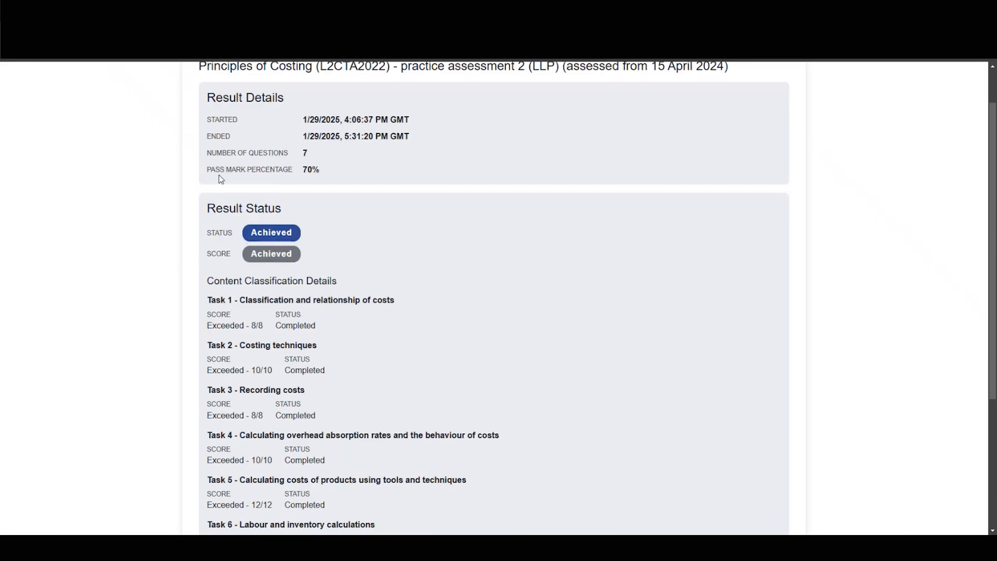
Review the per-task scores on the result page and close the assessment window.
scroll(539, 345, down, 3)
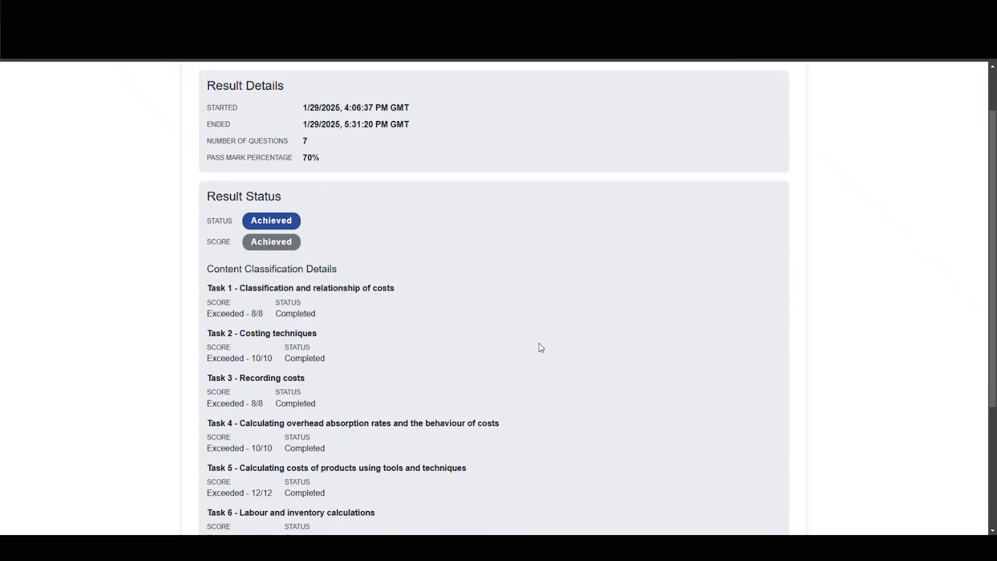
scroll(540, 348, down, 1)
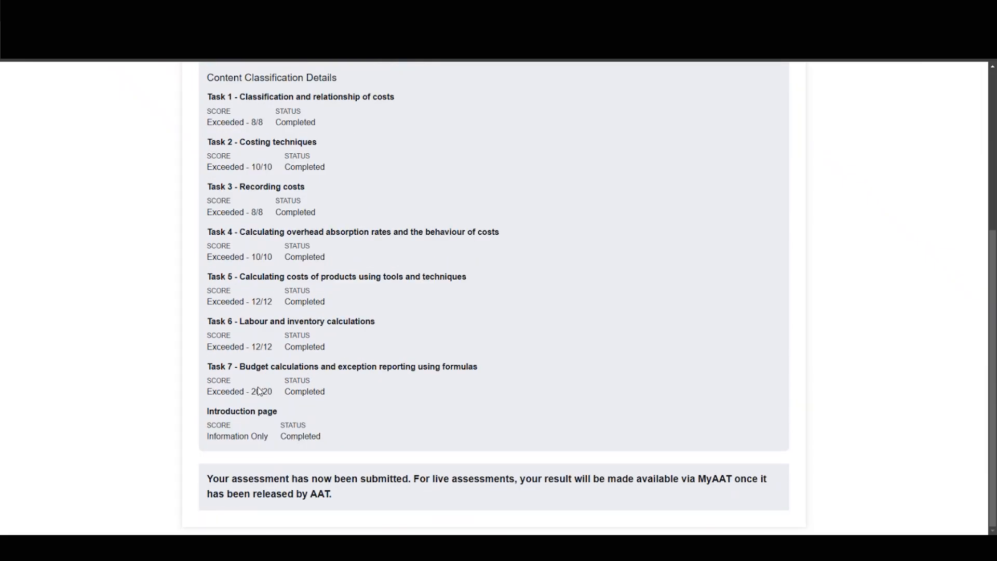
scroll(274, 400, up, 1)
scroll(274, 400, up, 3)
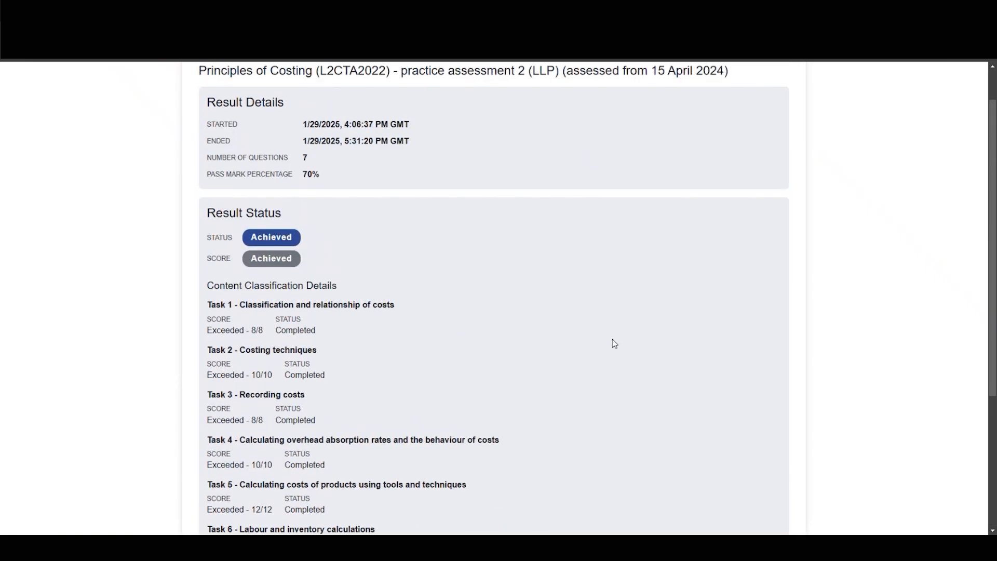
scroll(615, 344, down, 3)
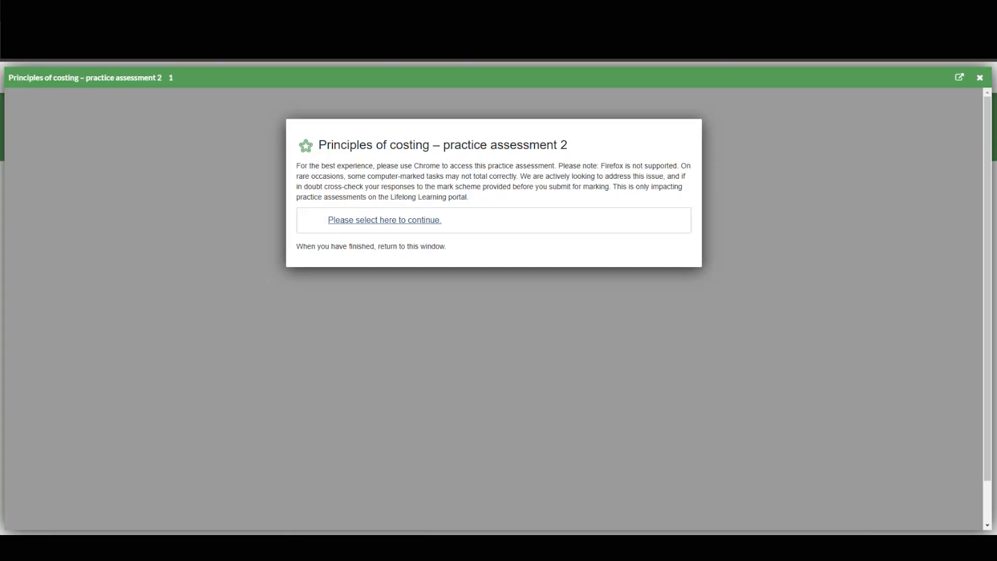
key(Escape)
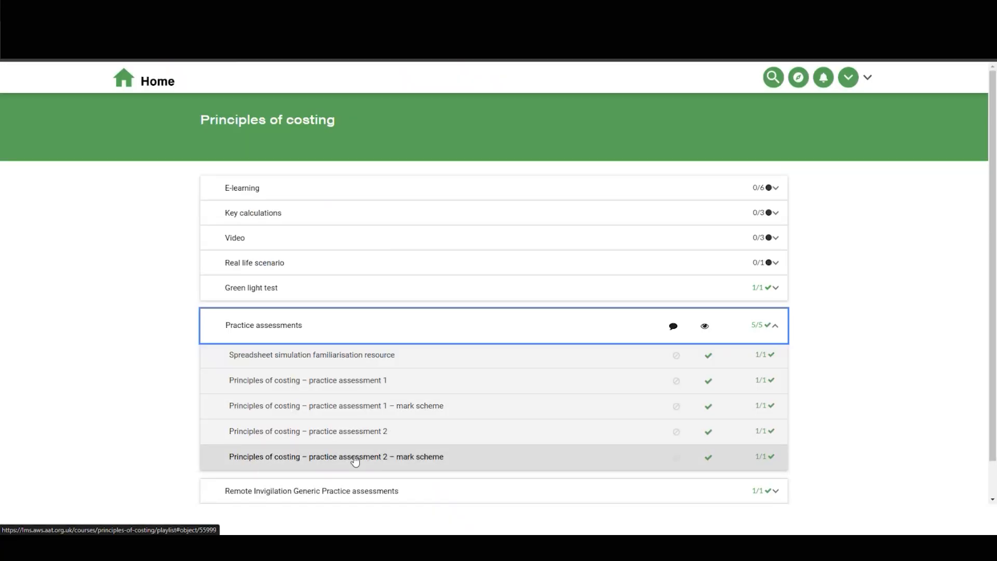
Open the practice assessment 2 mark scheme, read its Task 7 formula guidance, and close it.
click(400, 462)
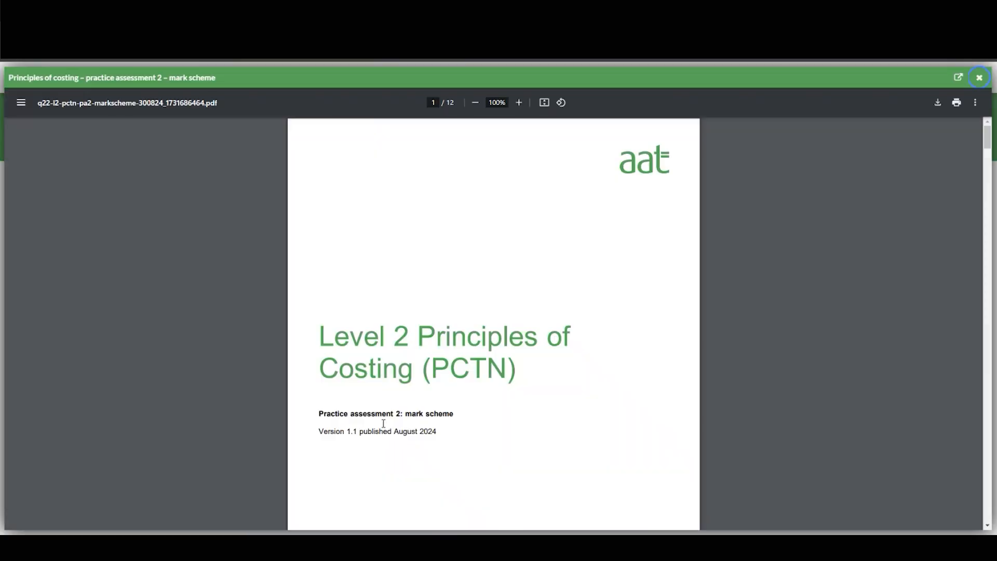
scroll(485, 379, down, 10)
scroll(520, 374, down, 10)
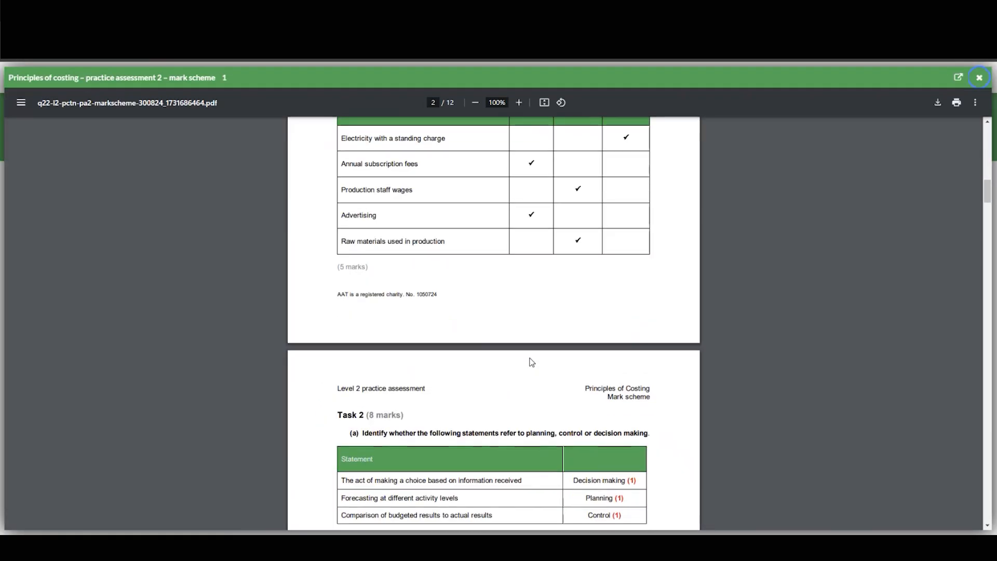
drag(988, 206, 920, 452)
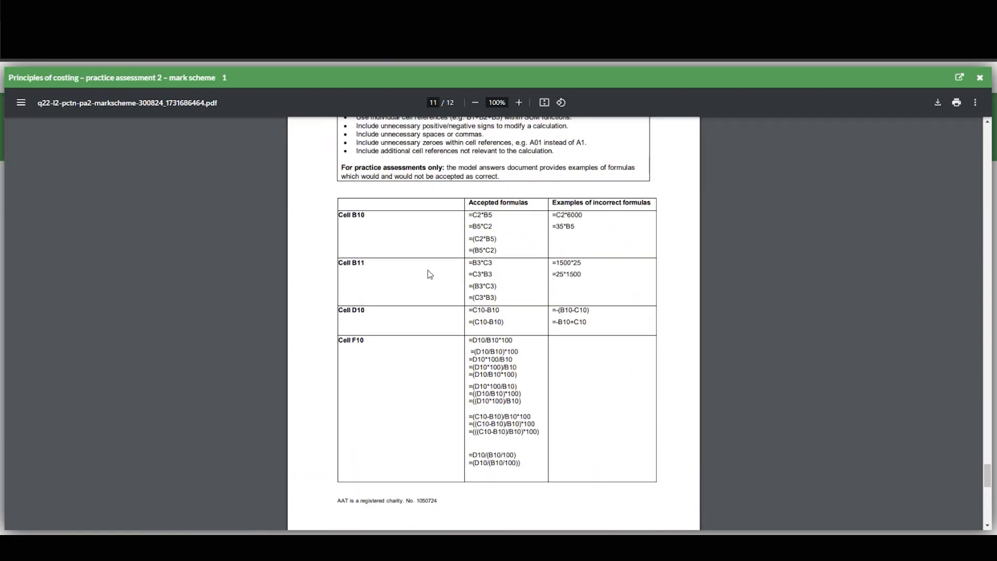
scroll(429, 274, up, 3)
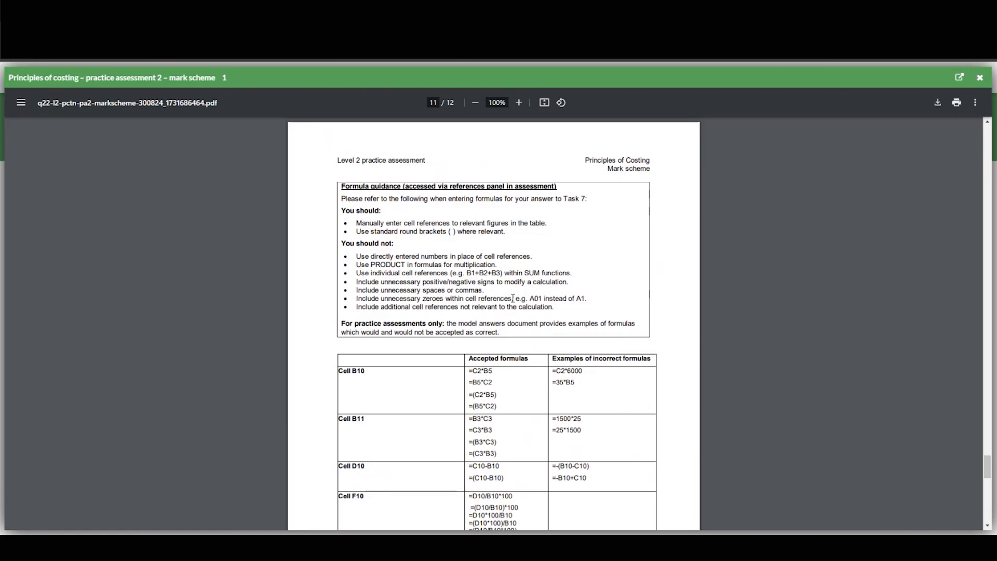
click(981, 79)
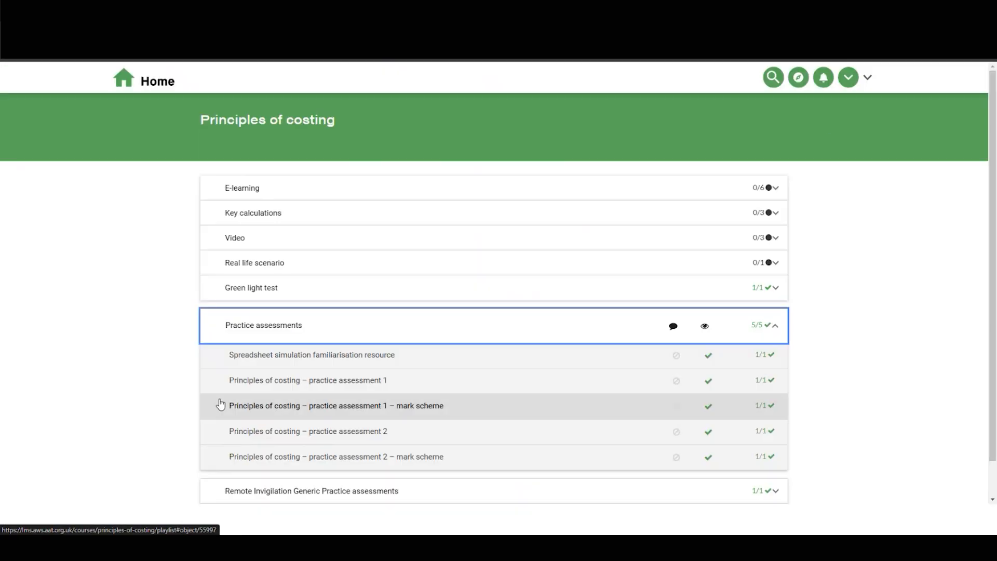